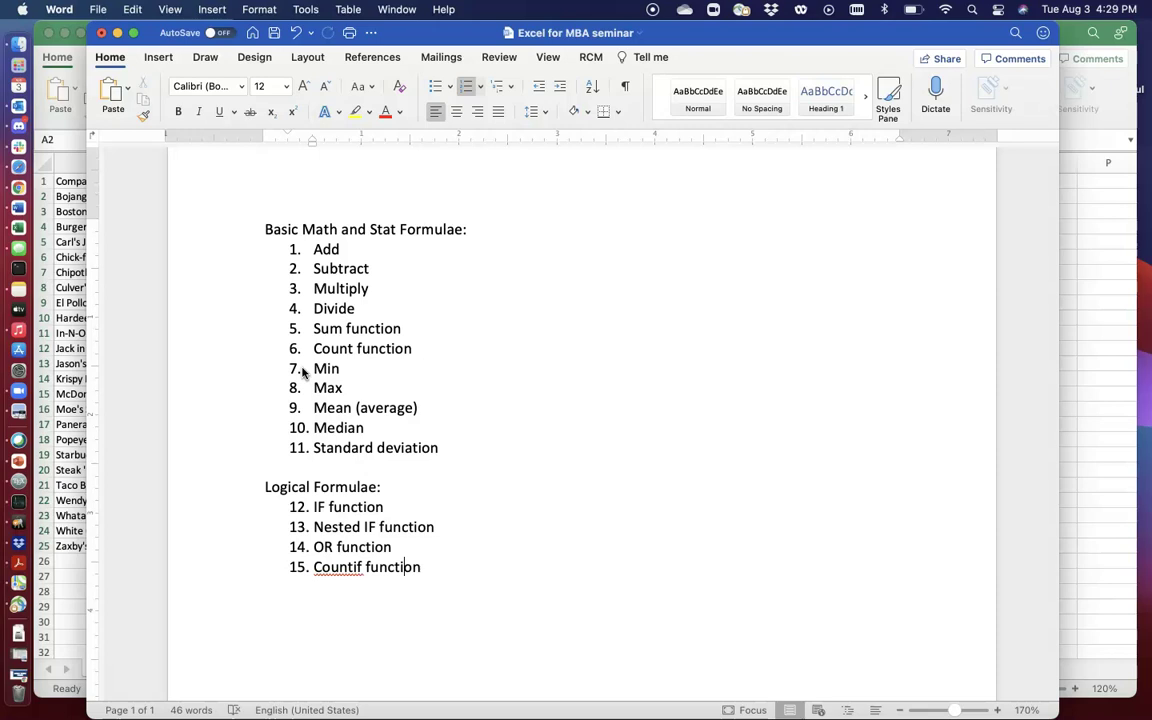
Switch to the Sales2012 workbook in Excel and select cell I1 beside the Add label
click(1088, 252)
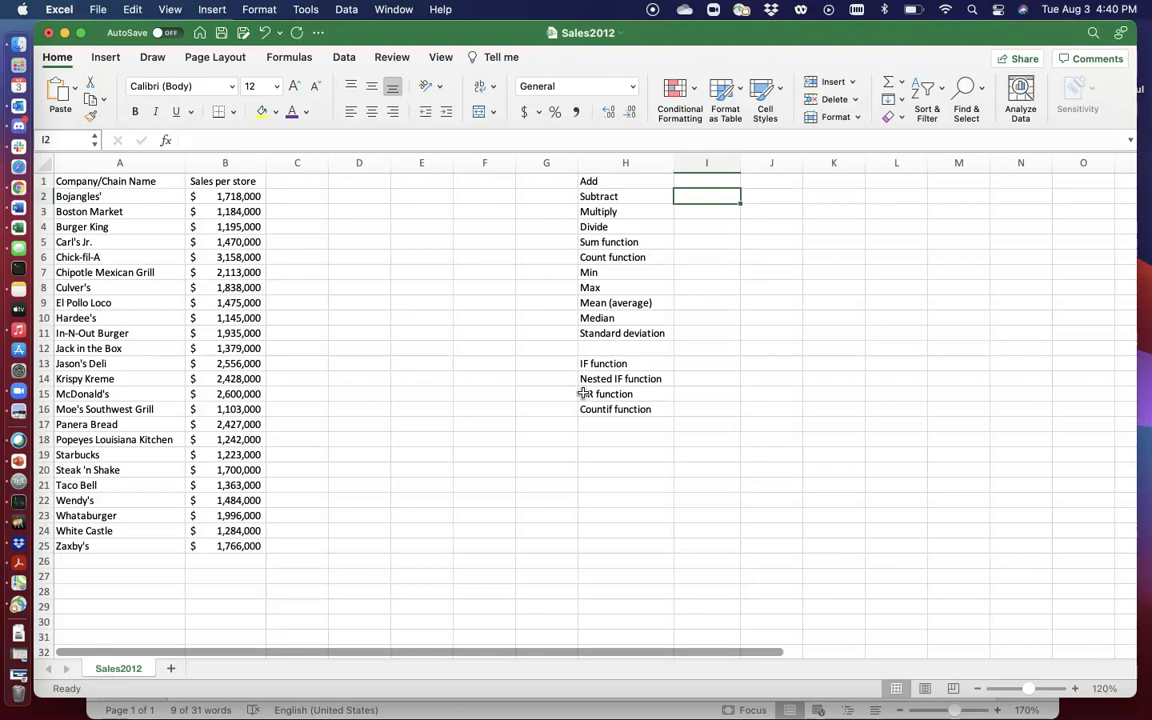
click(728, 201)
key(Up)
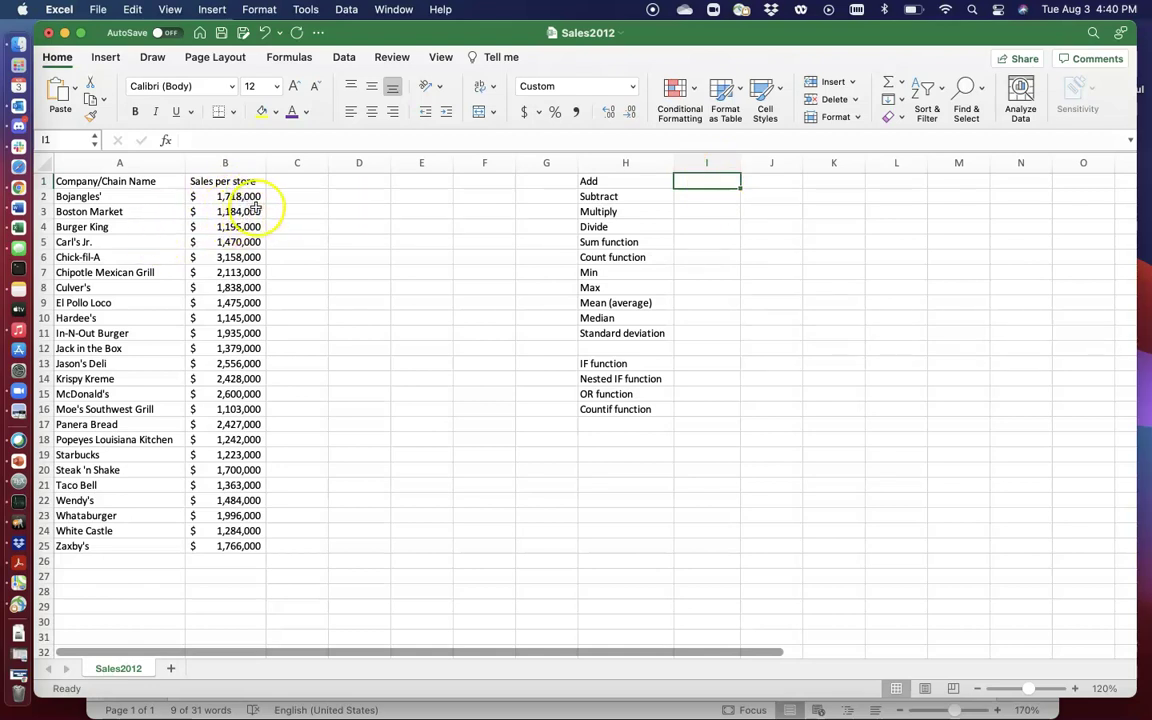
click(720, 181)
text(=)
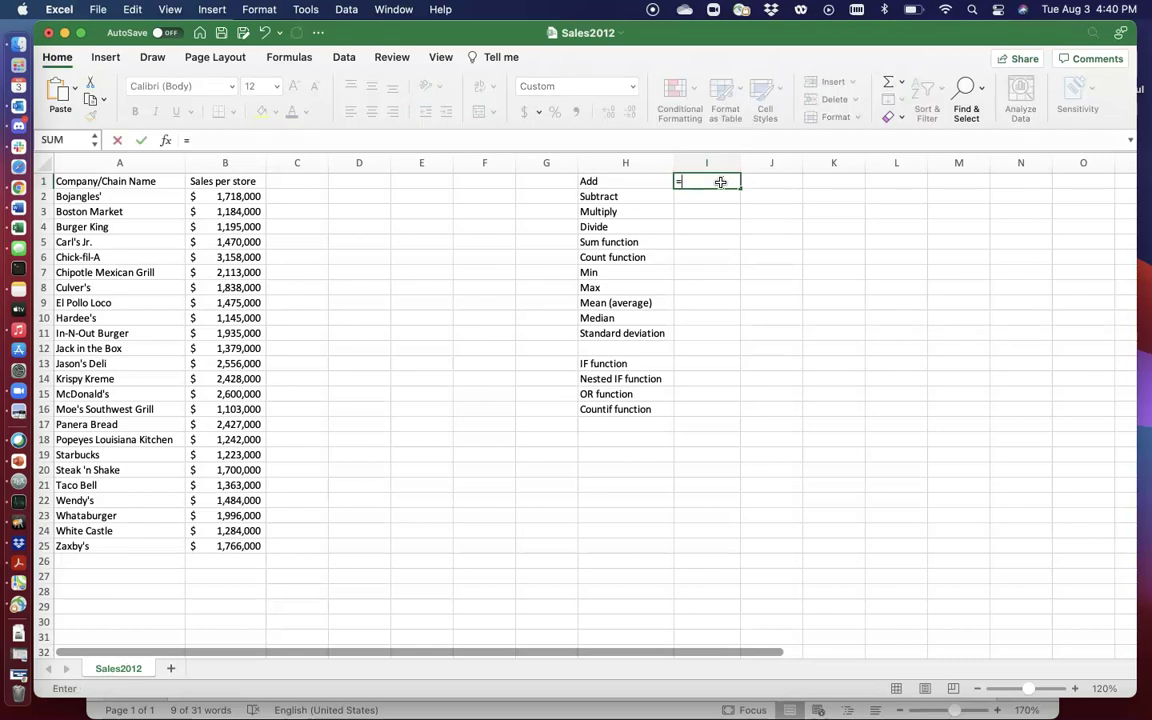
key(BackSpace)
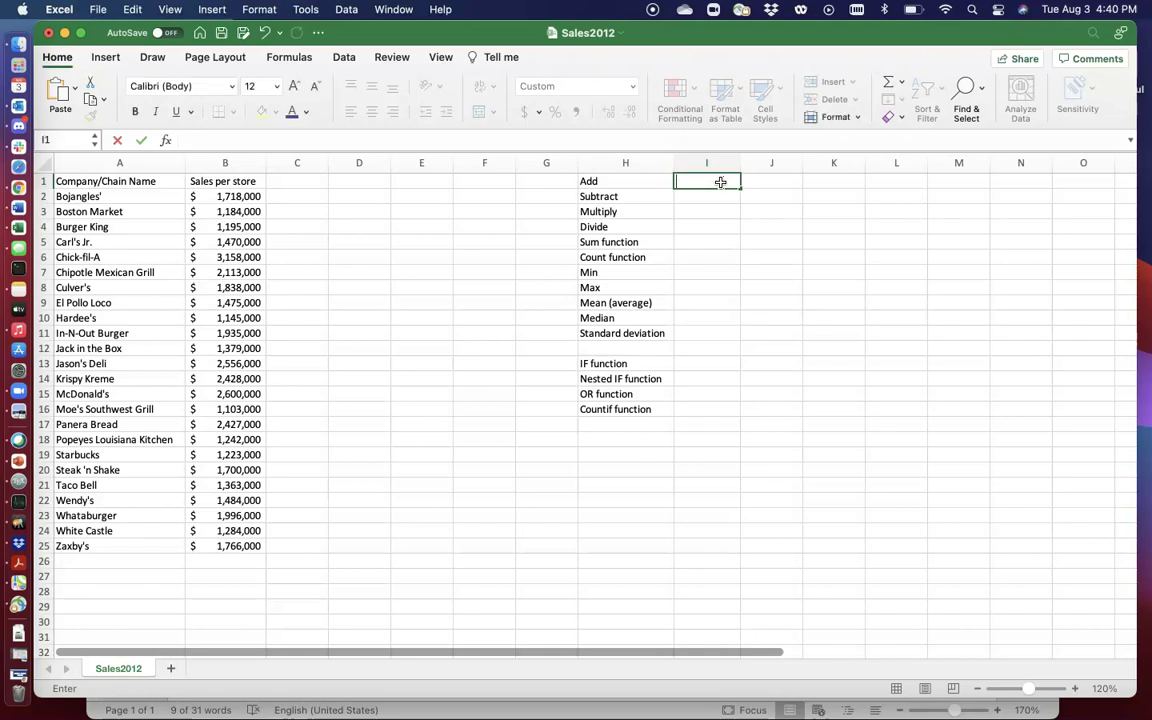
click(707, 181)
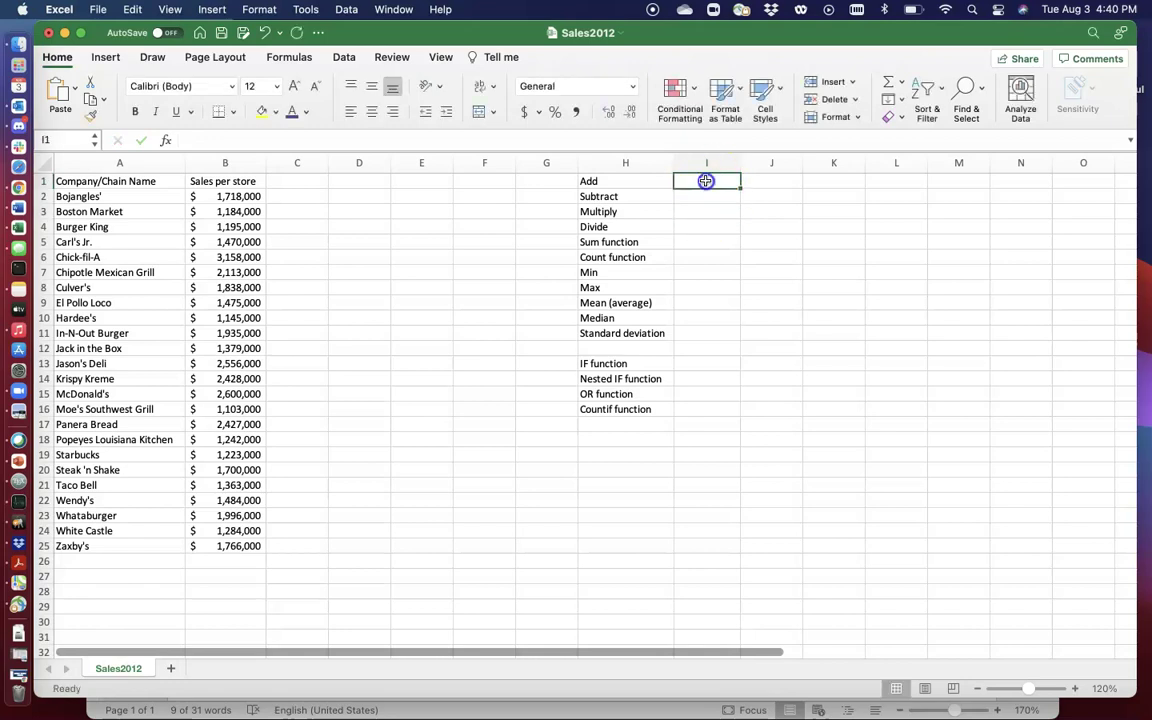
Enter the formula =1718000+1184000 in cell I1 to add the first two sales figures as plain numbers
click(205, 140)
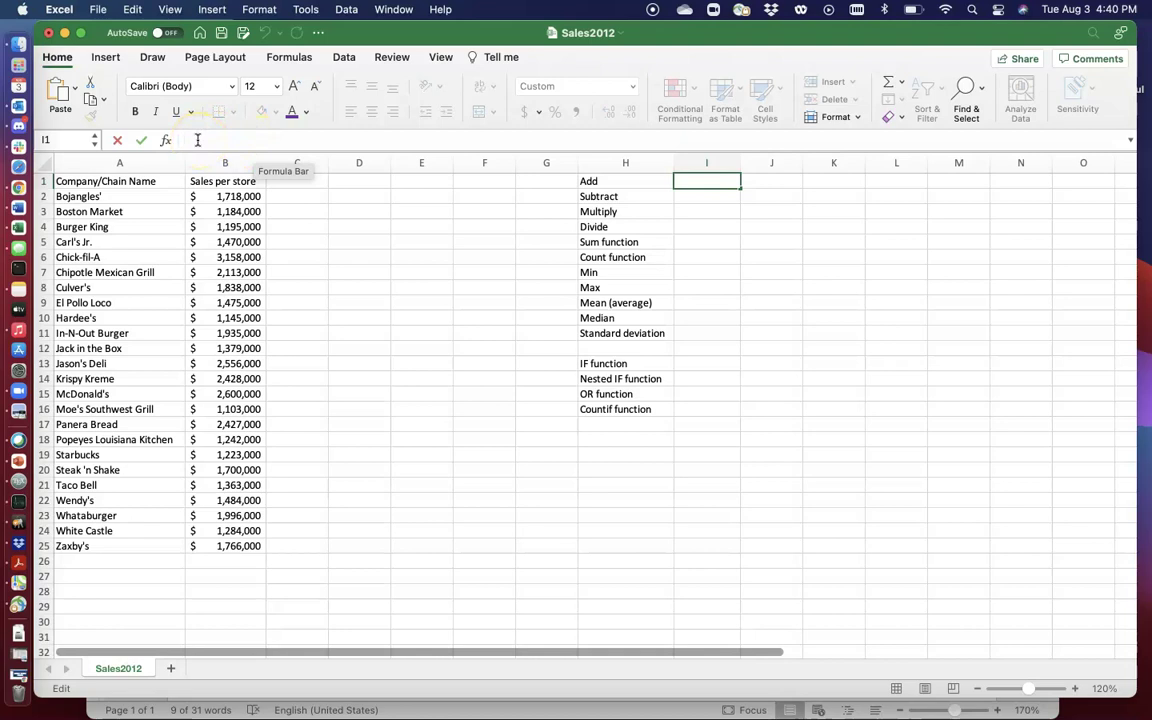
text(=)
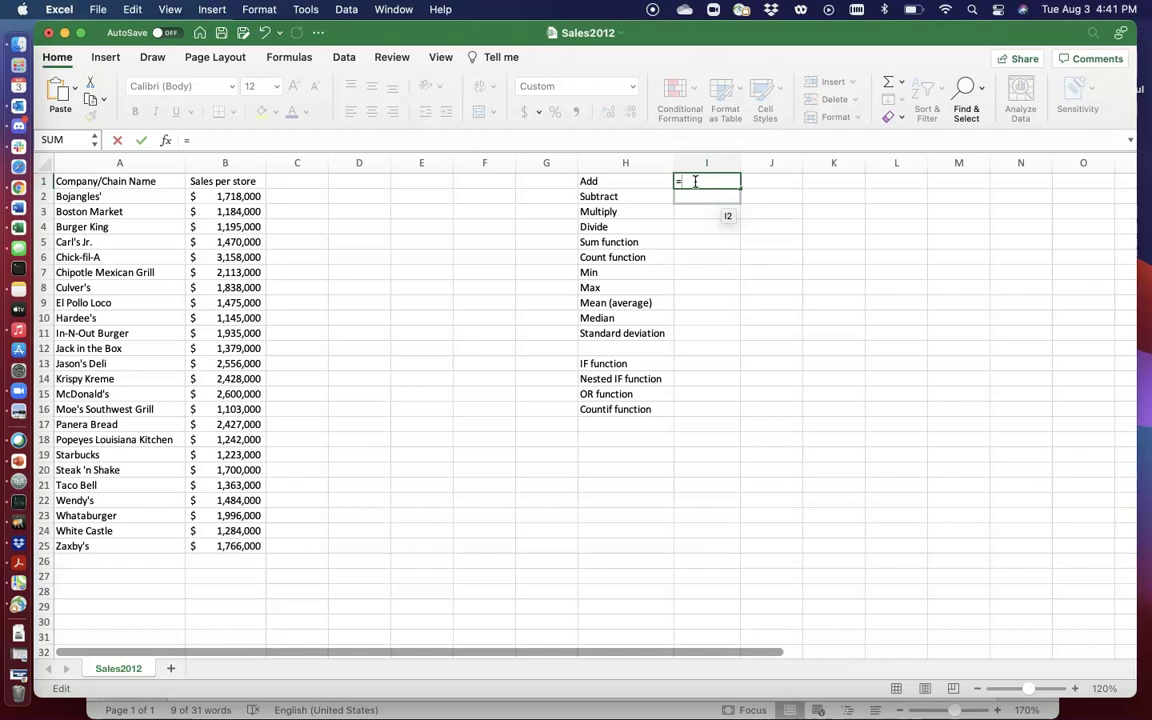
text(1718000+)
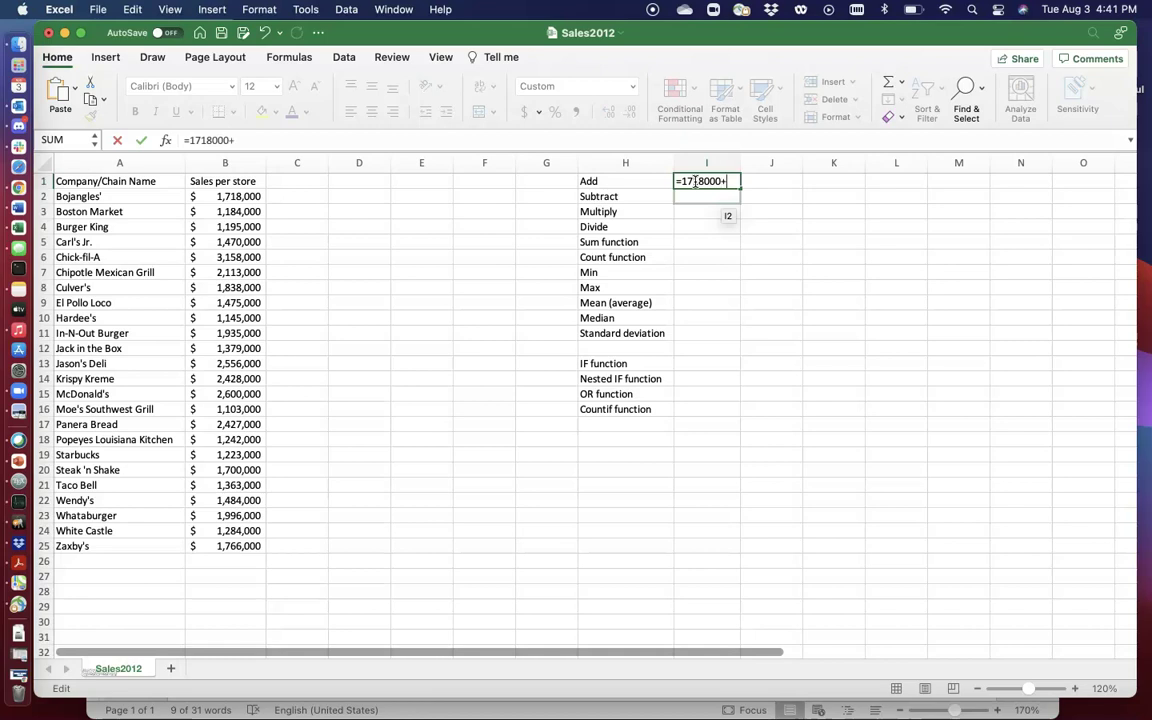
text(1)
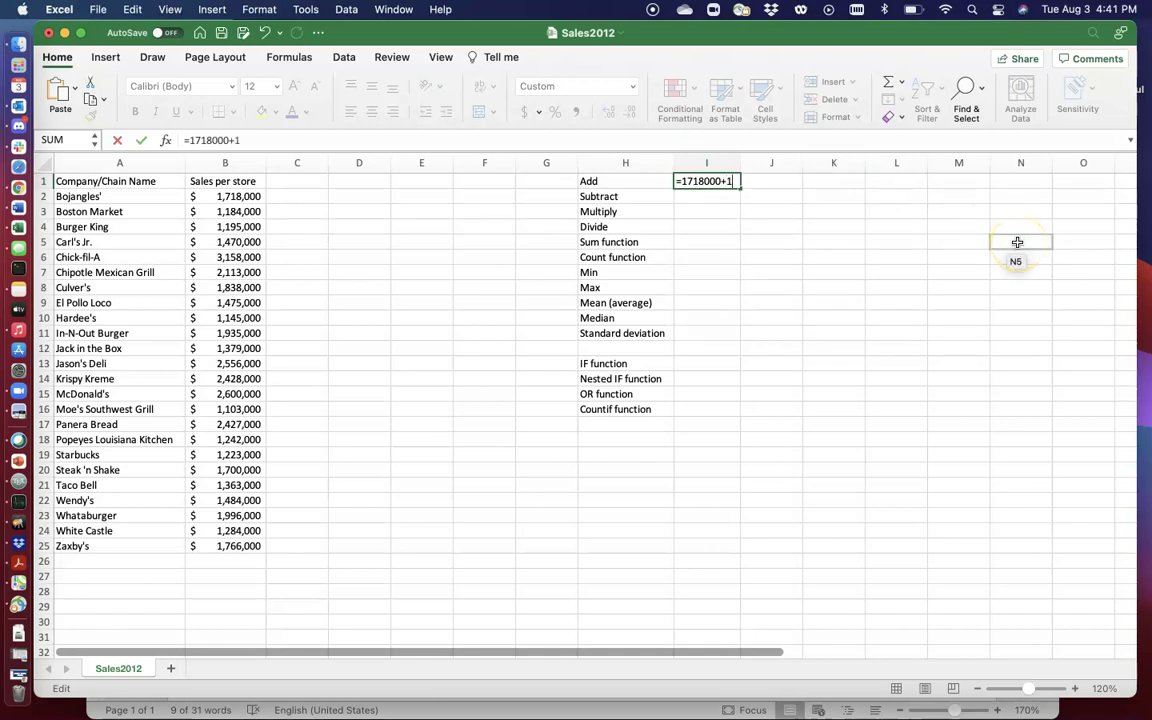
text(184000)
key(Return)
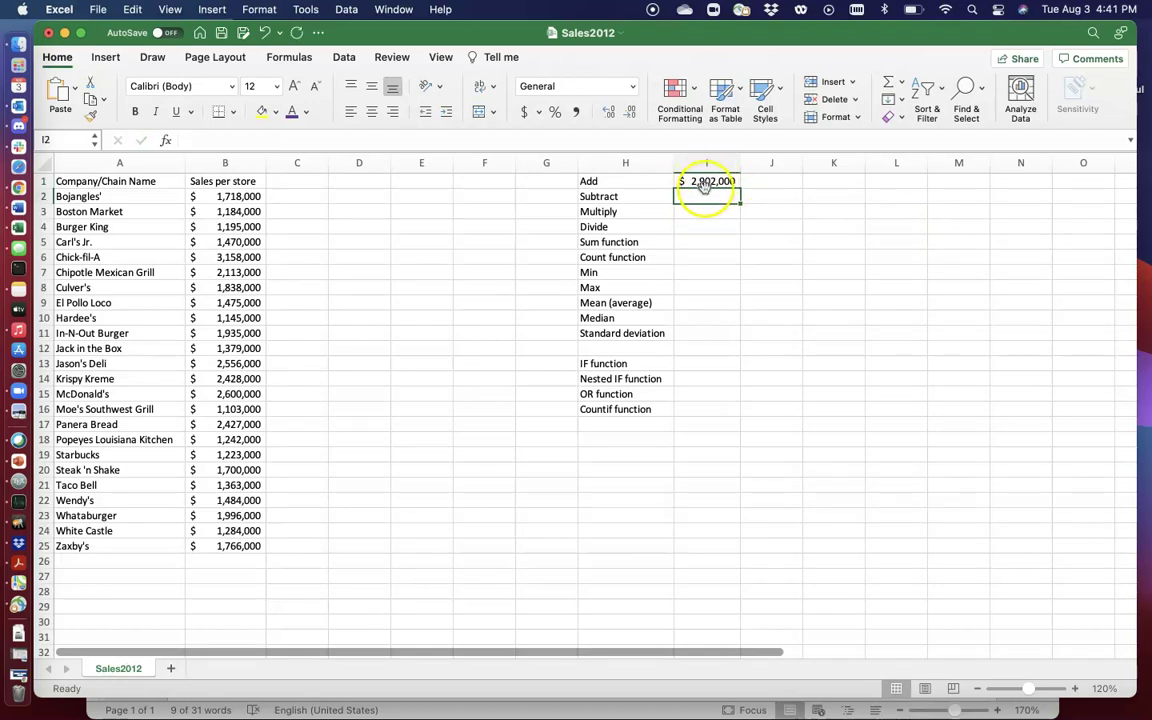
Replace the plain numbers in the I1 formula with references to the Bojangles' and Boston Market sales, giving =B2+B3
click(707, 184)
double_click(707, 183)
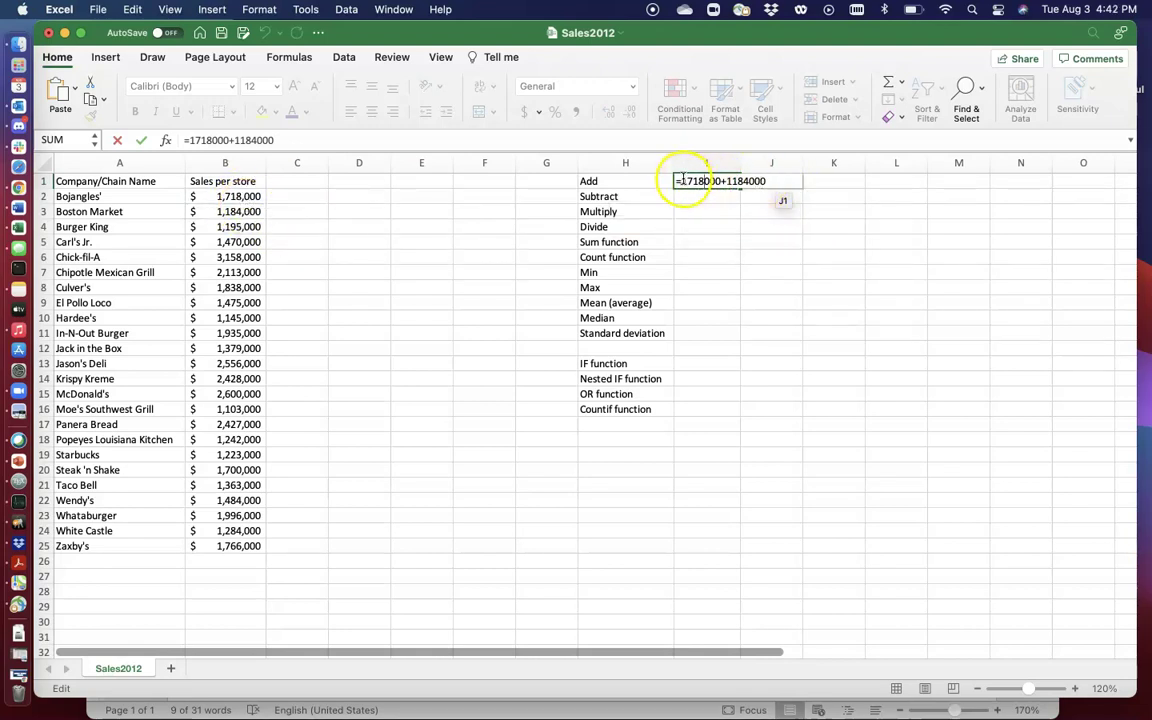
drag(682, 181, 771, 180)
key(BackSpace)
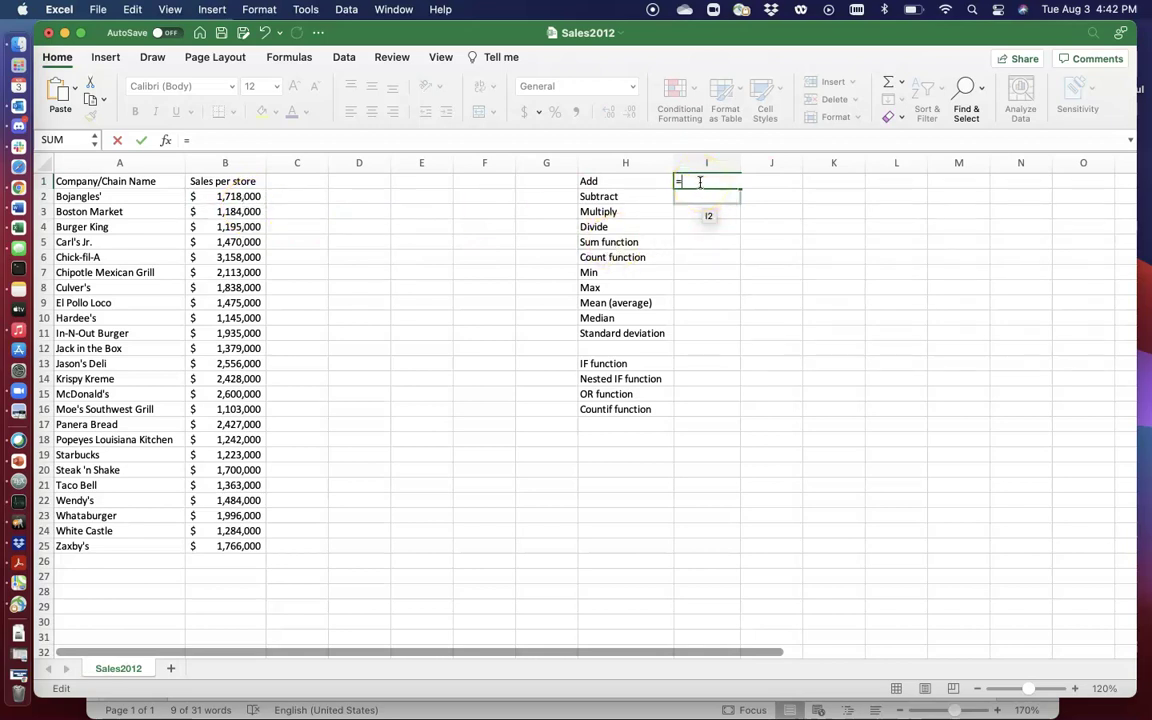
click(242, 196)
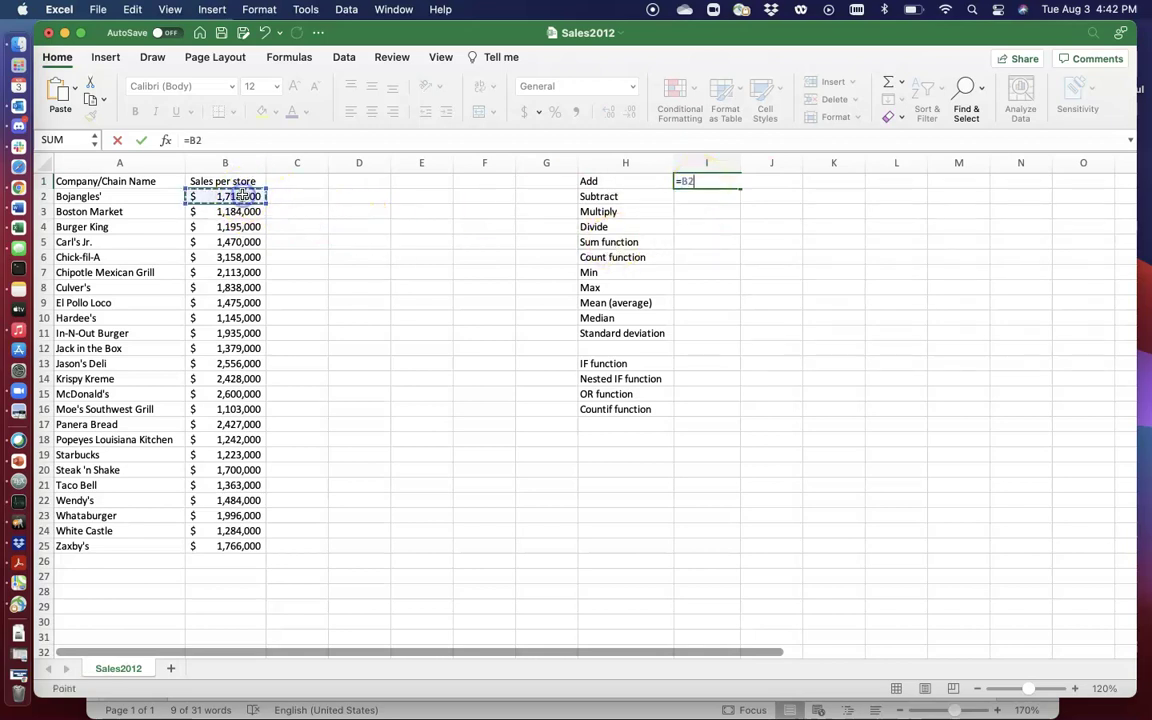
text(+)
click(240, 211)
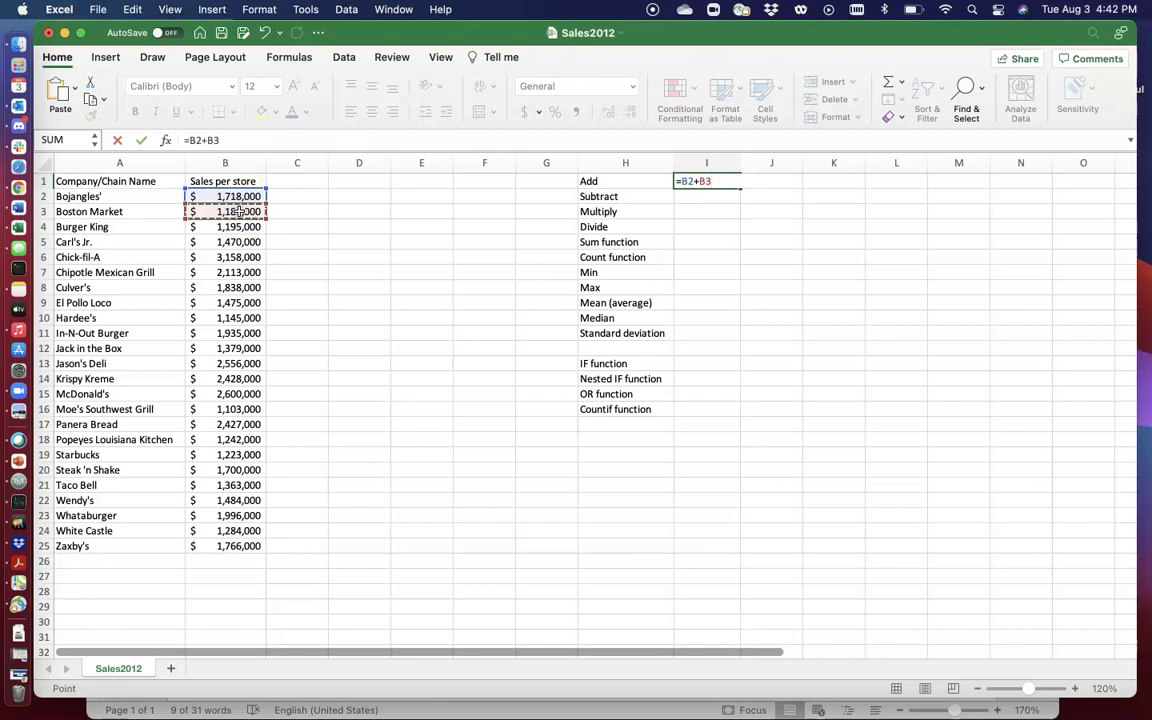
key(Return)
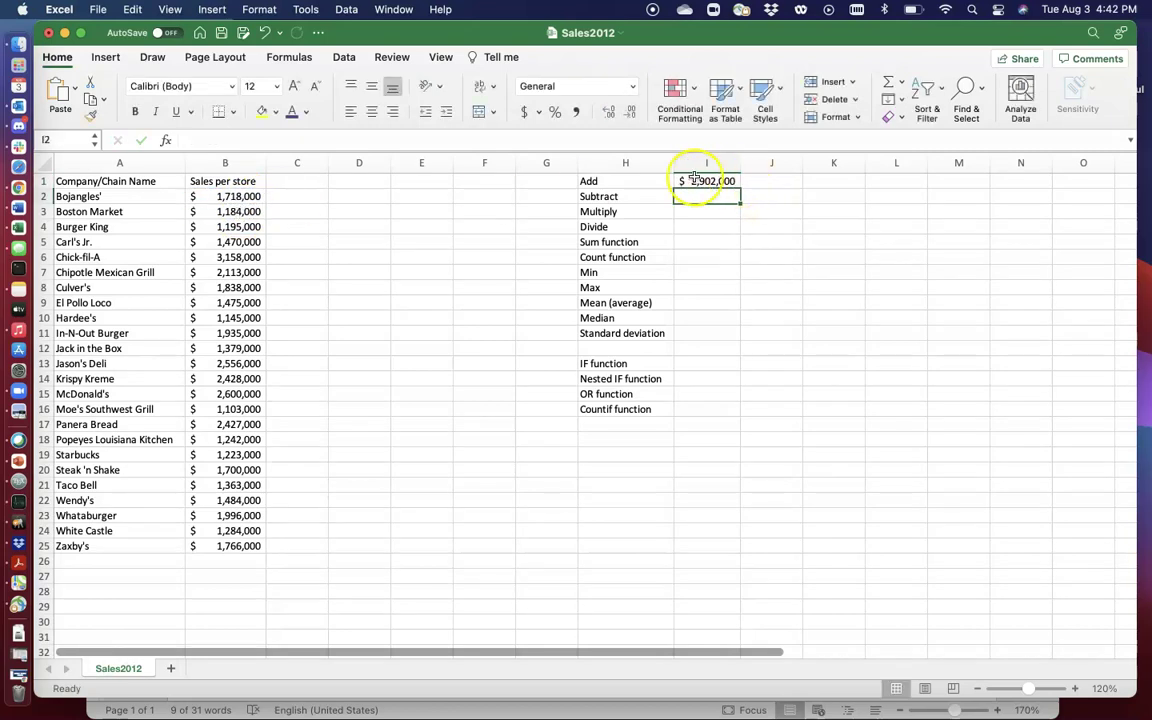
Clear the references from the Add formula in I1 and write them out by hand as =b2+b3
double_click(710, 181)
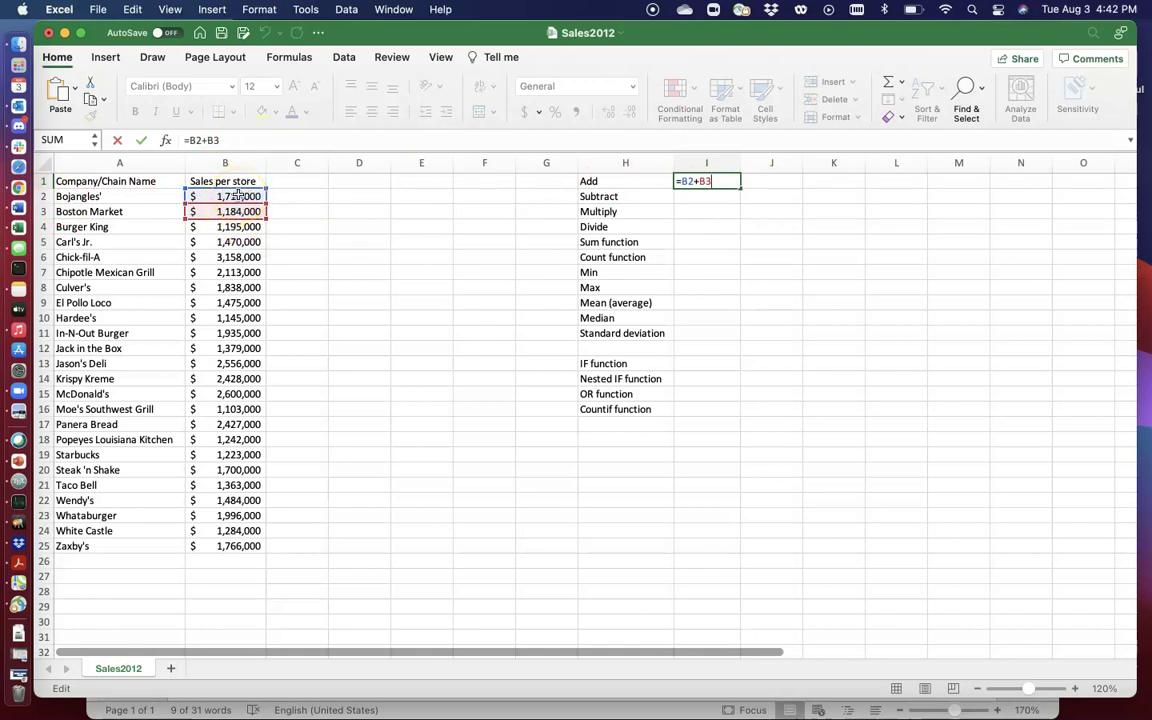
key(BackSpace)
key(BackSpace)
key(BackSpace)
key(BackSpace)
key(BackSpace)
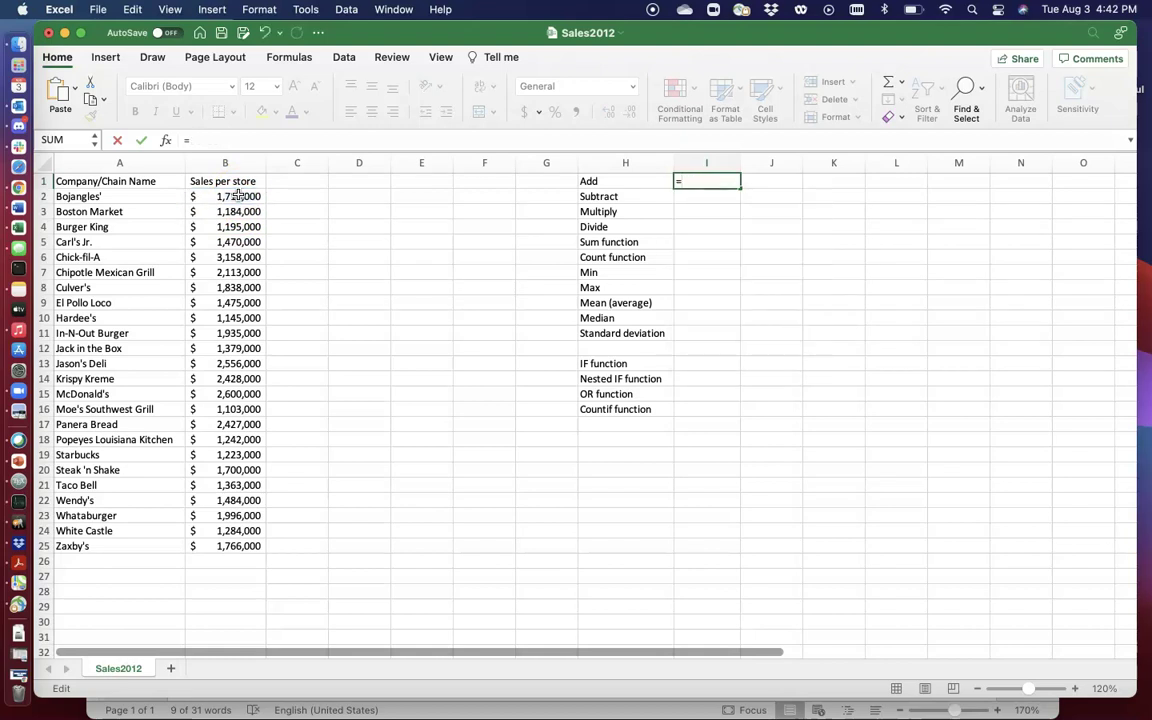
text(b2+b3)
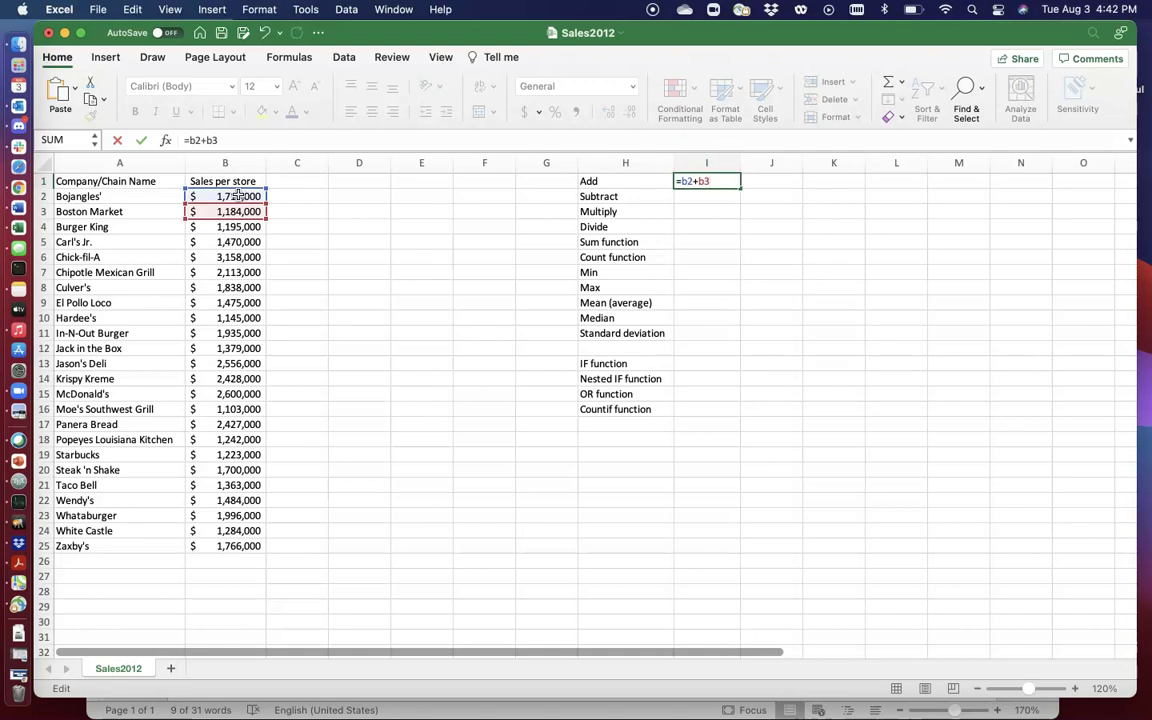
key(Return)
Enter =B2-B3 in cell I2 to subtract Boston Market's sales from Bojangles' sales
click(734, 195)
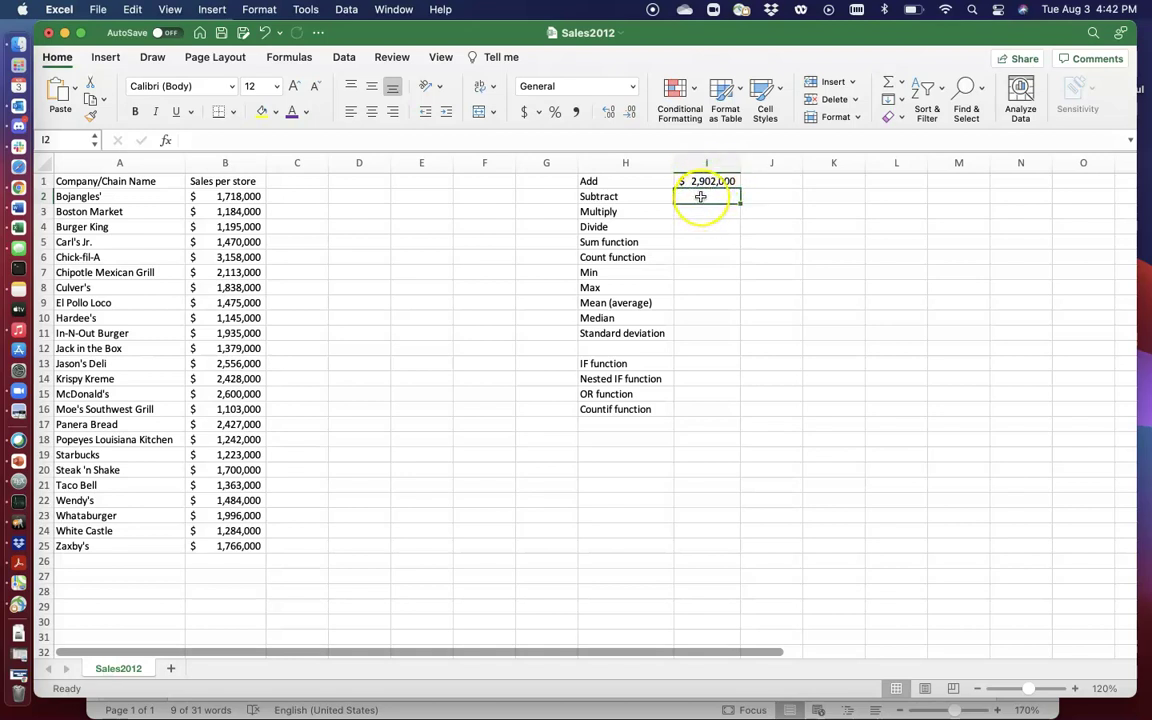
text(=)
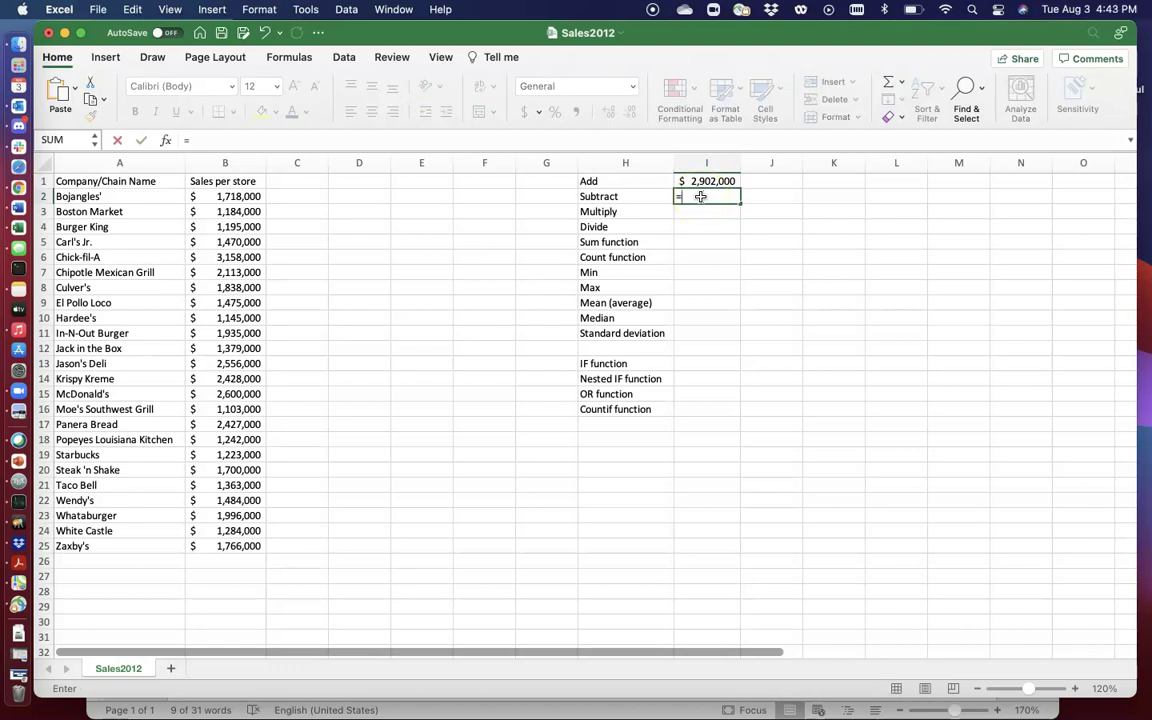
click(240, 197)
text(-)
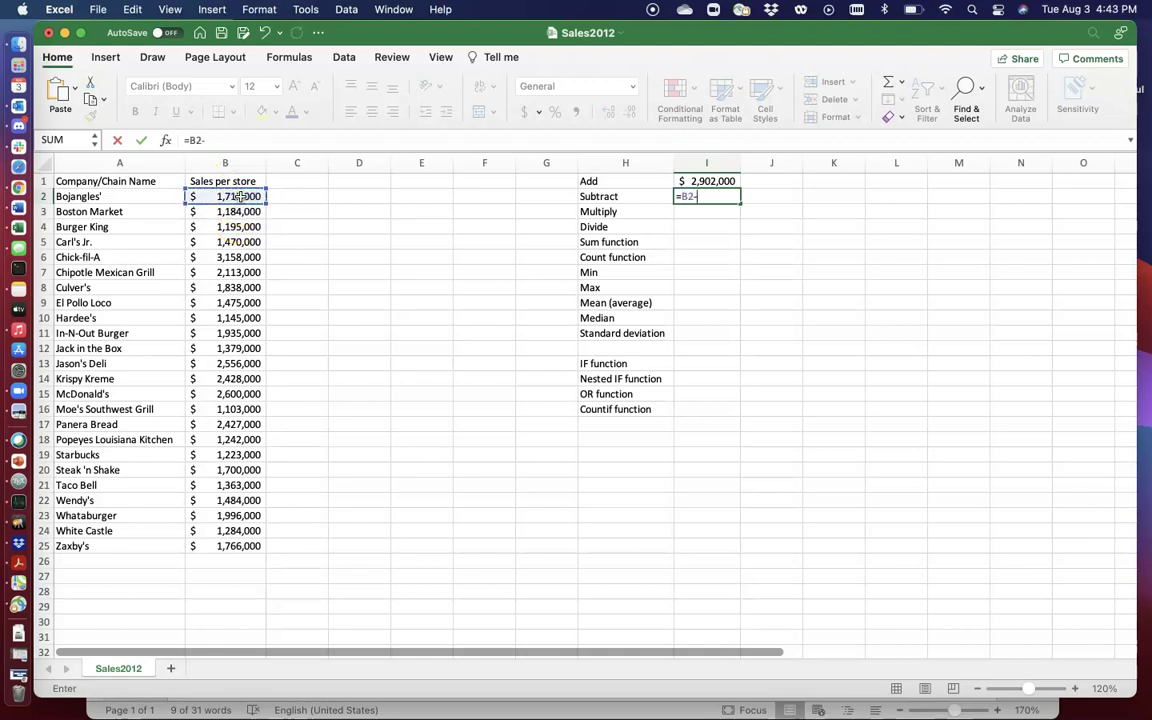
click(233, 212)
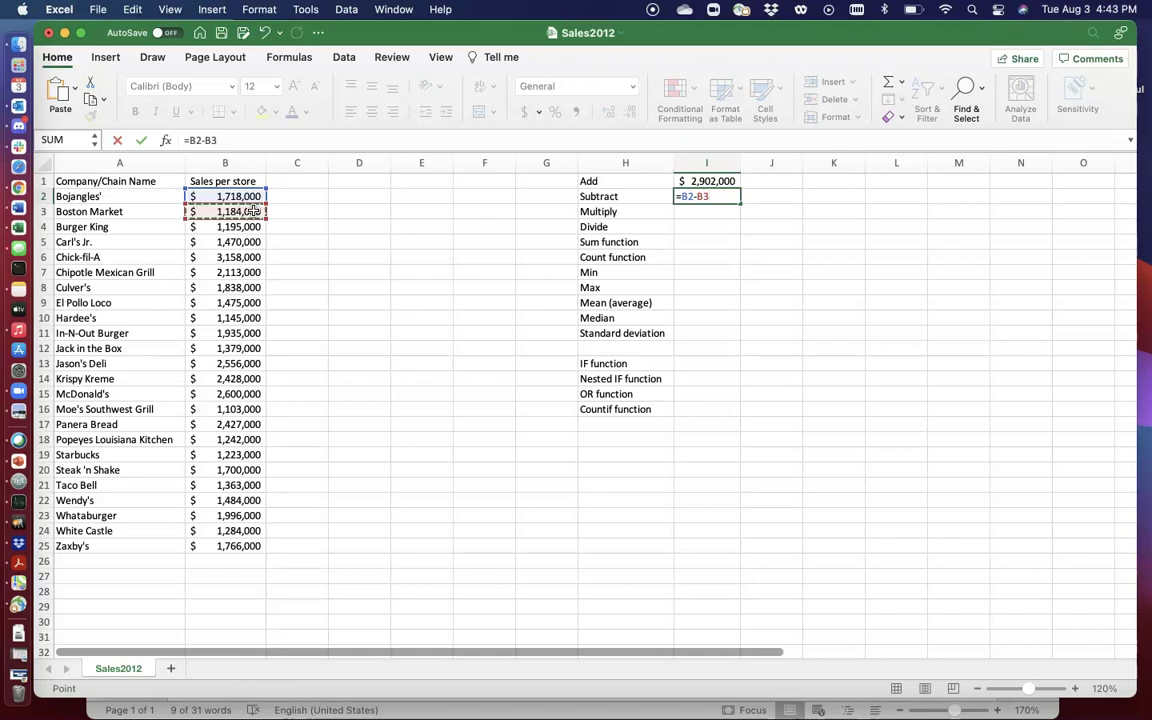
key(Return)
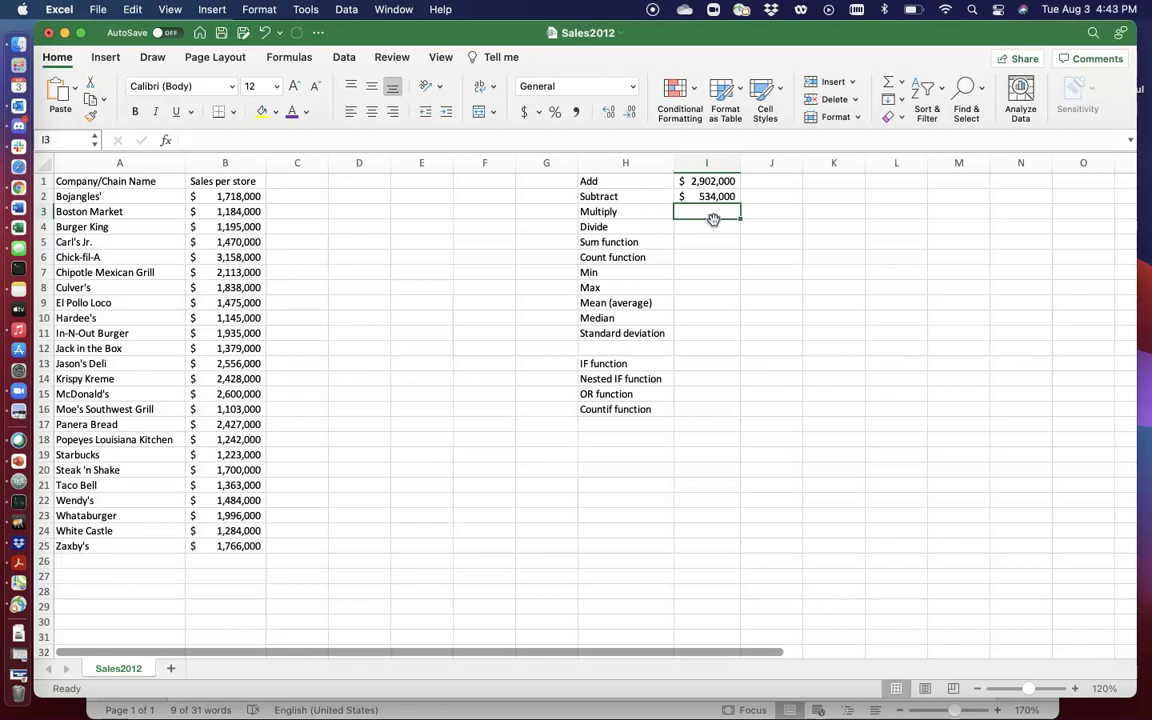
Enter 10 in cell C2 for Bojangles' and 8 in cell C3 for Boston Market
click(303, 194)
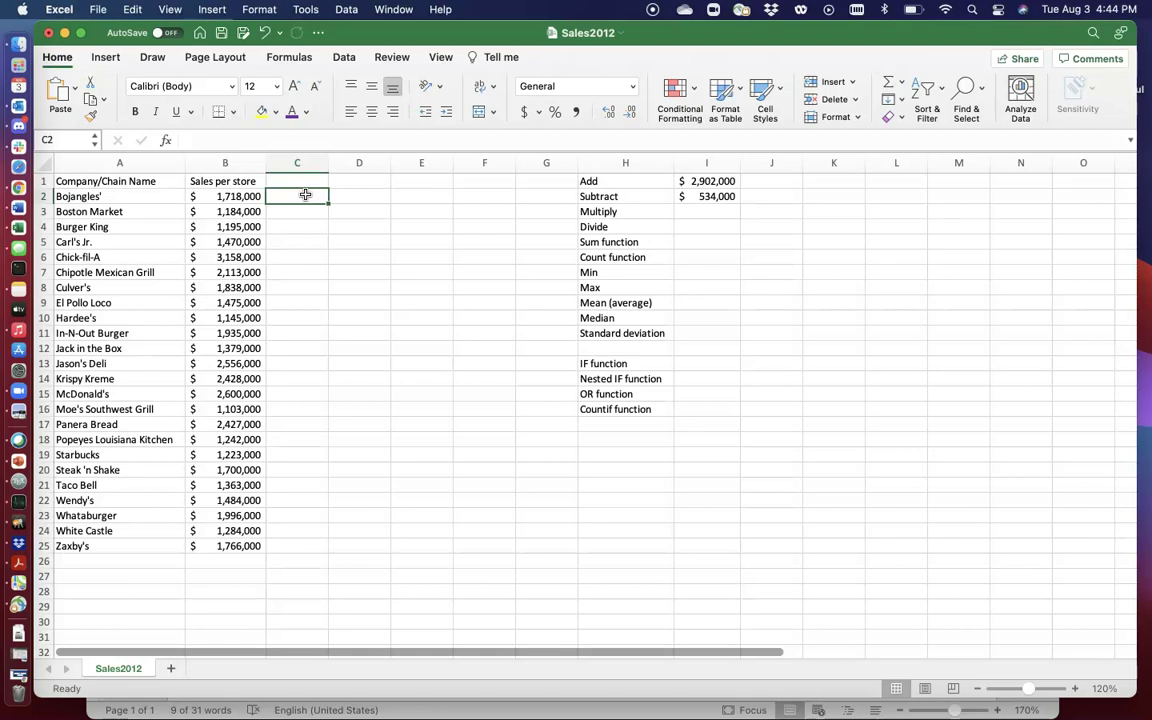
text(10)
key(Return)
text(8)
key(Return)
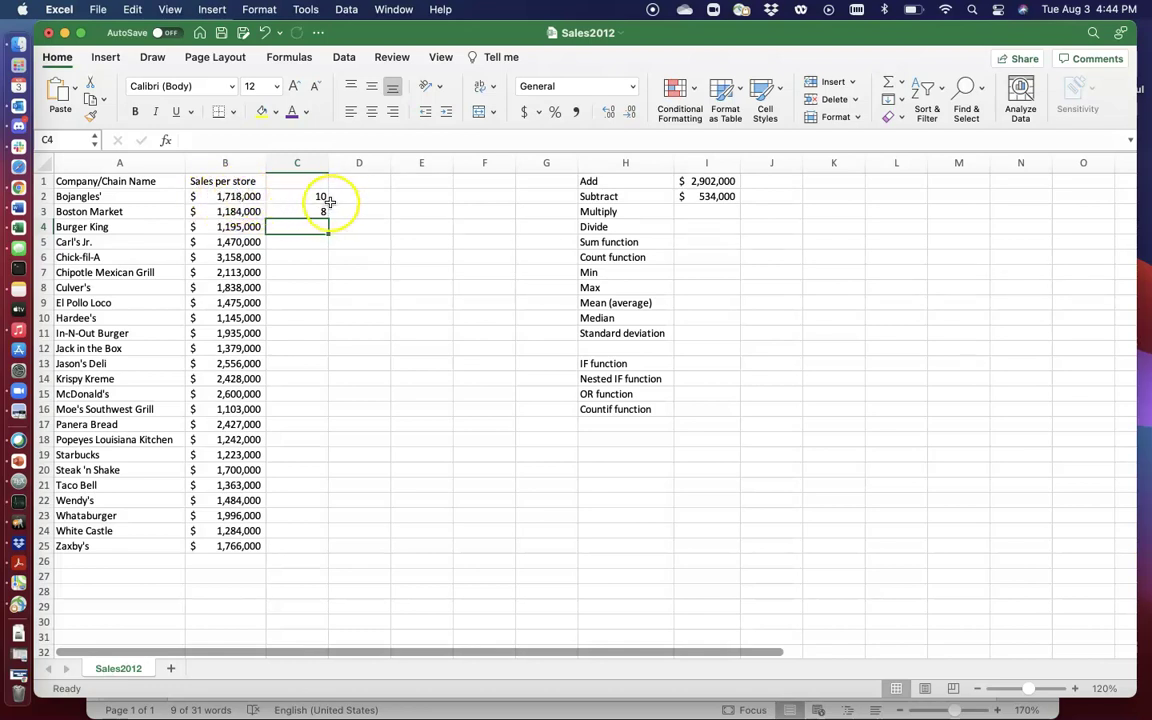
Enter =B2*C2 in cell I3 to multiply Bojangles' sales per store by the number beside it
click(693, 211)
text(=)
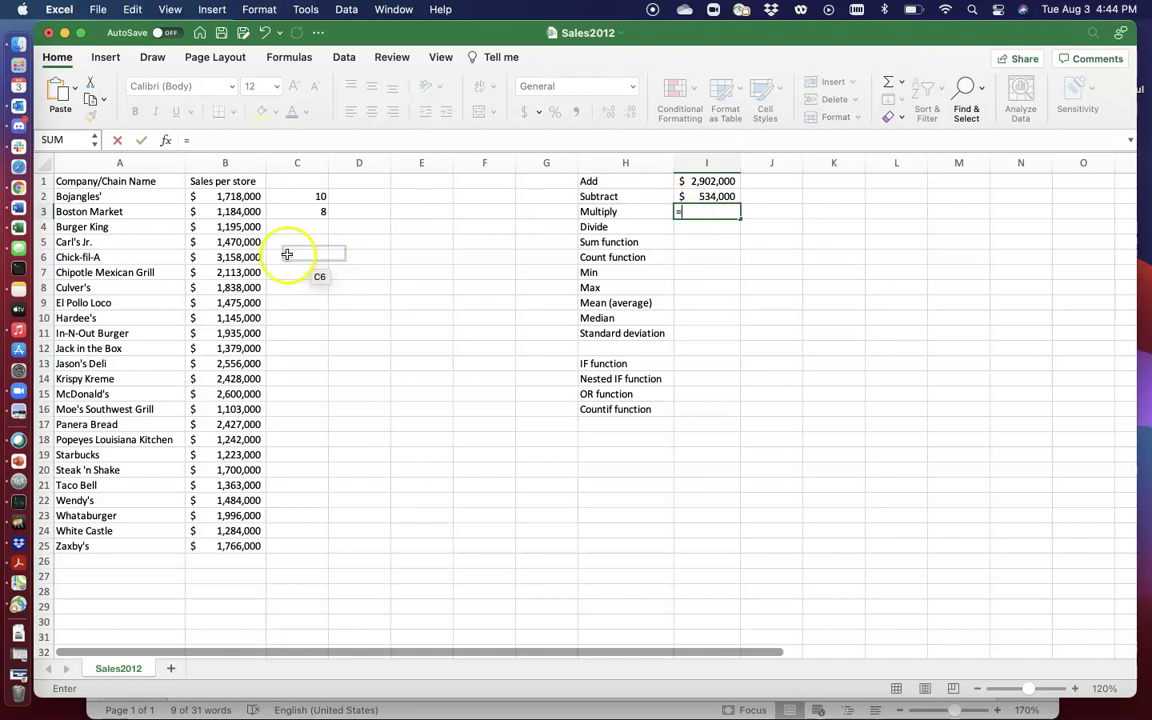
click(232, 197)
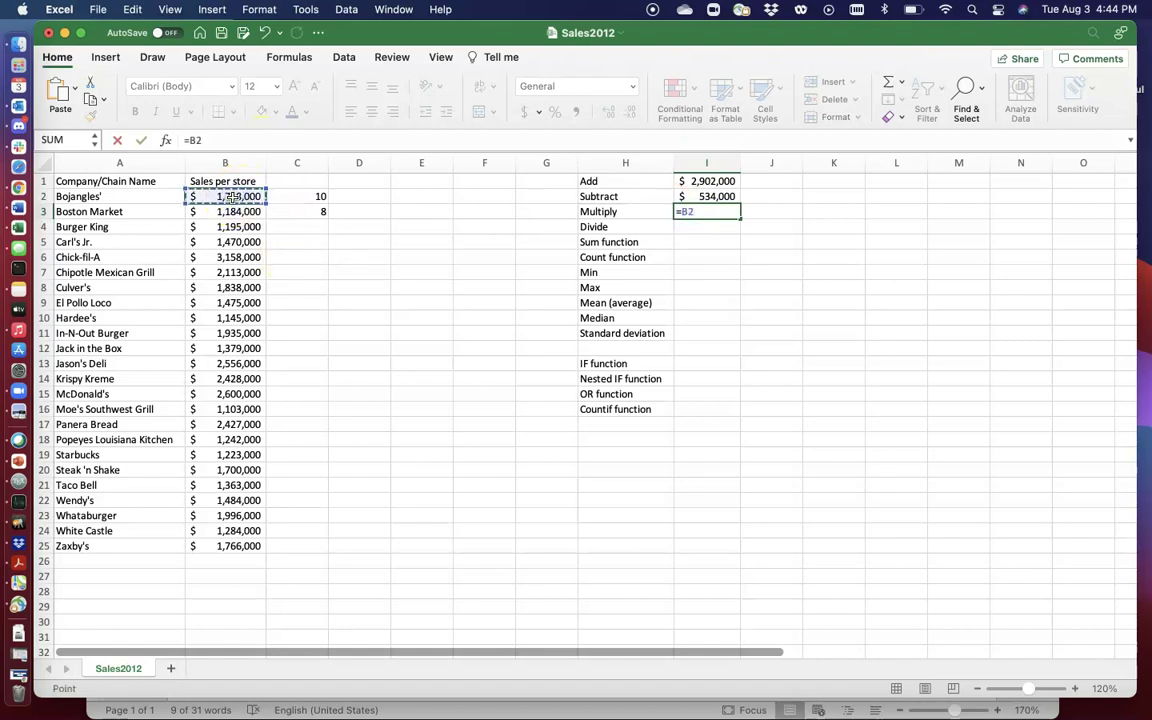
text(*)
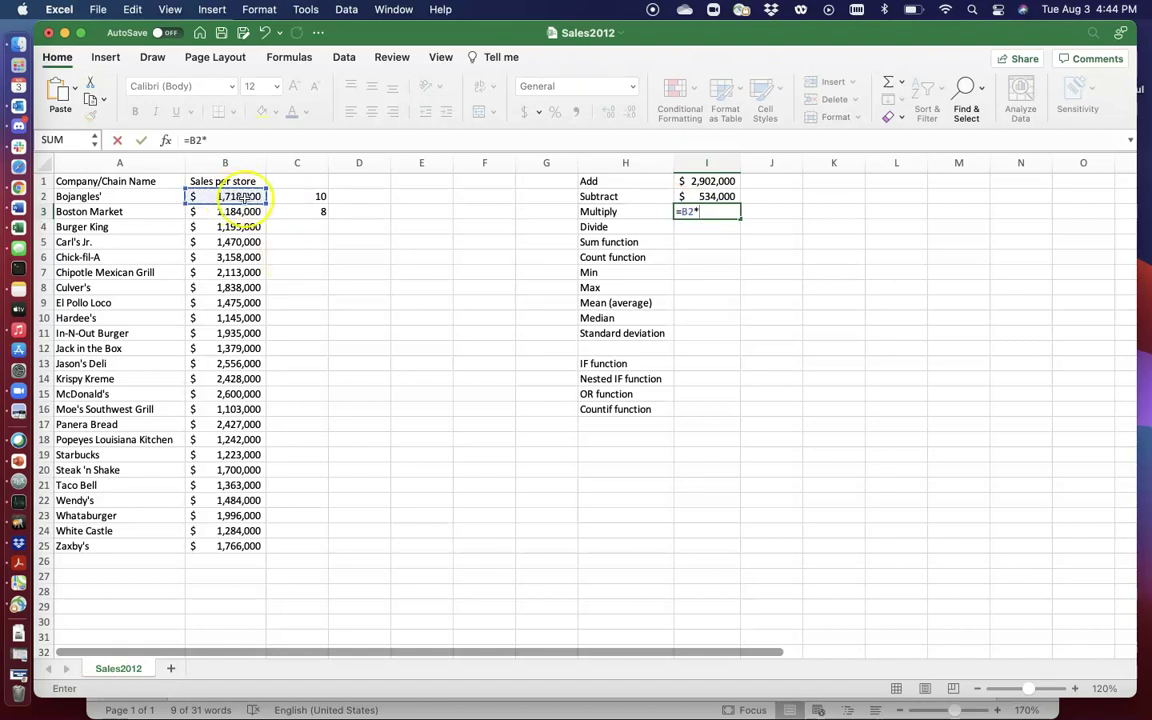
click(300, 197)
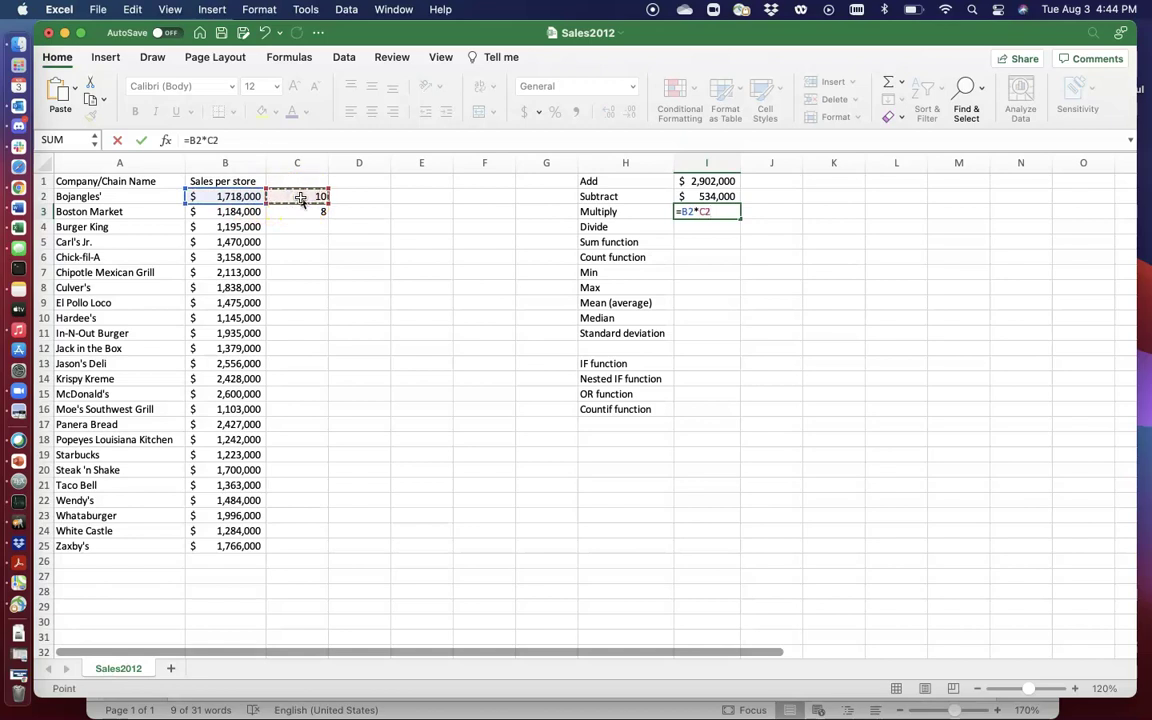
key(Return)
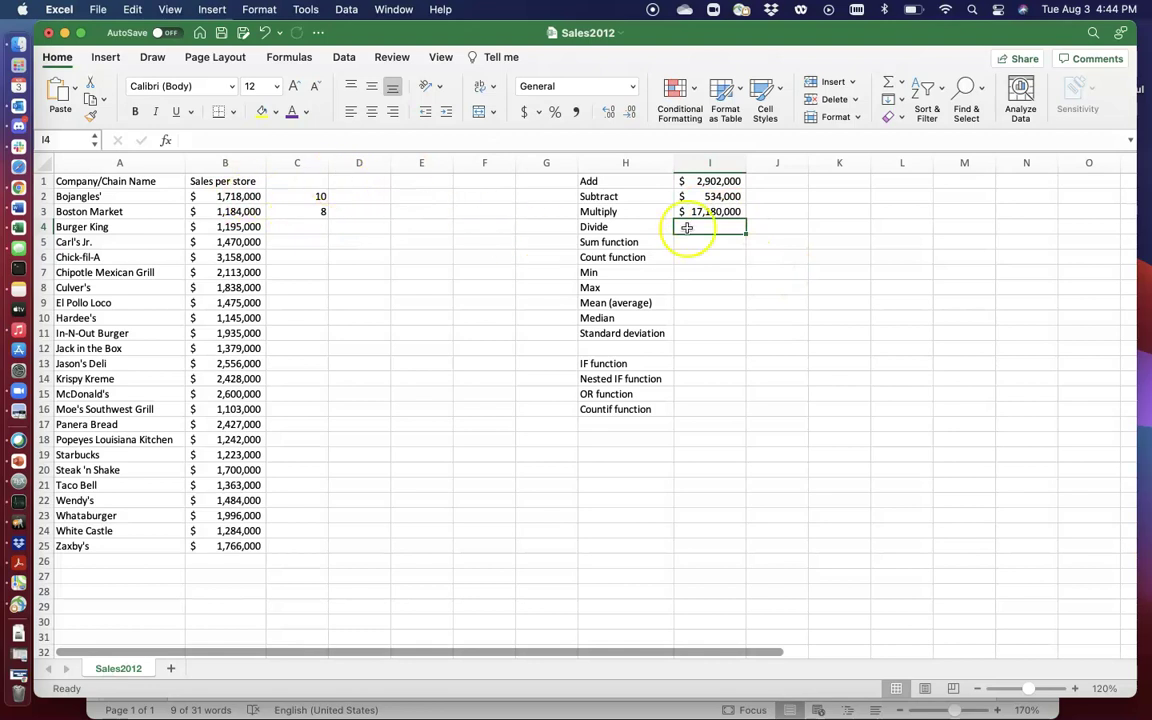
Review the cell references in the multiplication formula in I3
click(720, 212)
double_click(722, 212)
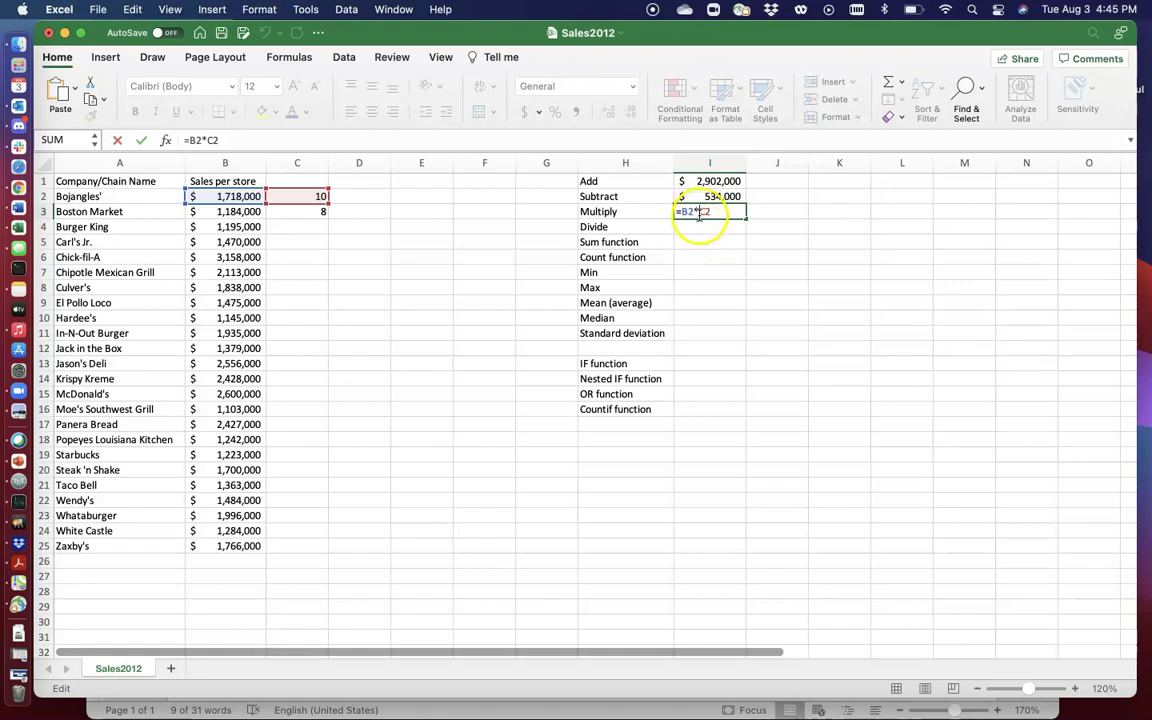
key(Return)
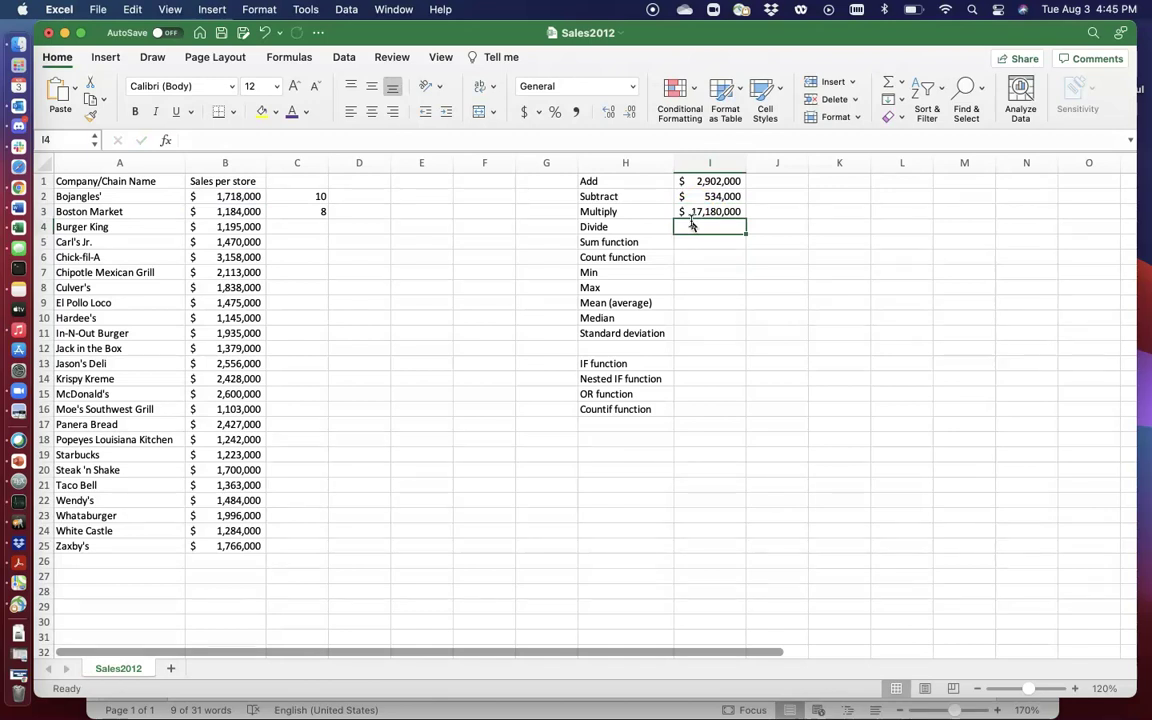
Enter =B3*C3 in cell J3 to multiply Boston Market's sales per store by the number beside it
click(780, 211)
text(=)
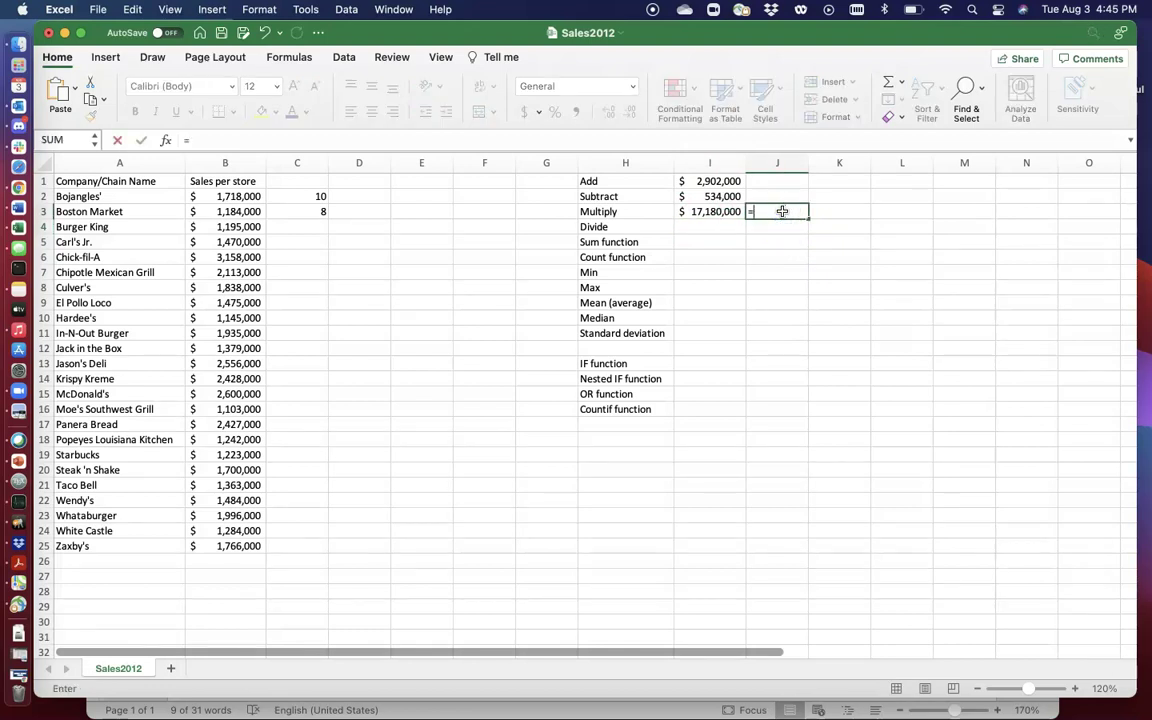
click(236, 209)
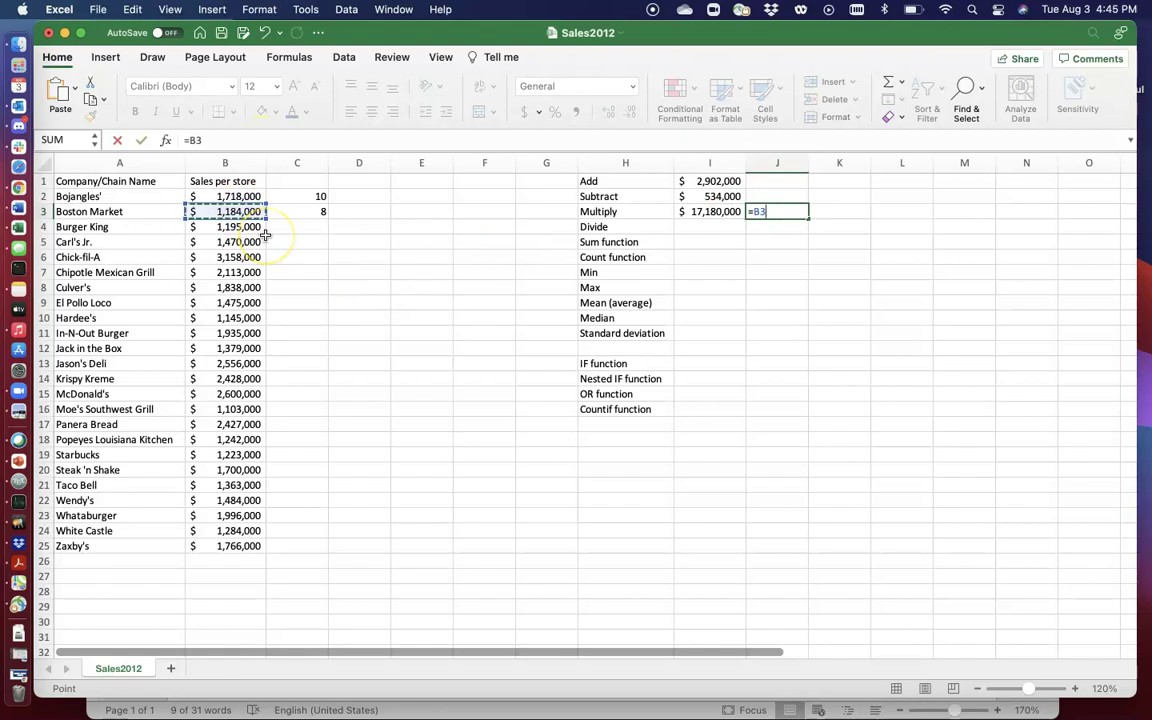
text(*)
click(319, 209)
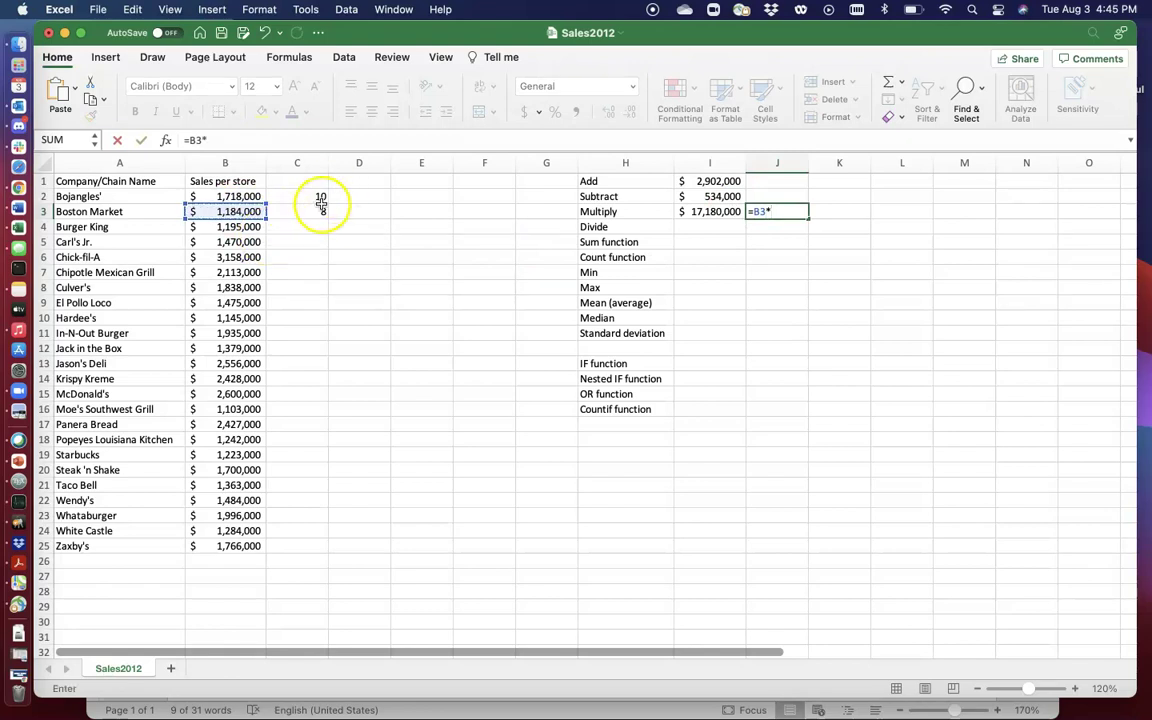
key(Return)
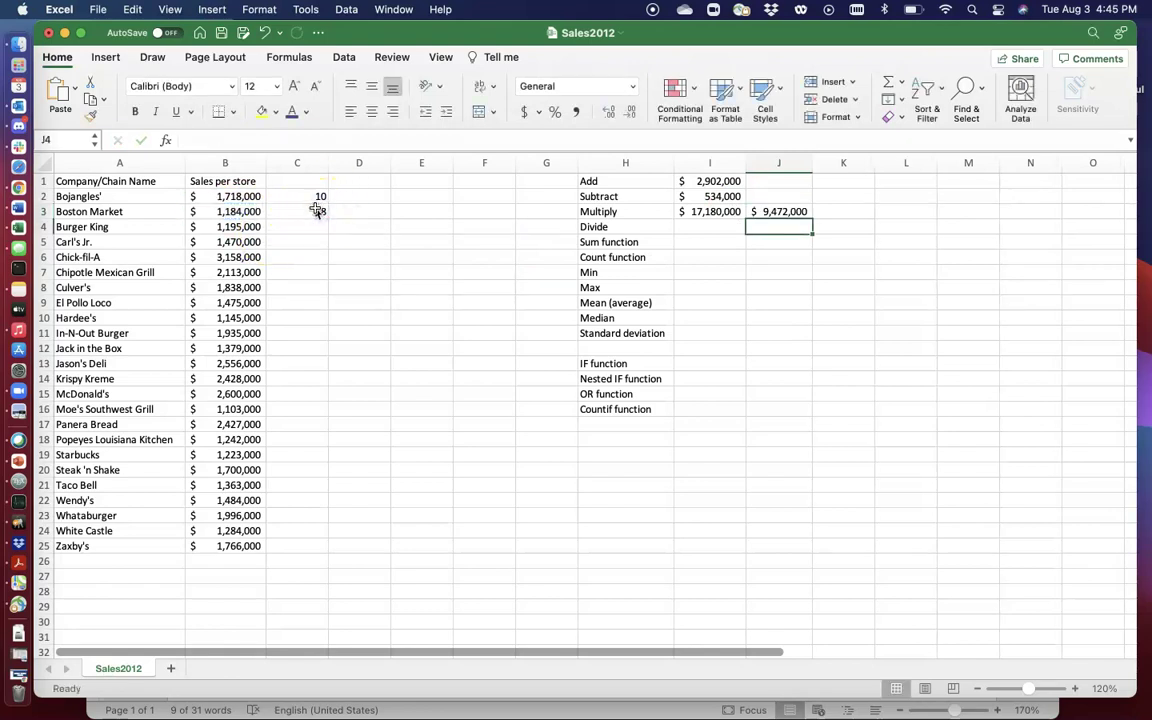
Open the multiplication formula in J3 and erase it, leaving the cell empty
double_click(778, 213)
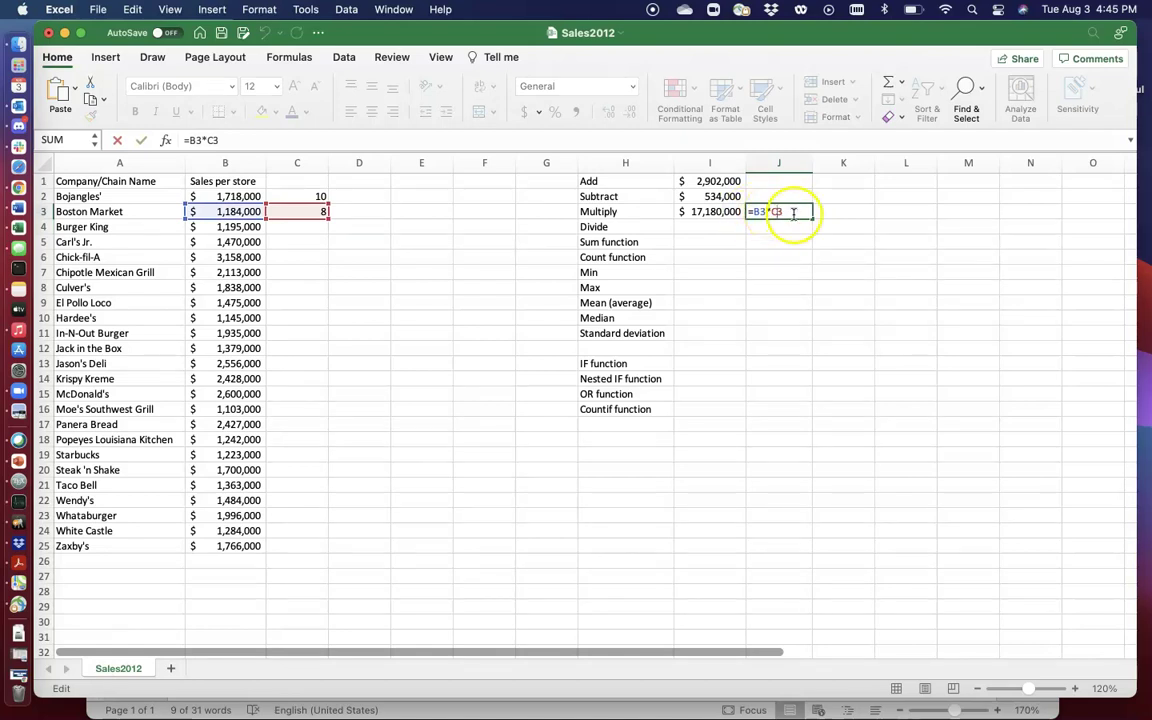
key(BackSpace)
key(BackSpace)
key(BackSpace)
key(BackSpace)
key(BackSpace)
key(BackSpace)
key(Return)
Enter =B2/B3 in cell I4 to divide Bojangles' sales by Boston Market's sales
key(Left)
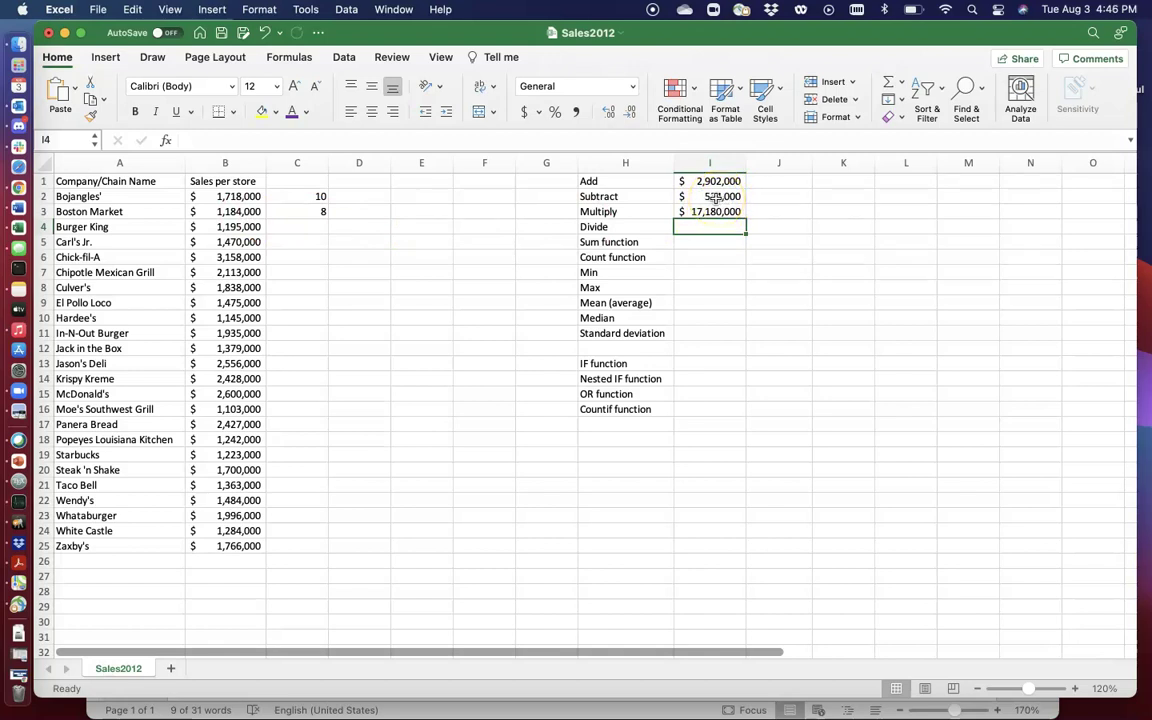
text(=)
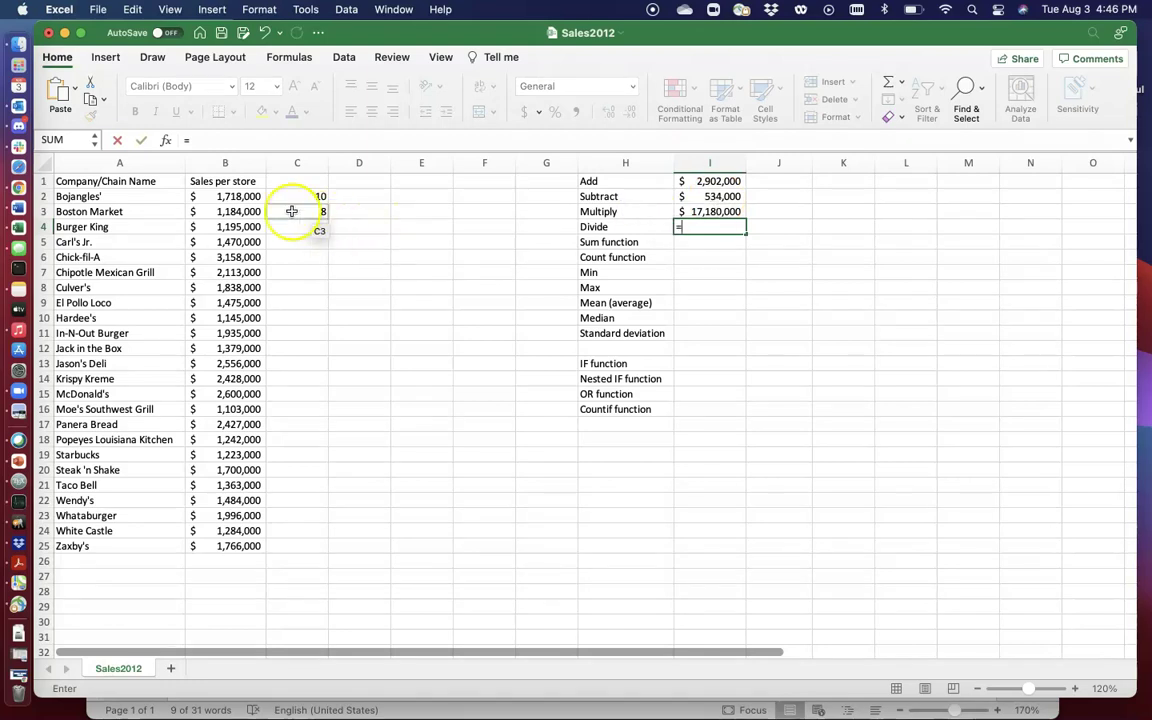
click(252, 196)
text(/)
click(695, 227)
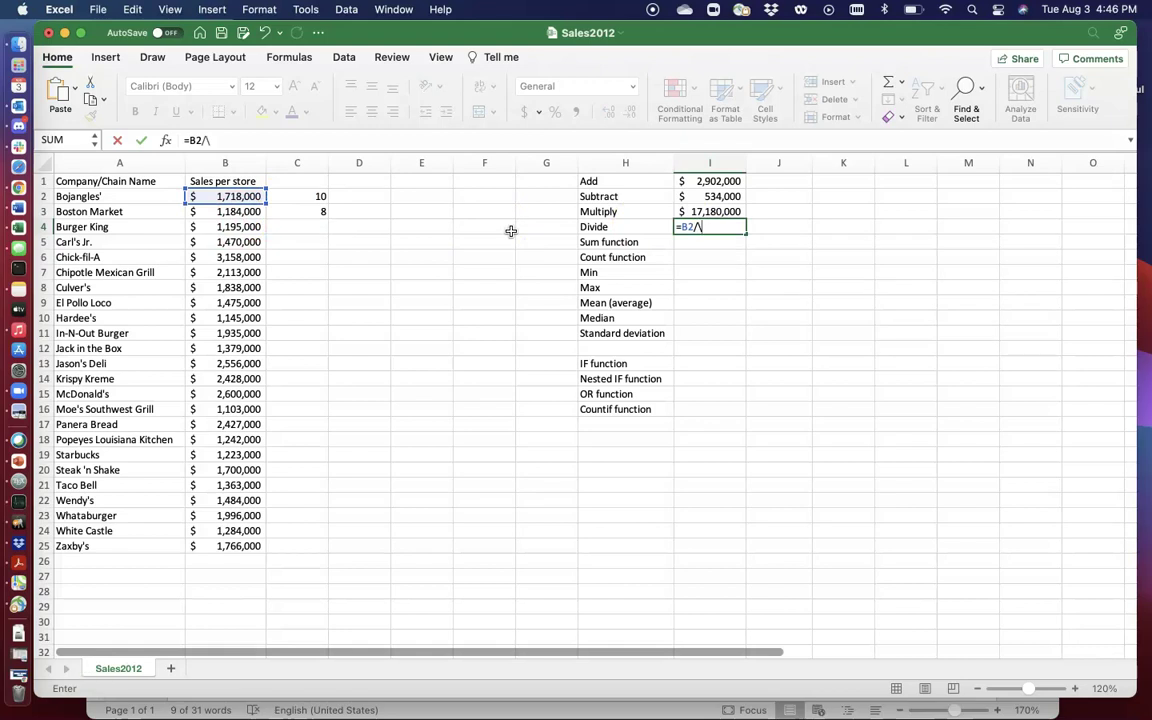
click(240, 211)
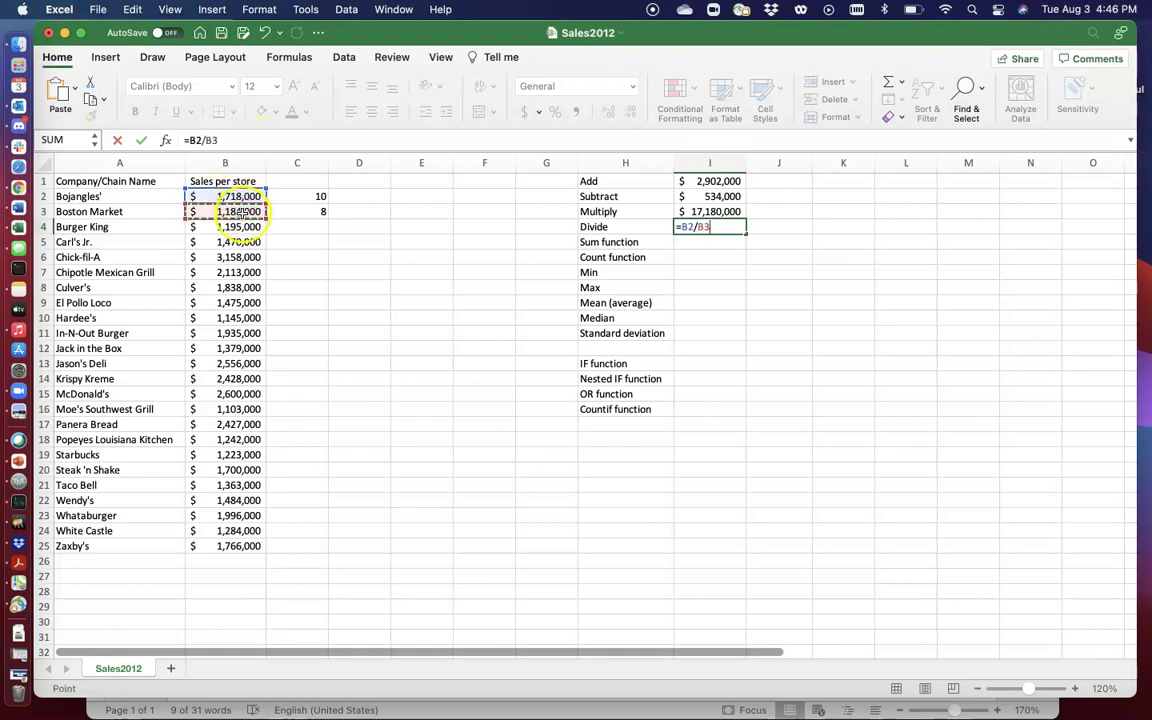
key(Return)
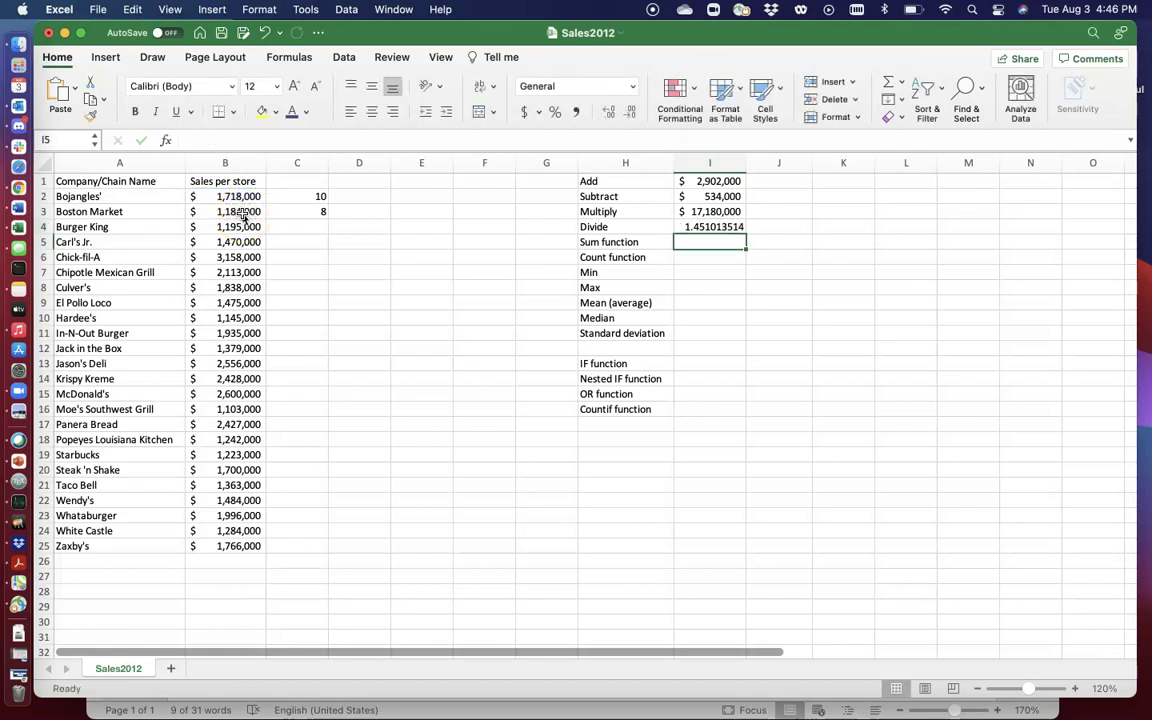
Review the division formula in I4 and the cell references in the addition formula in I1
click(735, 227)
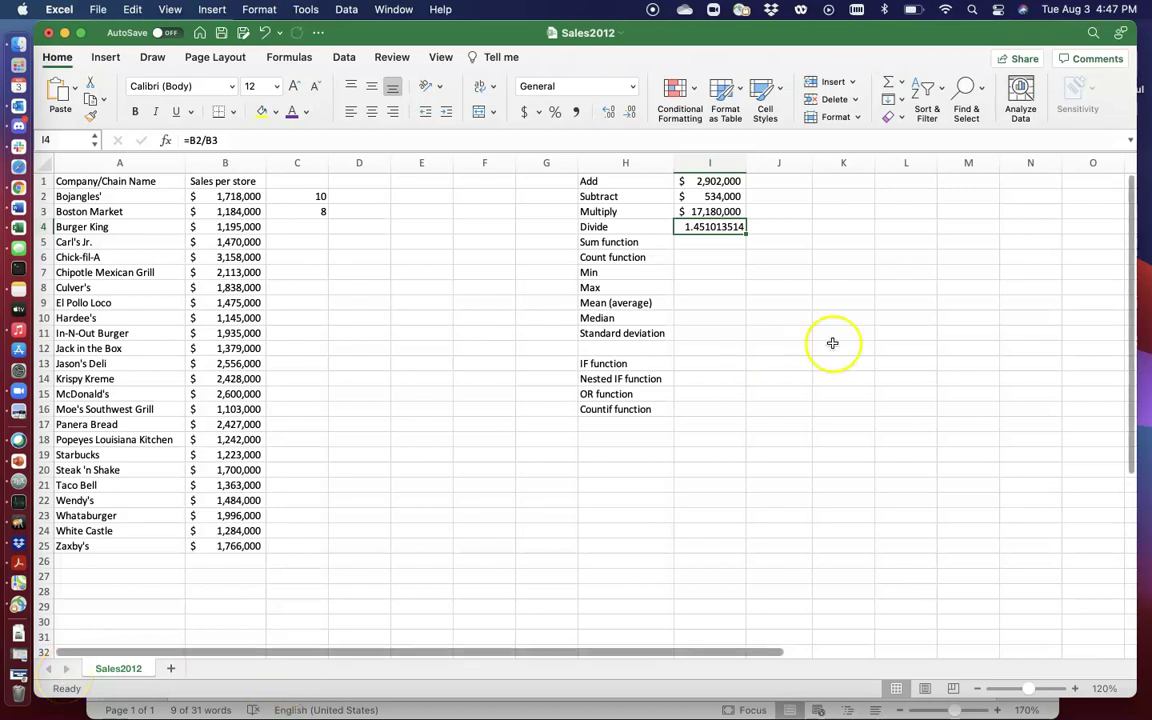
click(697, 181)
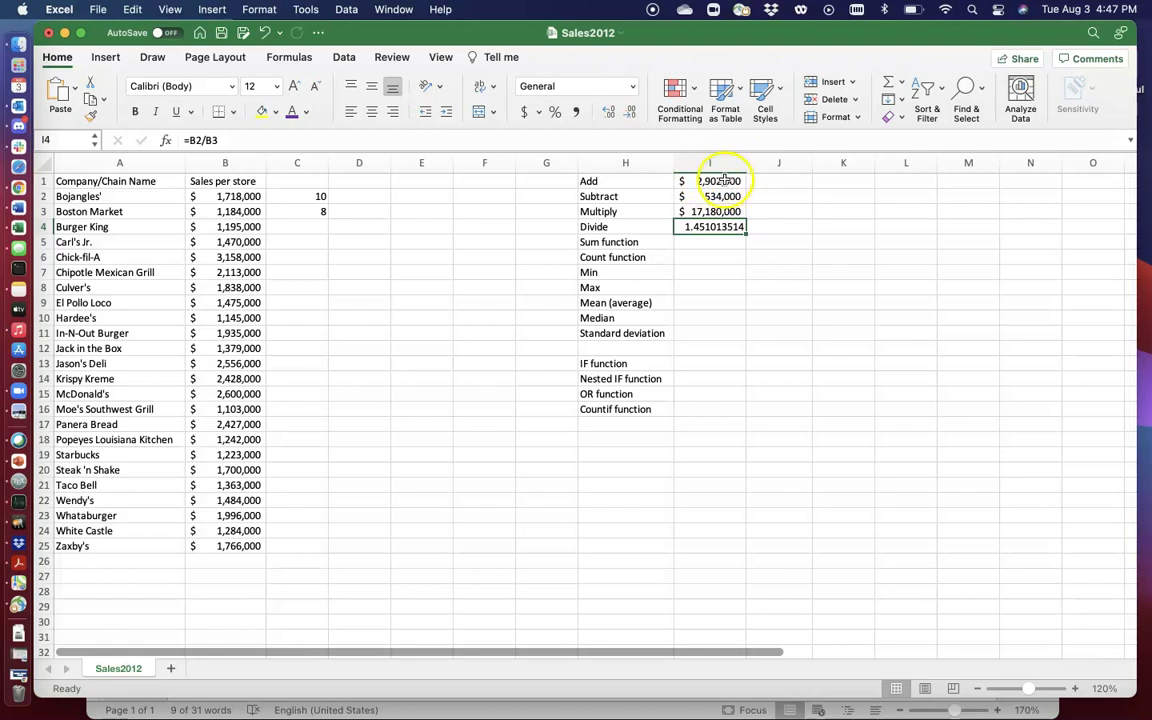
double_click(724, 180)
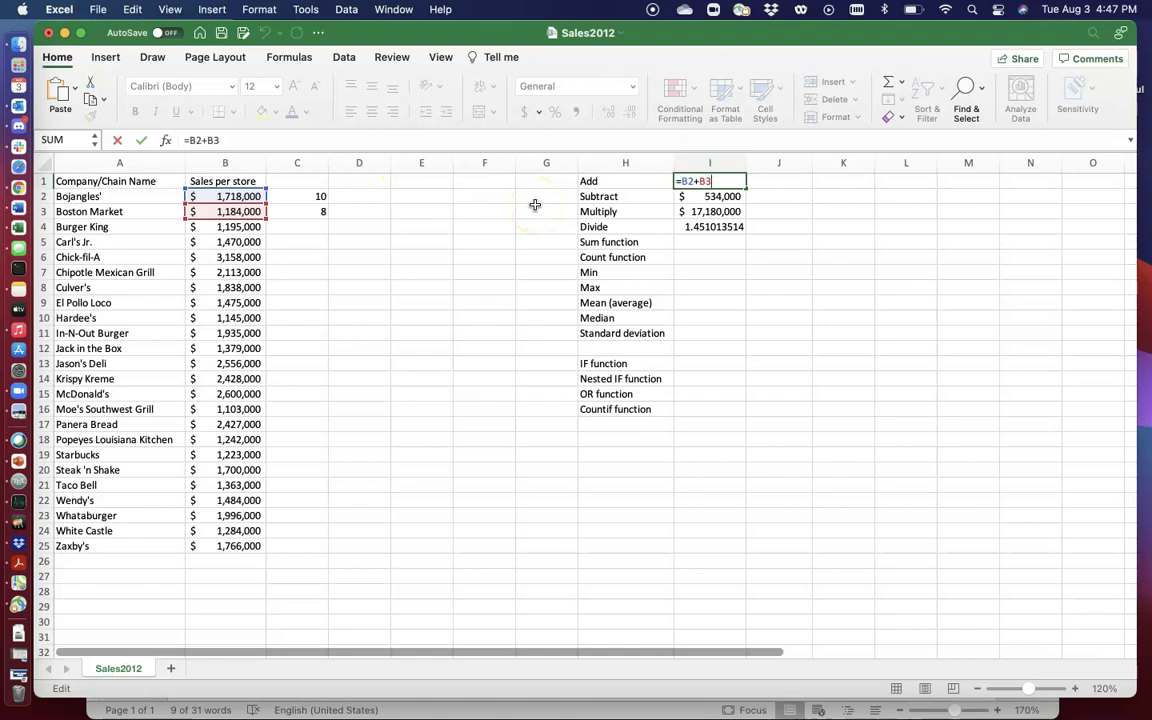
key(Return)
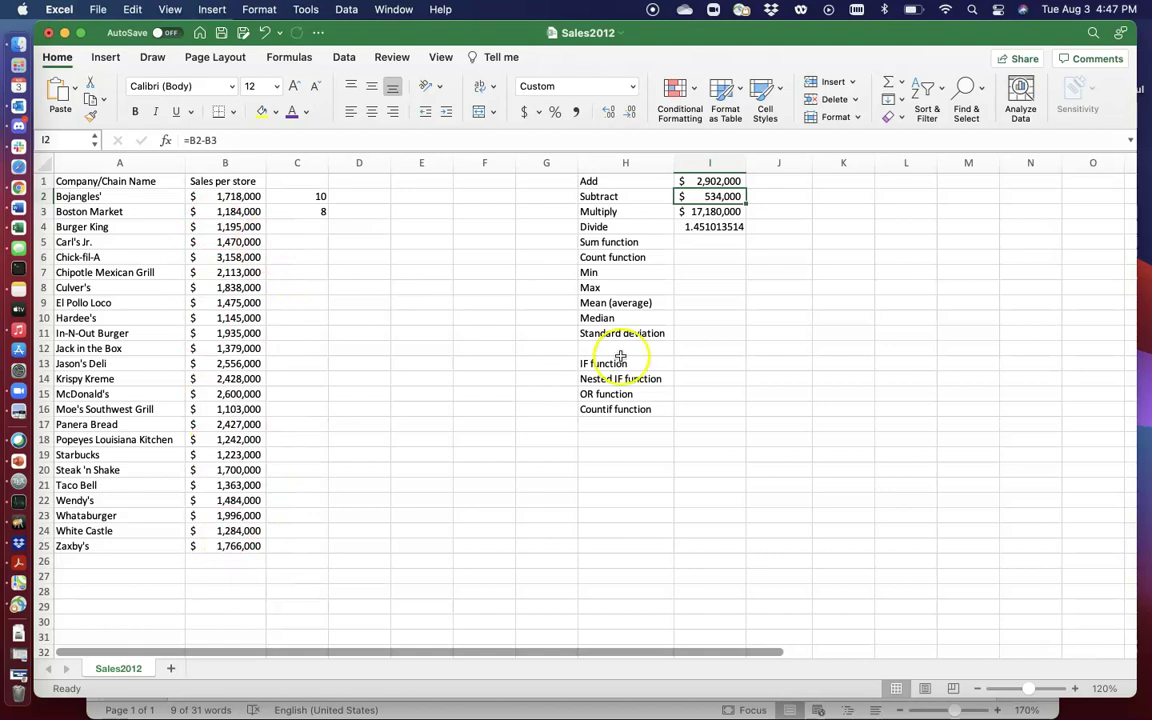
Try adding sales cells one by one in J1 with the formula =B2+B3+B4+B5+
click(767, 181)
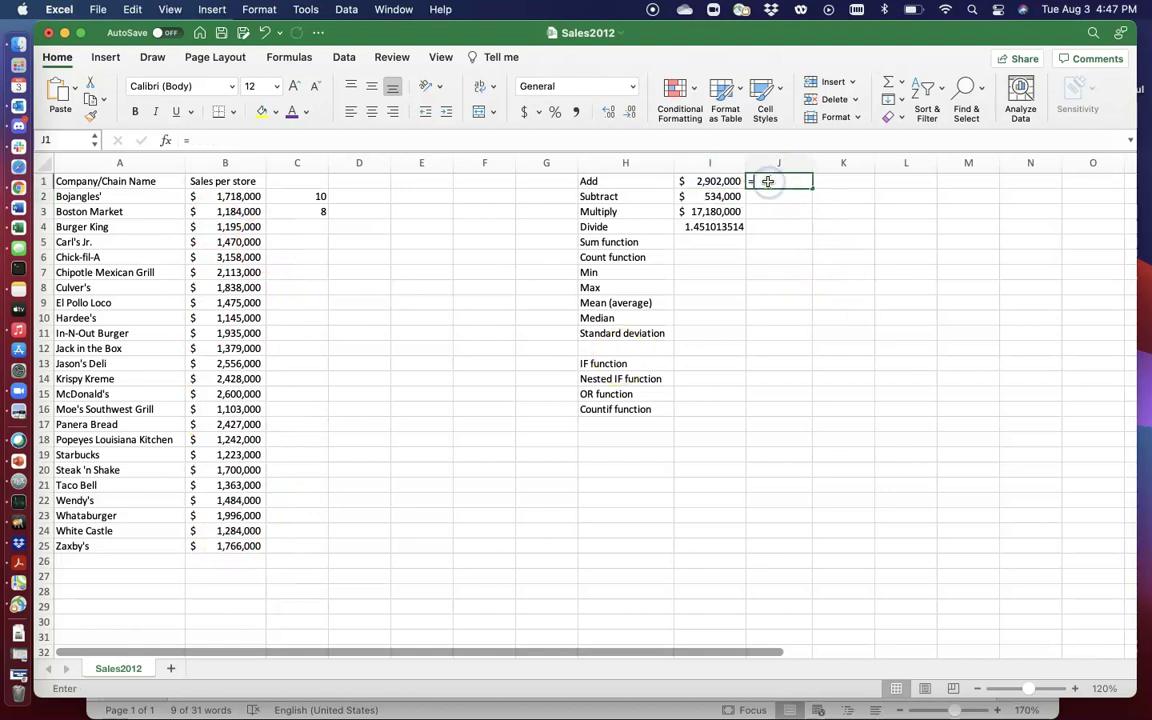
text(=)
click(237, 196)
text(+)
click(232, 211)
text(+)
click(232, 227)
text(+)
click(232, 242)
text(+)
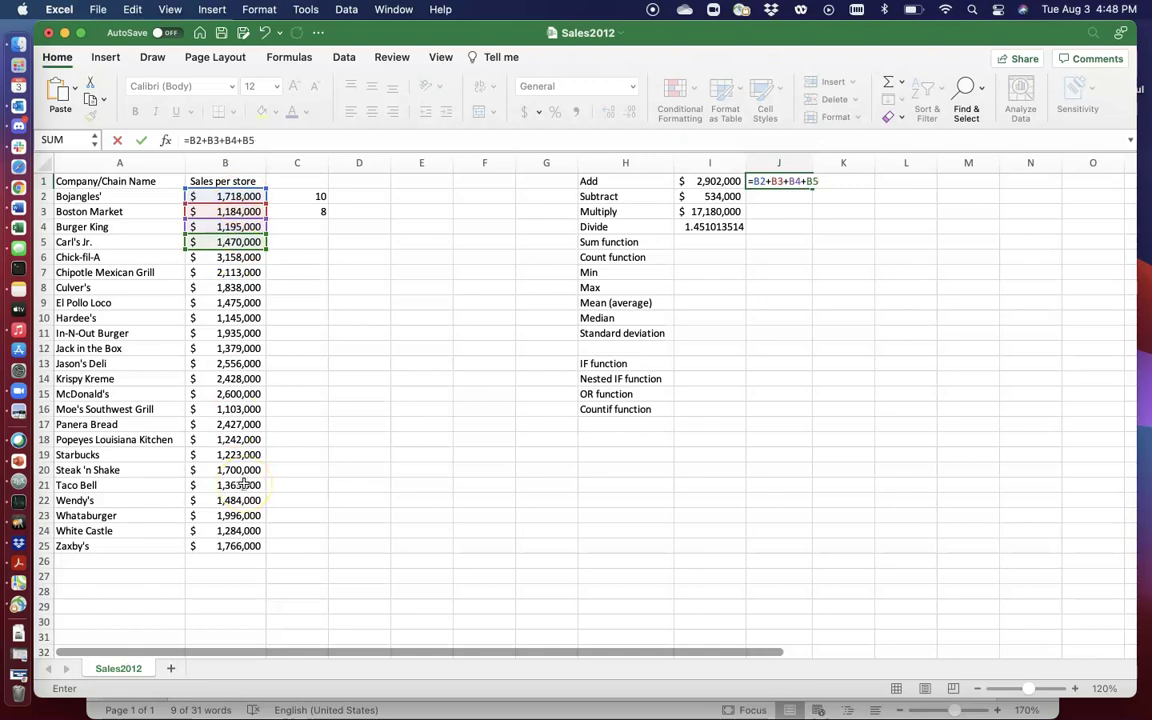
Erase the unfinished addition formula from cell J1
key(BackSpace)
key(BackSpace)
key(BackSpace)
key(BackSpace)
key(BackSpace)
key(BackSpace)
key(BackSpace)
key(BackSpace)
key(BackSpace)
key(BackSpace)
key(BackSpace)
key(BackSpace)
key(Return)
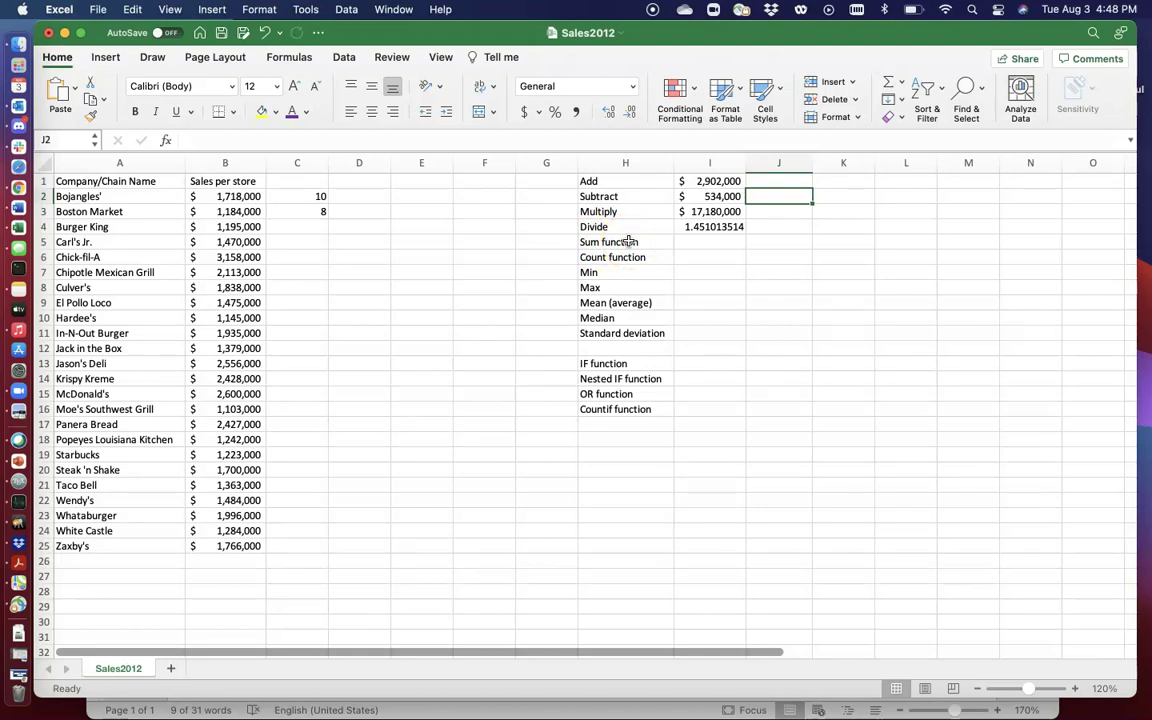
Begin a SUM function formula in cell I5 beside the Sum function label
click(700, 242)
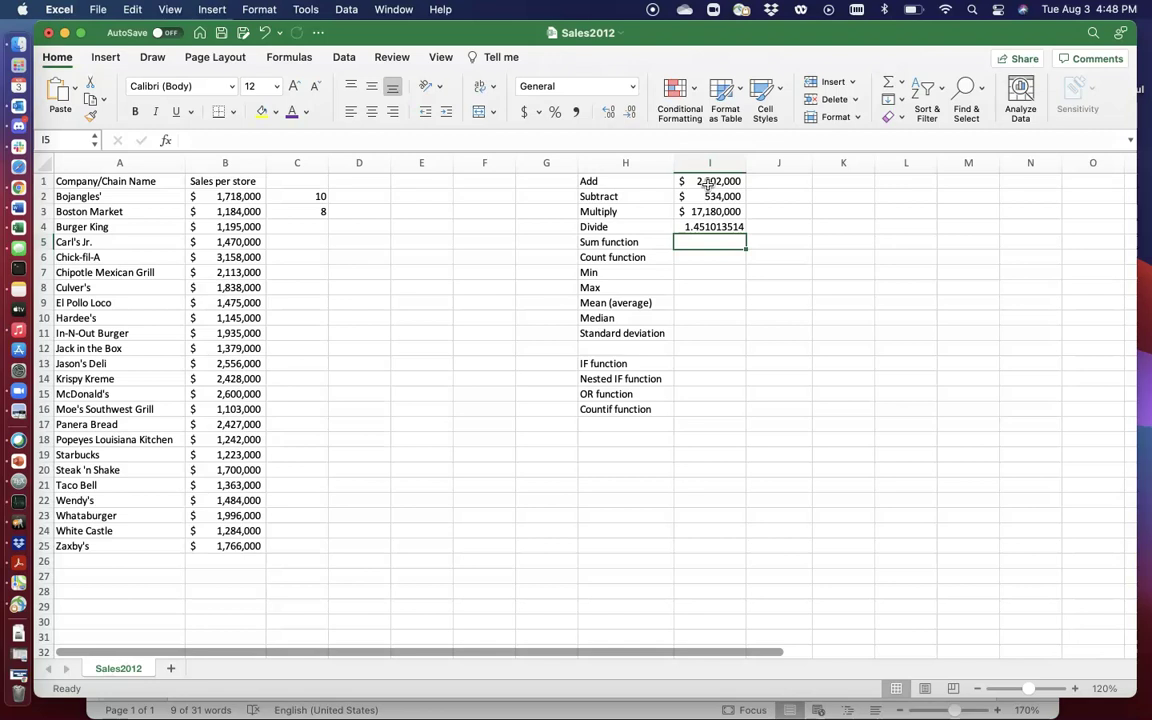
text(=)
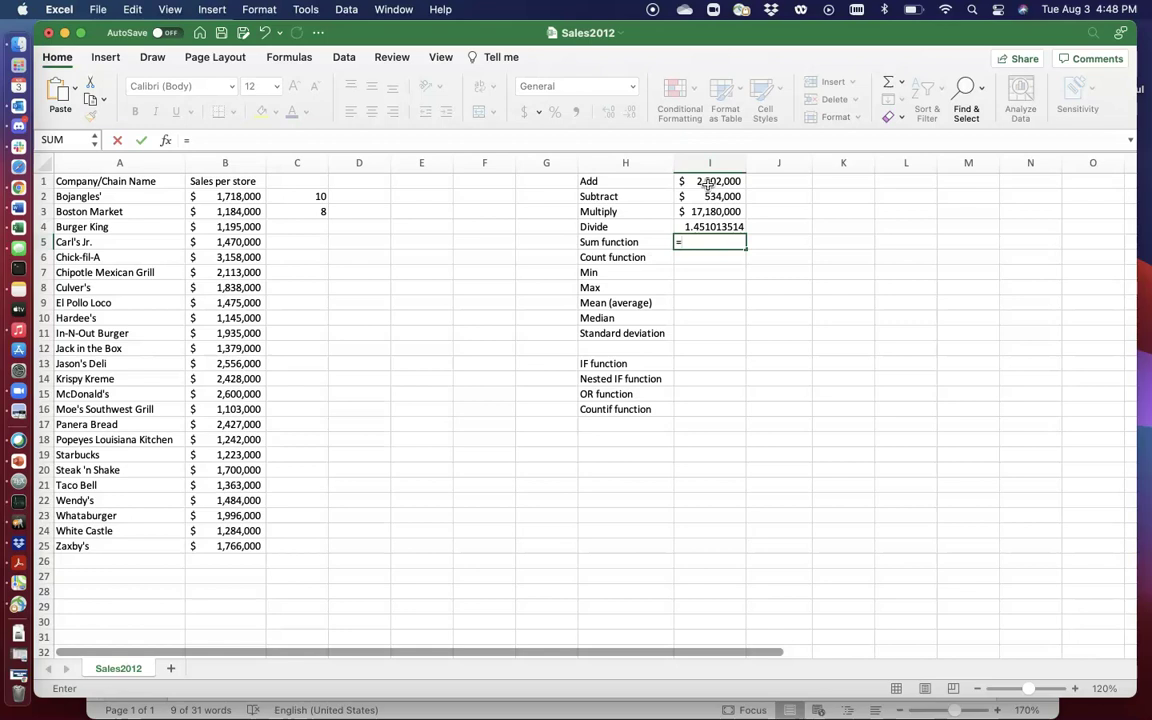
text(sum)
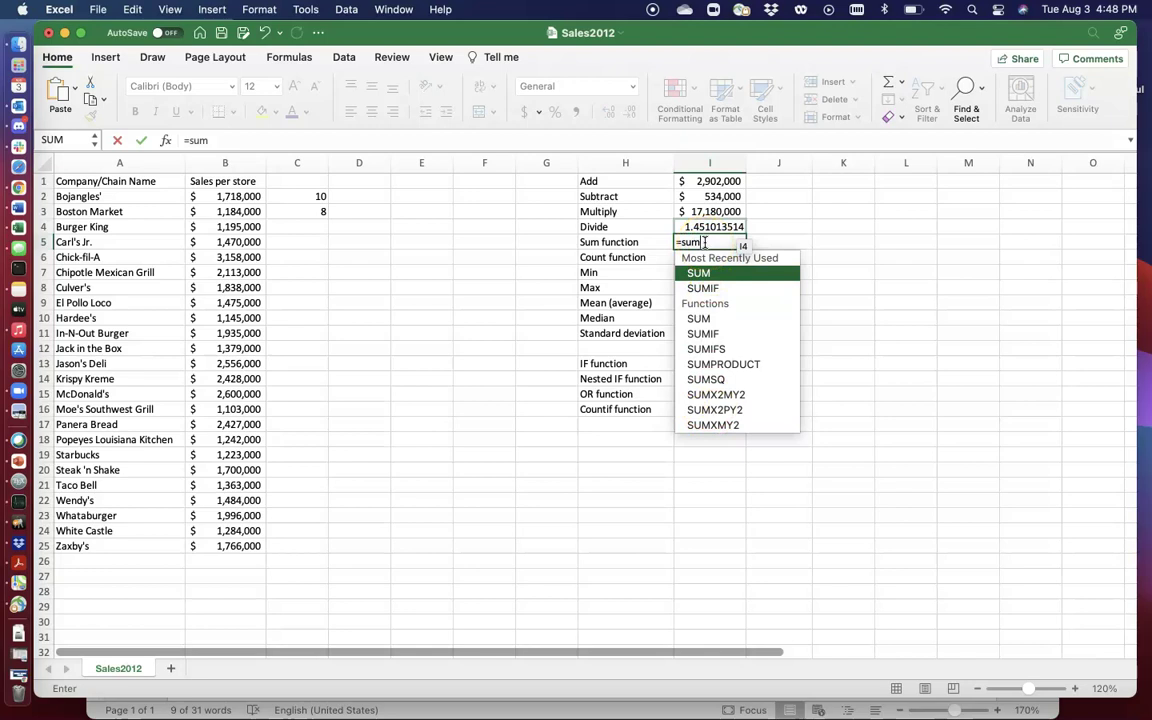
text(()
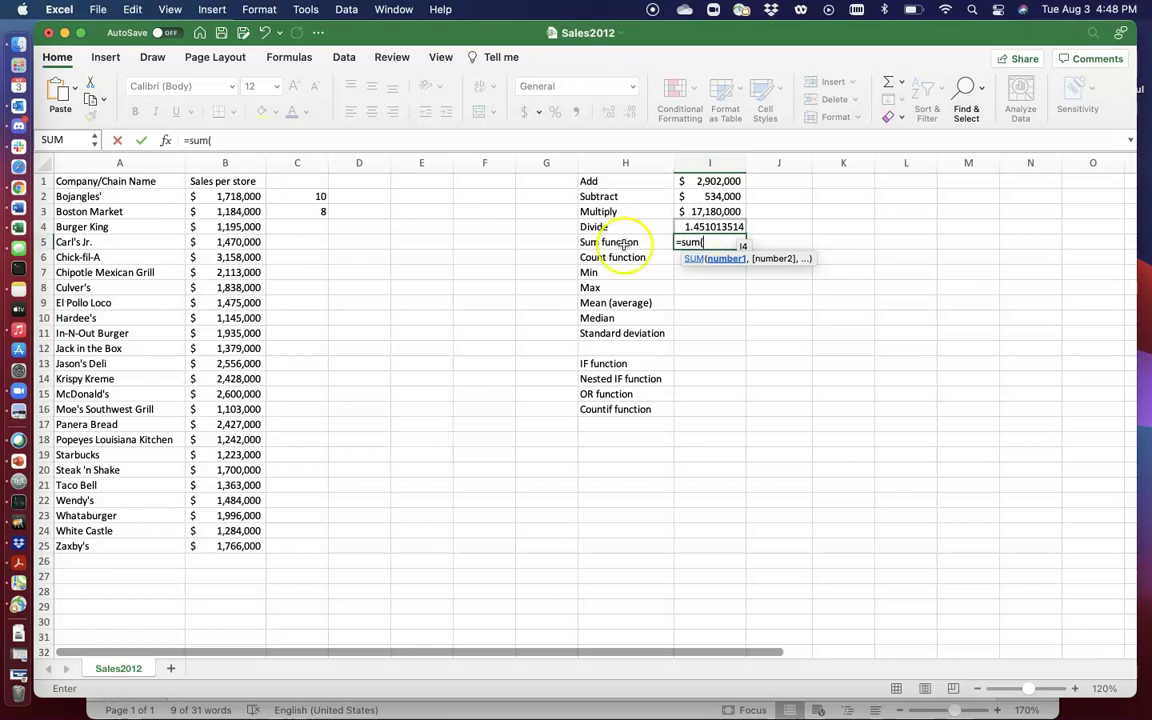
click(546, 255)
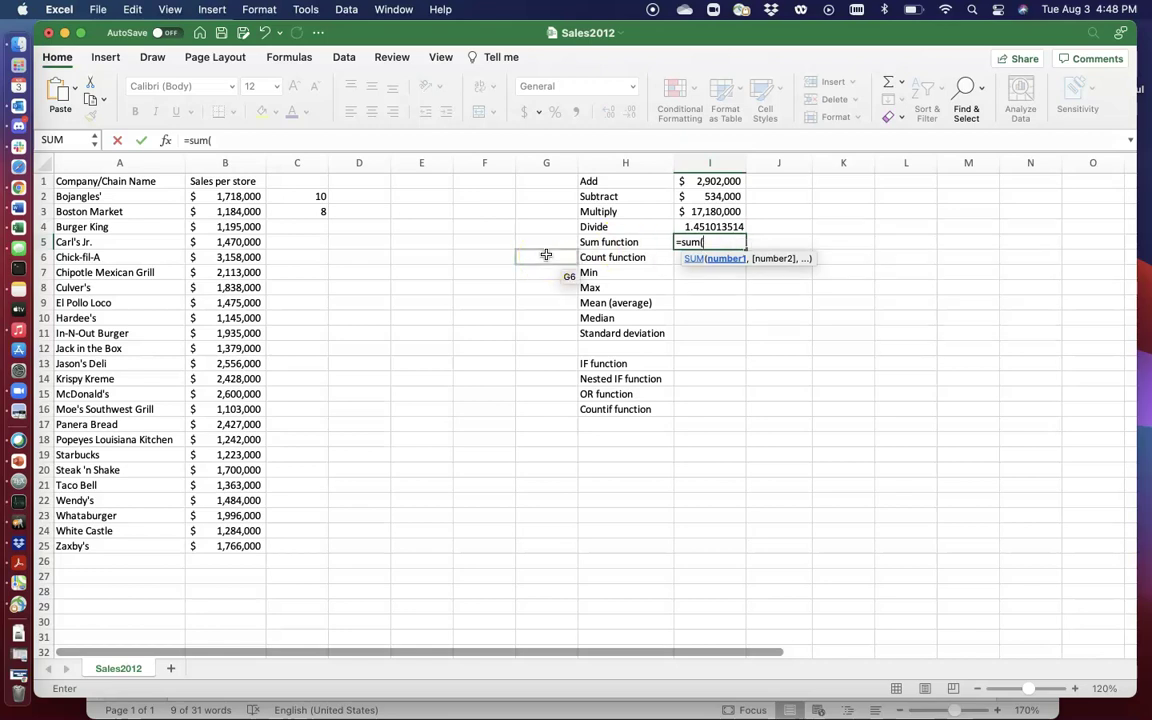
click(702, 243)
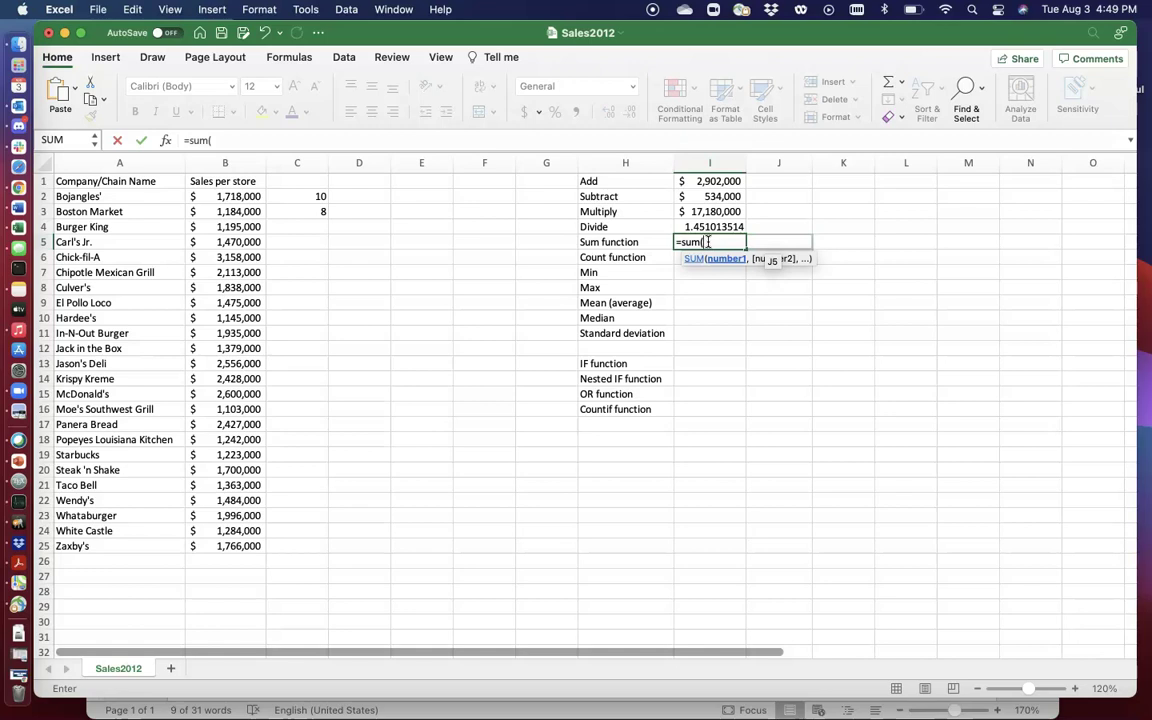
Try listing B2, B3 and B4 as separate comma-separated arguments in the SUM formula
click(232, 197)
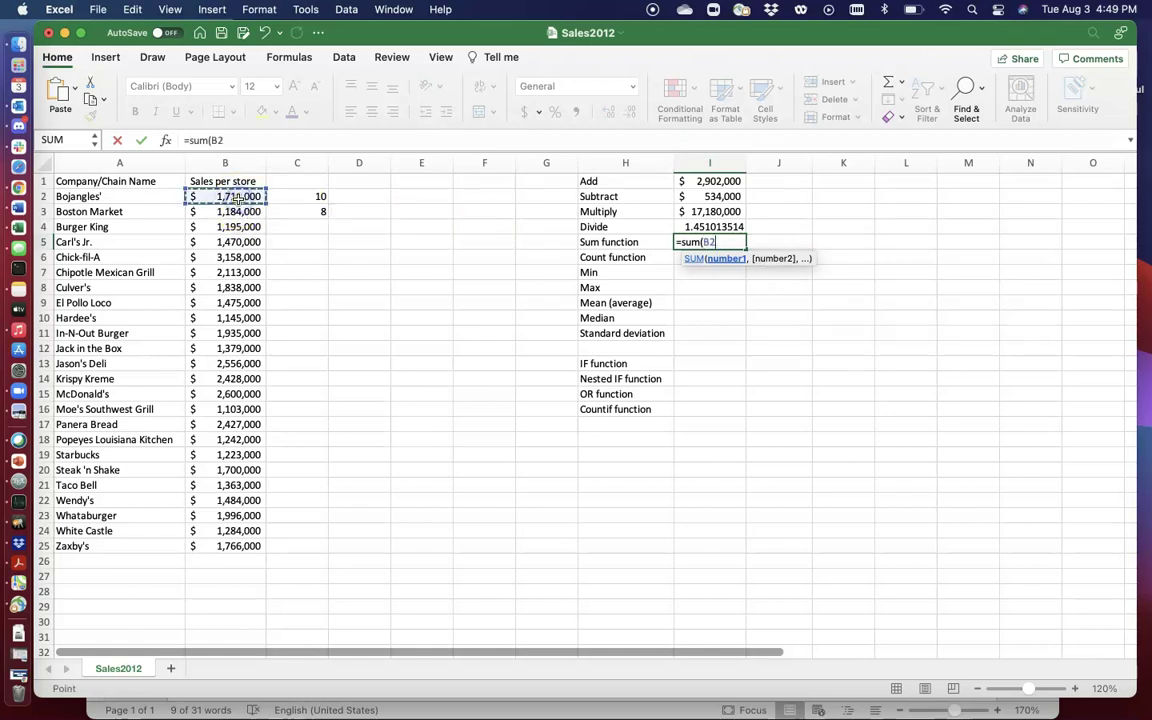
text(,)
click(232, 212)
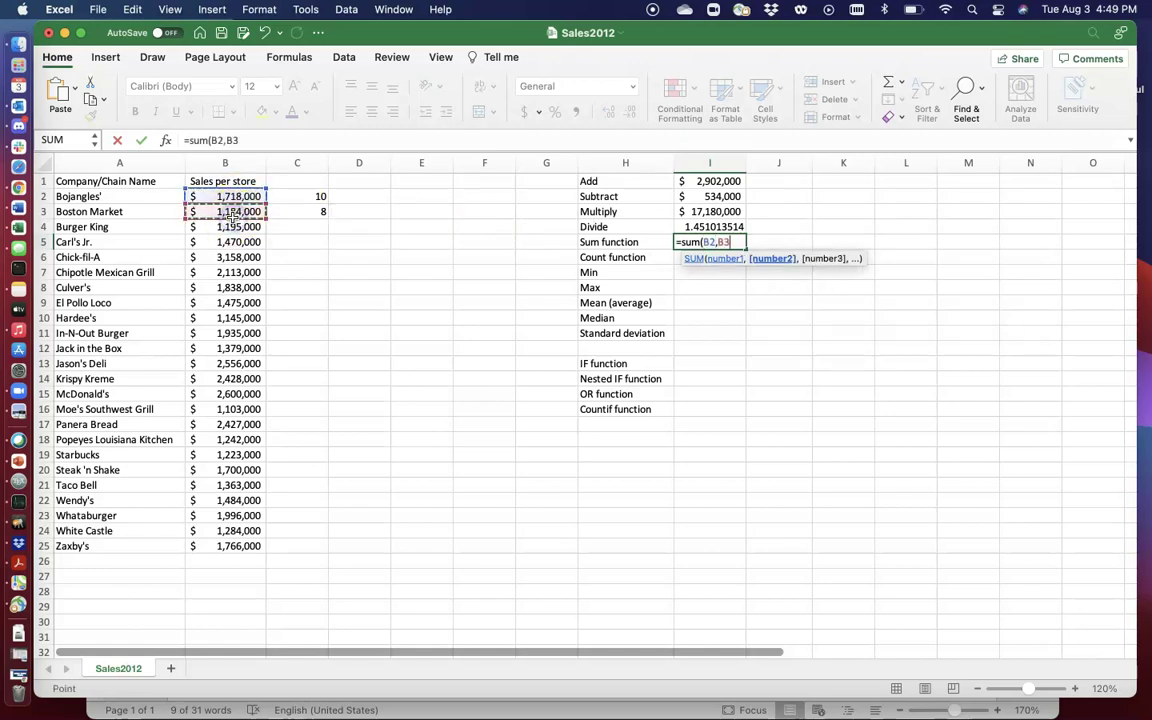
text(,)
click(232, 227)
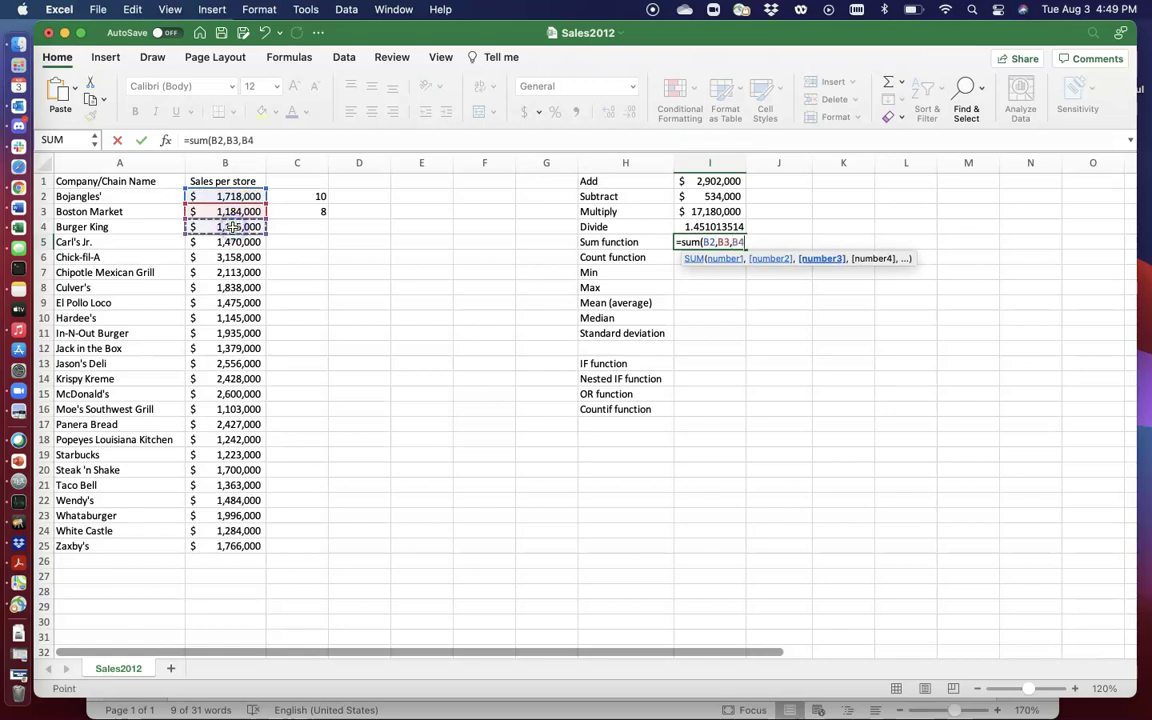
text(,)
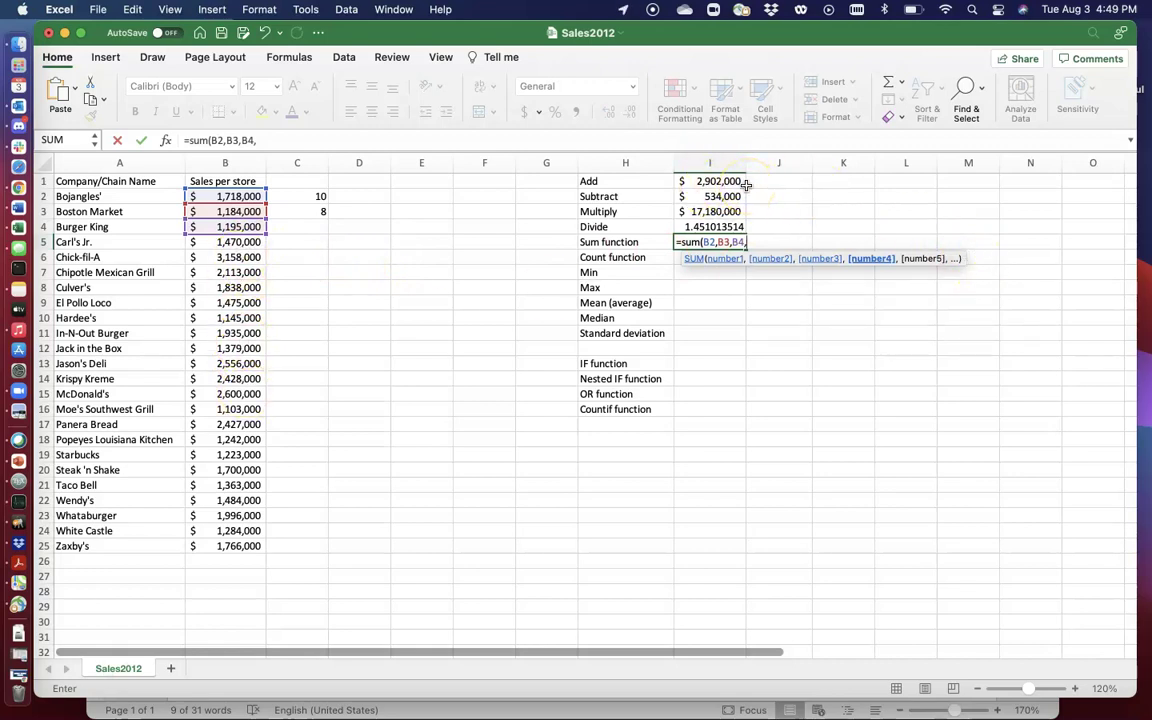
Remove the individual cell references from the SUM formula, keeping only its opening =sum(
key(BackSpace)
key(BackSpace)
key(BackSpace)
key(BackSpace)
key(BackSpace)
key(BackSpace)
key(BackSpace)
key(BackSpace)
key(BackSpace)
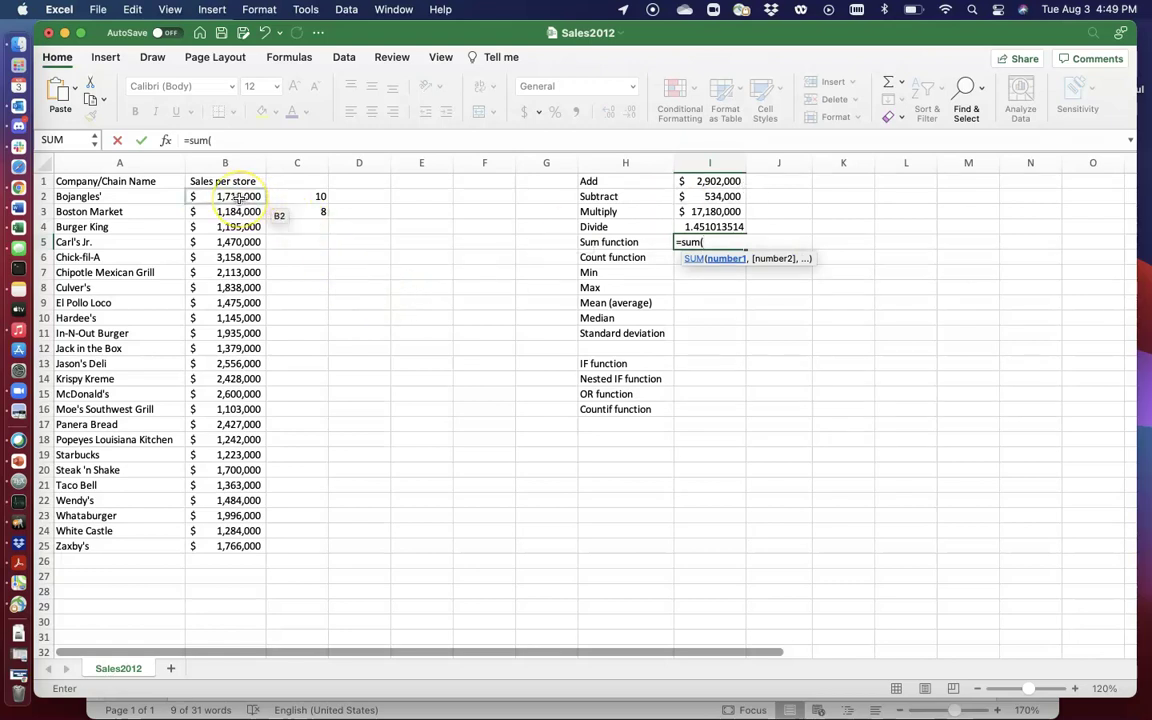
Complete the SUM formula in I5 with the range B2:B25 to total all sales per store
drag(238, 197, 239, 302)
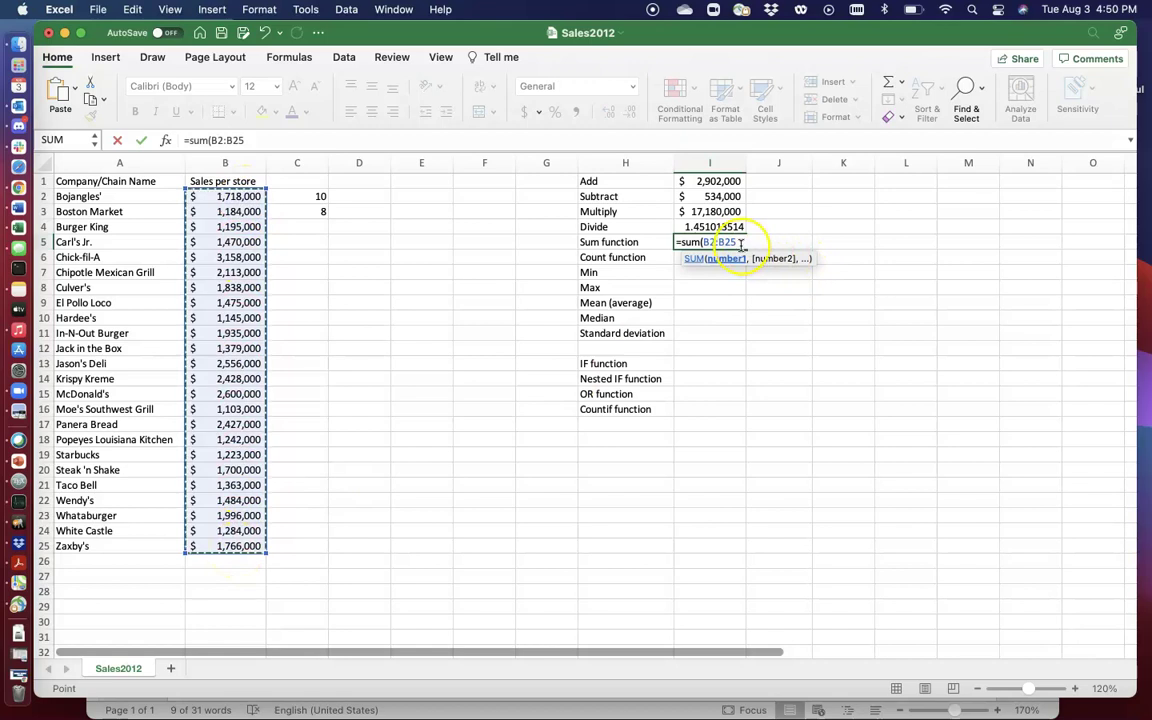
text())
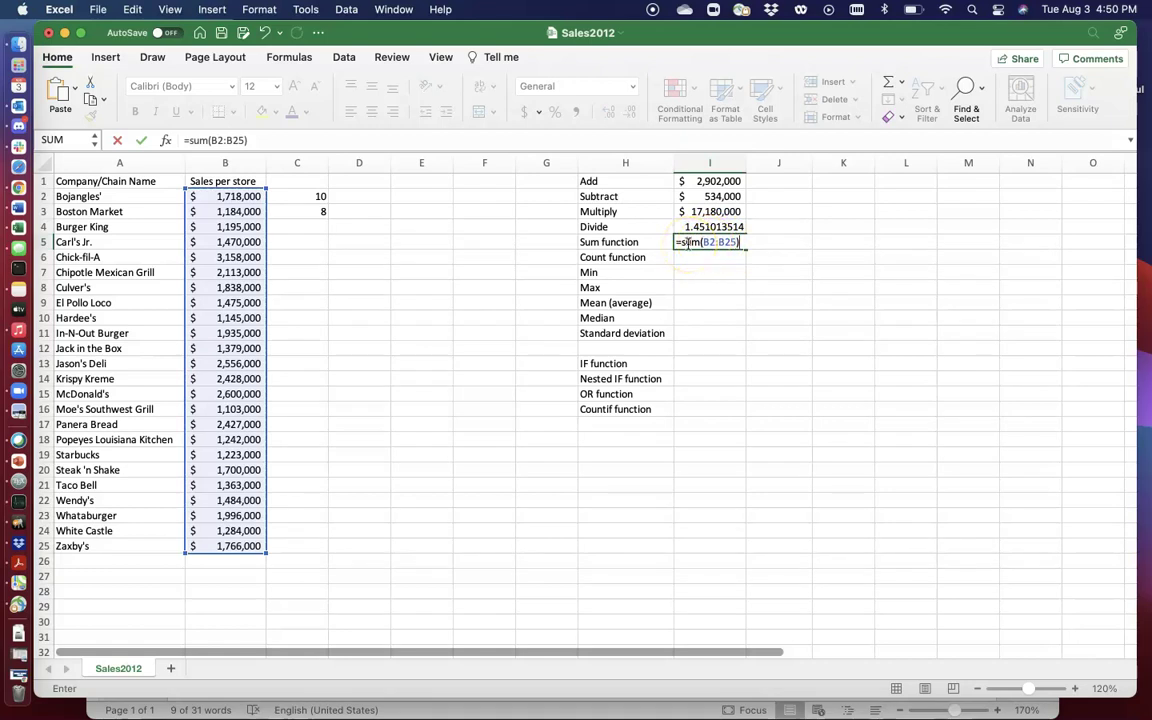
key(Return)
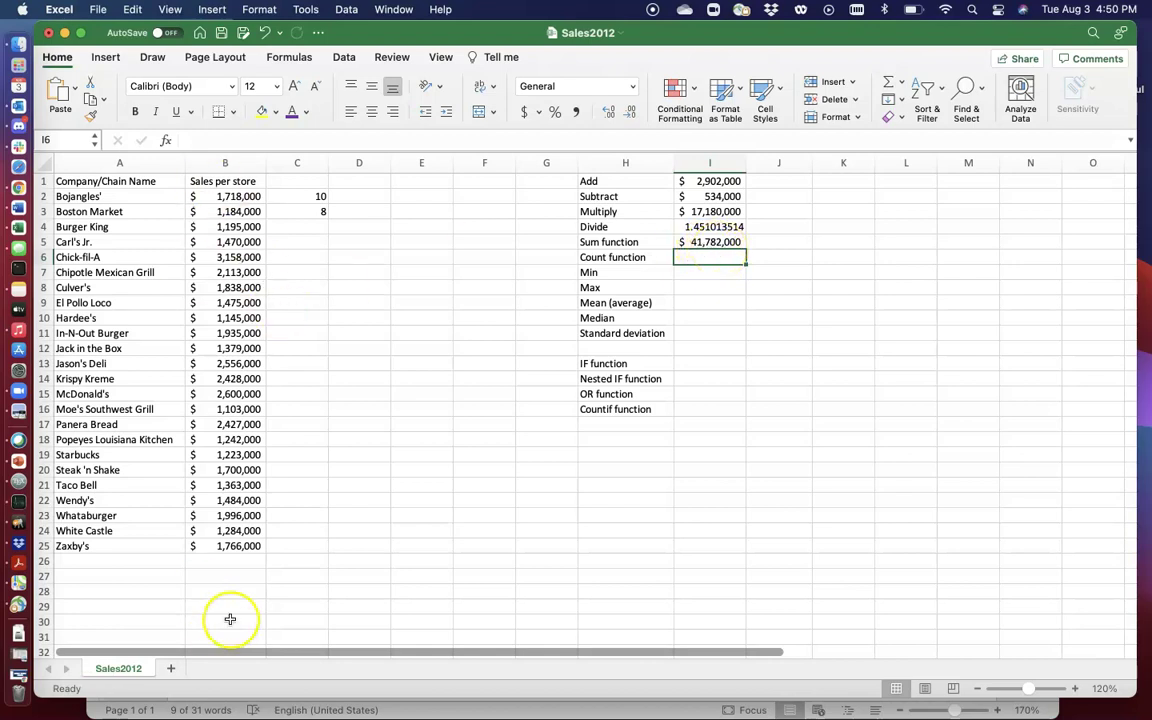
Review the cell range used by the SUM formula in I5
key(Up)
key(Up)
key(Up)
key(Up)
key(Up)
double_click(710, 243)
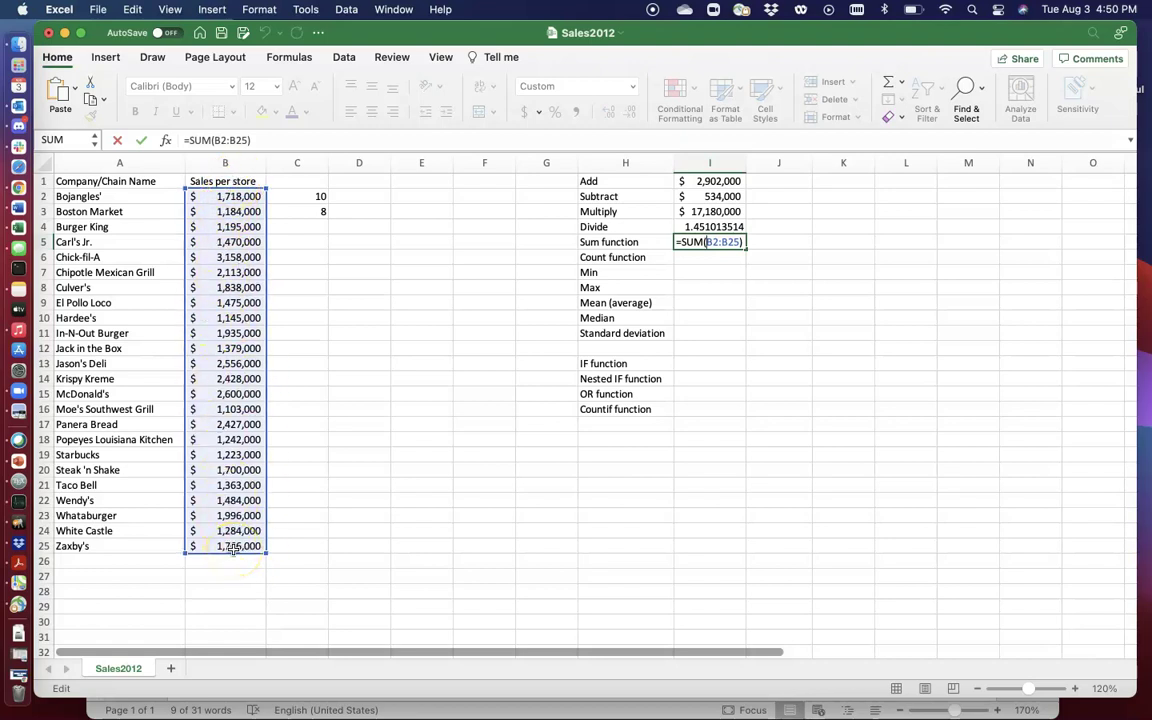
key(Return)
Delete the numbers in cells C2 and C3 beside Bojangles' and Boston Market
click(324, 195)
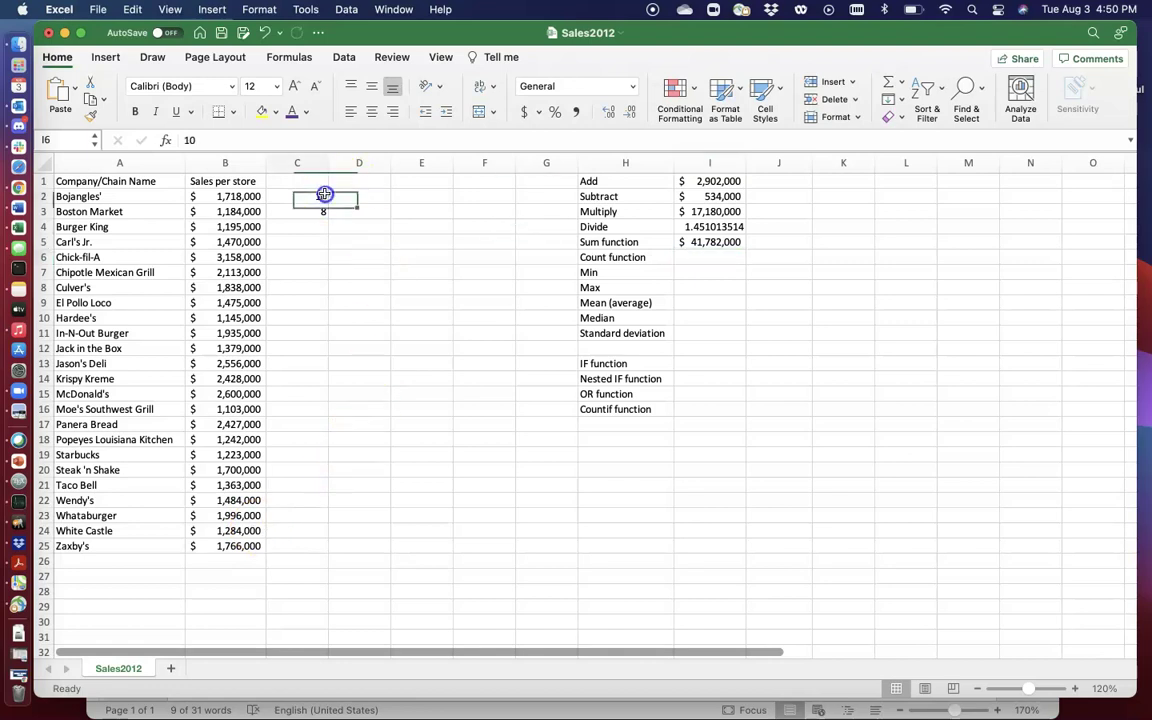
key(Delete)
key(Return)
key(Delete)
key(Return)
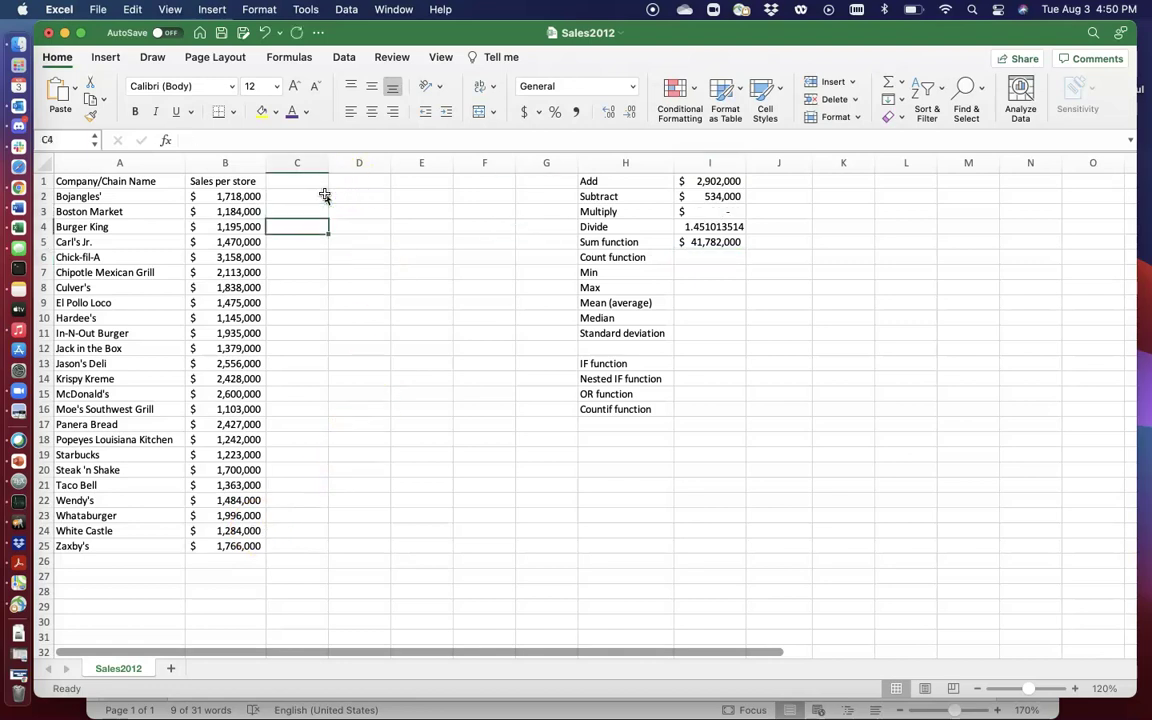
Undo the deletion of the numbers in C2 and C3
key(super+z)
key(super+z)
click(745, 349)
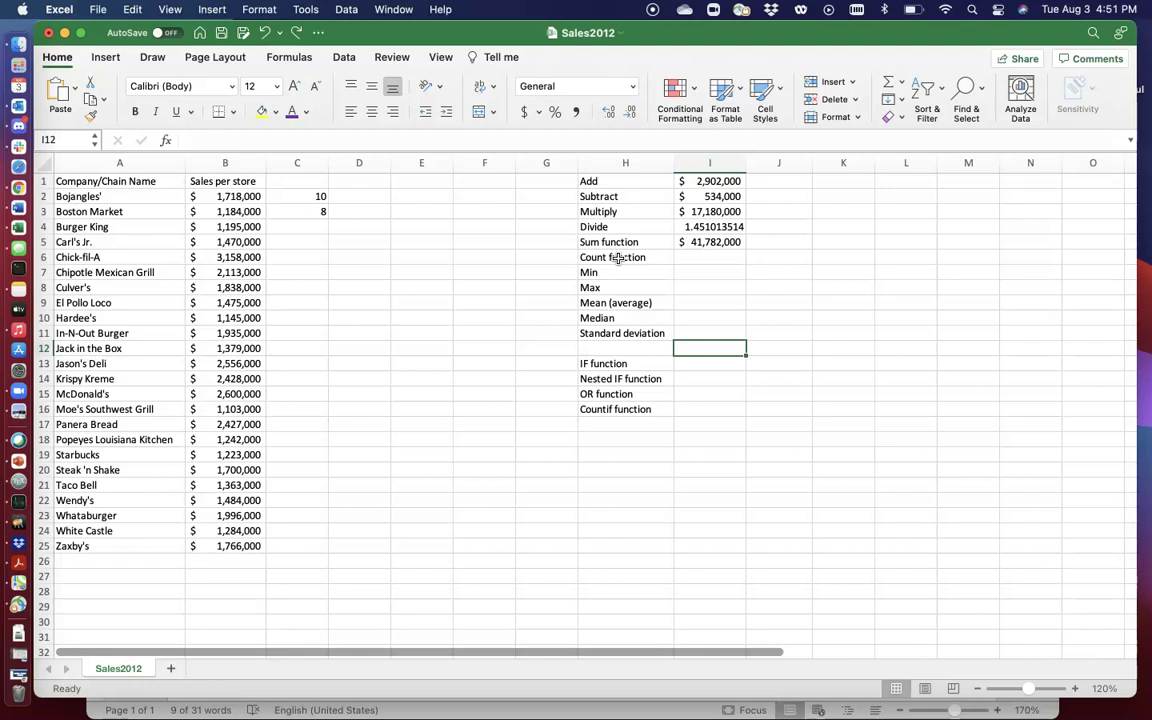
Enter a COUNT formula in I6 over the sales range B2:B25 and review the range it uses
click(703, 257)
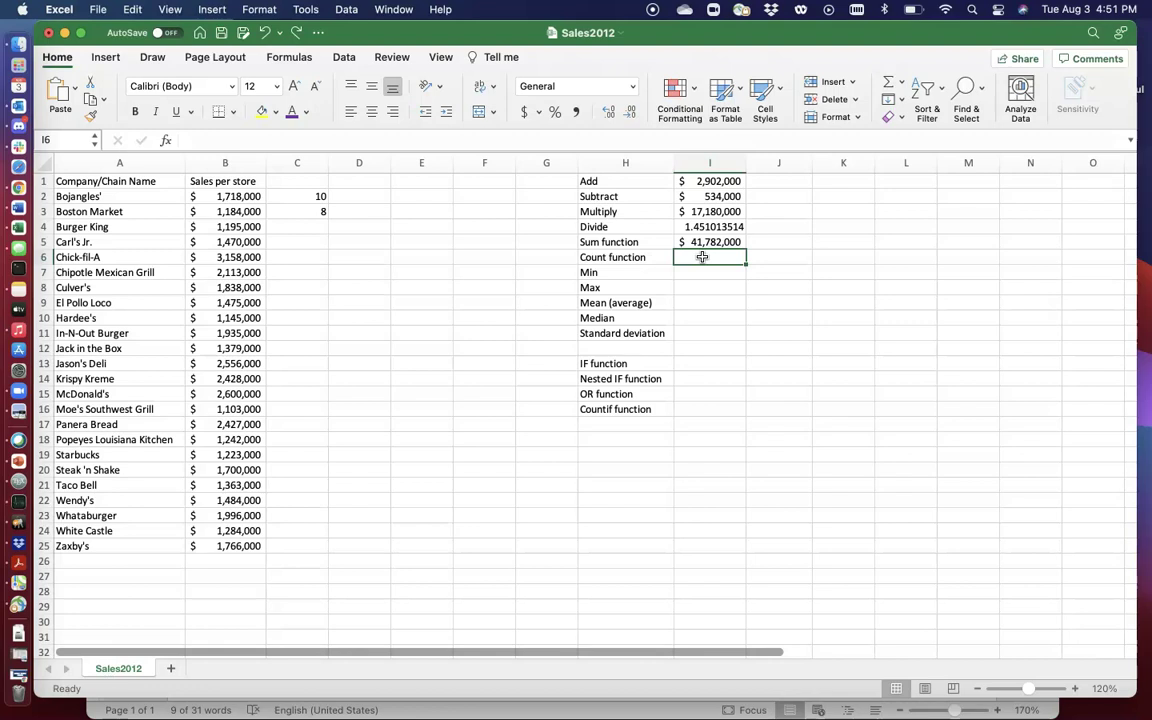
text(=count)
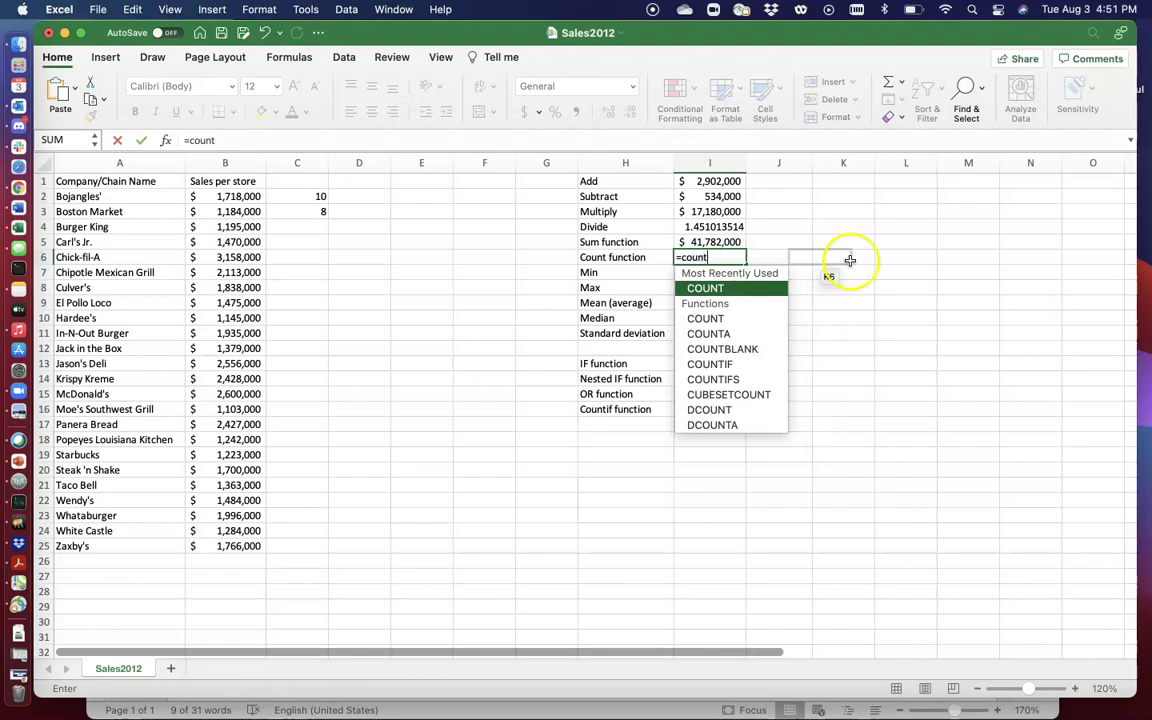
text(()
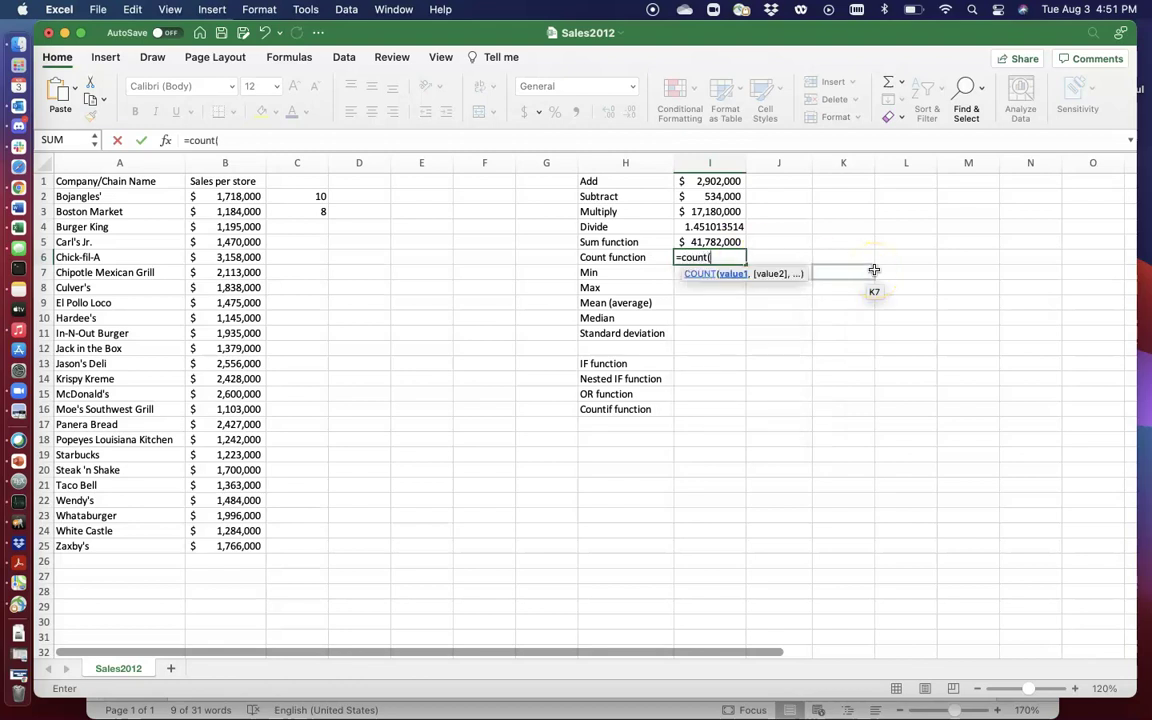
drag(216, 200, 234, 545)
text())
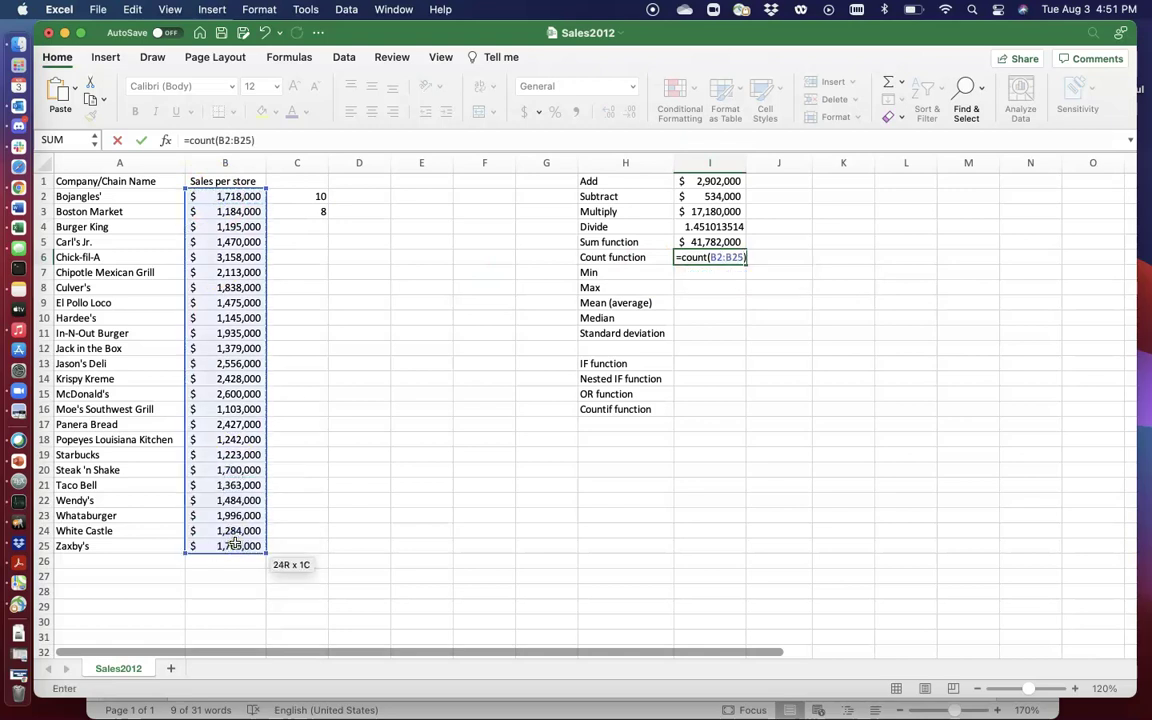
key(Return)
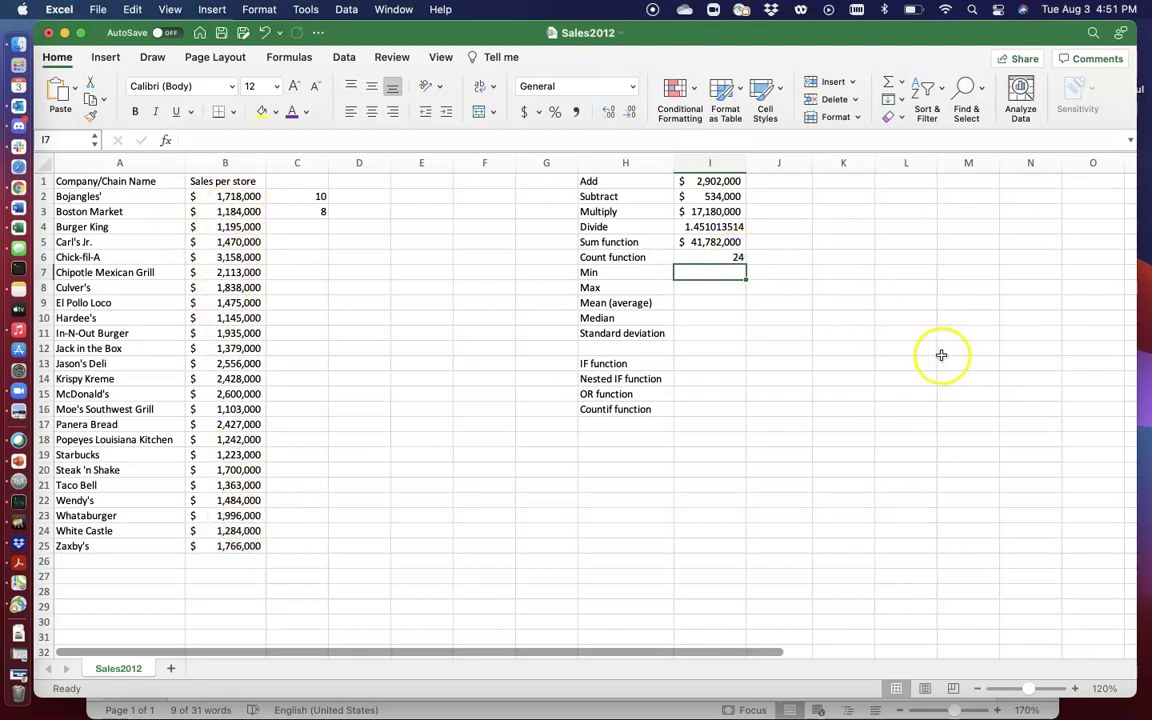
double_click(738, 257)
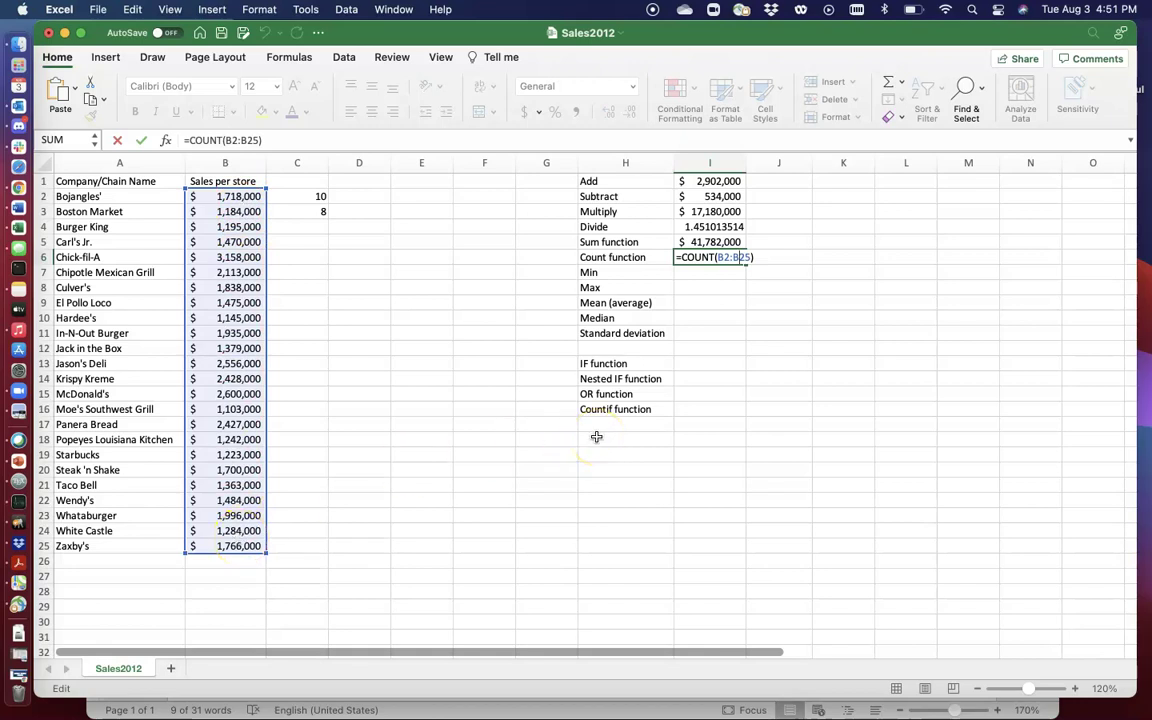
key(Return)
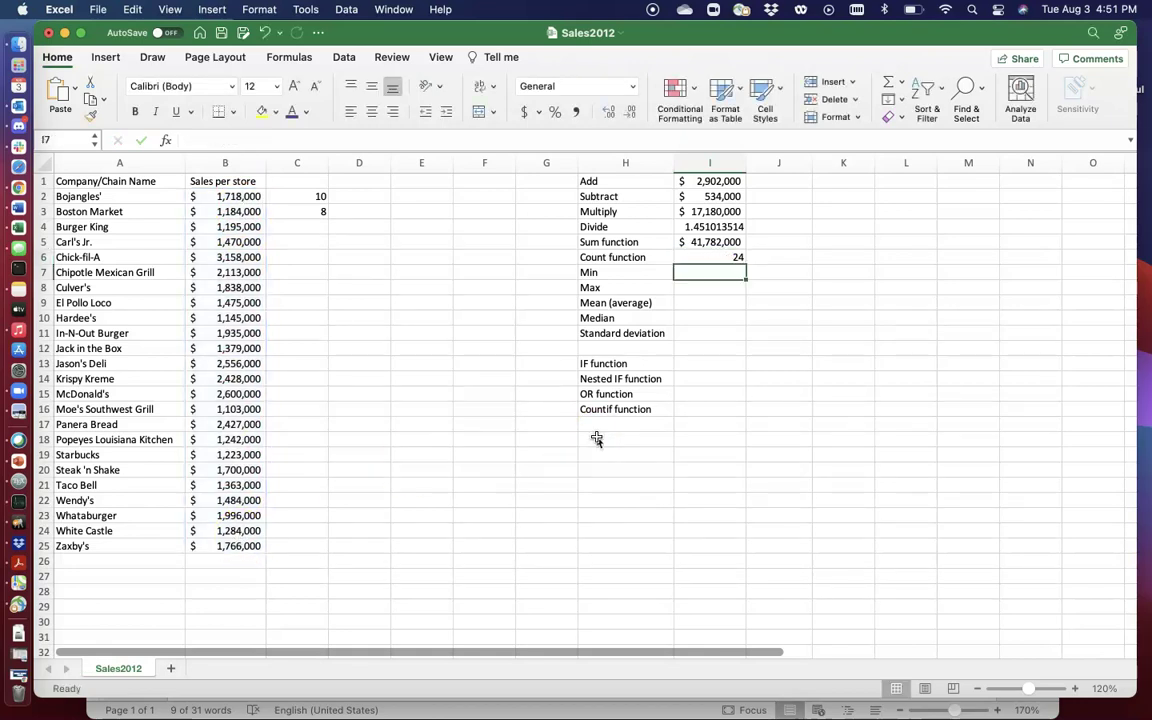
Replace the range in the I6 COUNT formula with A2:B25, covering both company names and sales
double_click(736, 259)
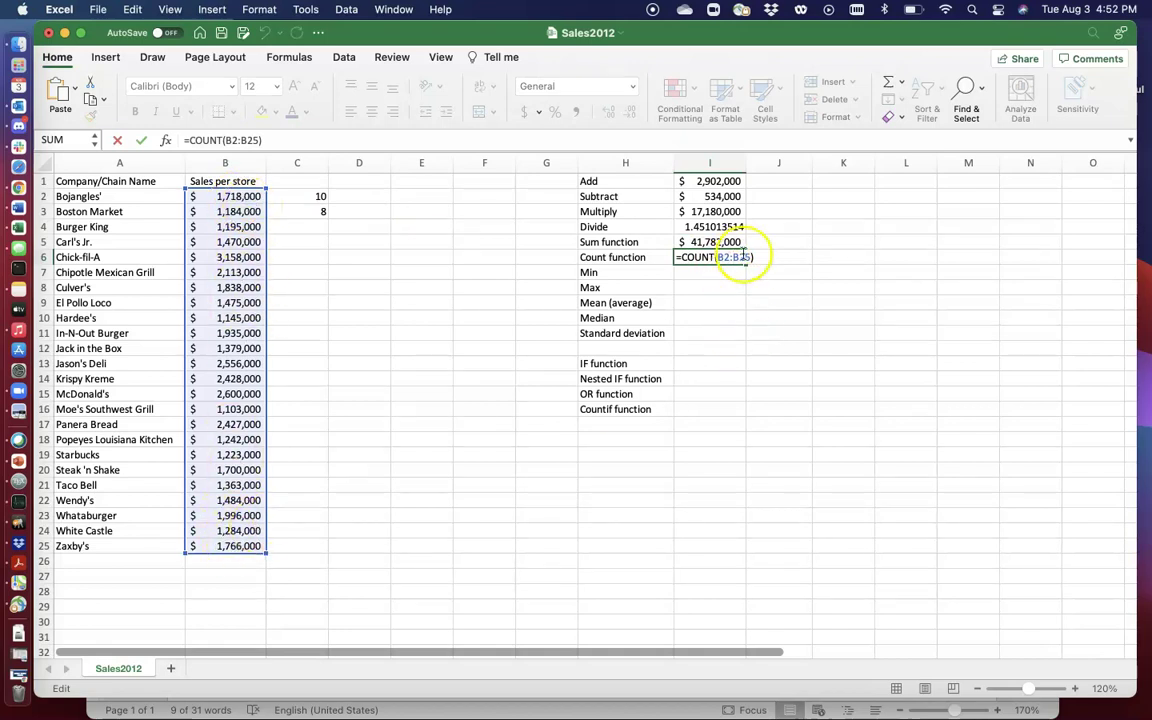
drag(750, 258, 722, 257)
key(BackSpace)
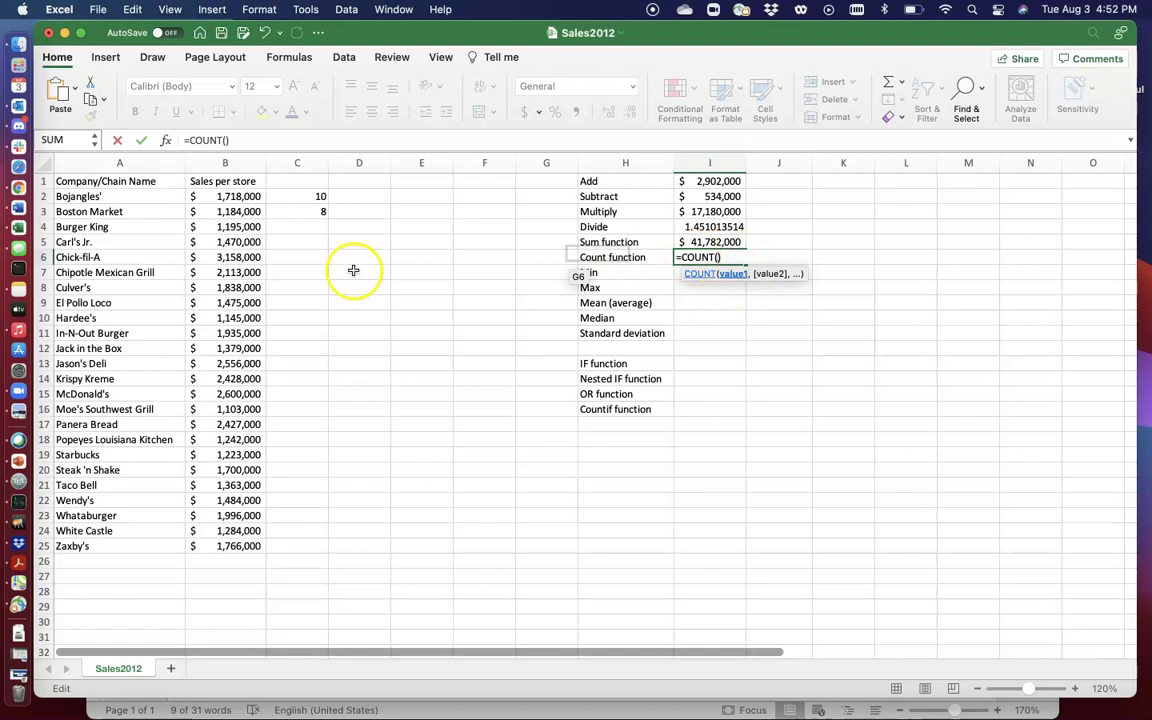
click(100, 197)
drag(100, 197, 249, 548)
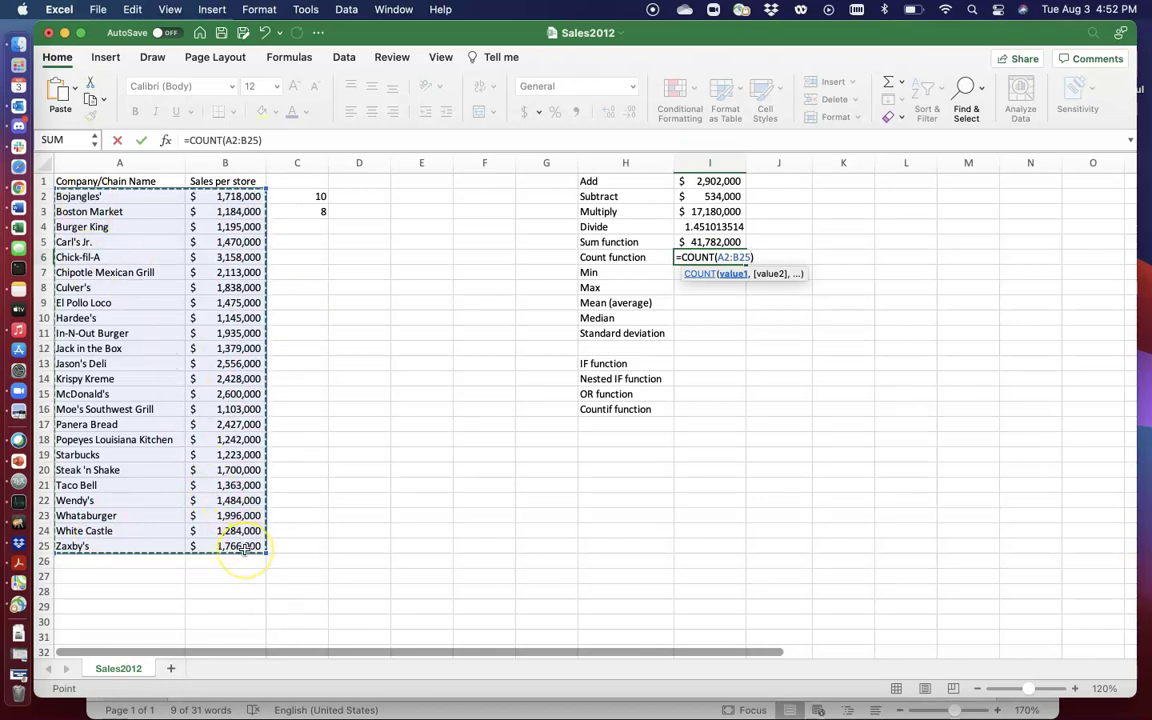
click(717, 258)
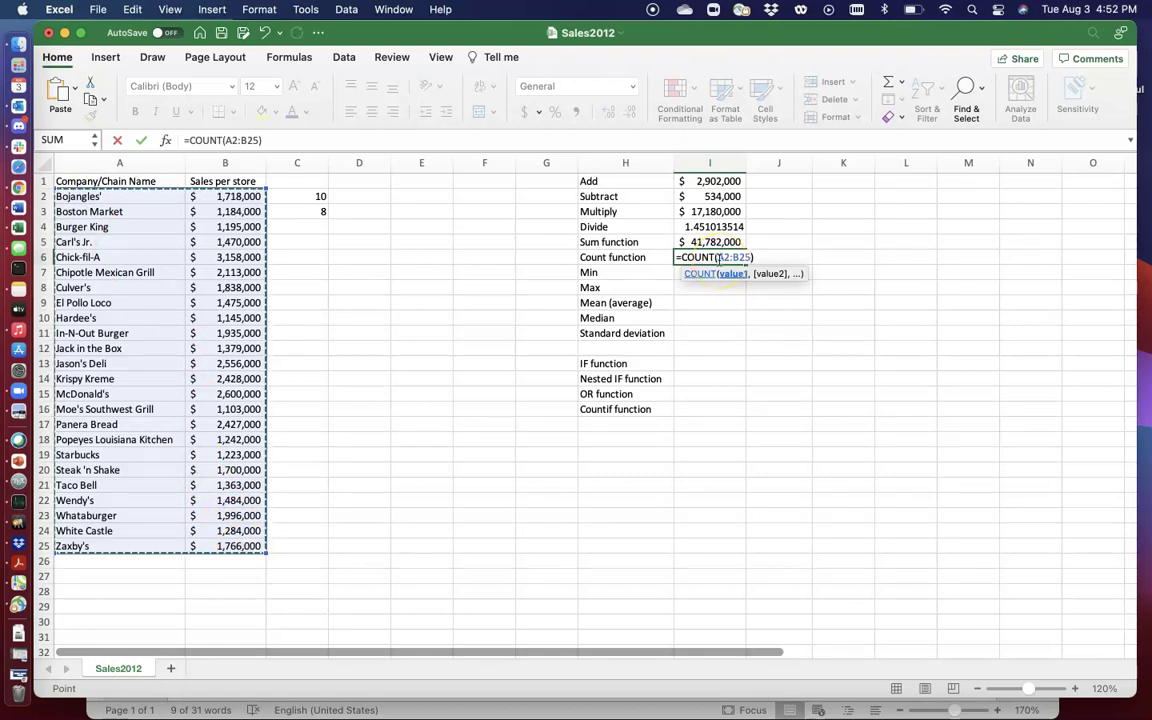
key(Return)
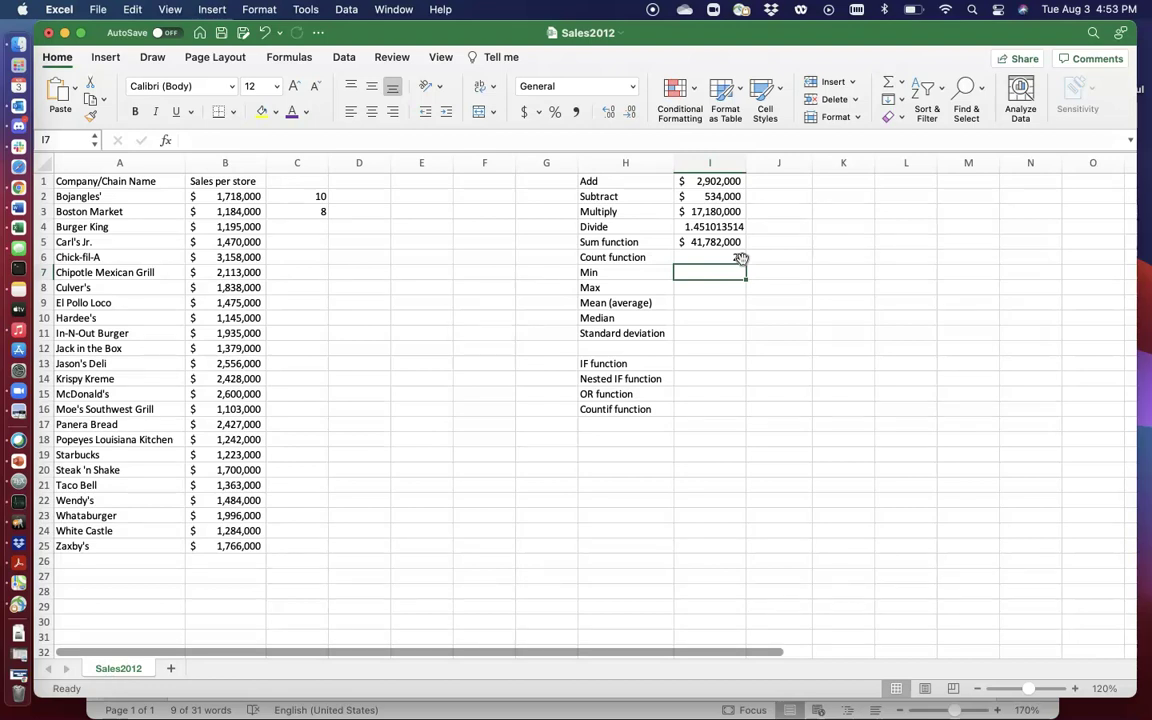
Label cell J6 "counta function" and widen column J to fit the text
click(790, 258)
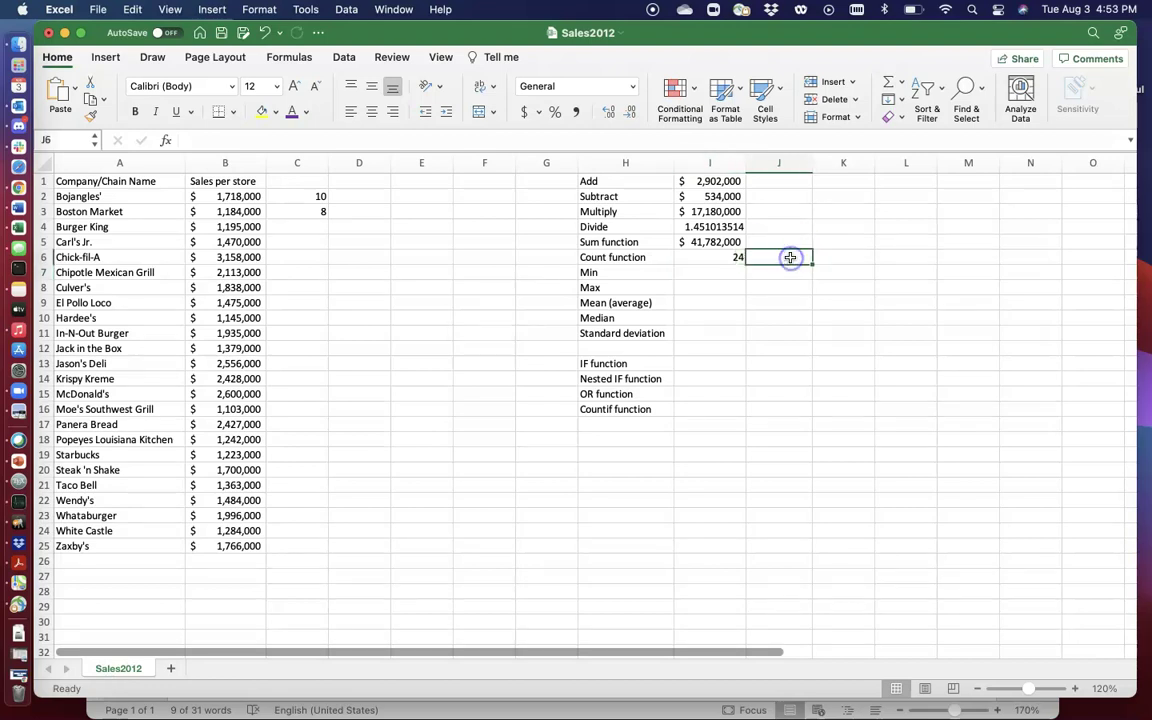
text(counta)
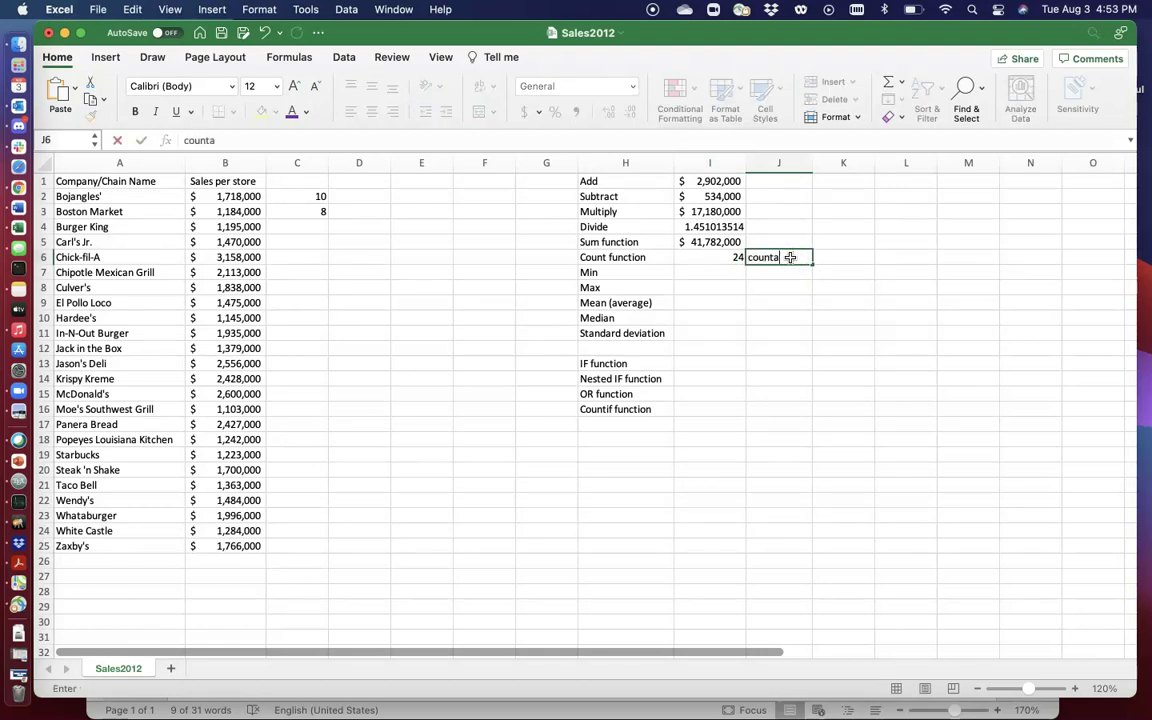
text( function)
key(Return)
drag(814, 163, 826, 163)
Enter a COUNTA formula in K6 over the range A2:B25 and review the cells it covers
click(870, 257)
text(=)
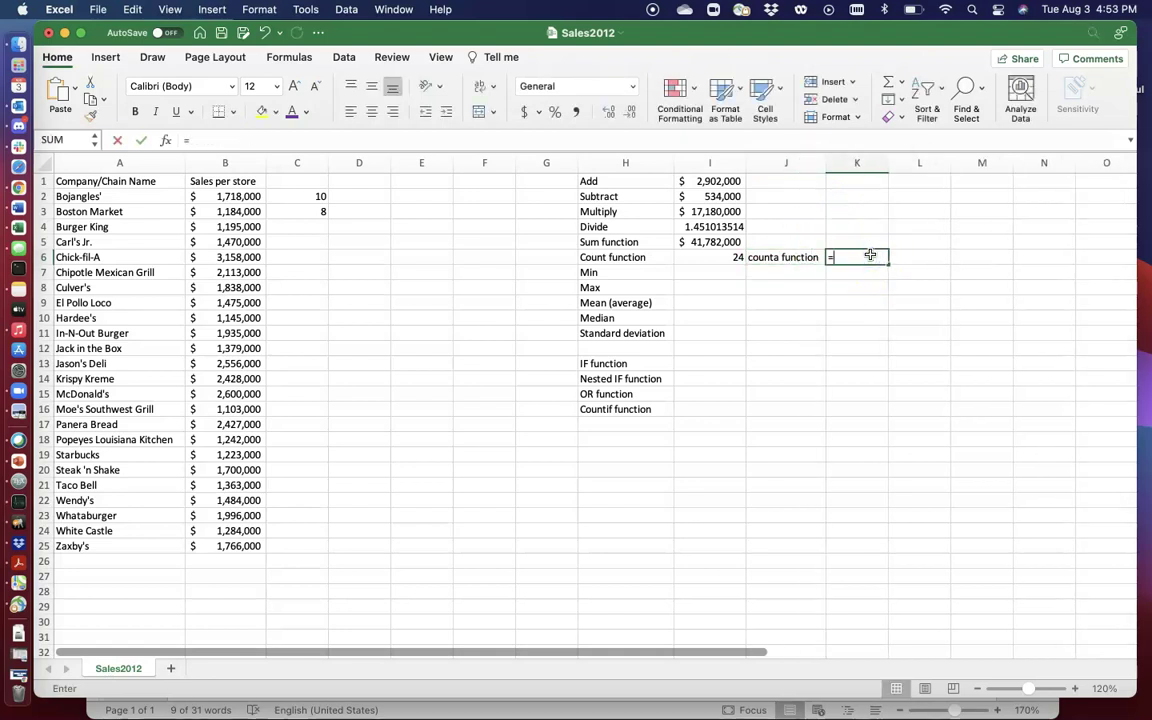
text(coun)
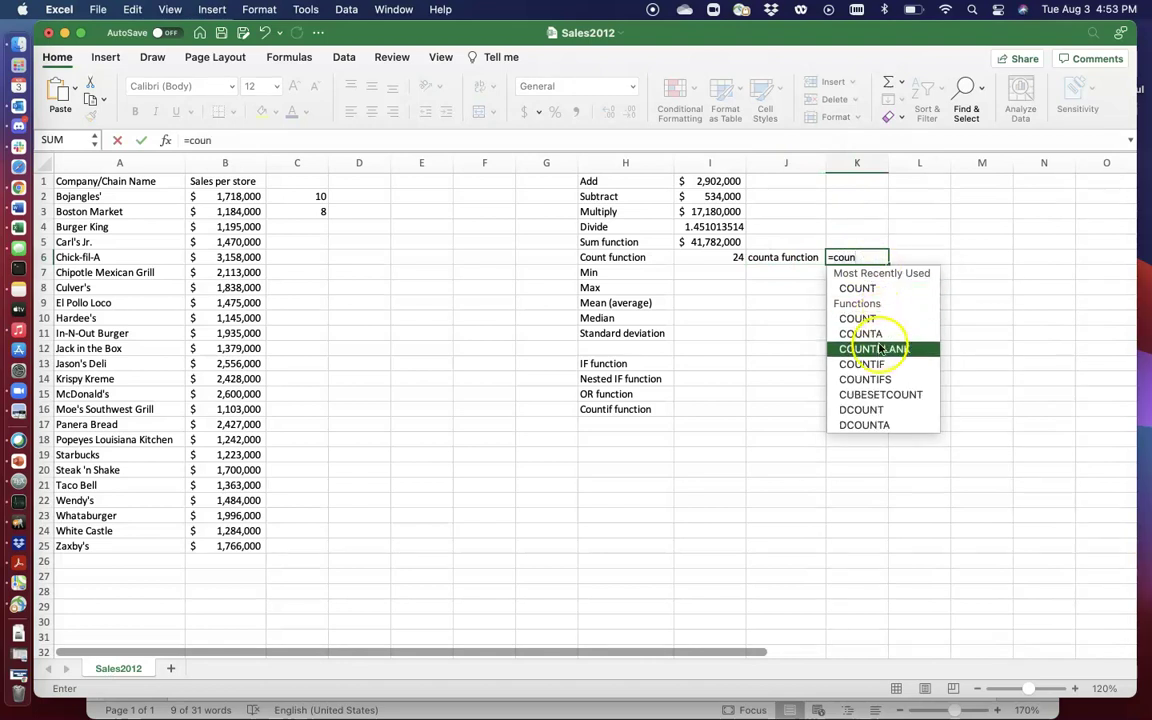
double_click(871, 334)
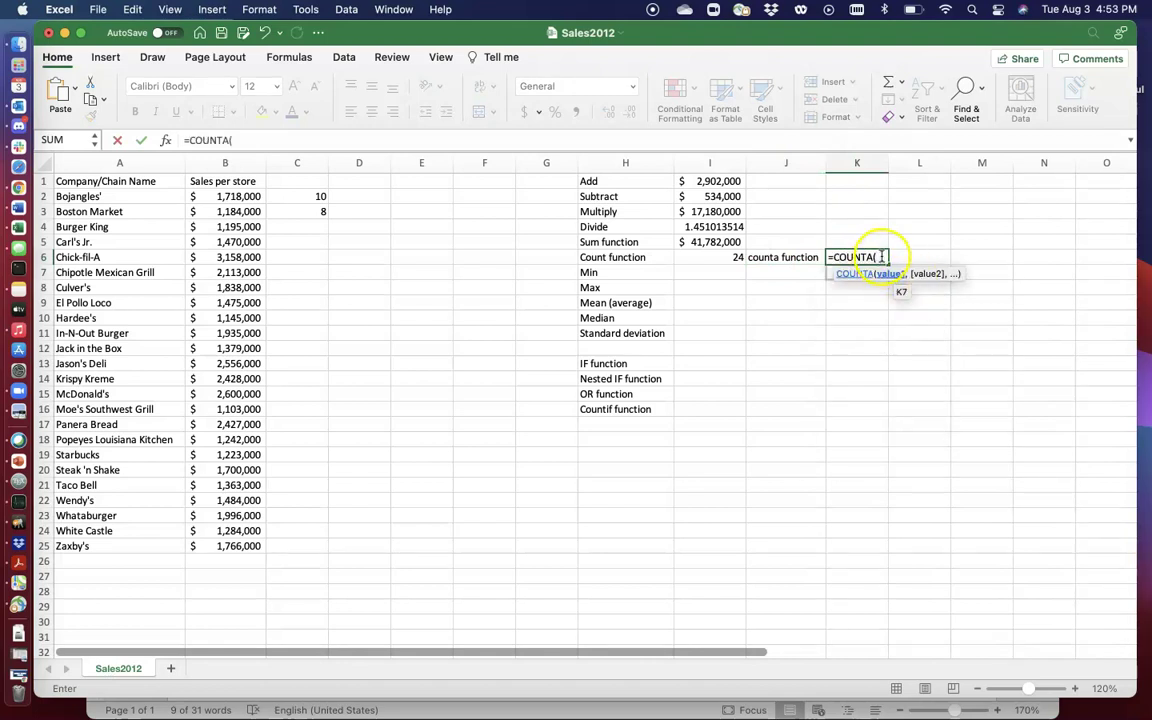
drag(109, 196, 254, 545)
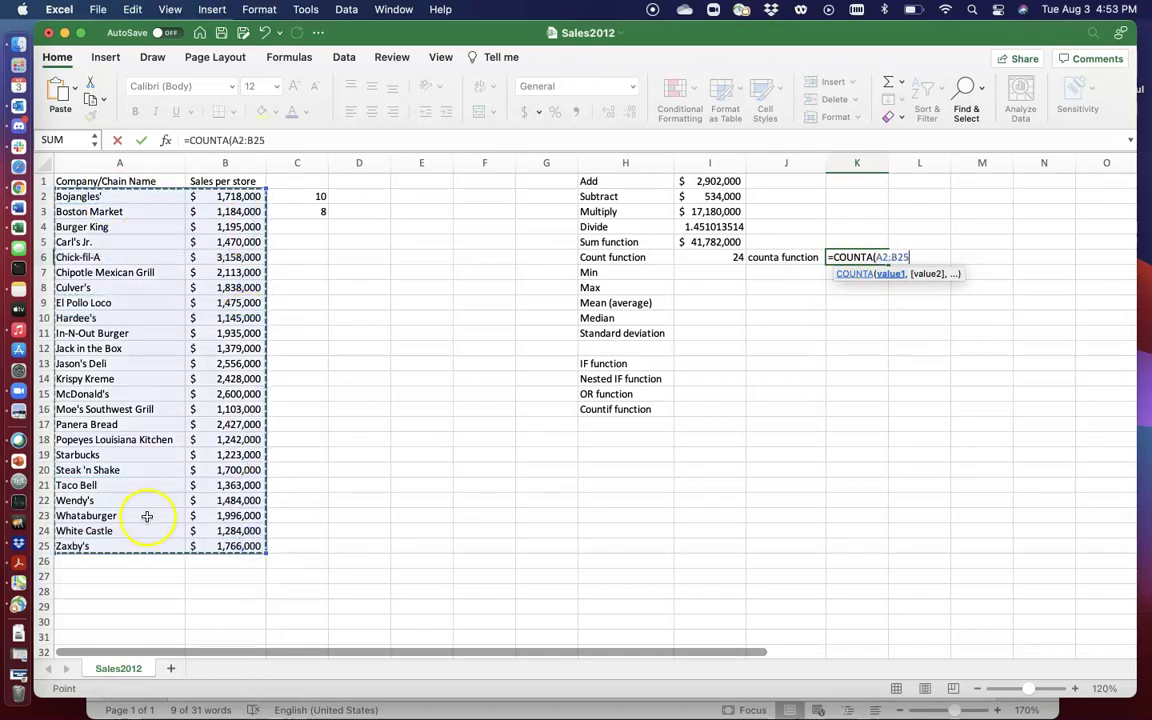
text())
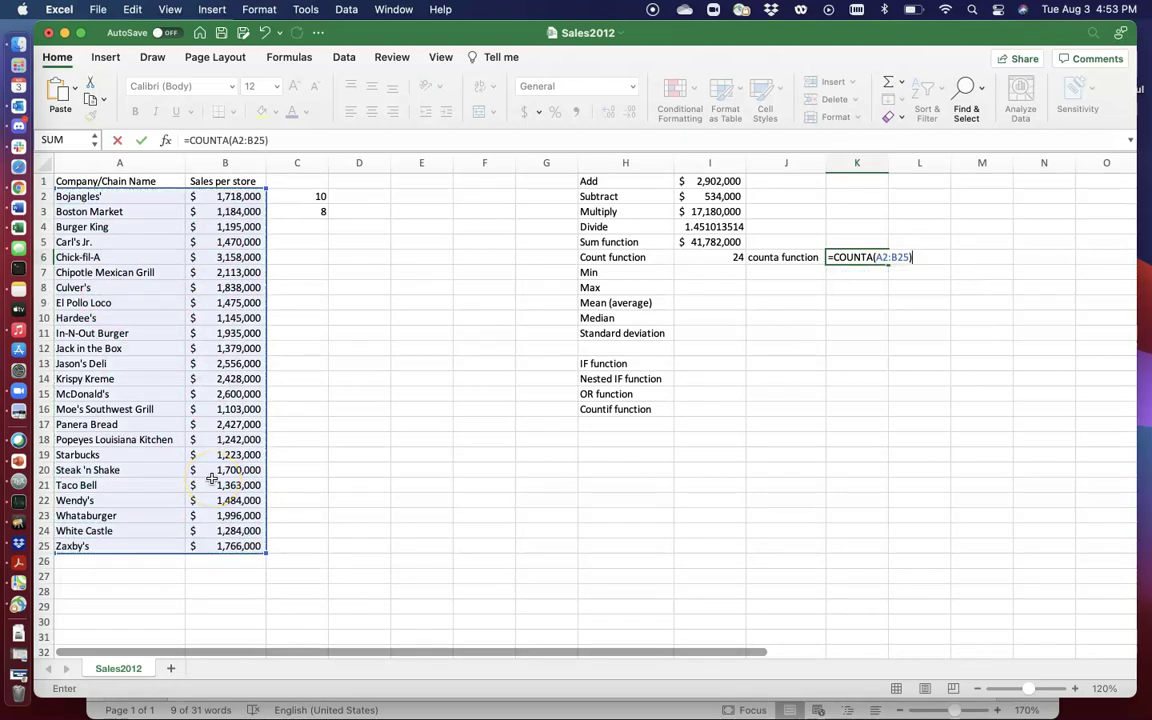
key(Return)
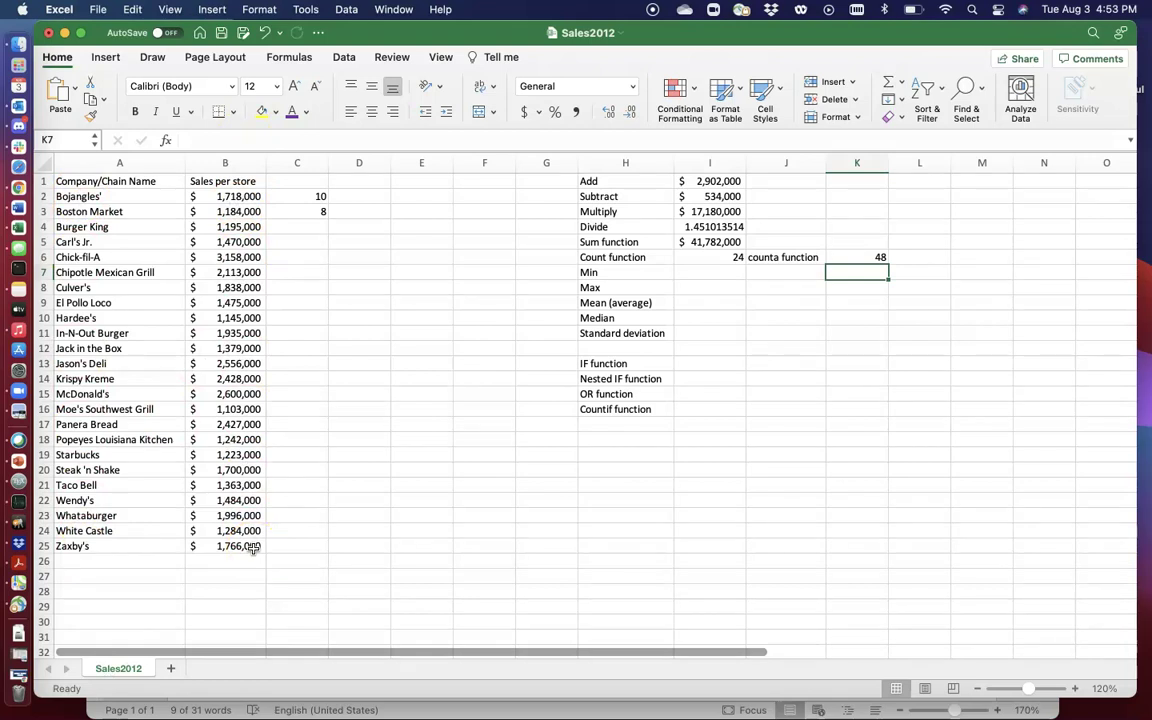
double_click(862, 257)
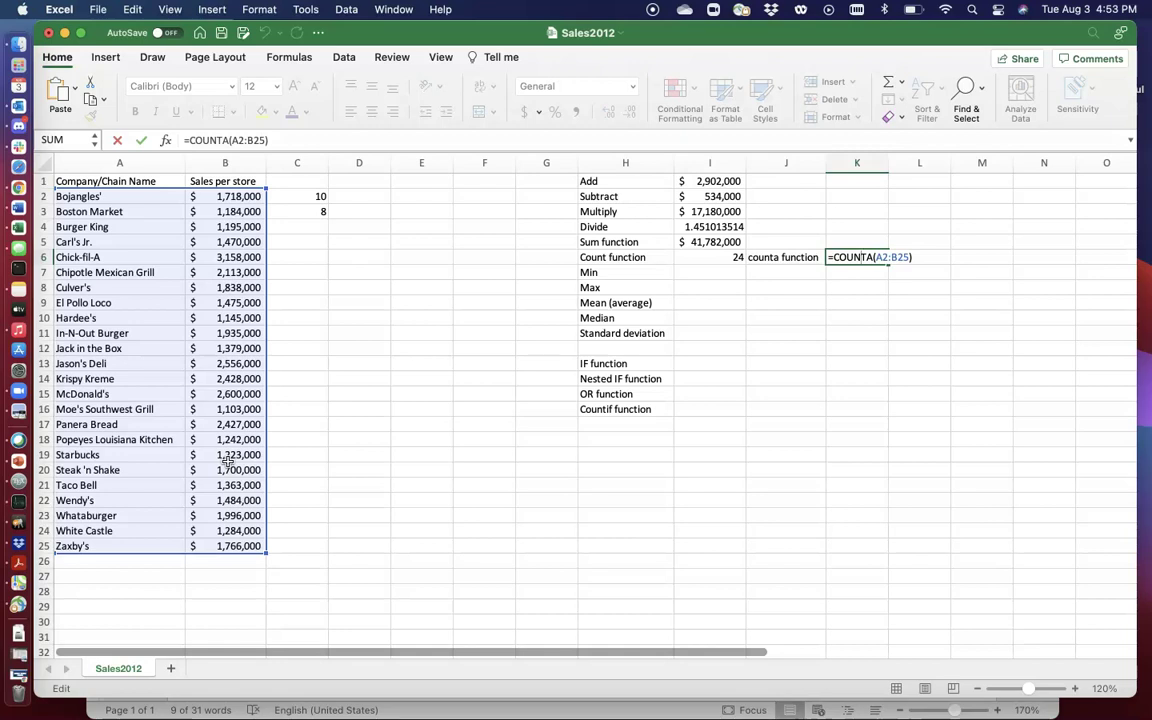
key(Return)
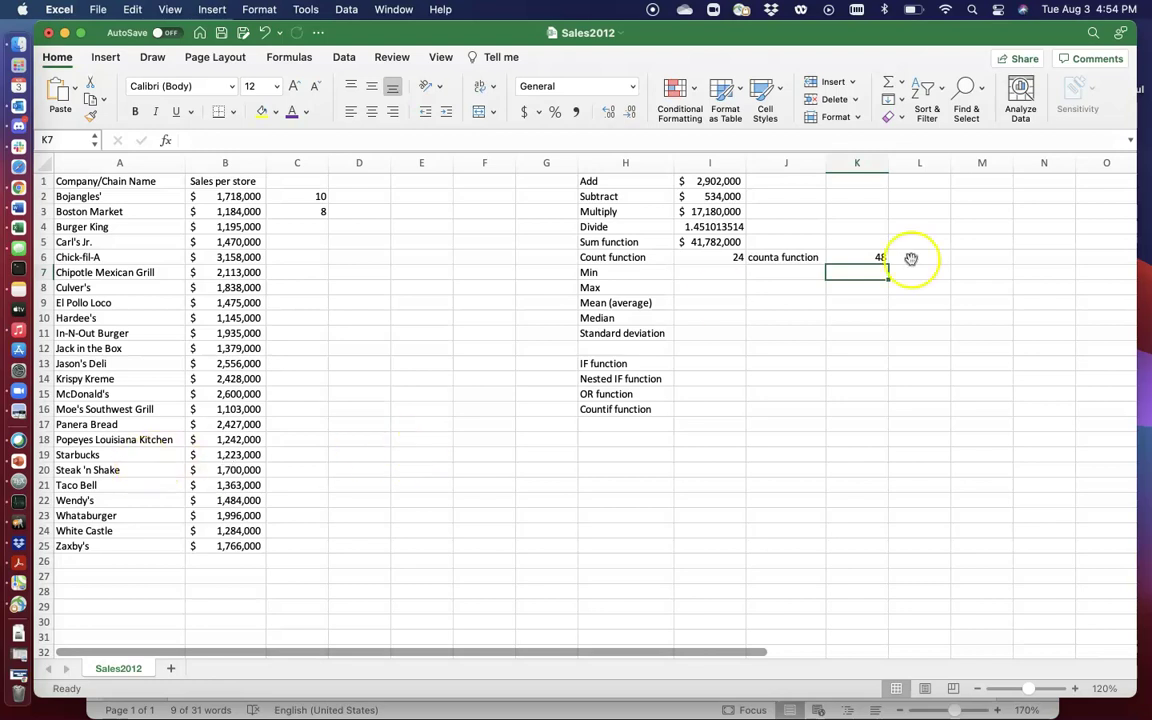
Find the lowest sales per store in I7 with a MIN formula over B2:B25
click(687, 273)
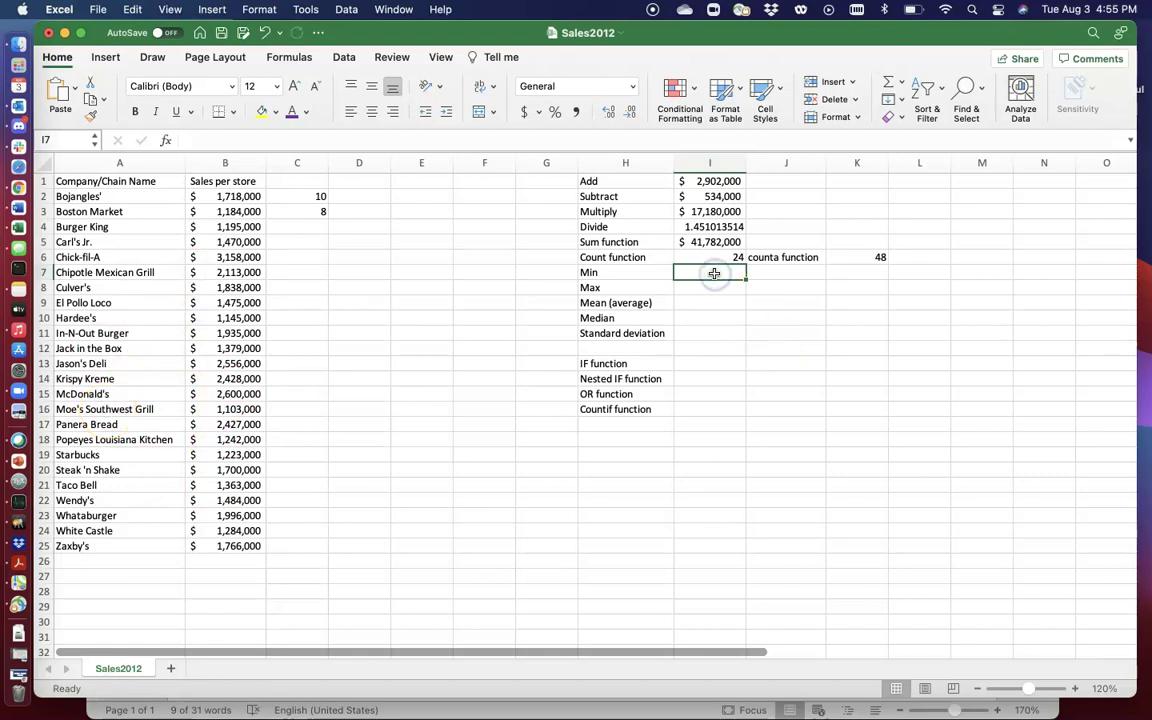
text(=)
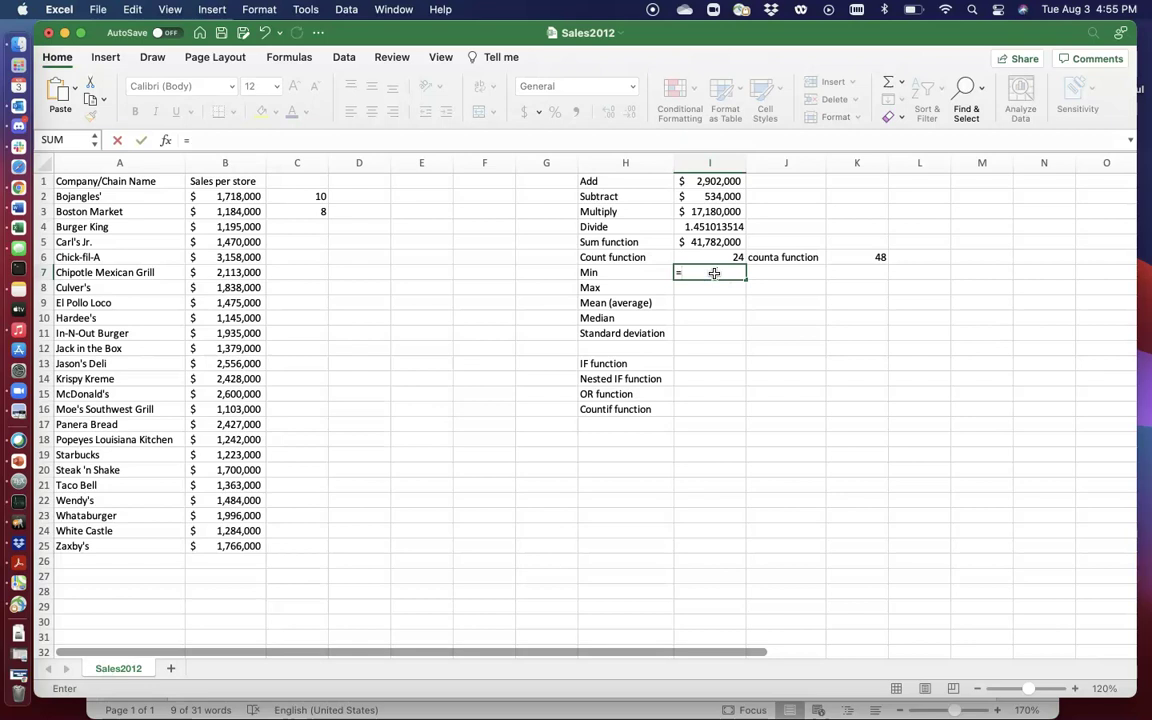
text(min)
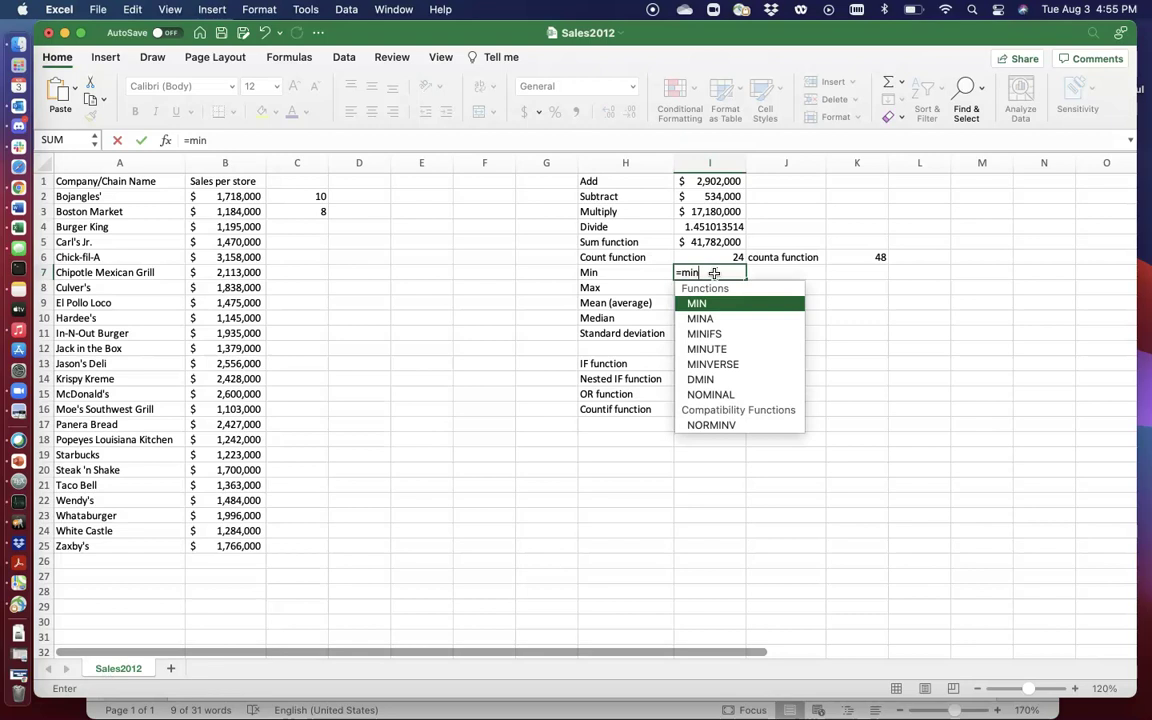
text(()
drag(234, 197, 235, 541)
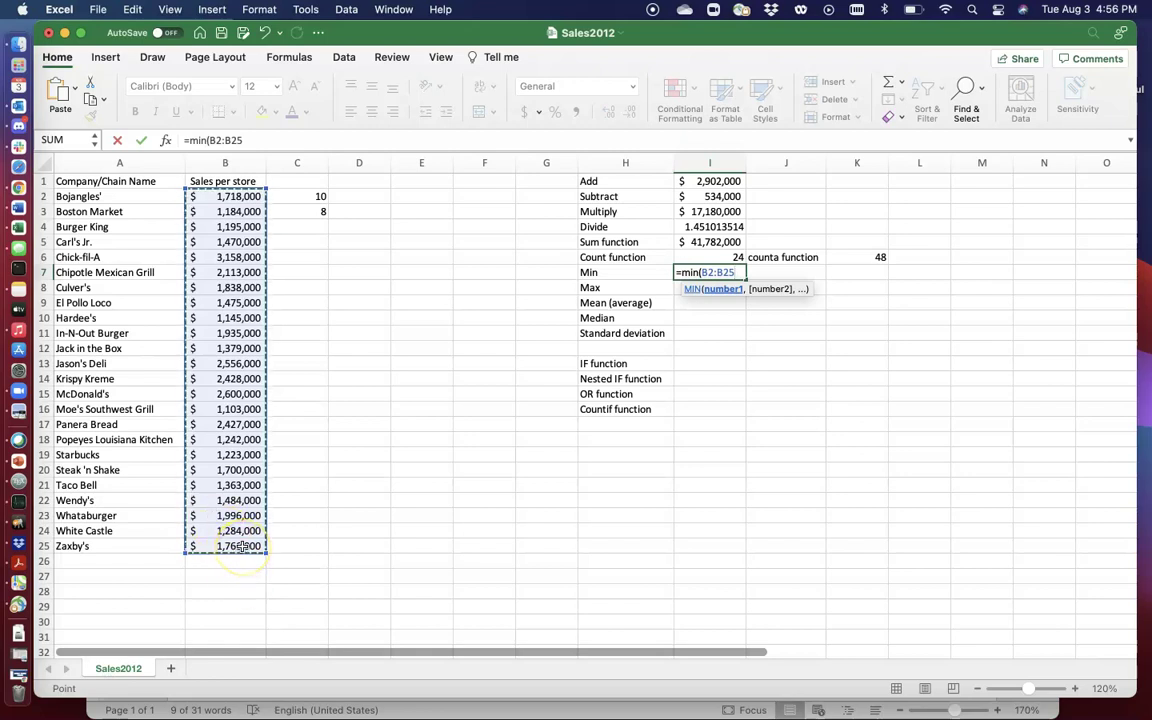
text())
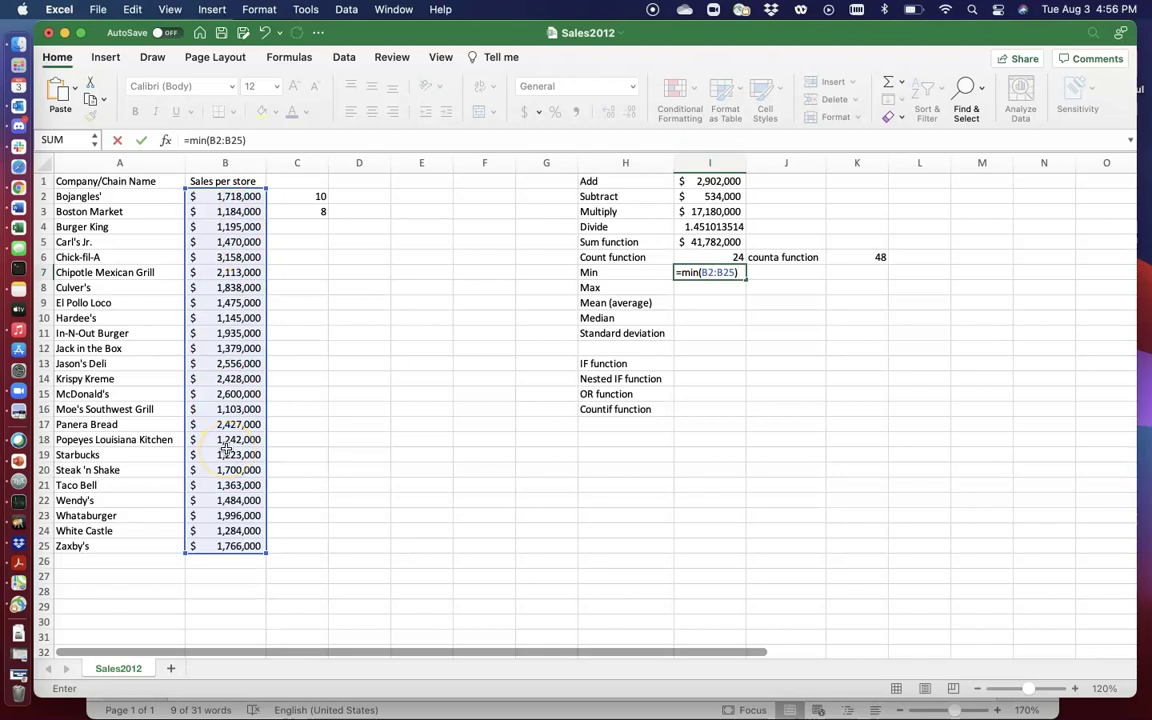
key(Return)
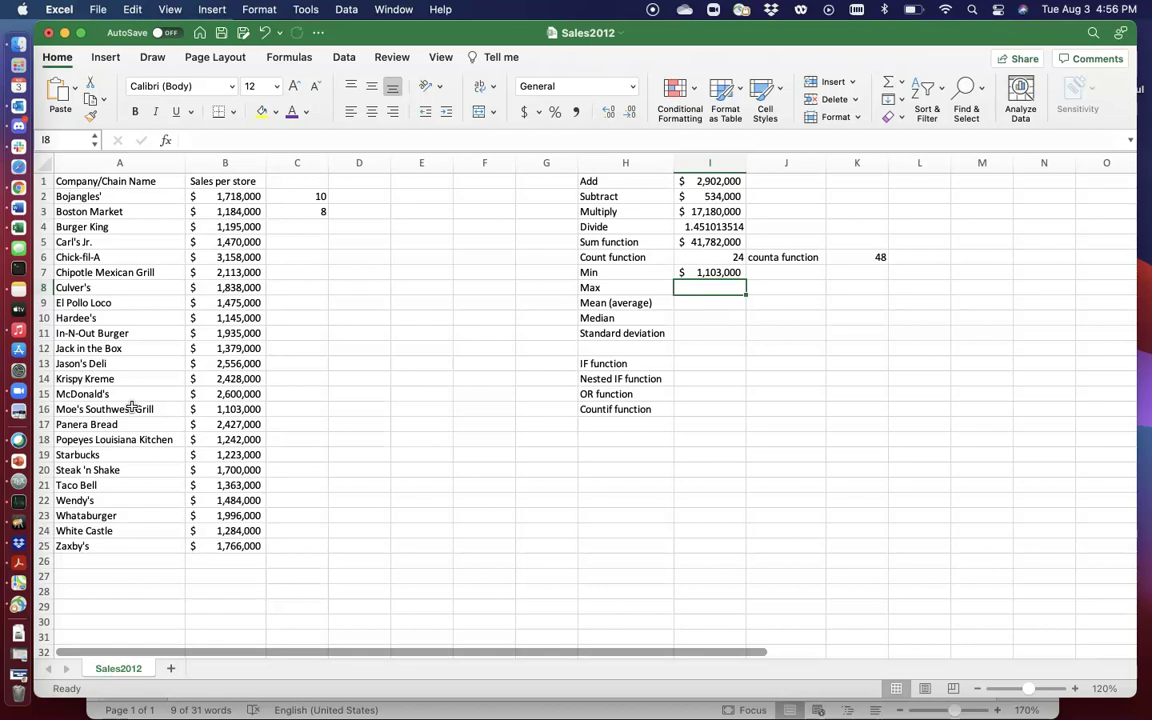
Find the highest sales per store in I8 with a MAX formula over B2:B25
text(=)
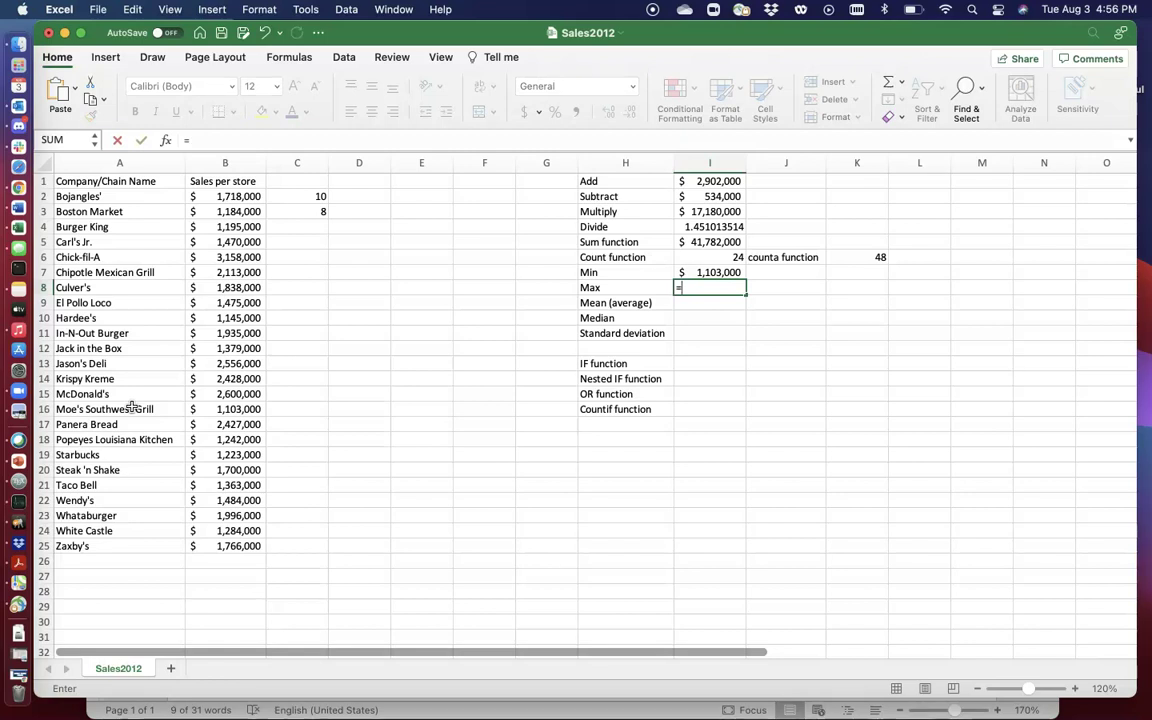
text(max()
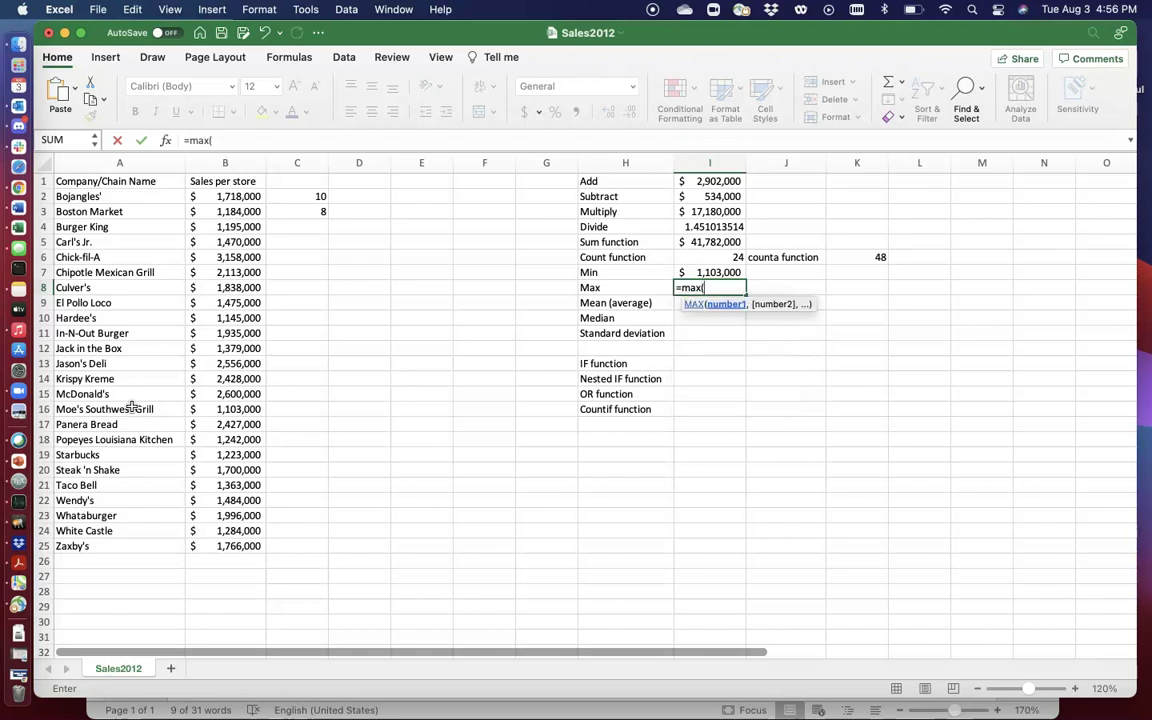
drag(221, 196, 235, 545)
text())
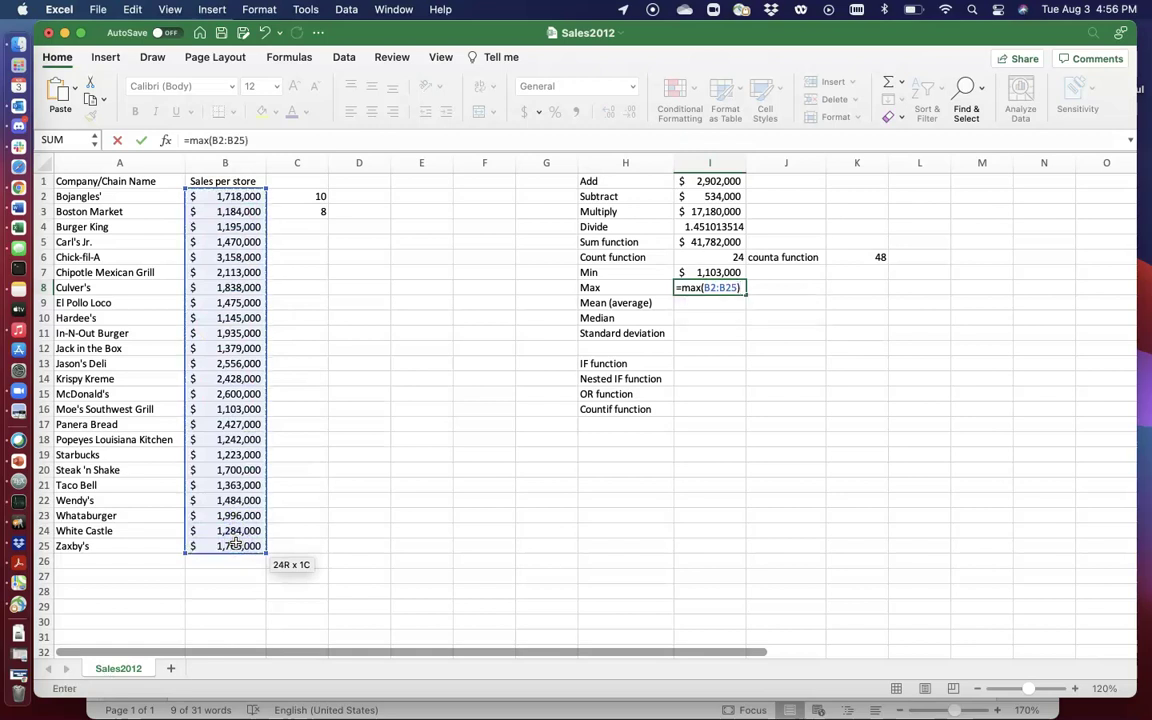
key(Return)
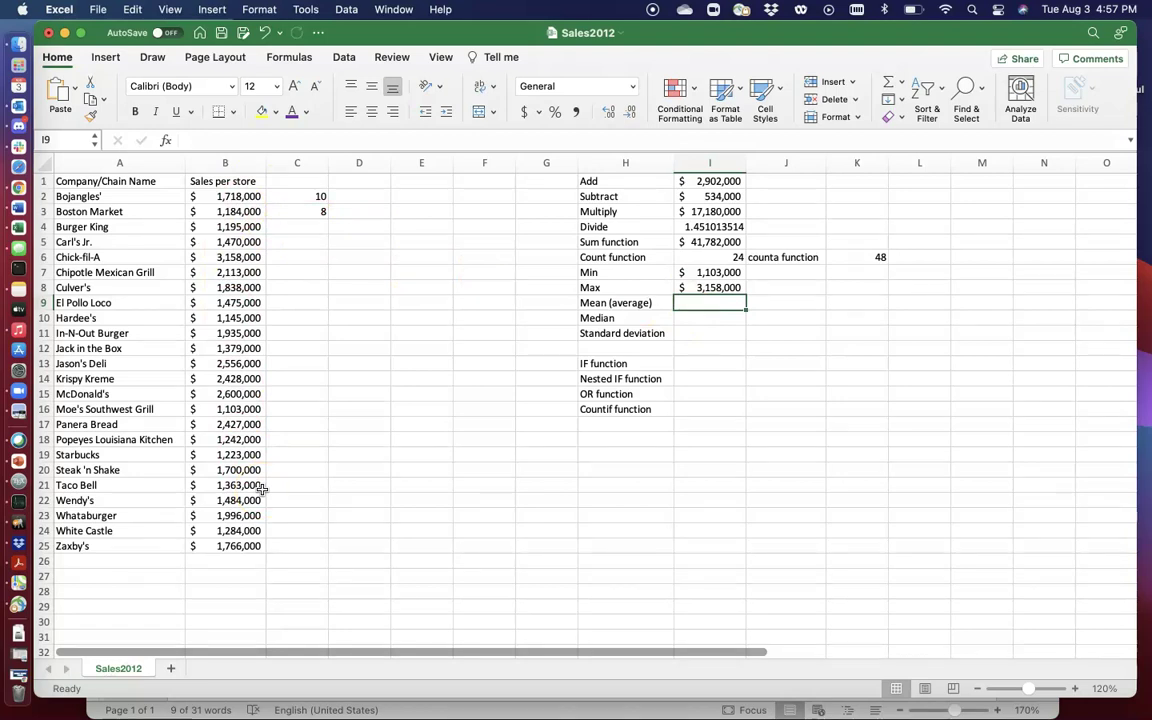
text(=sum)
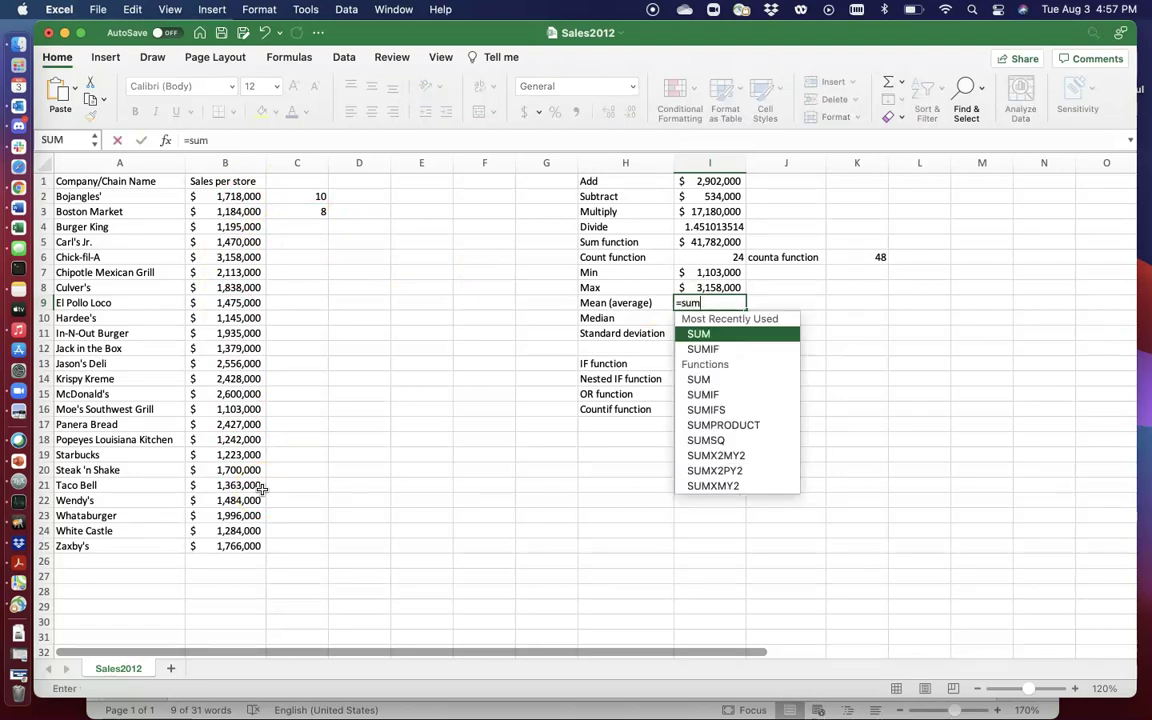
text(()
click(247, 202)
drag(247, 202, 232, 543)
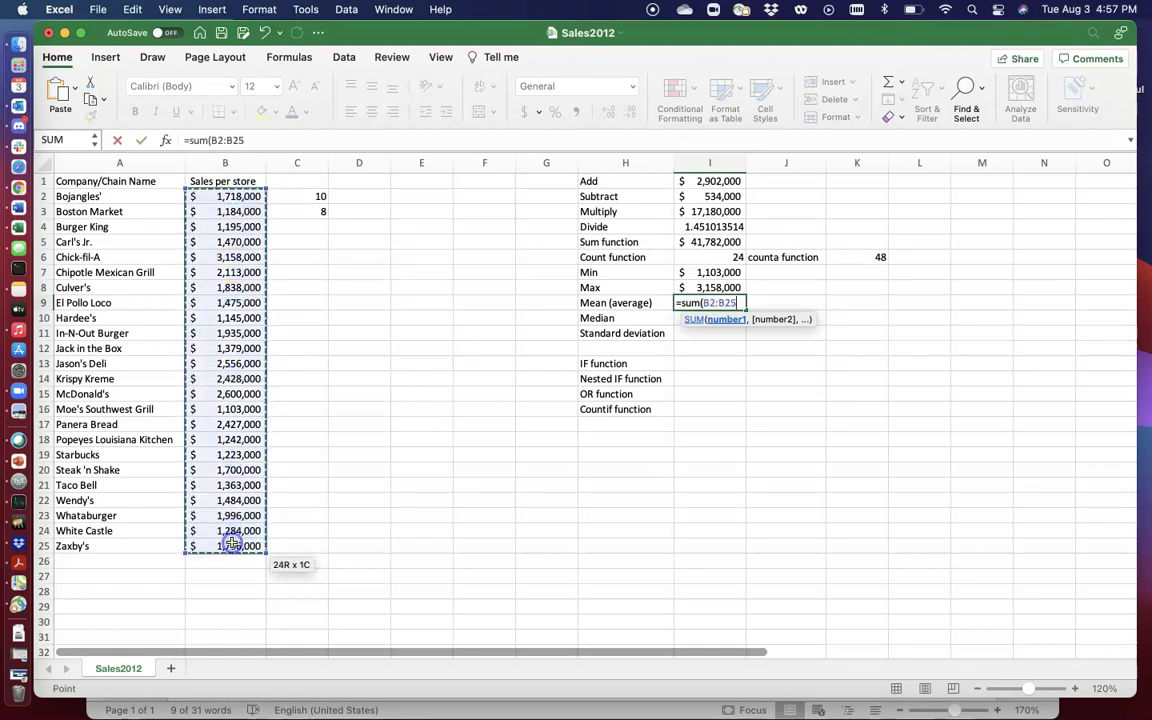
text()/)
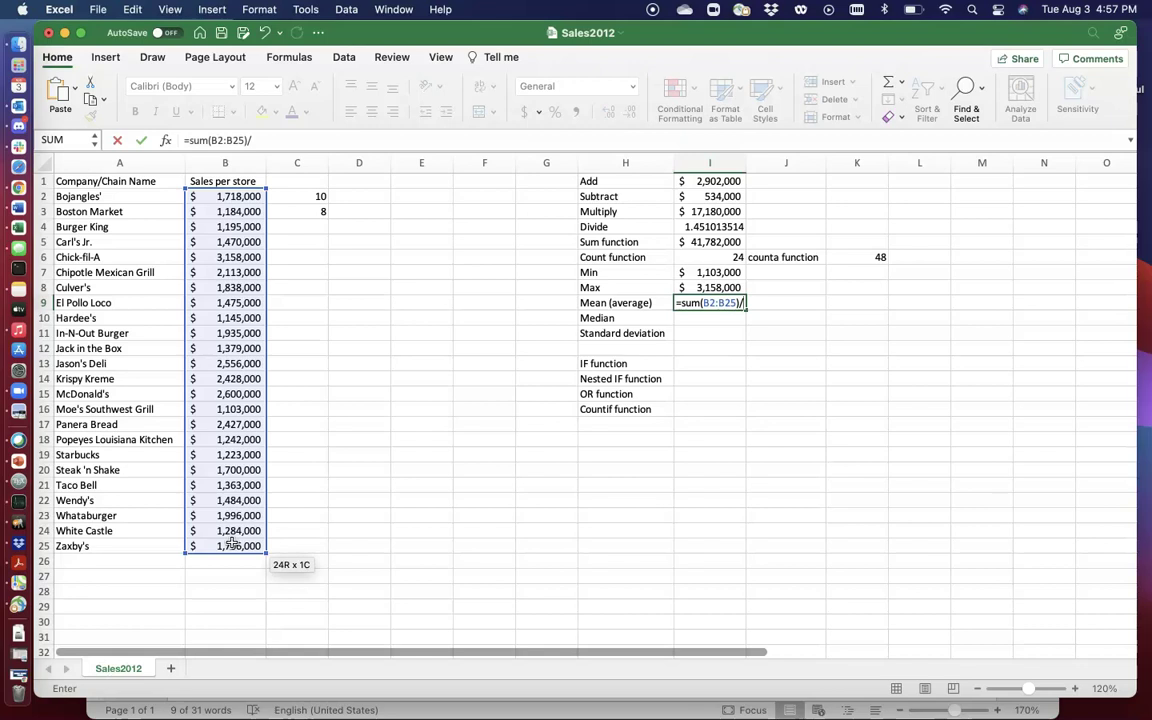
key(BackSpace)
key(BackSpace)
key(BackSpace)
key(BackSpace)
key(BackSpace)
key(BackSpace)
key(BackSpace)
key(BackSpace)
key(BackSpace)
key(BackSpace)
key(BackSpace)
key(BackSpace)
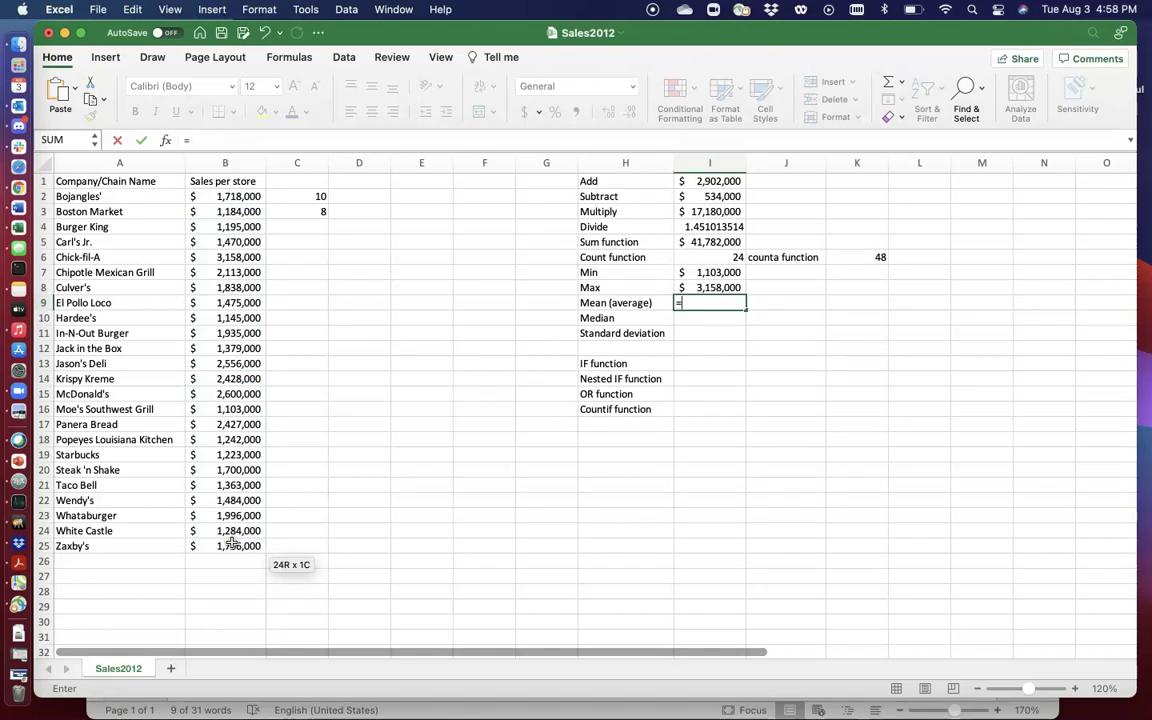
Calculate the mean sales per store in I9 with an AVERAGE formula over B2:B25
text(av)
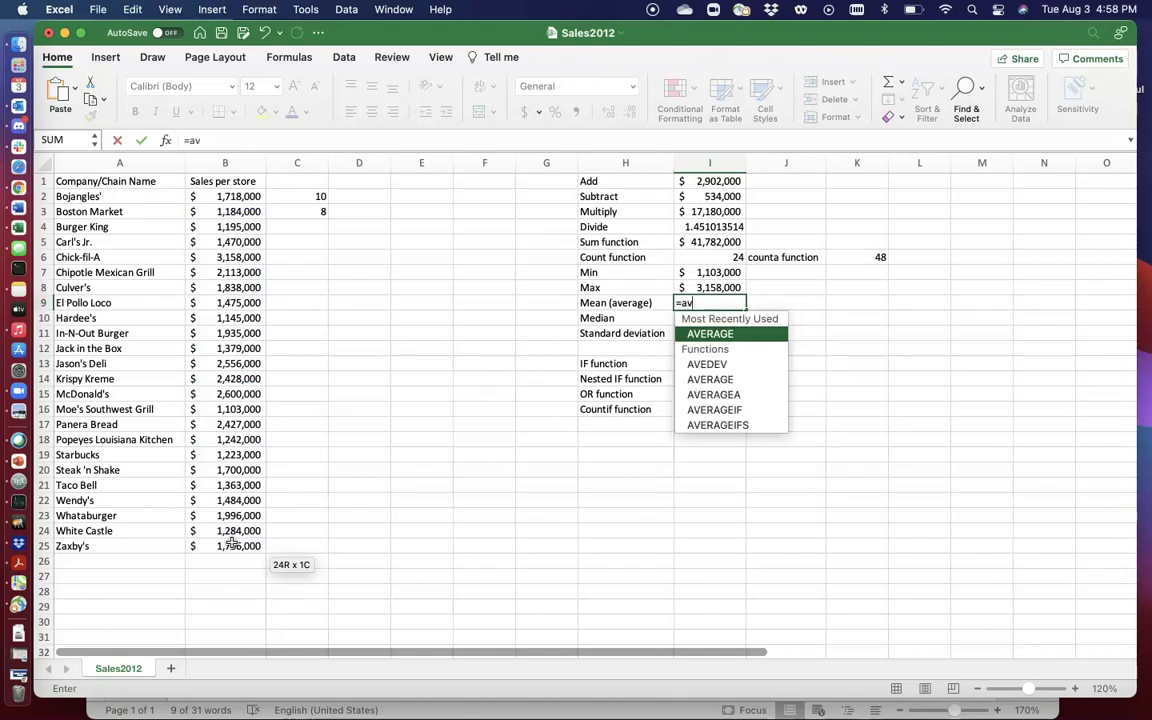
text(erage)
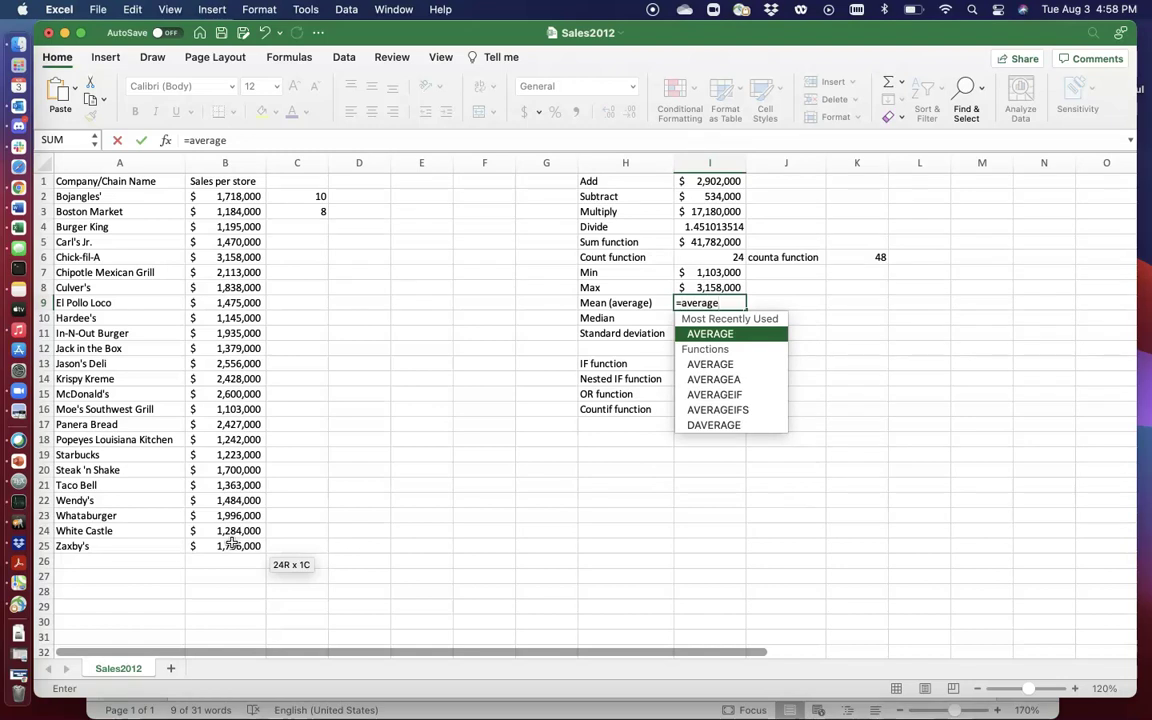
double_click(690, 334)
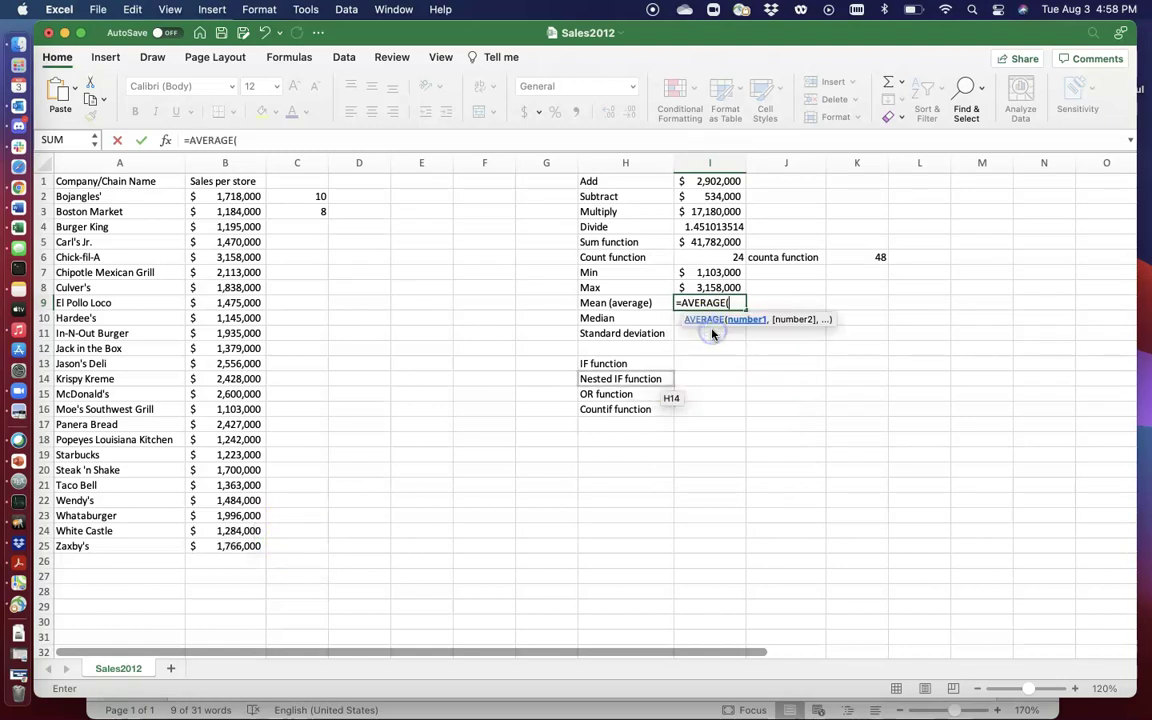
drag(237, 197, 225, 546)
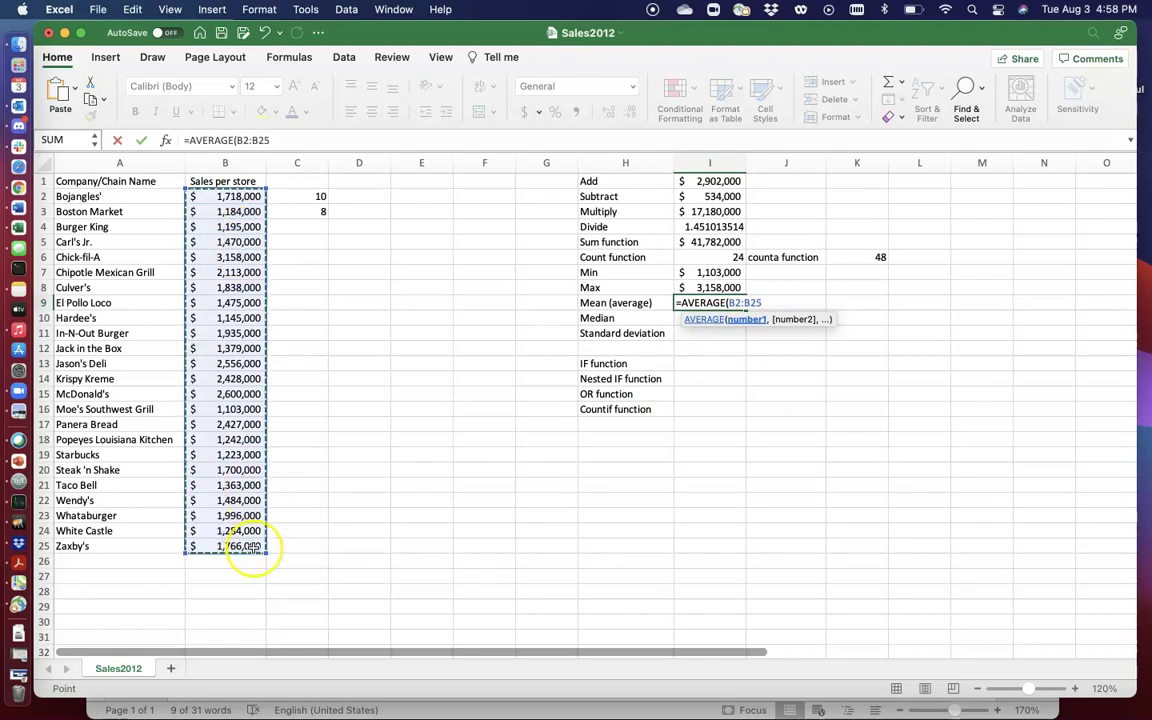
text())
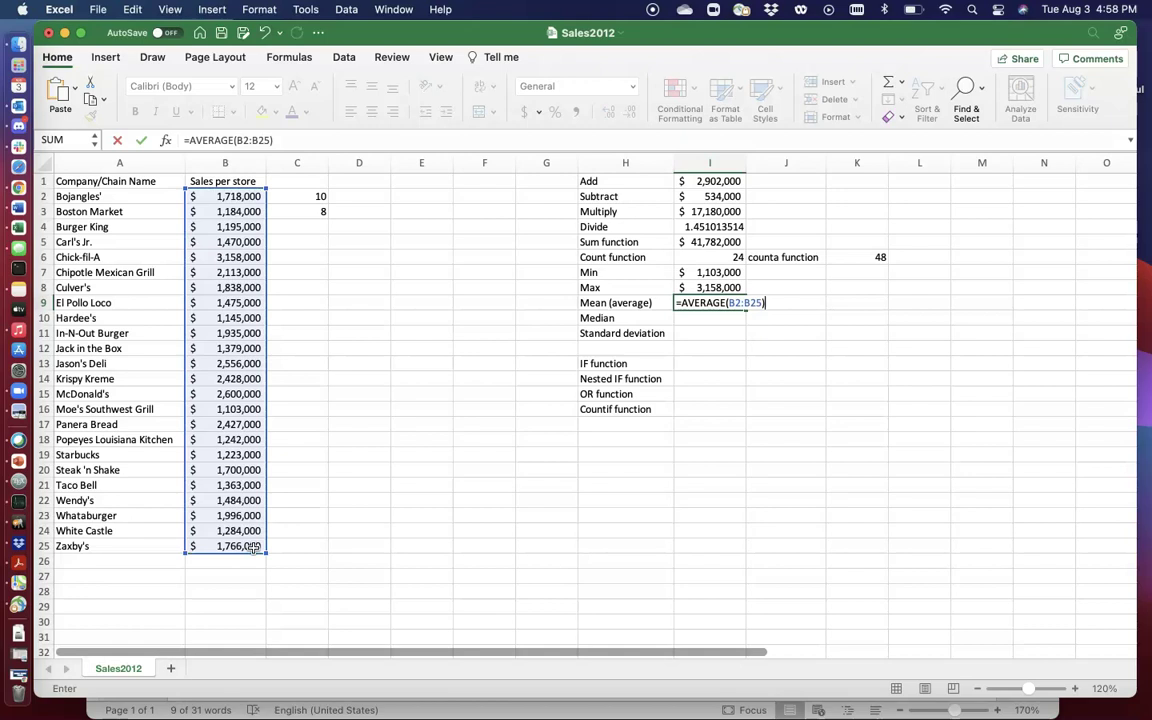
key(Return)
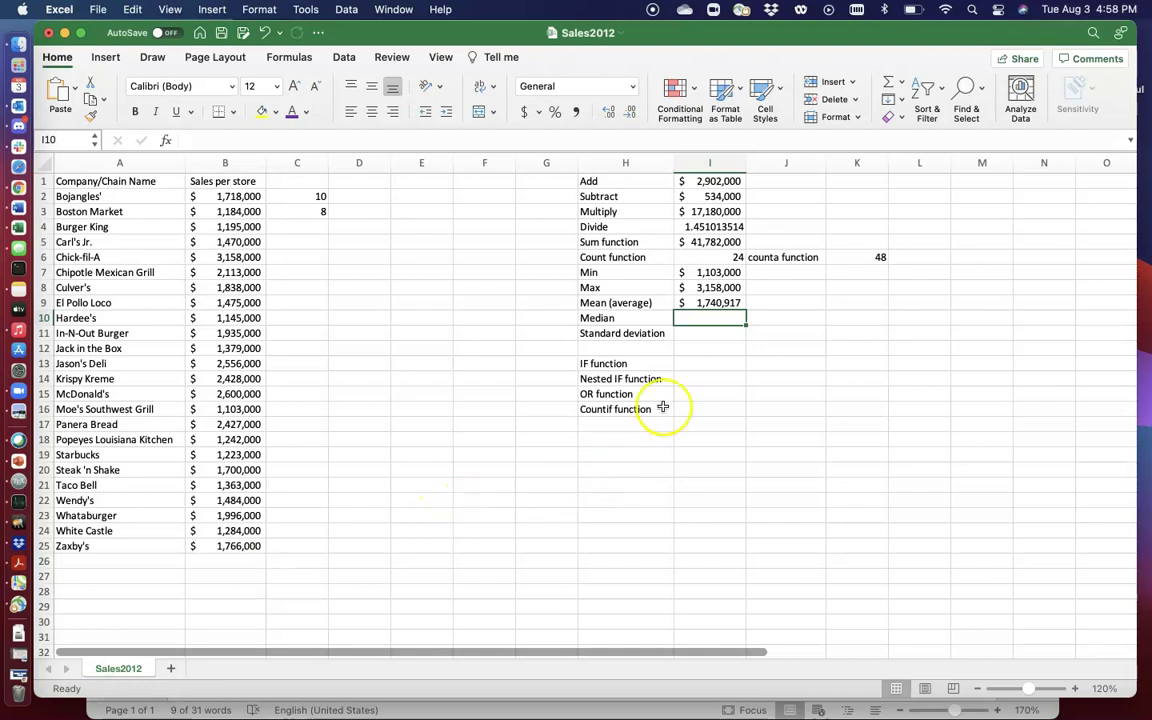
Show the mean in I9 with two decimals, return it to whole dollars and narrow column I again
click(735, 302)
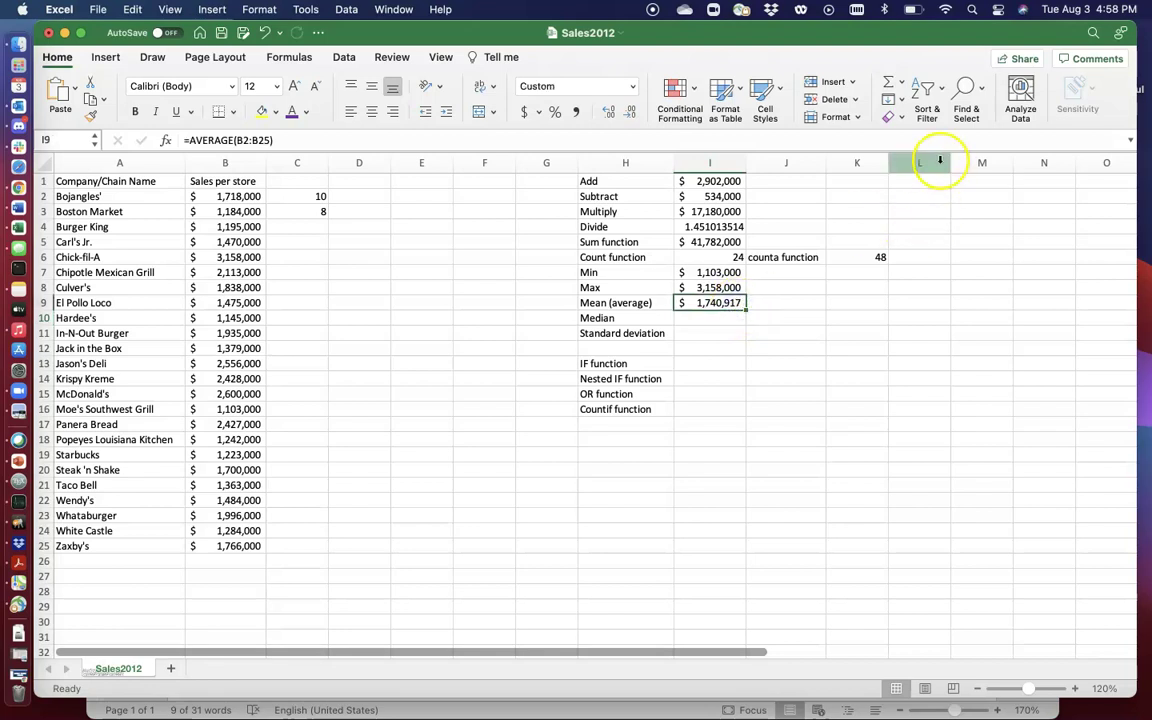
click(611, 112)
click(611, 112)
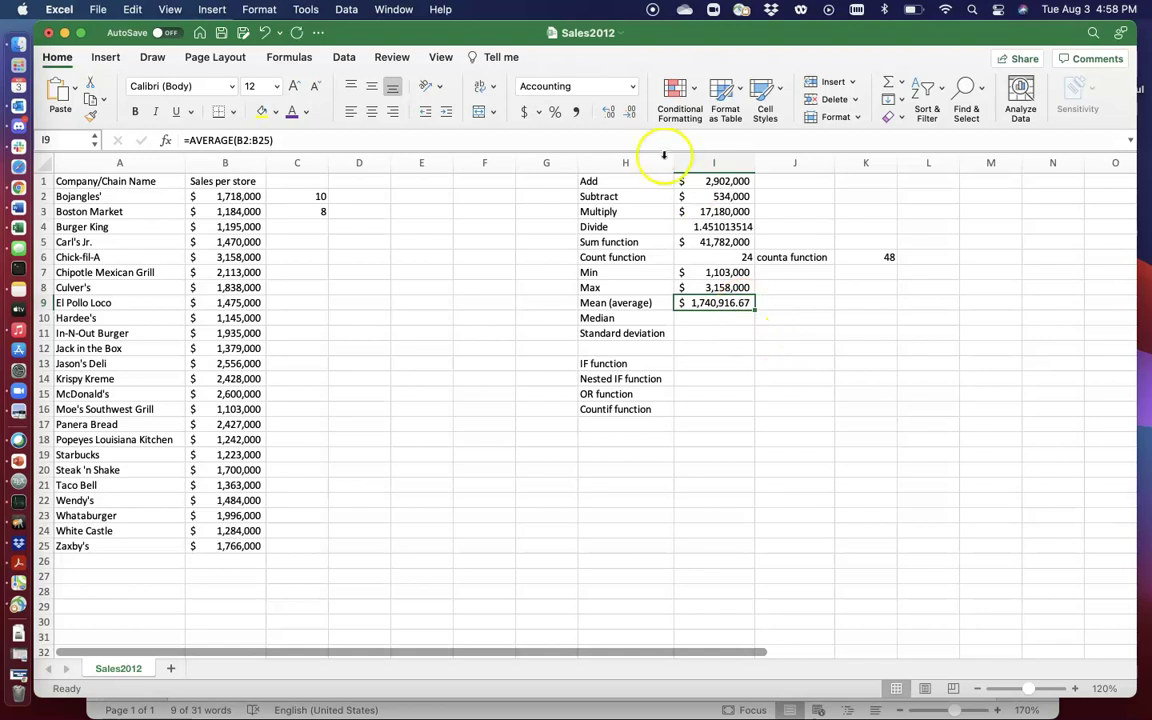
click(629, 112)
click(629, 112)
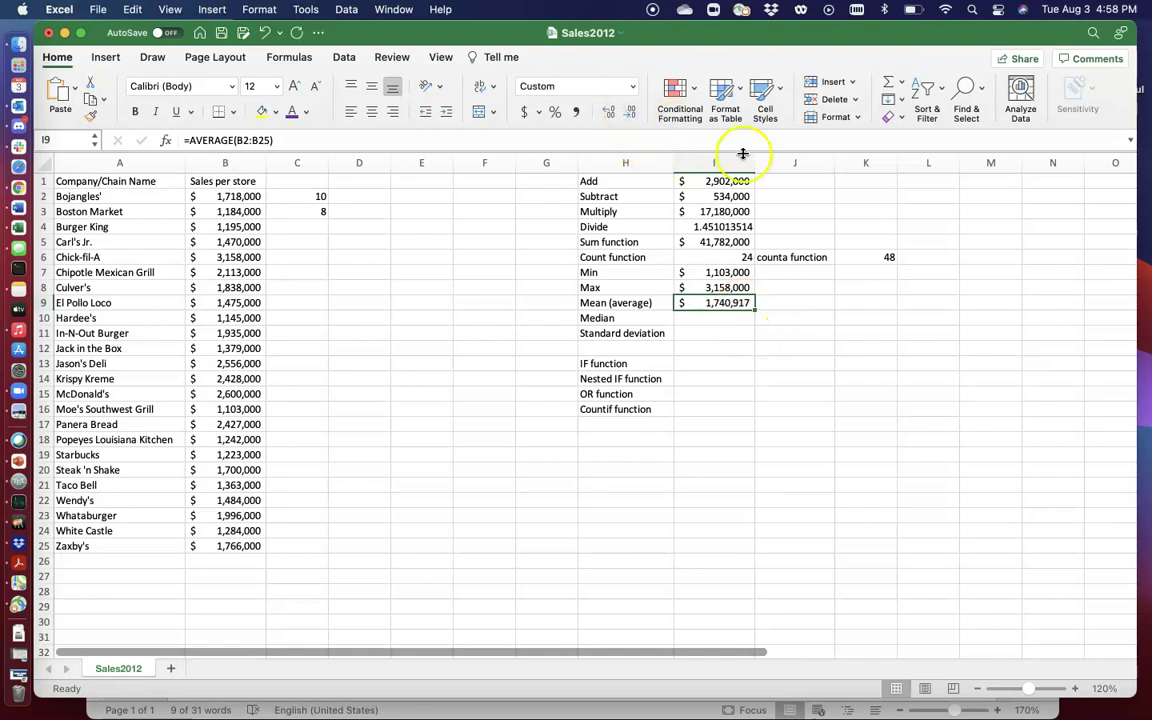
drag(754, 160, 748, 160)
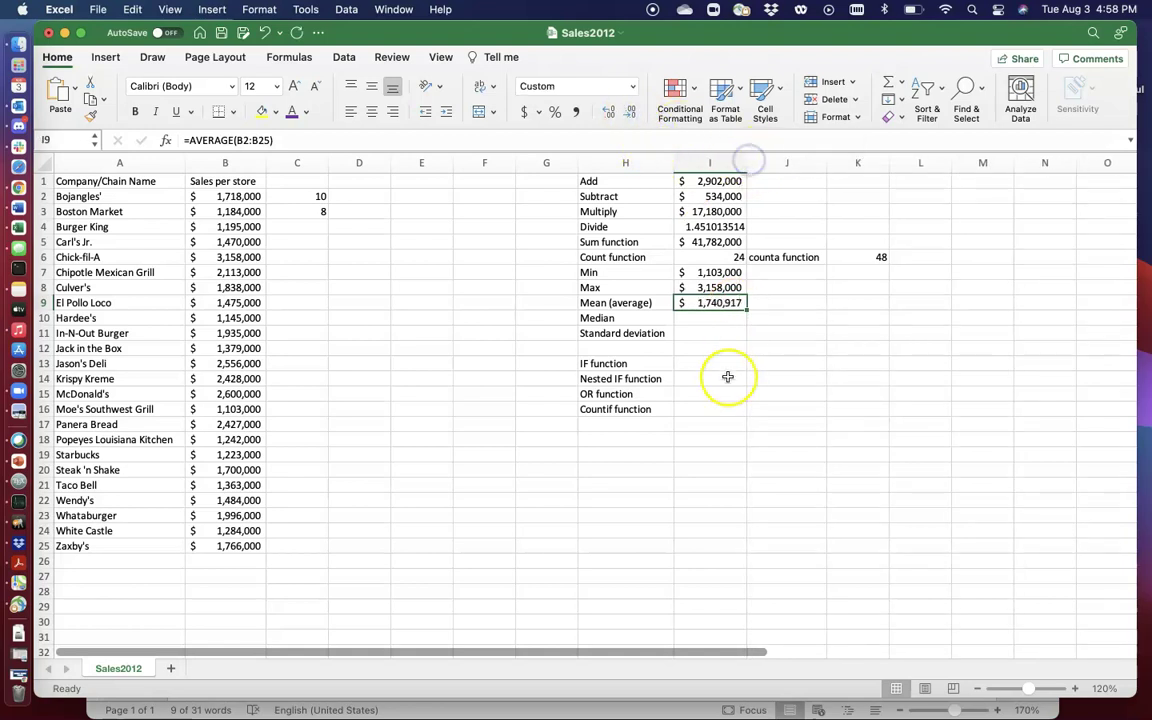
Review the cells covered by the AVERAGE formula in I9 and calculate the median of B2:B25 in I10 with MEDIAN
double_click(738, 302)
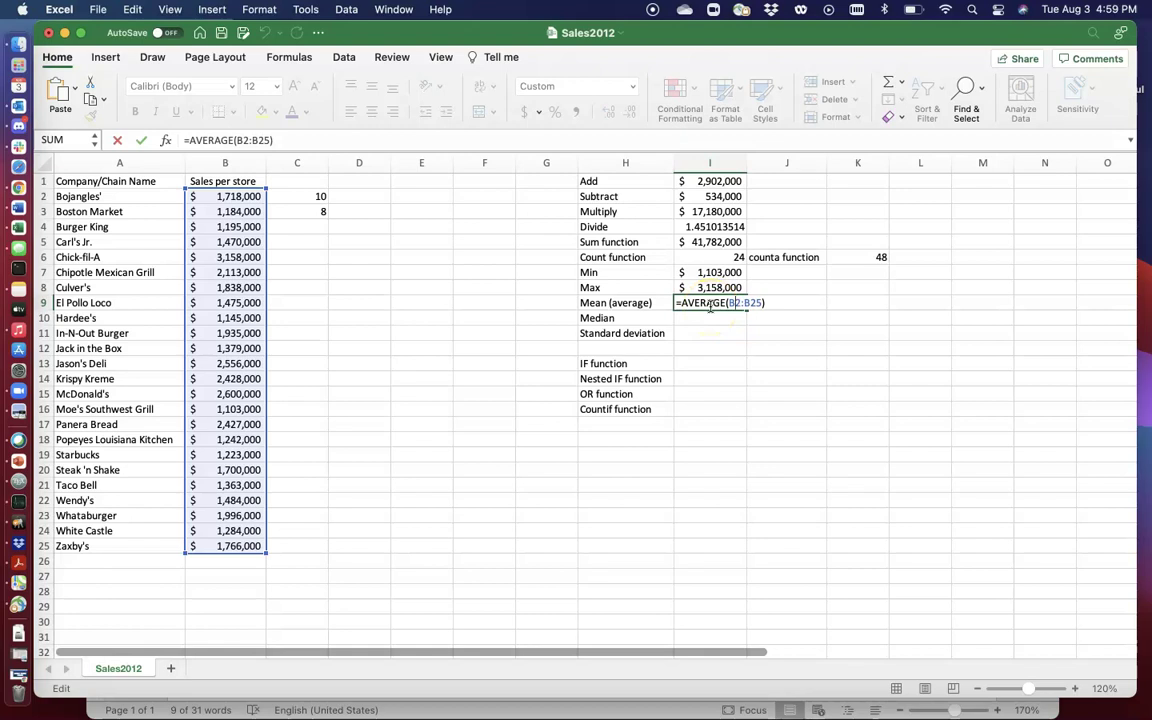
key(Return)
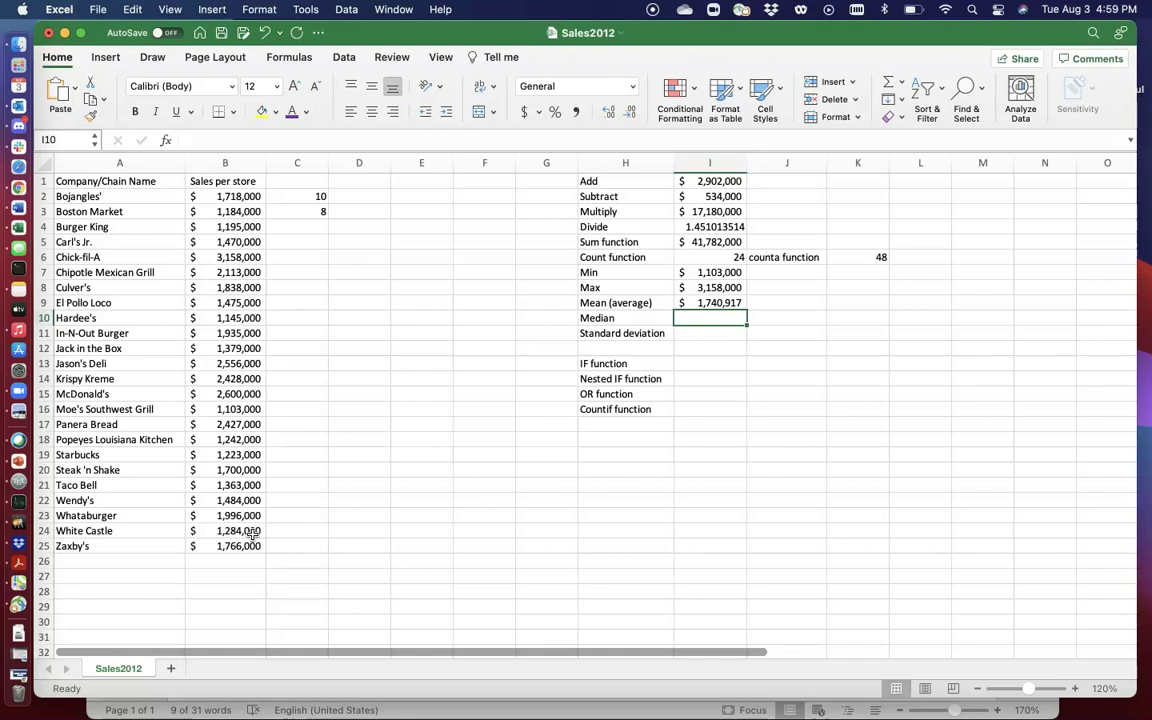
text(=med)
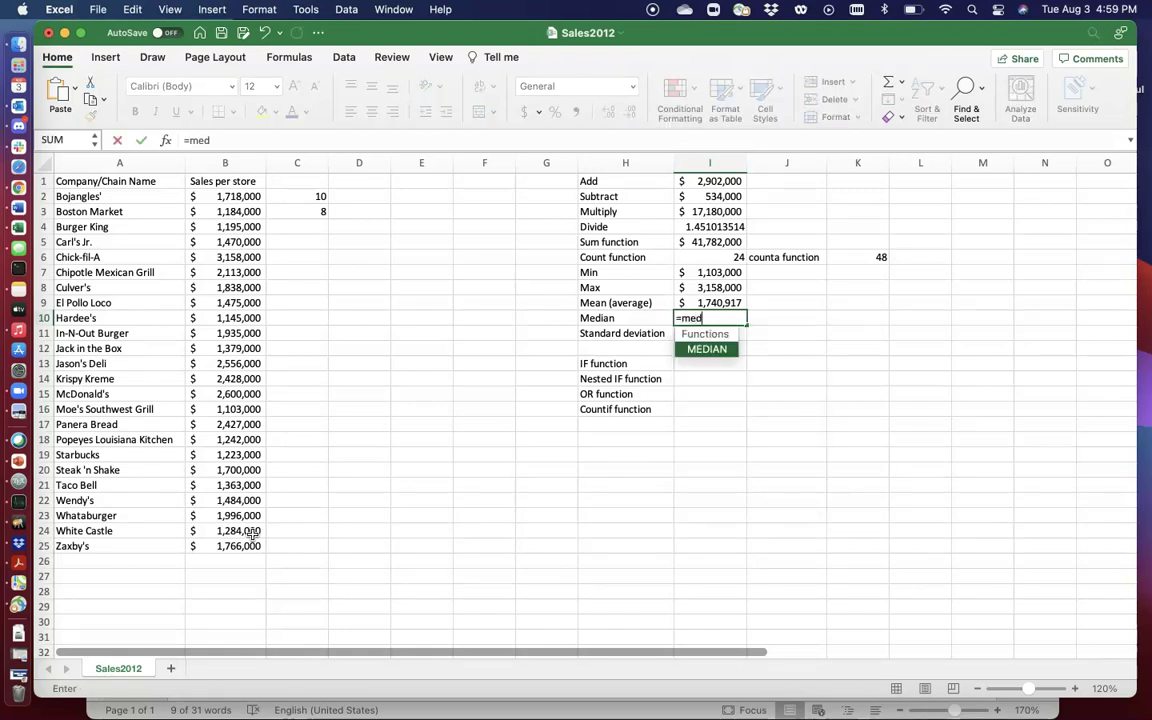
double_click(703, 352)
drag(226, 197, 241, 540)
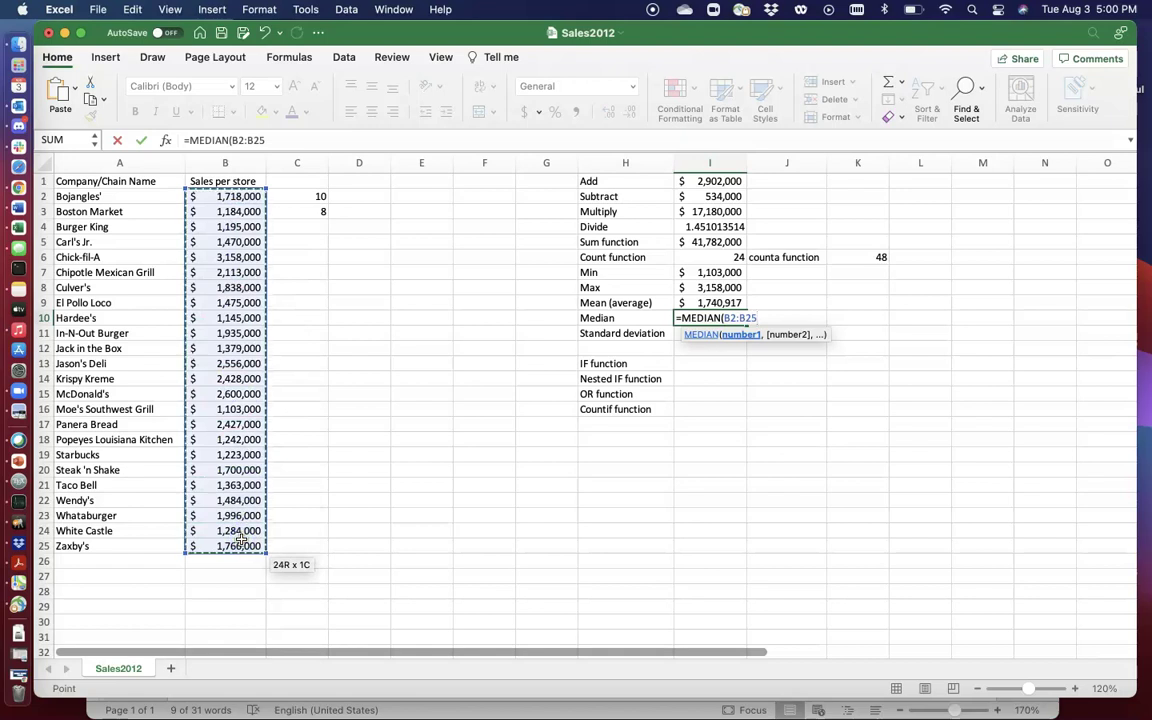
text())
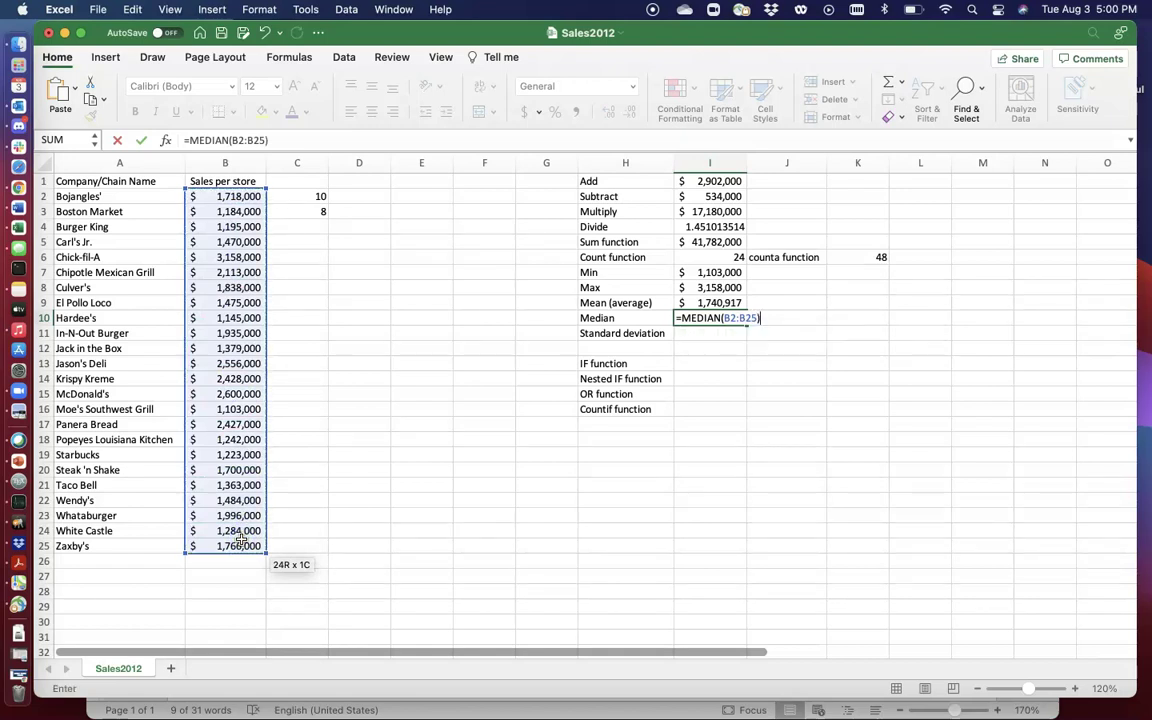
key(Return)
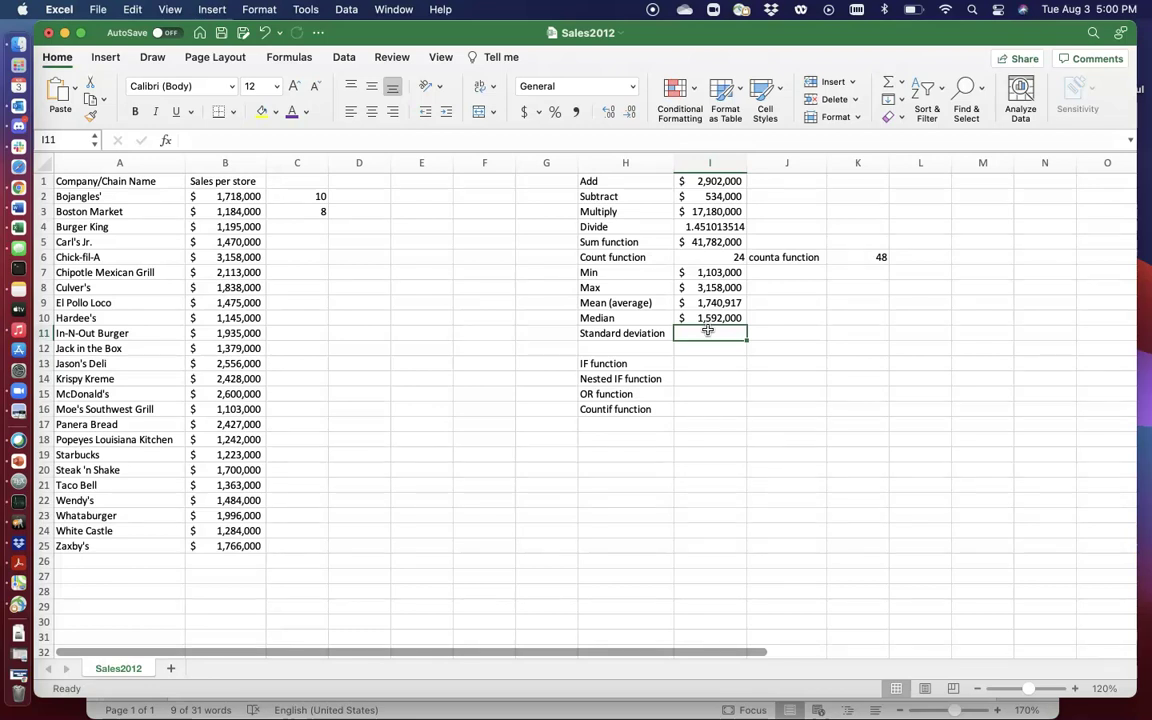
Calculate the standard deviation of B2:B25 in I11 with a STDEV formula and review the cells it covers
text(=)
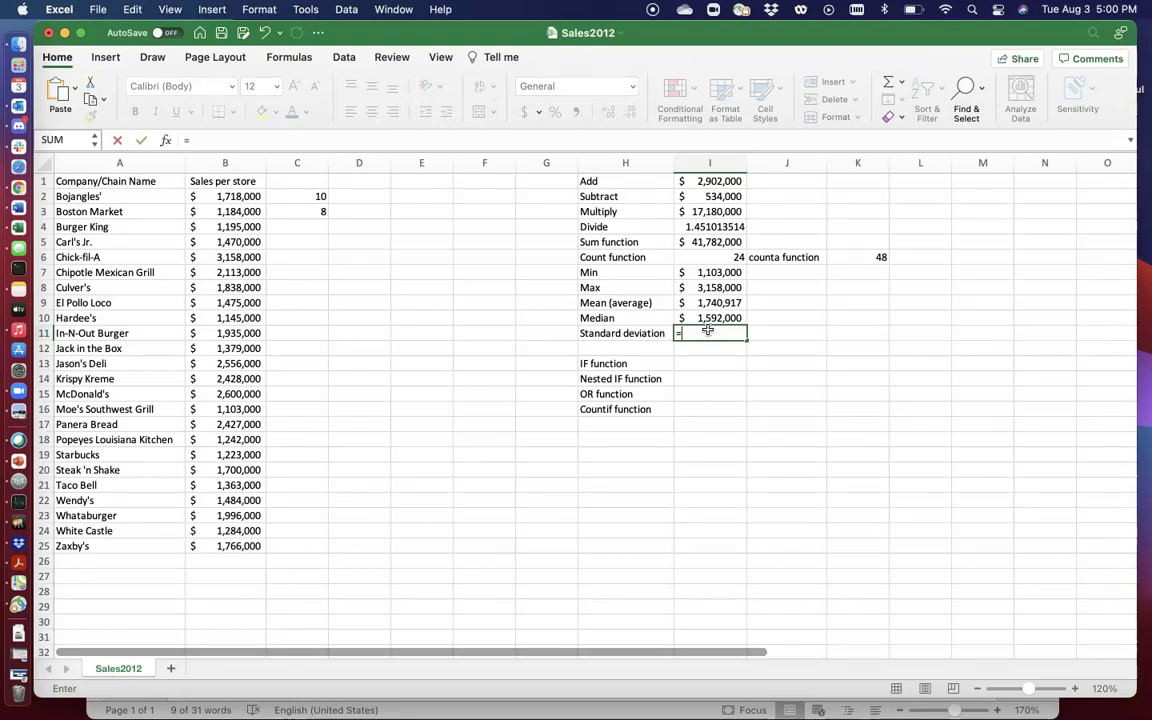
text(st)
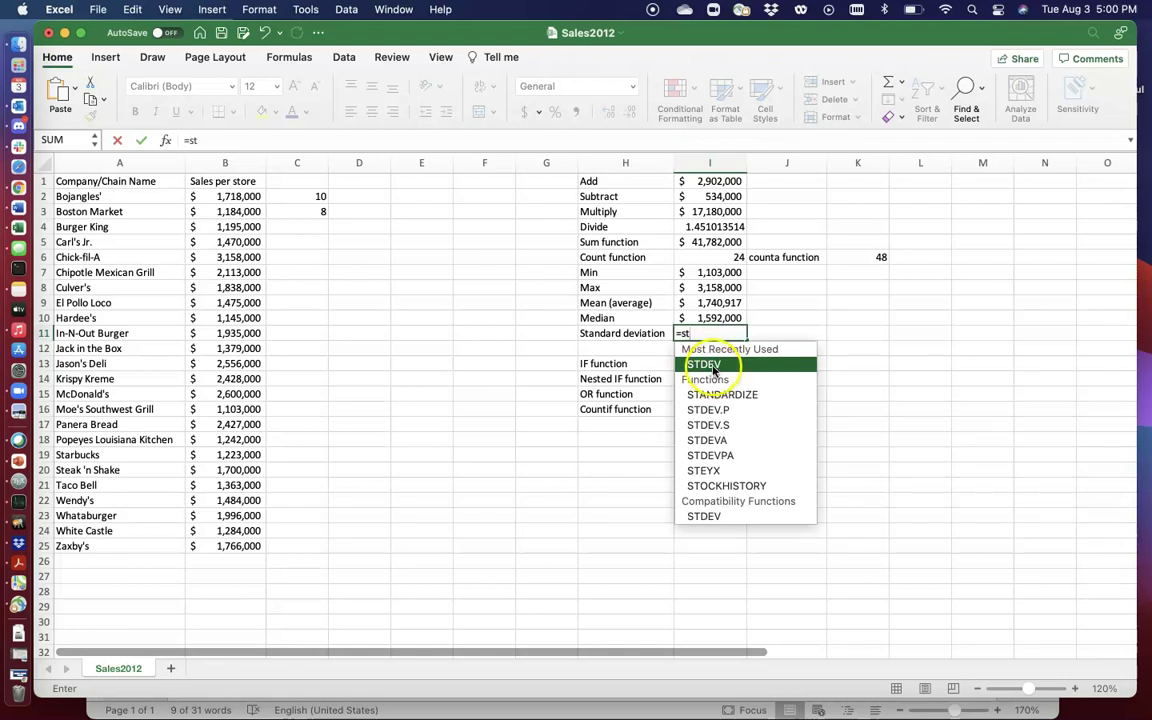
double_click(703, 364)
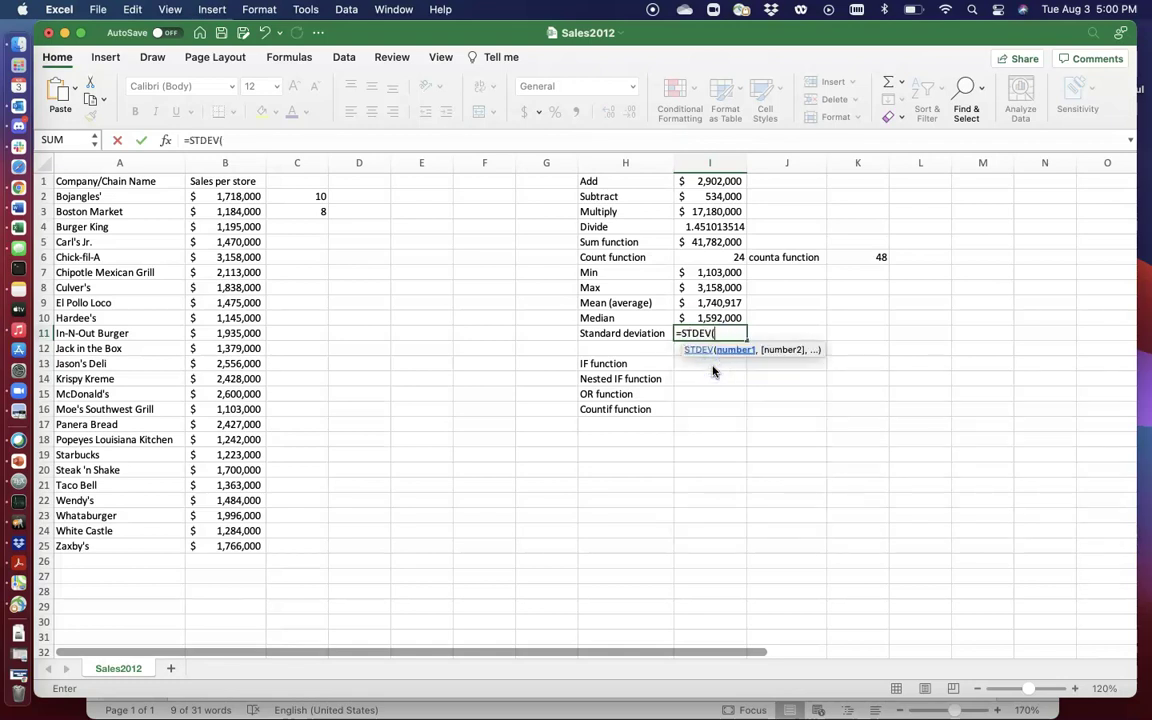
drag(237, 200, 250, 544)
text())
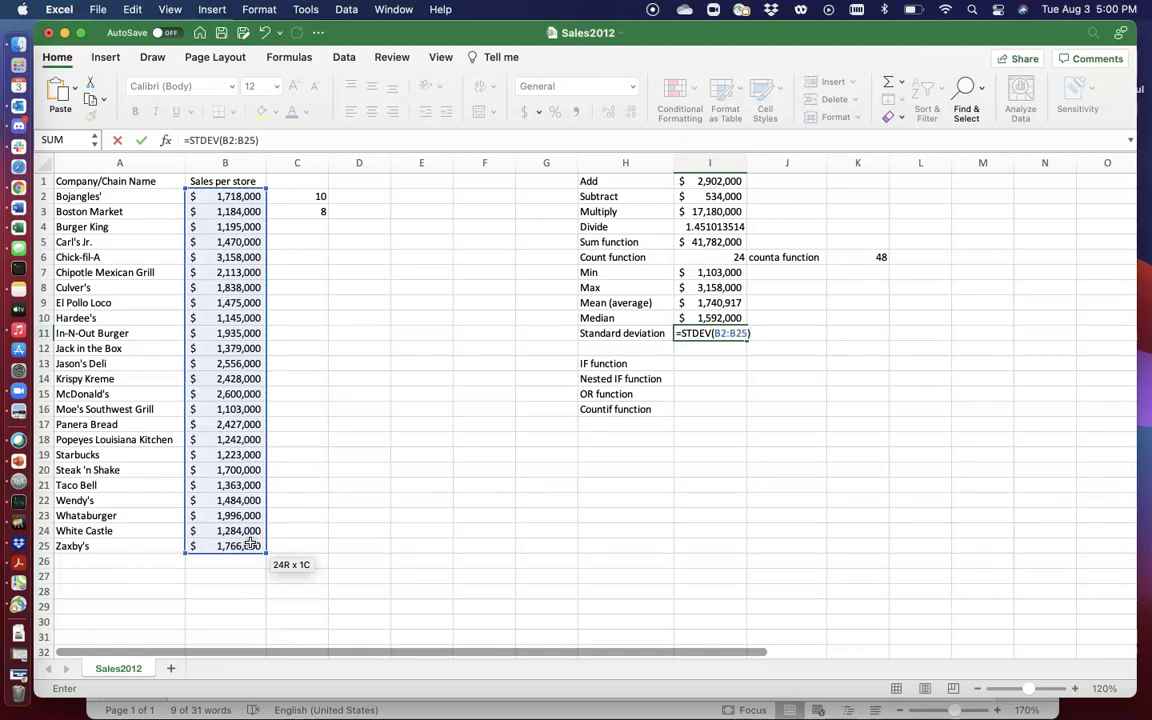
key(Return)
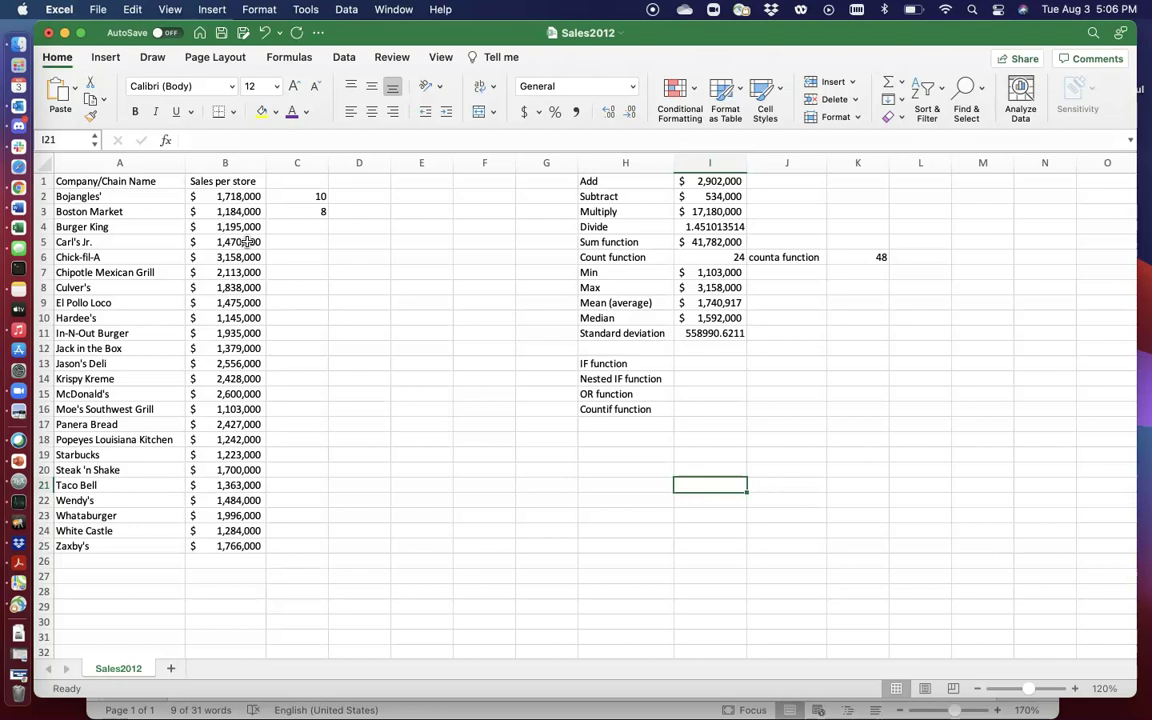
double_click(692, 333)
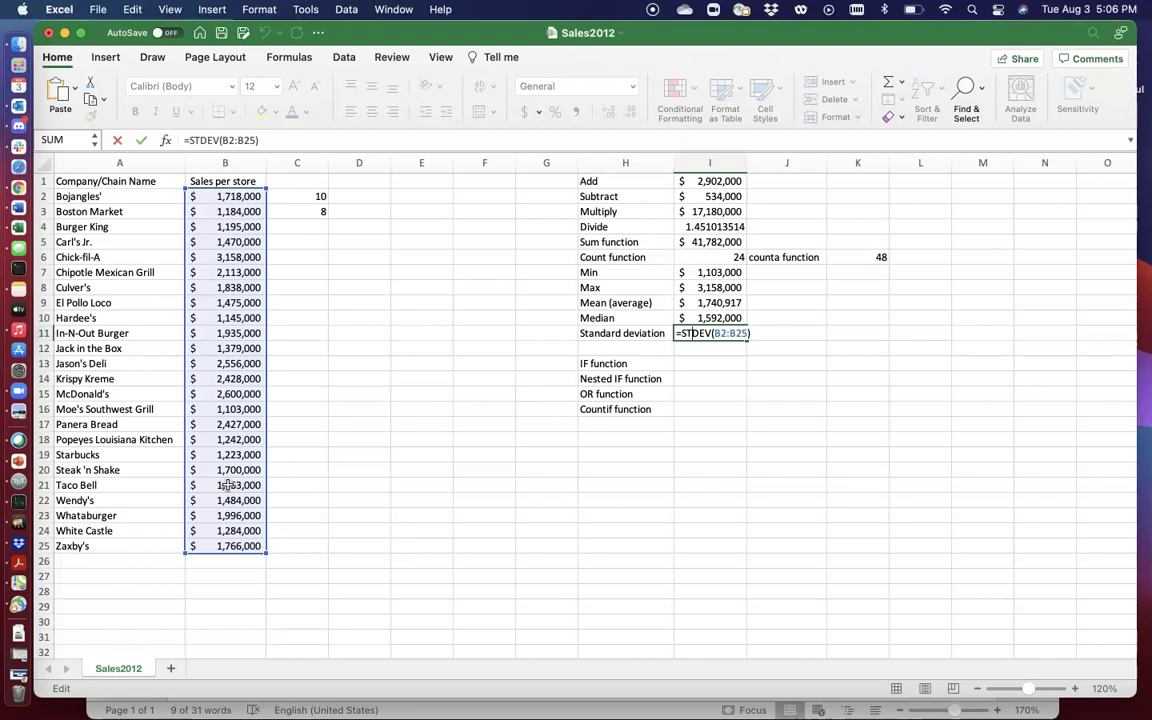
key(Return)
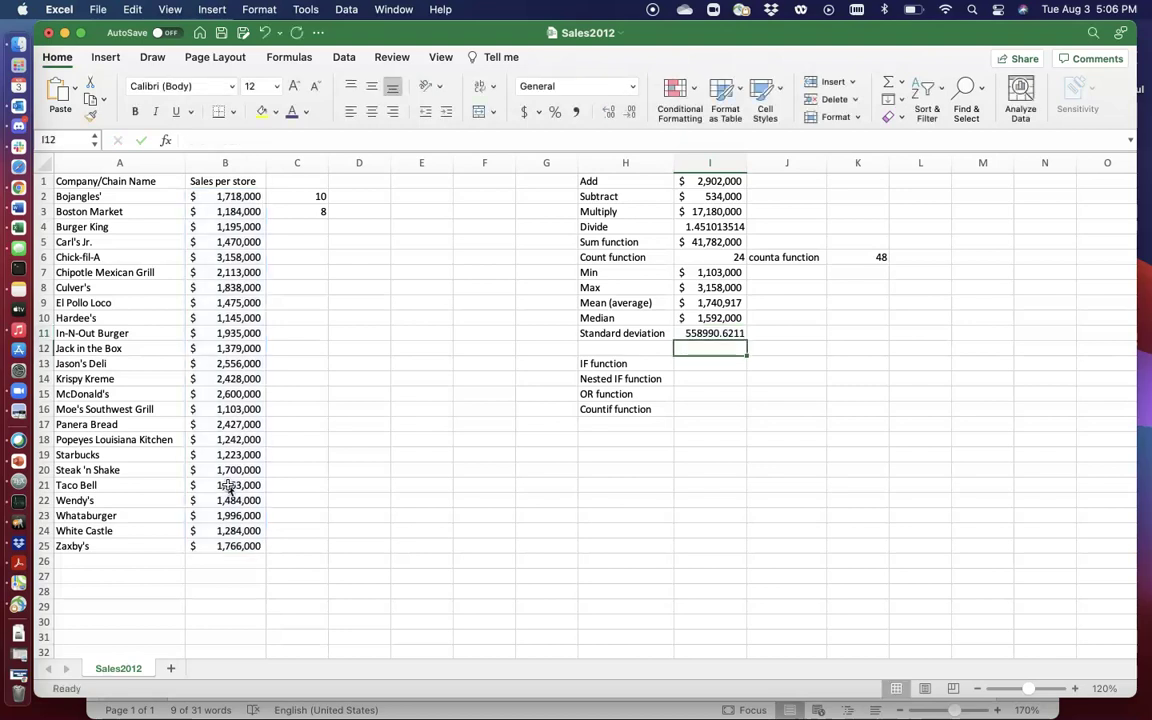
Calculate the population standard deviation of B2:B25 in J11 with a STDEV.P formula
click(792, 334)
text(=stdev)
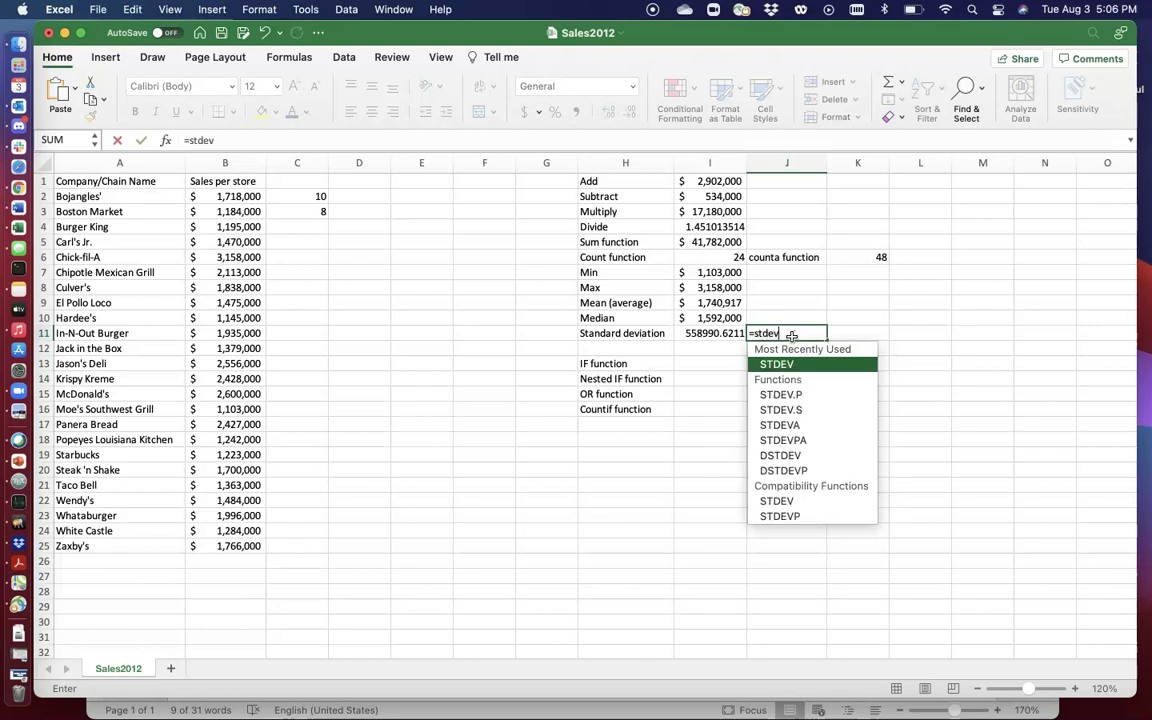
text(.p)
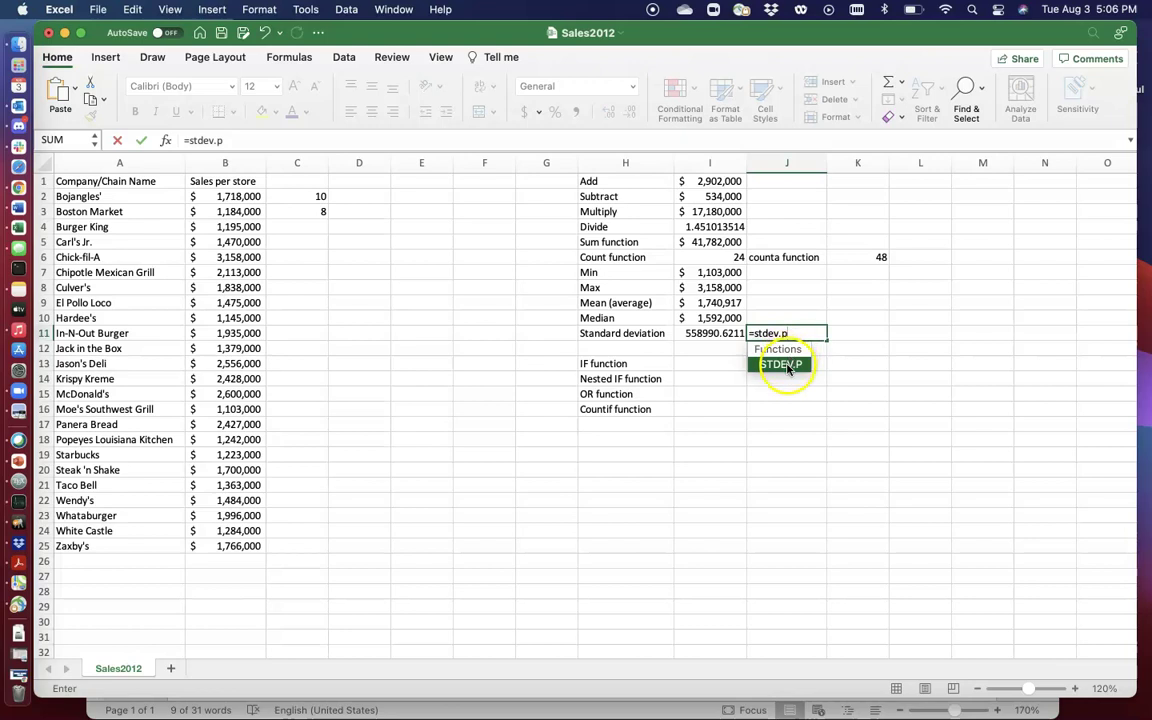
double_click(783, 363)
drag(240, 197, 232, 541)
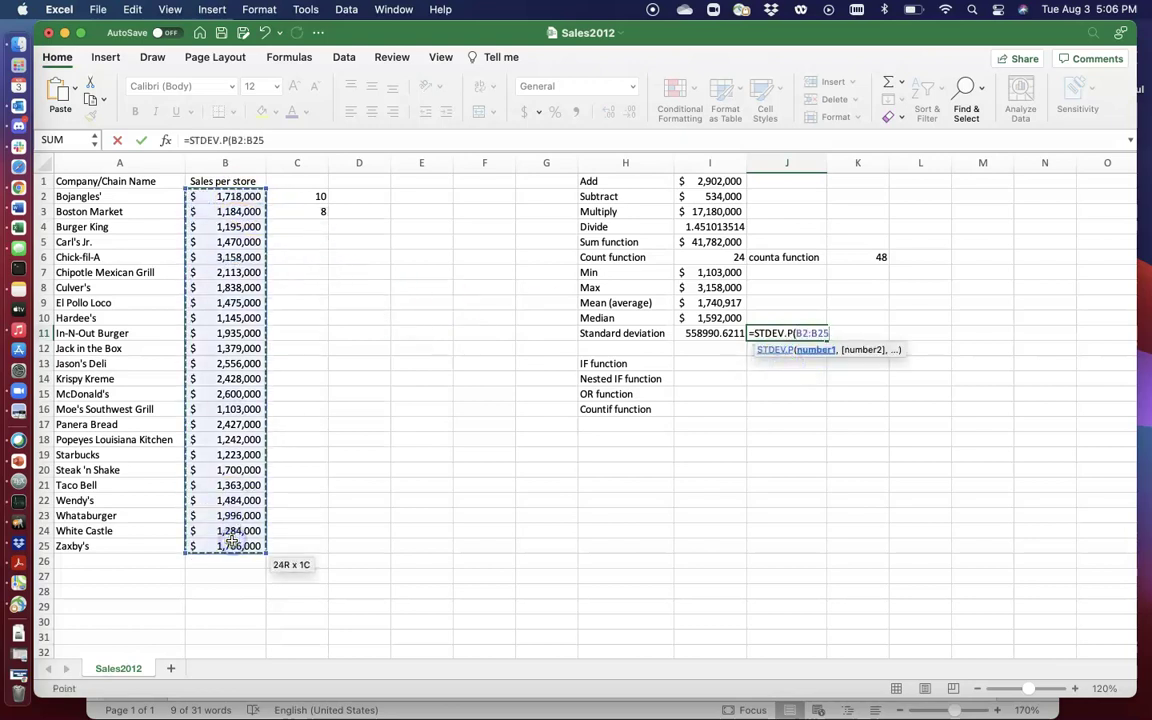
text())
key(Return)
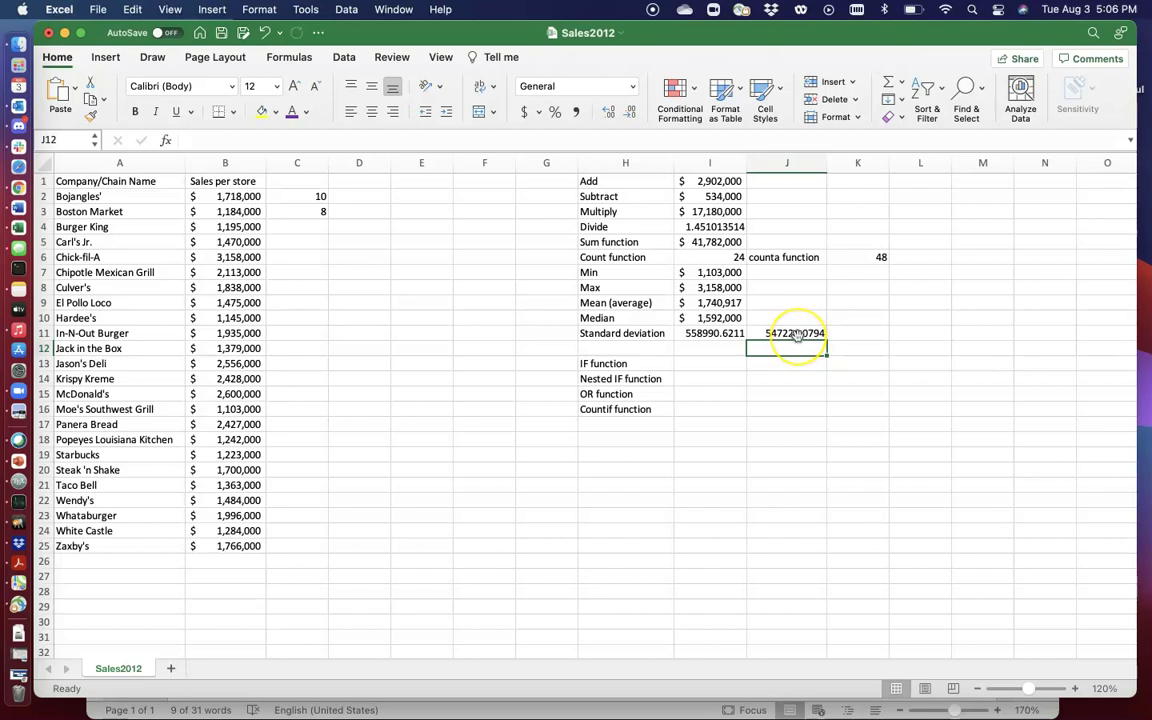
Replace the STDEV.P formula in J11 with STDEV.S over B2:B25
double_click(799, 335)
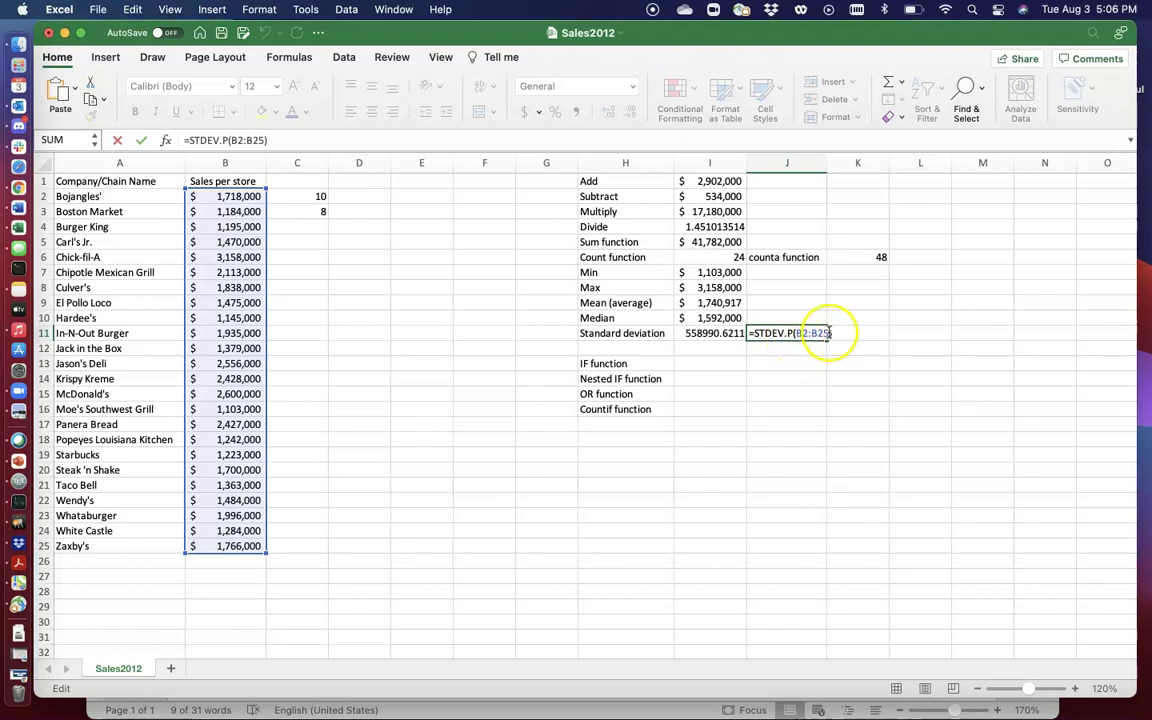
double_click(806, 333)
drag(790, 333, 788, 334)
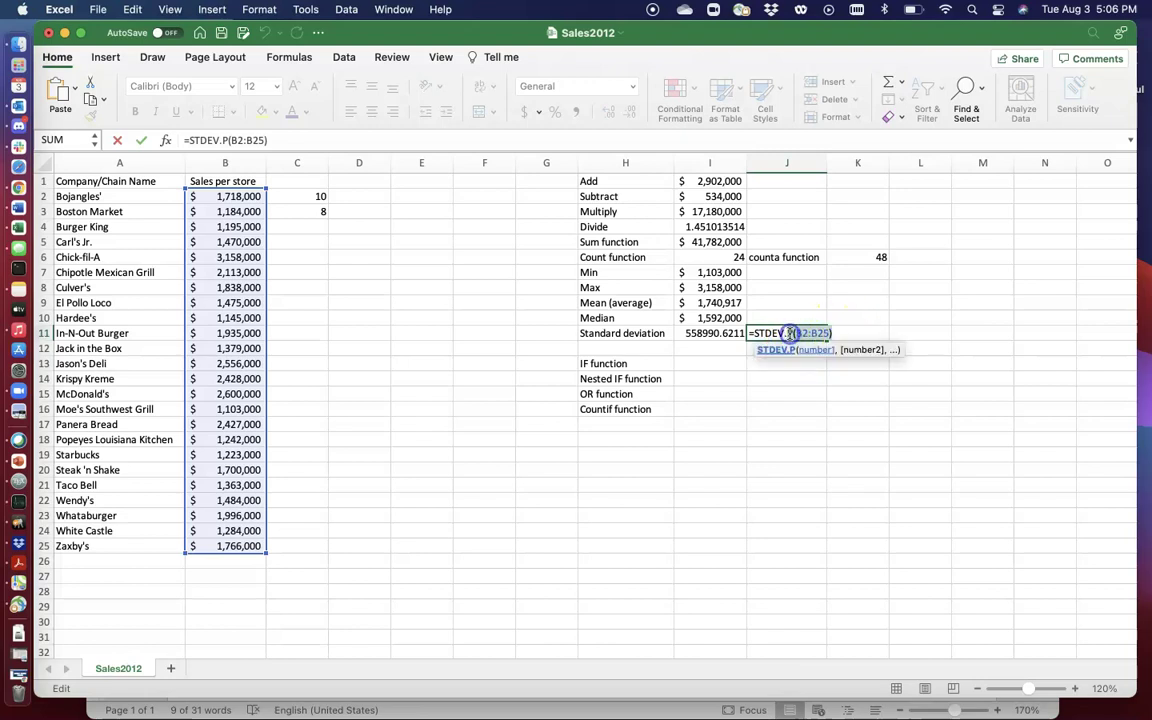
key(BackSpace)
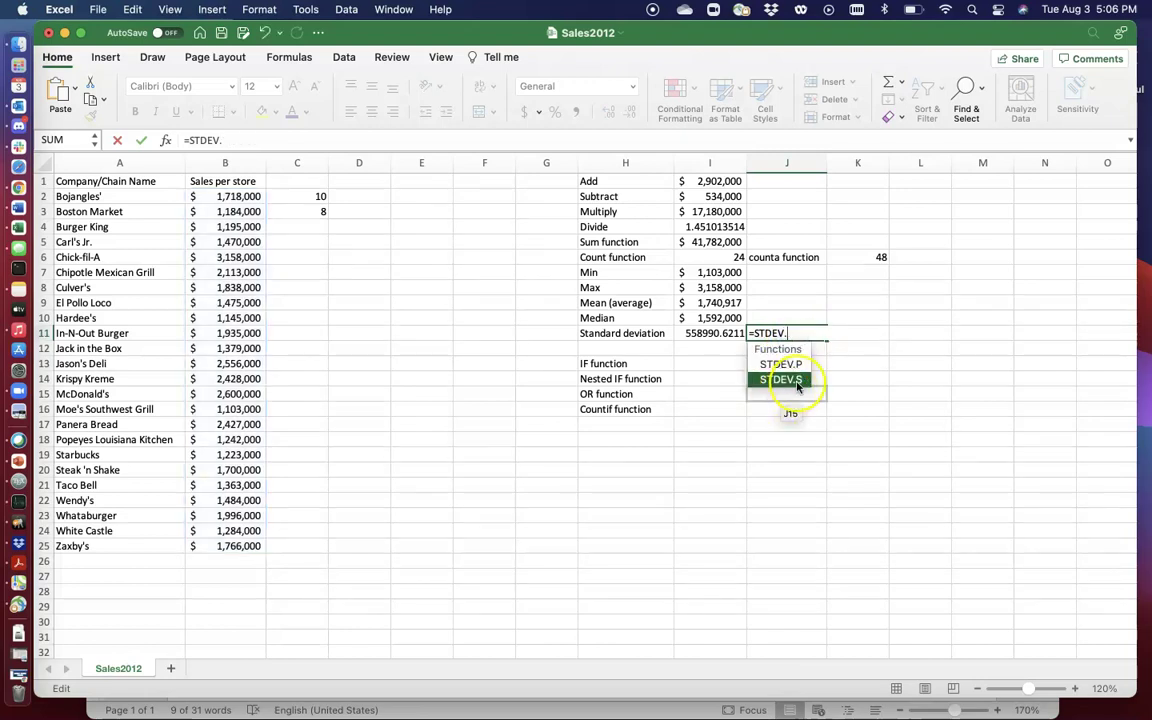
double_click(783, 381)
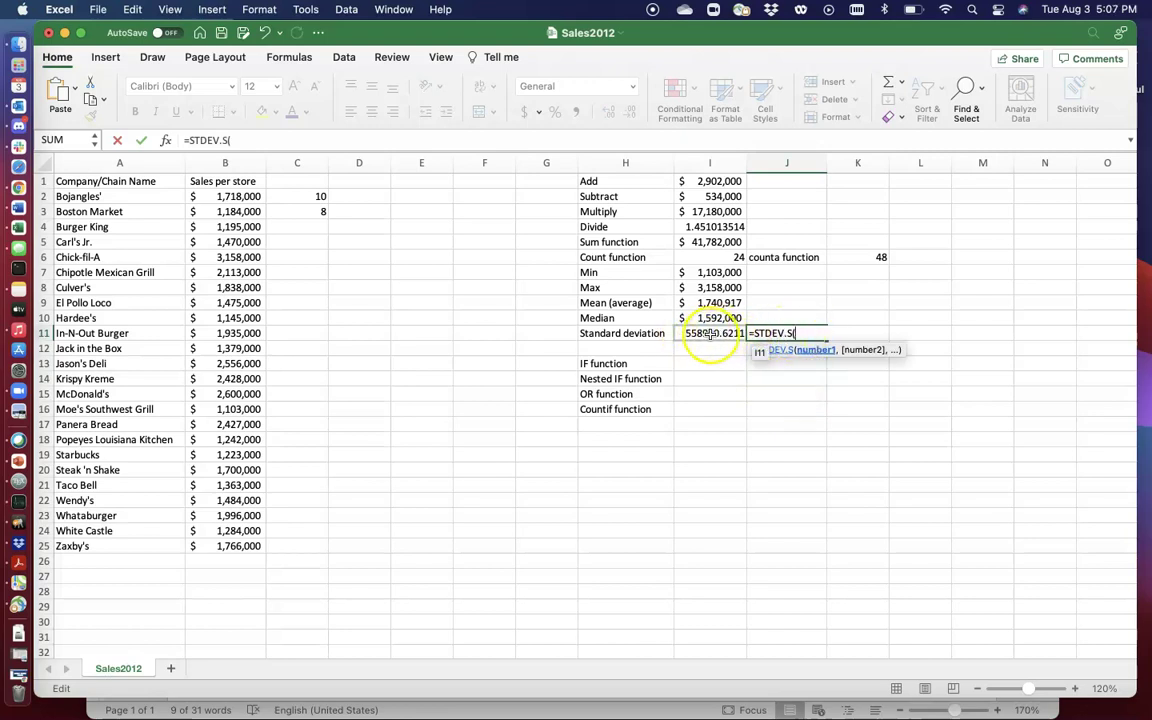
drag(225, 196, 240, 546)
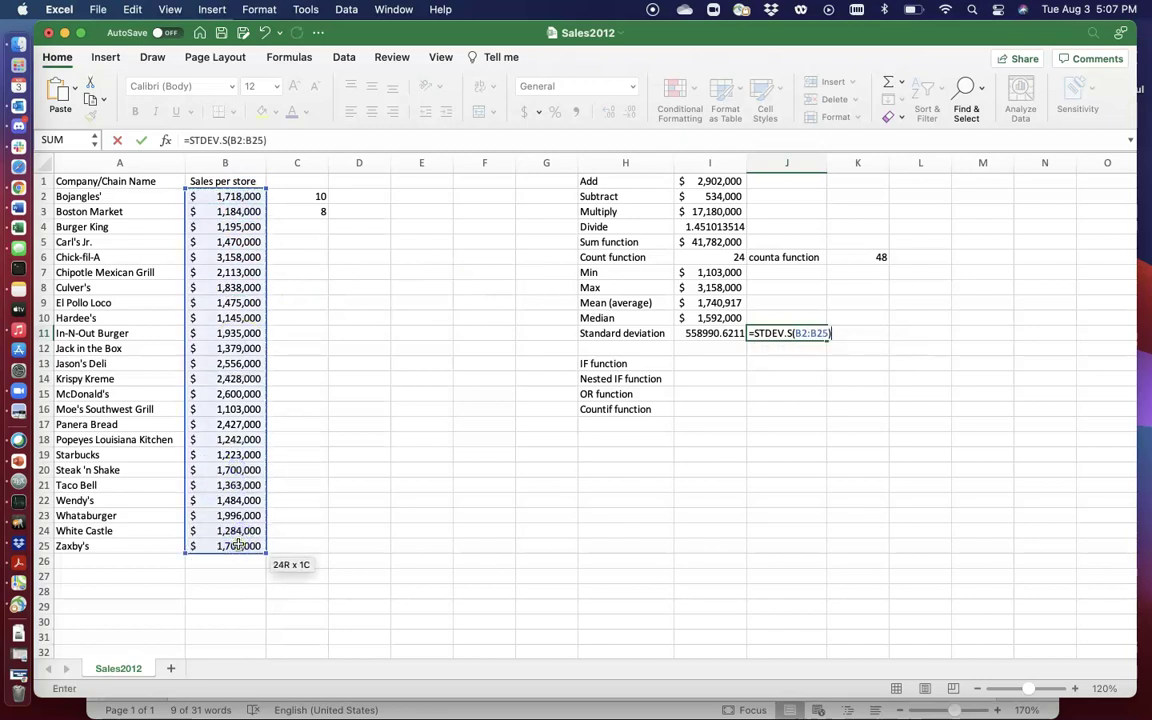
key(Return)
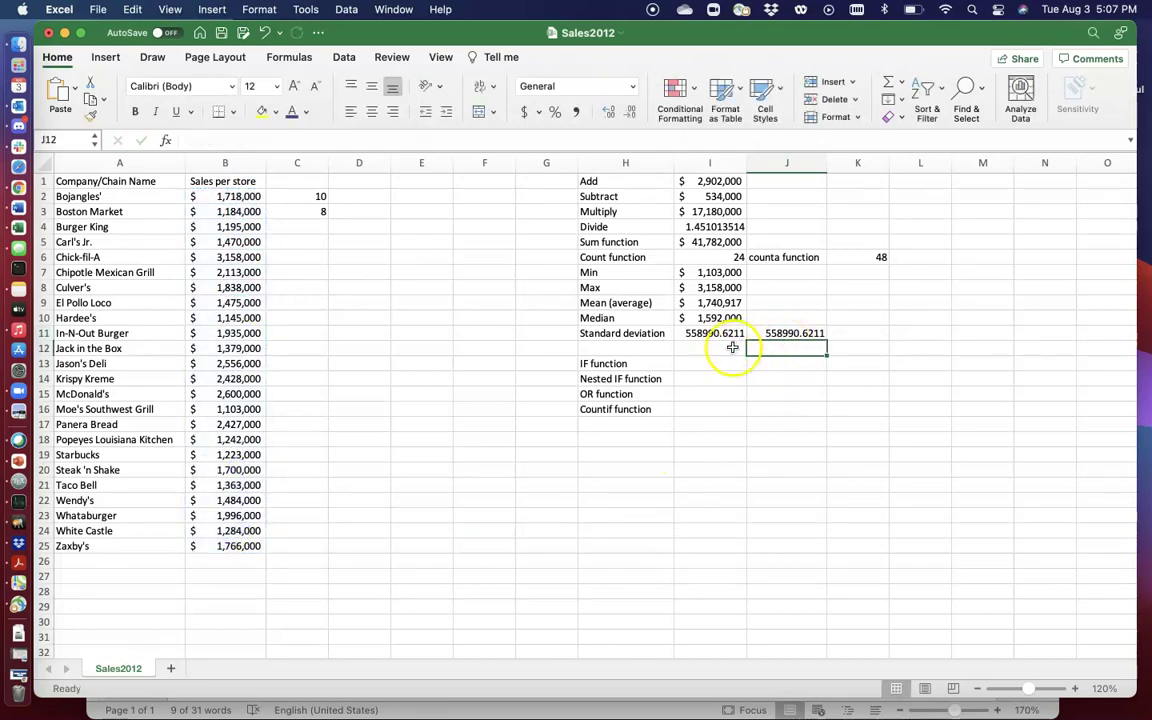
Clear the extra standard deviation formula from J11
click(787, 333)
key(Delete)
key(Return)
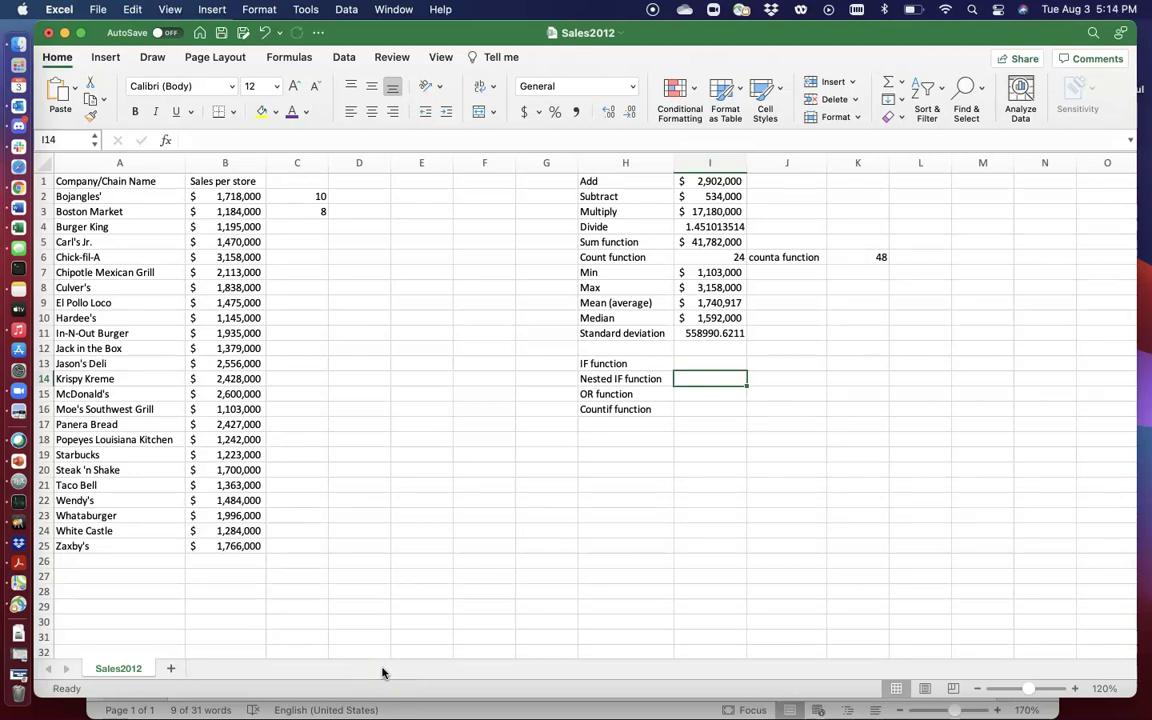
Start an IF formula in I13 with the logical test B2>1700000
click(696, 362)
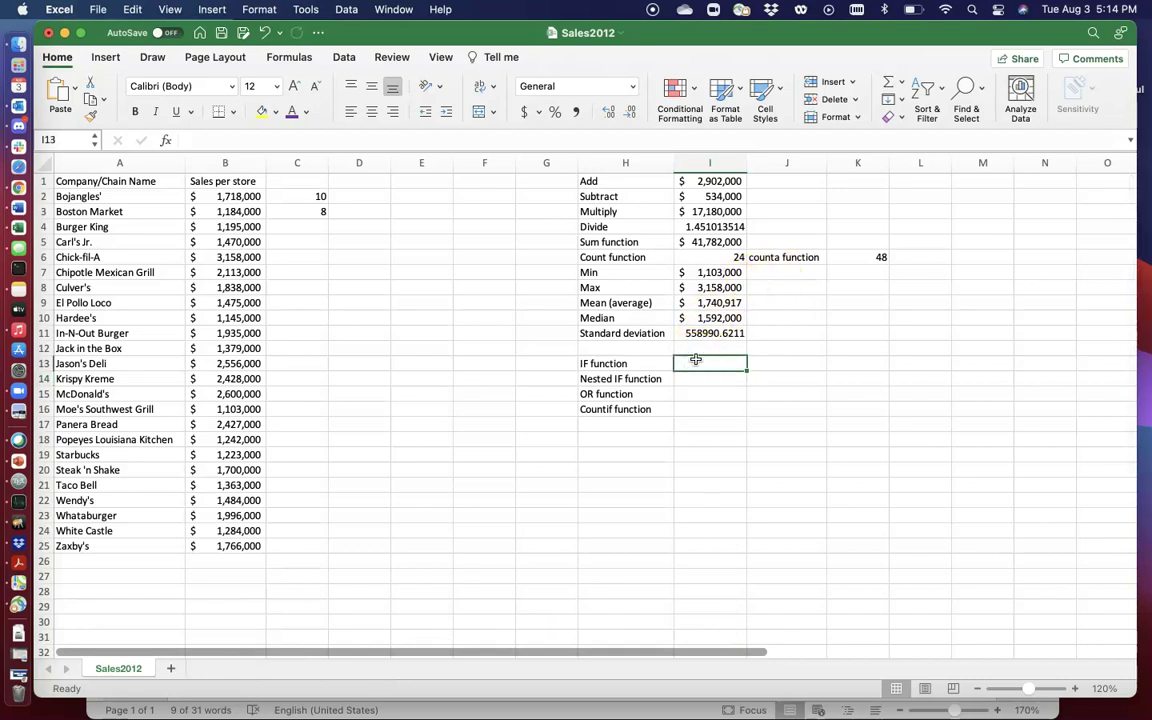
text(=I)
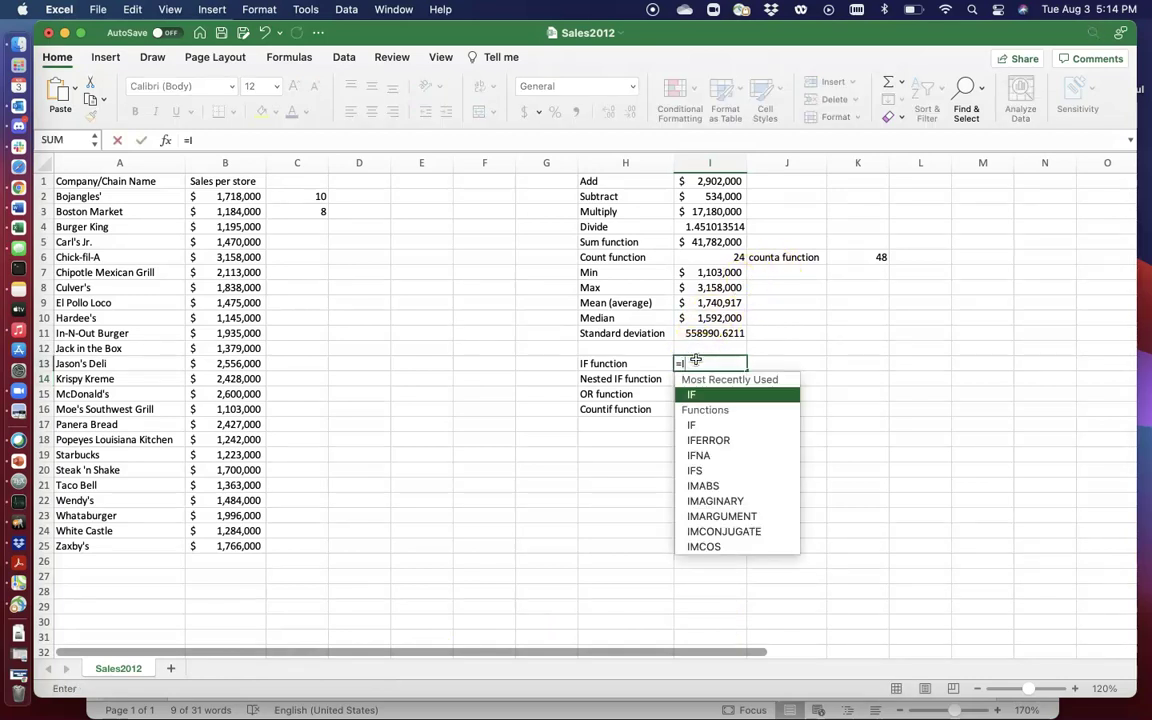
text(F)
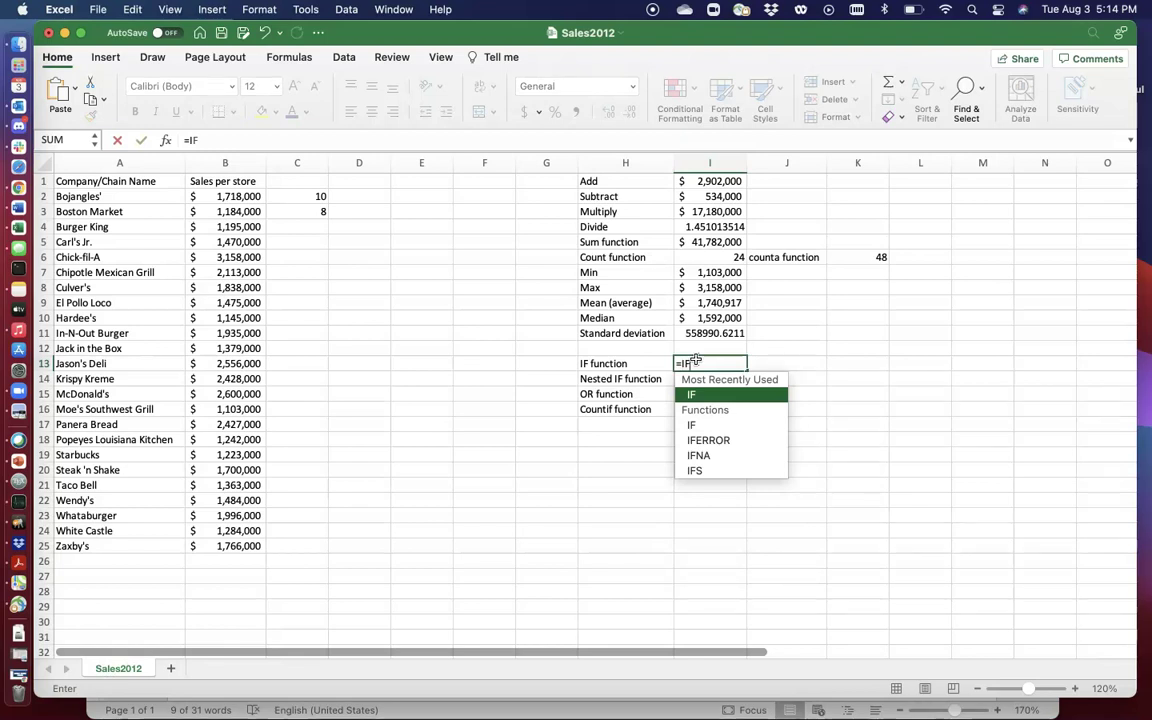
text(()
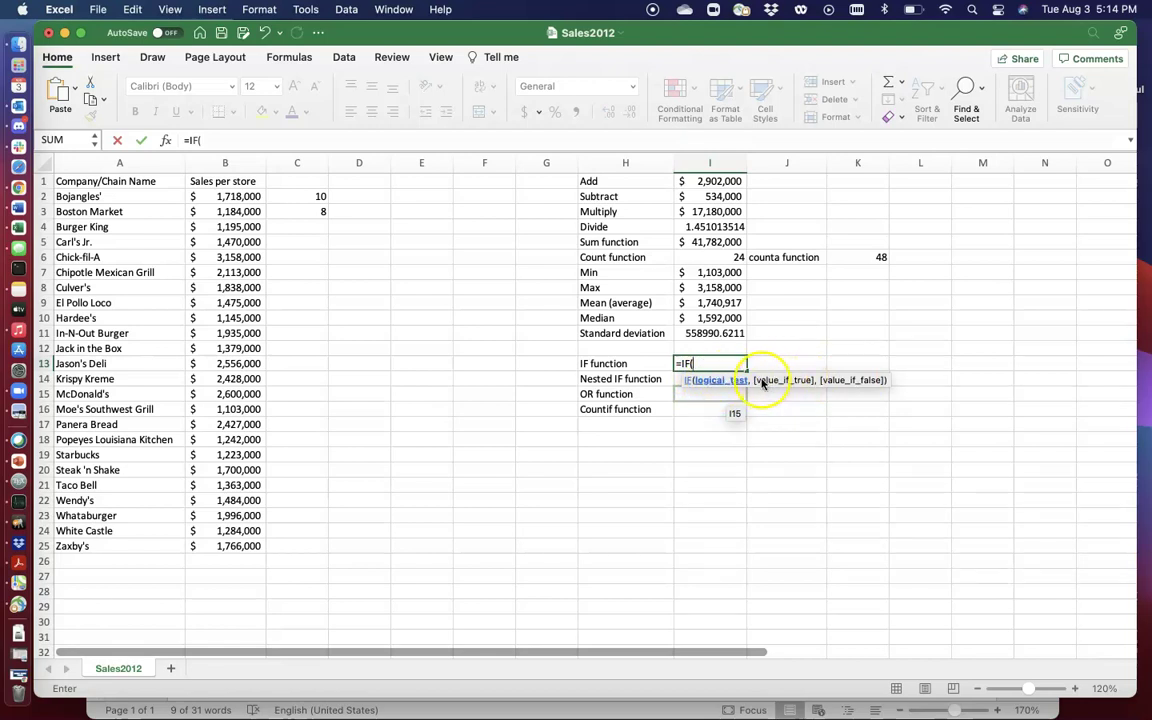
click(855, 389)
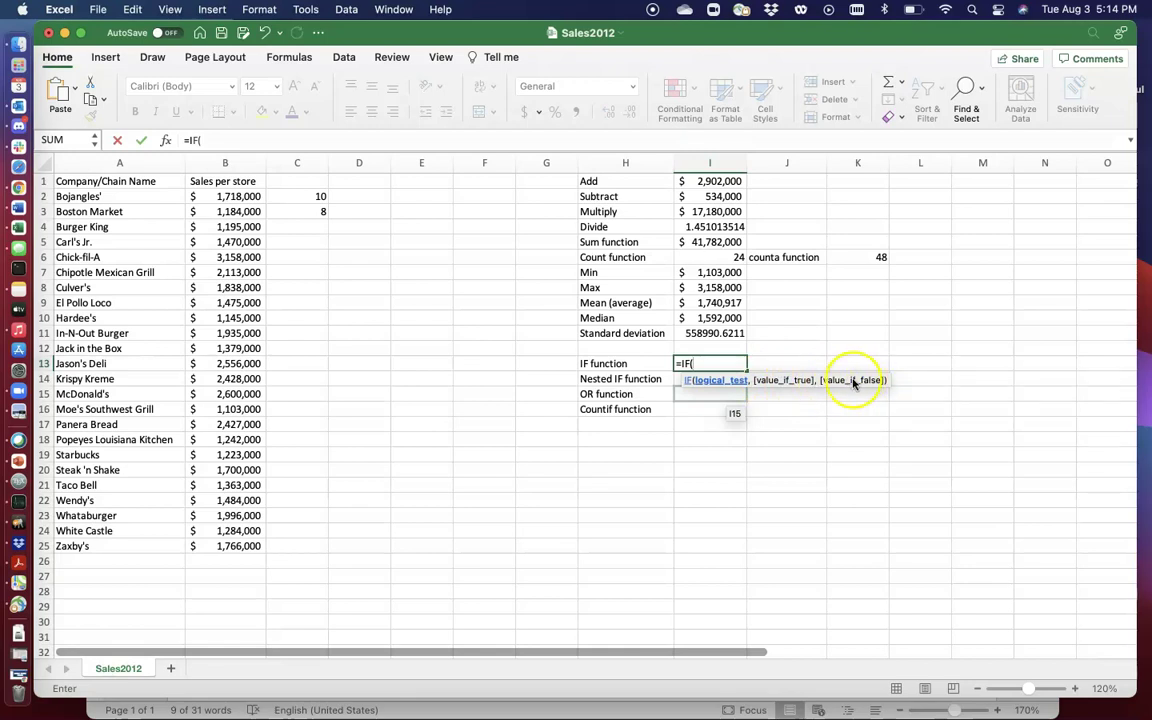
click(725, 390)
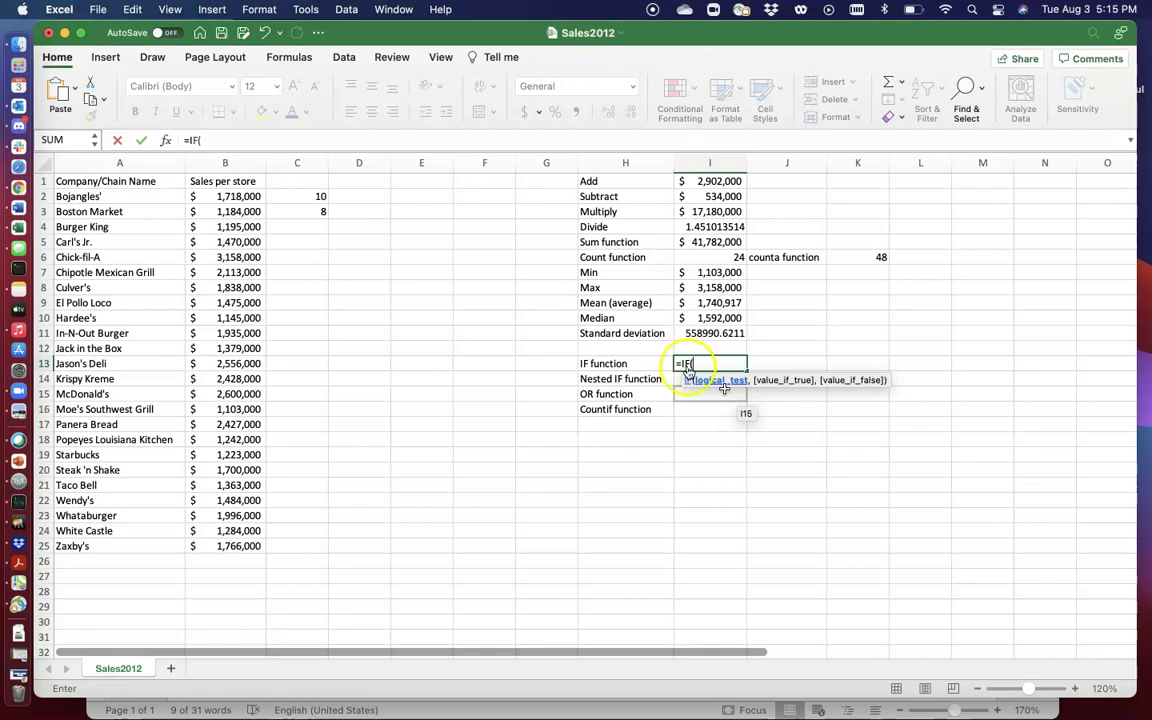
click(231, 198)
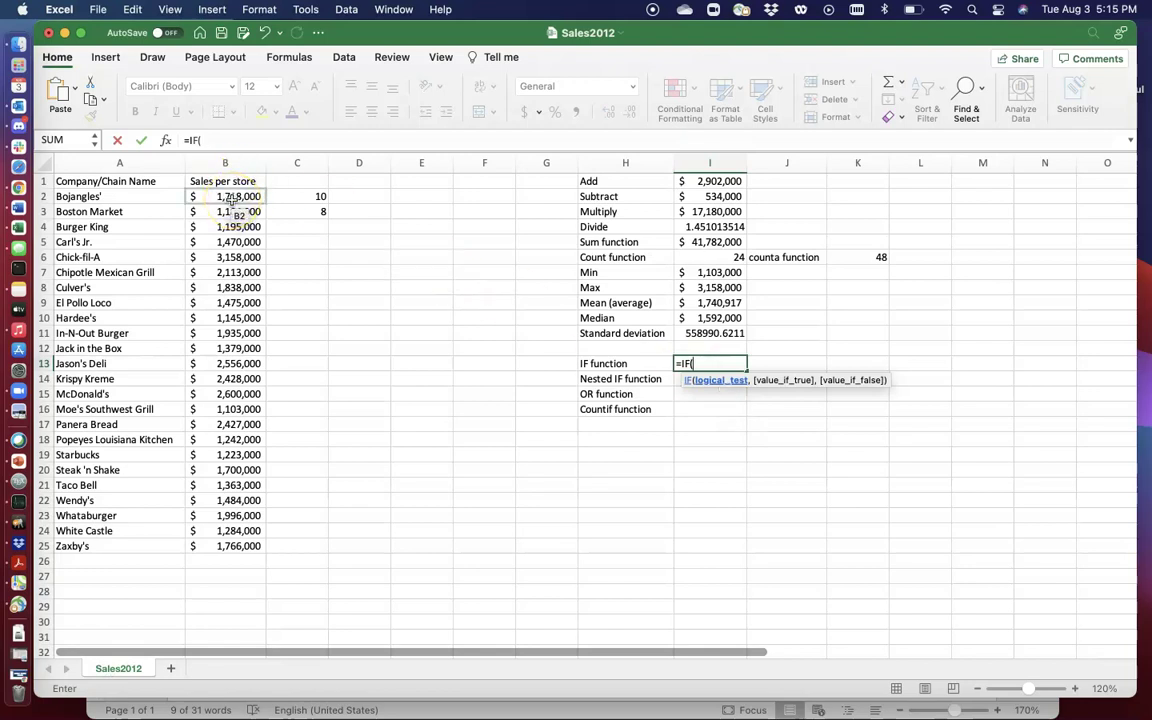
text(>)
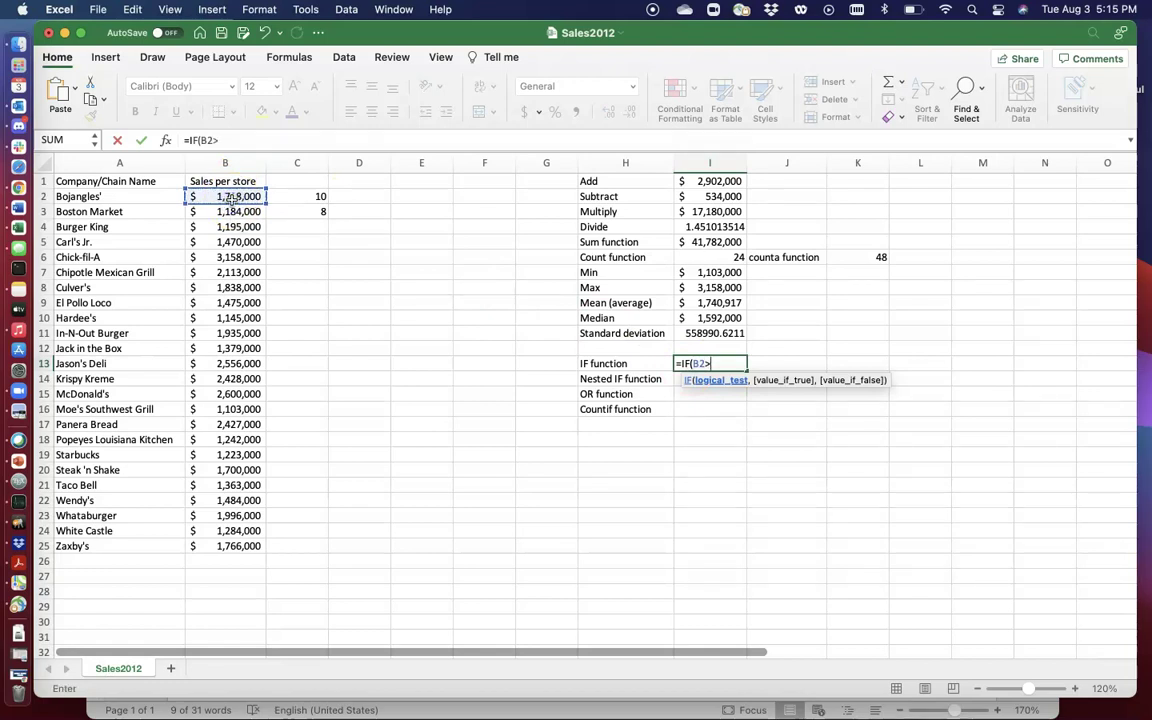
text(1700000)
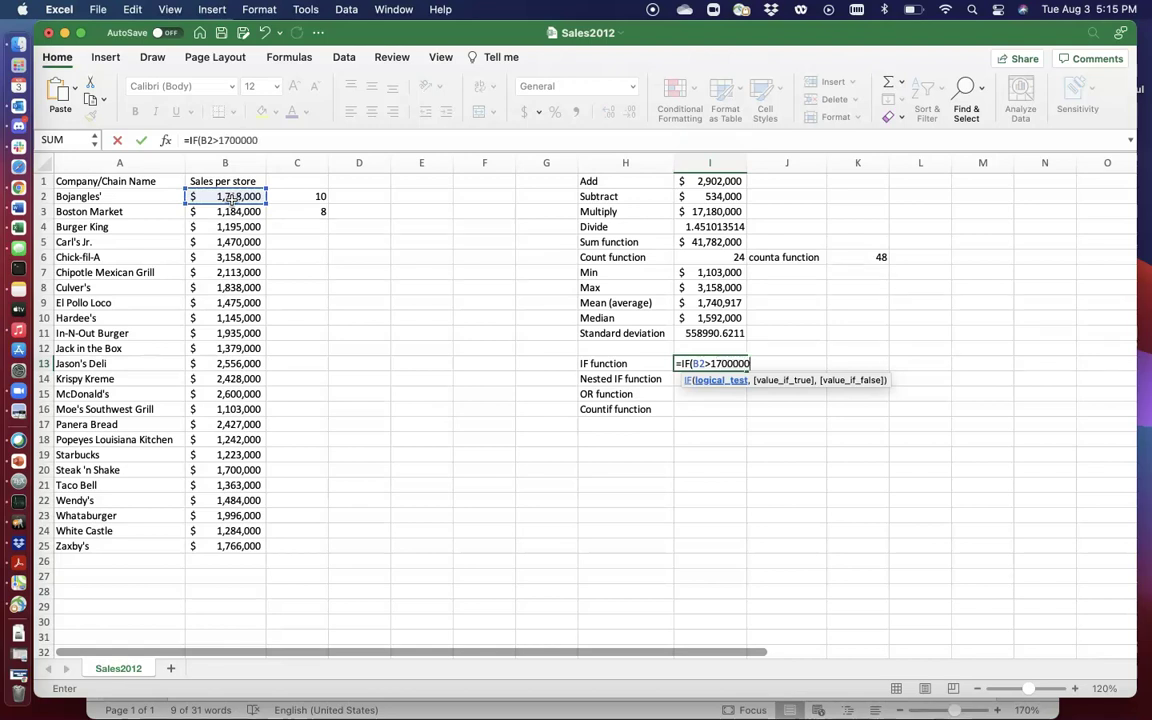
Complete the IF formula in I13 so it returns "Yes" when the test is true and "No" when false
text(,")
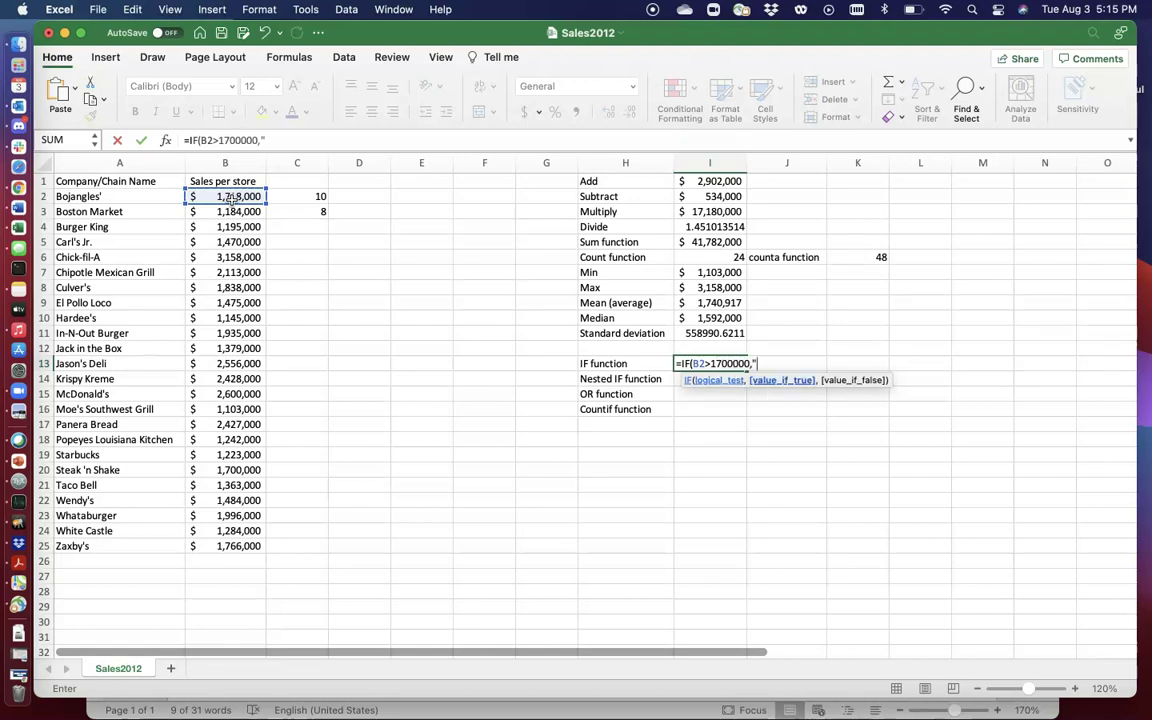
text(Yes")
key(BackSpace)
key(BackSpace)
key(BackSpace)
key(BackSpace)
key(BackSpace)
text(Yes","No")
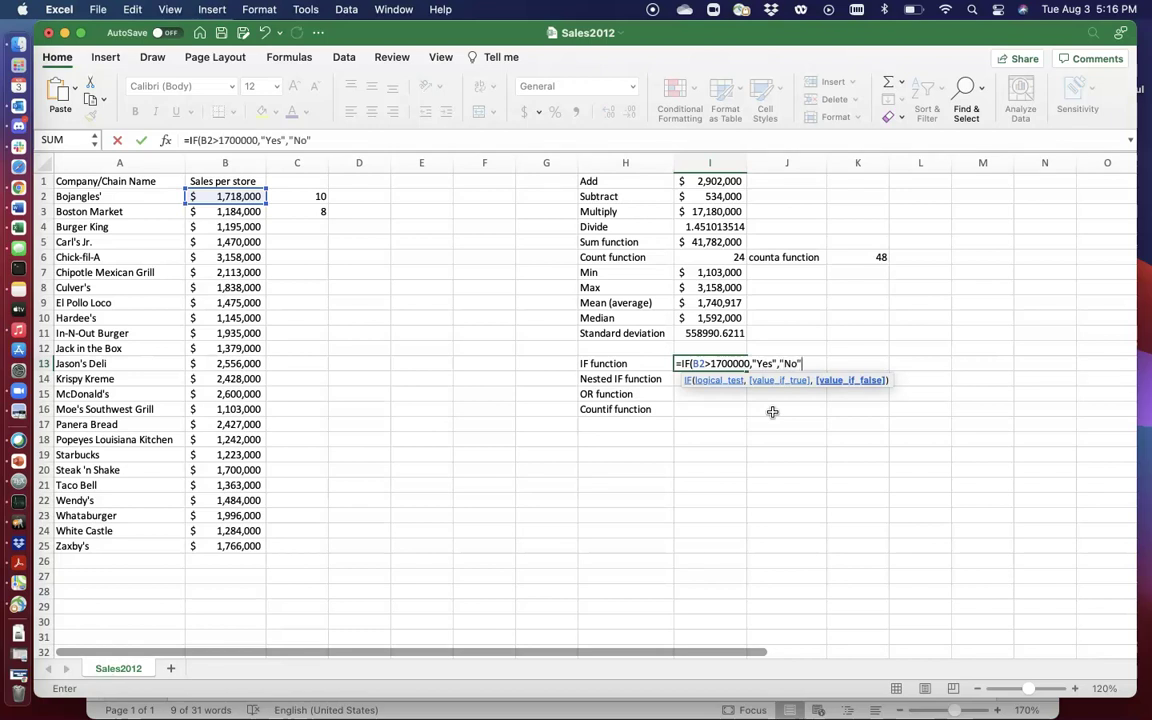
text())
click(698, 366)
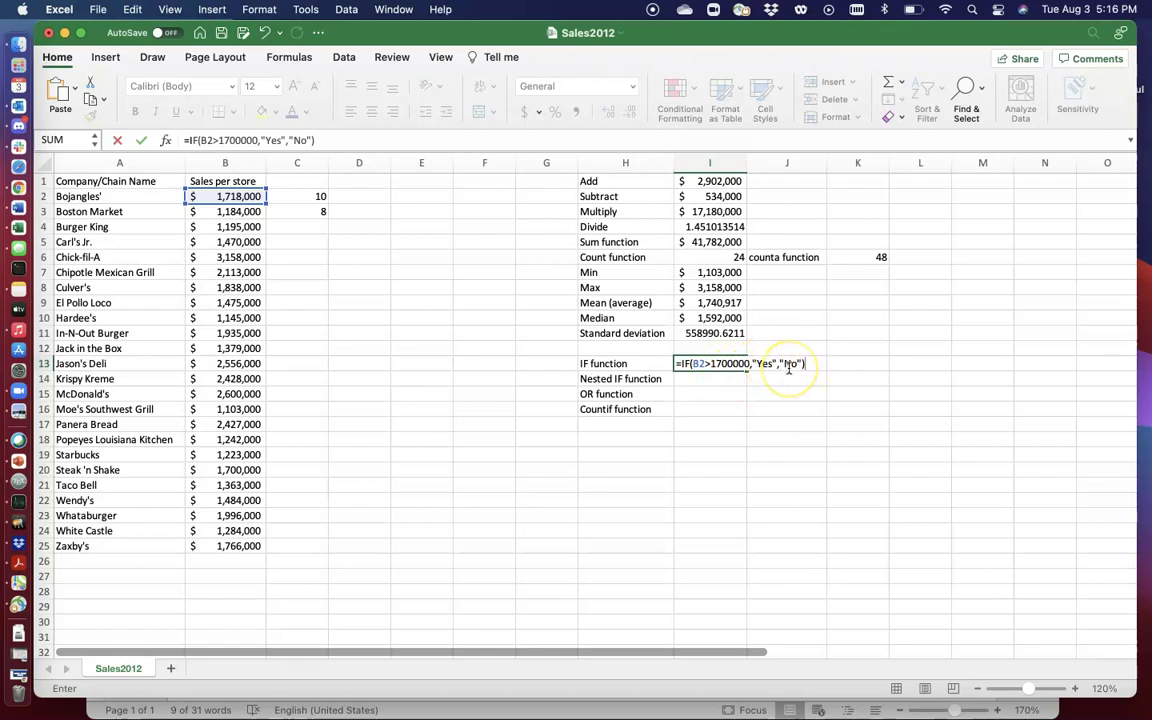
key(Return)
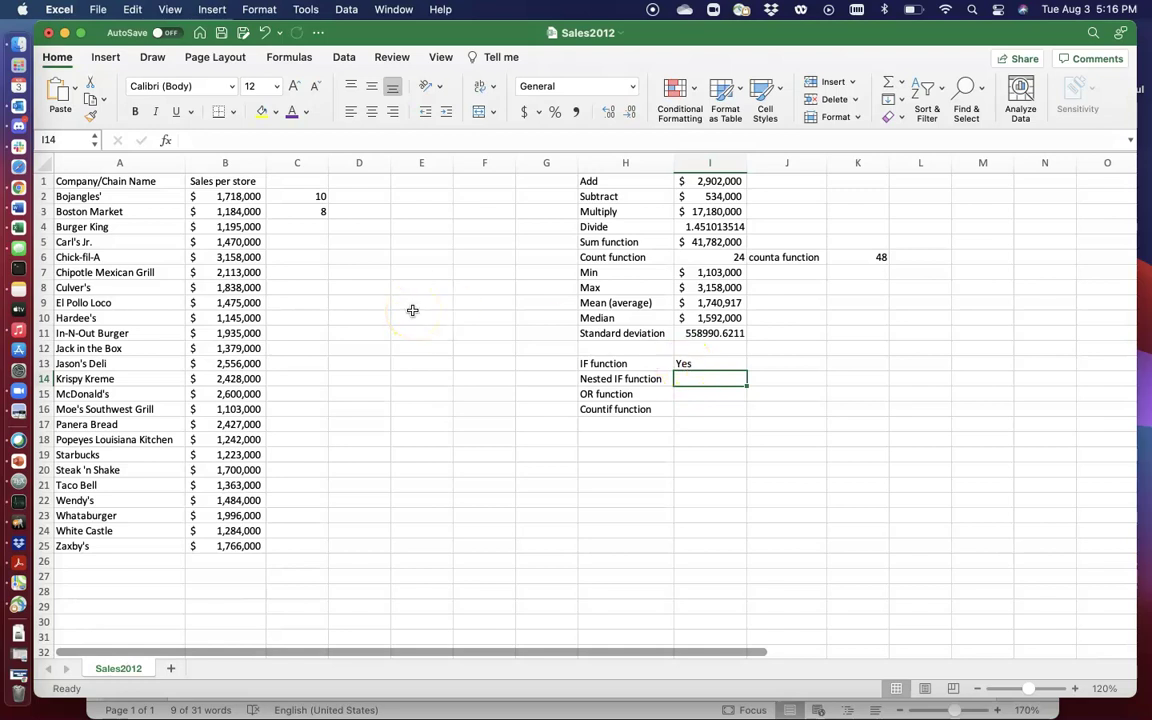
Enter the heading "Sales more than 2 Million" in D1 and fit column D's width to it
click(372, 180)
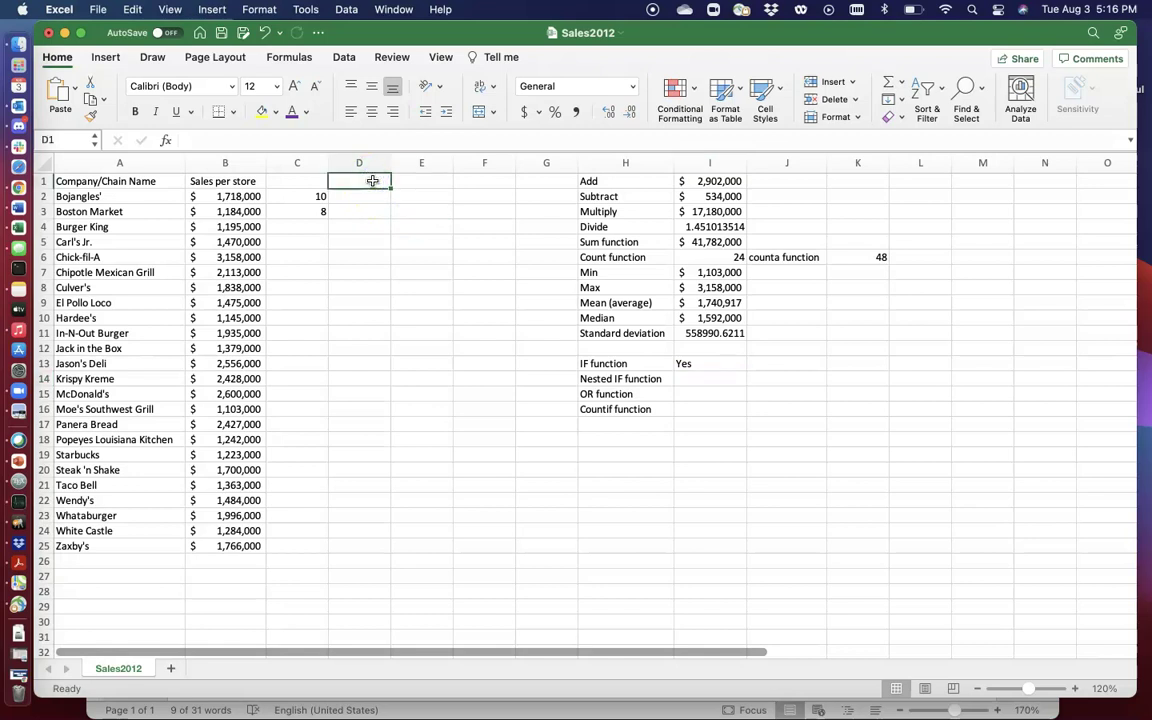
text(Sales more than )
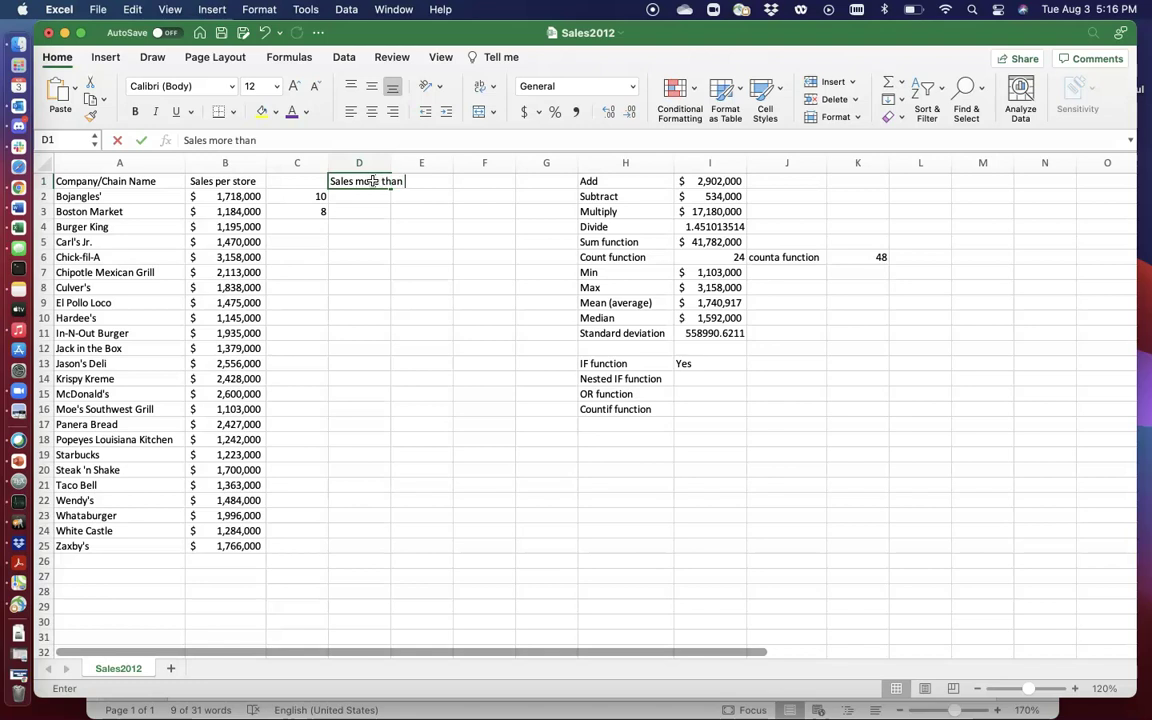
text(2 Million)
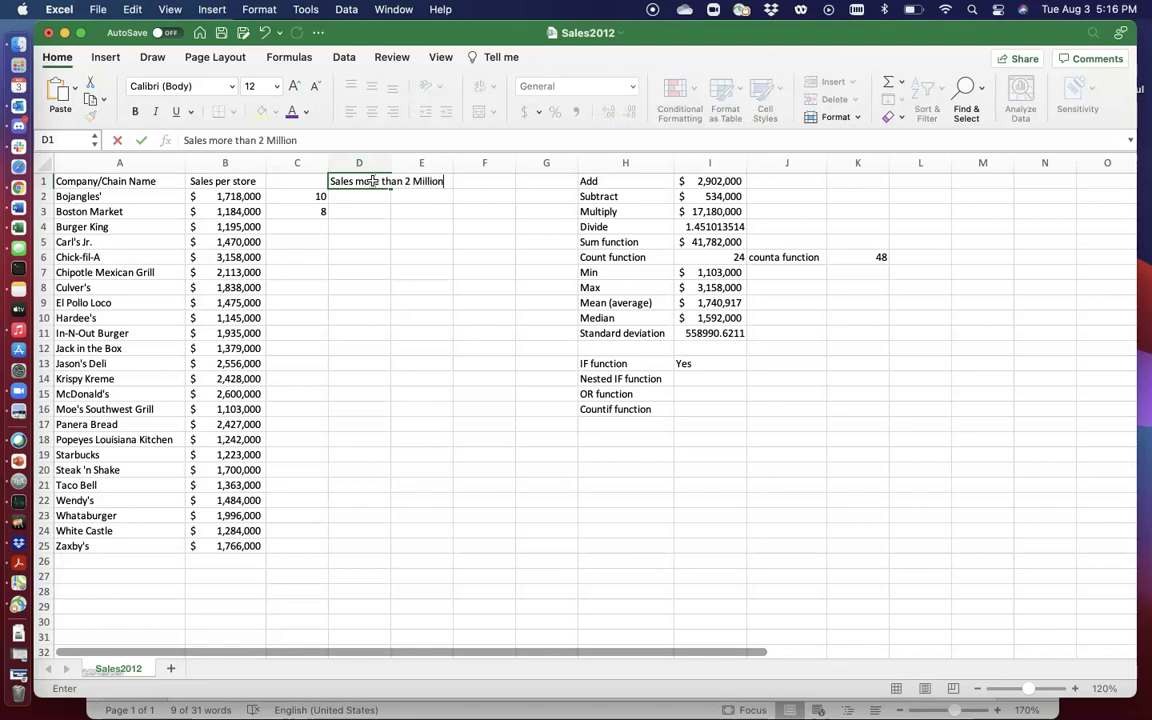
key(Return)
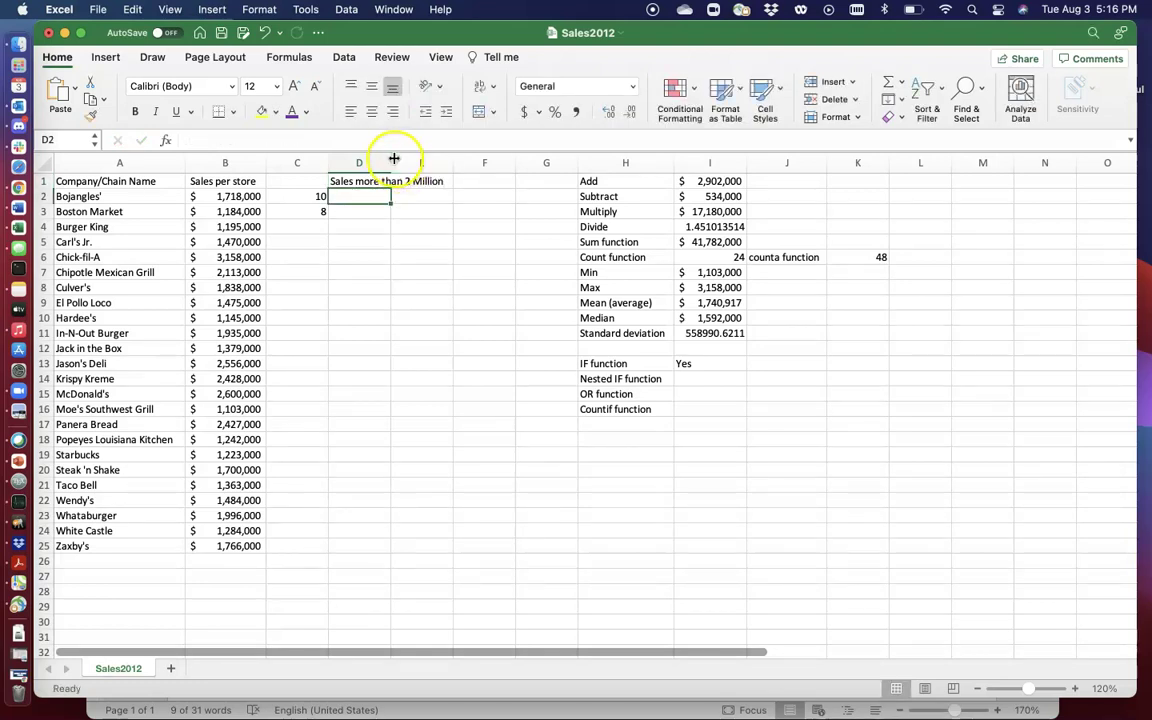
double_click(390, 162)
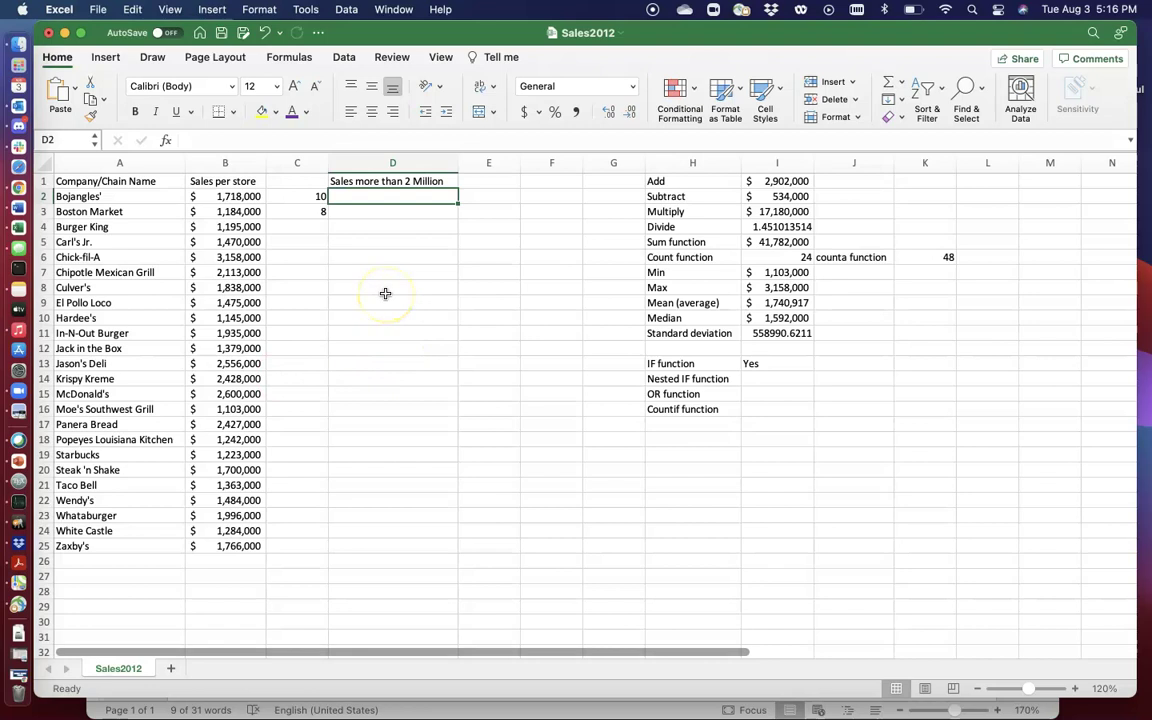
Enter the formula =IF(B2>2000000,"Yes","No") in D2 and review the cell it references
text(=if()
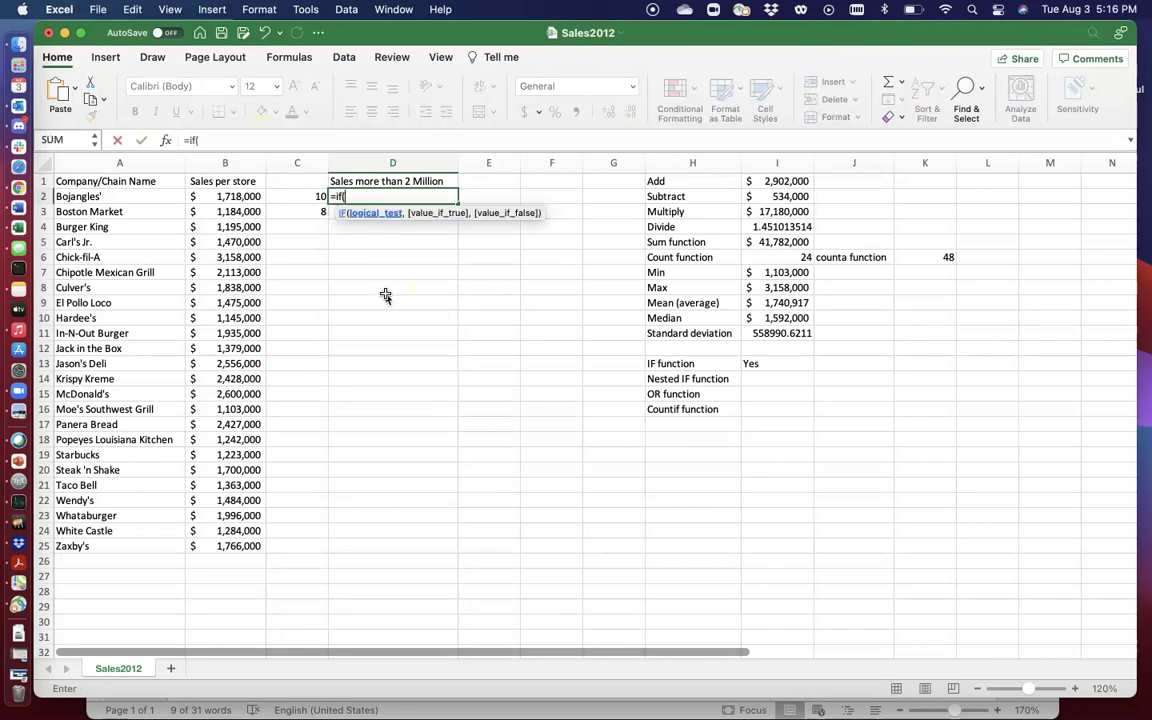
click(240, 195)
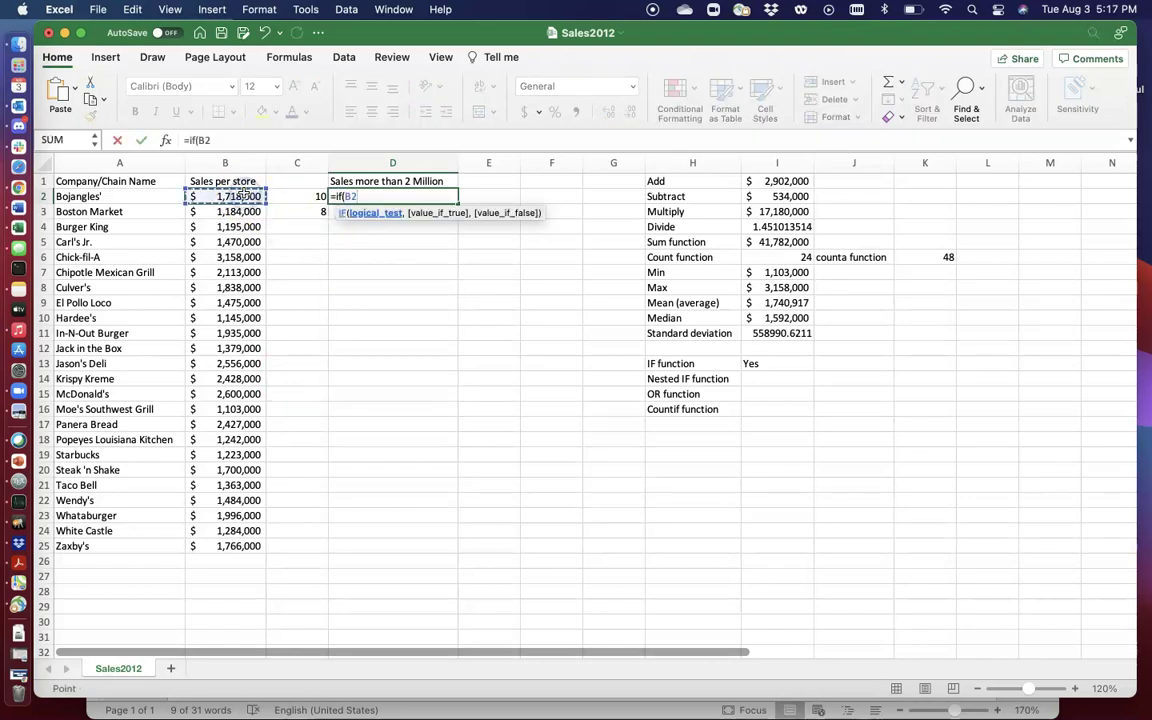
text(>2000)
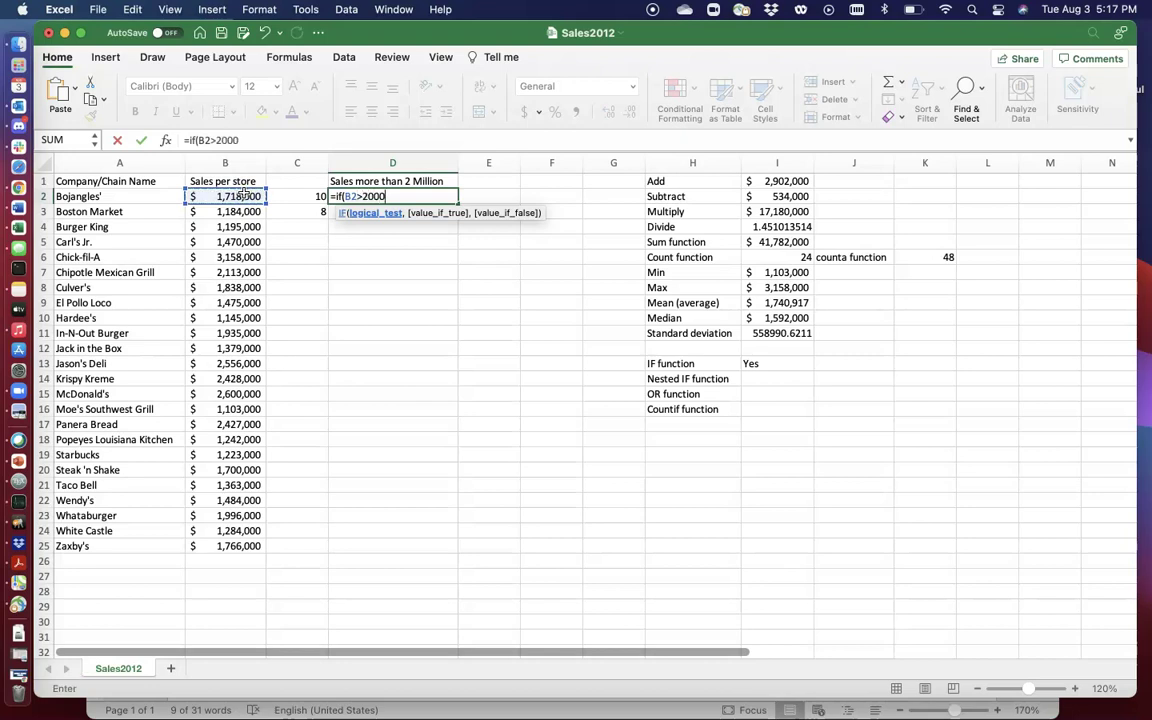
text(000,)
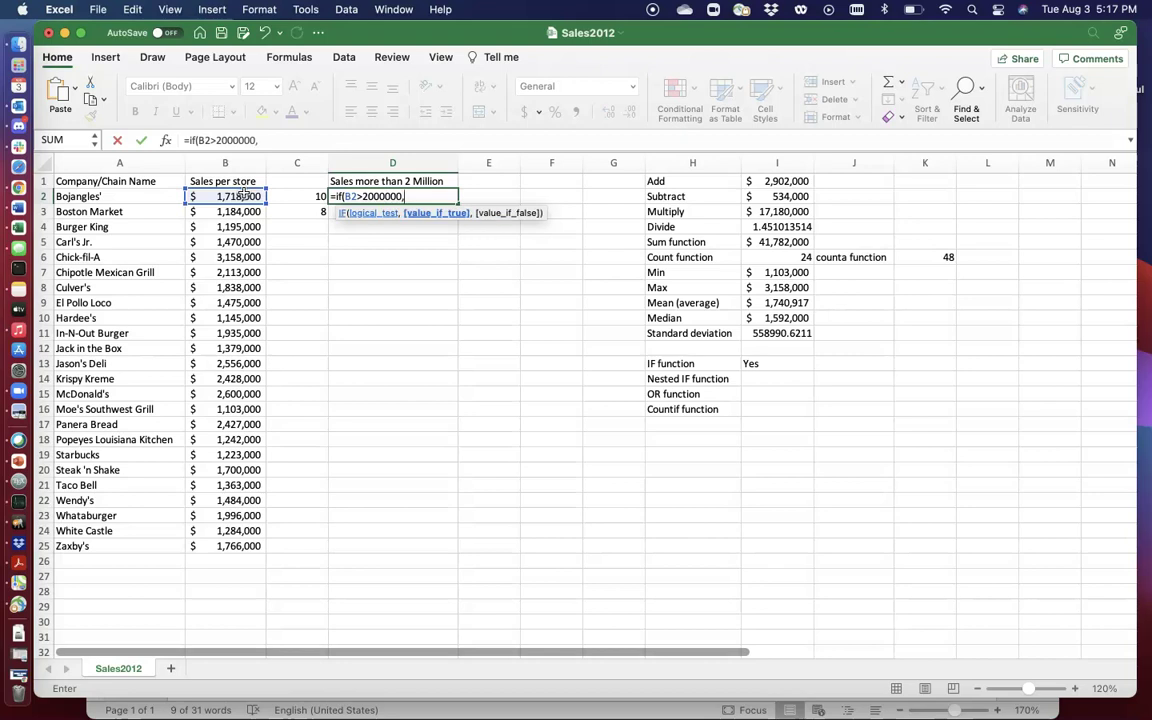
text("Yes",")
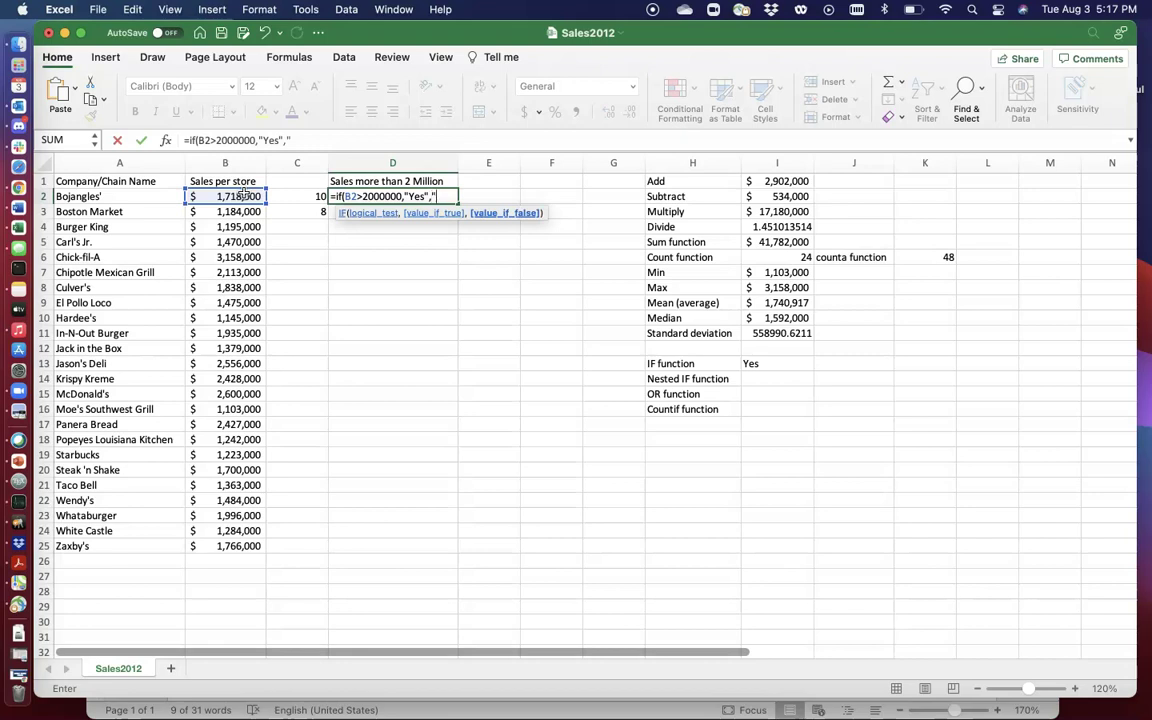
text(No"))
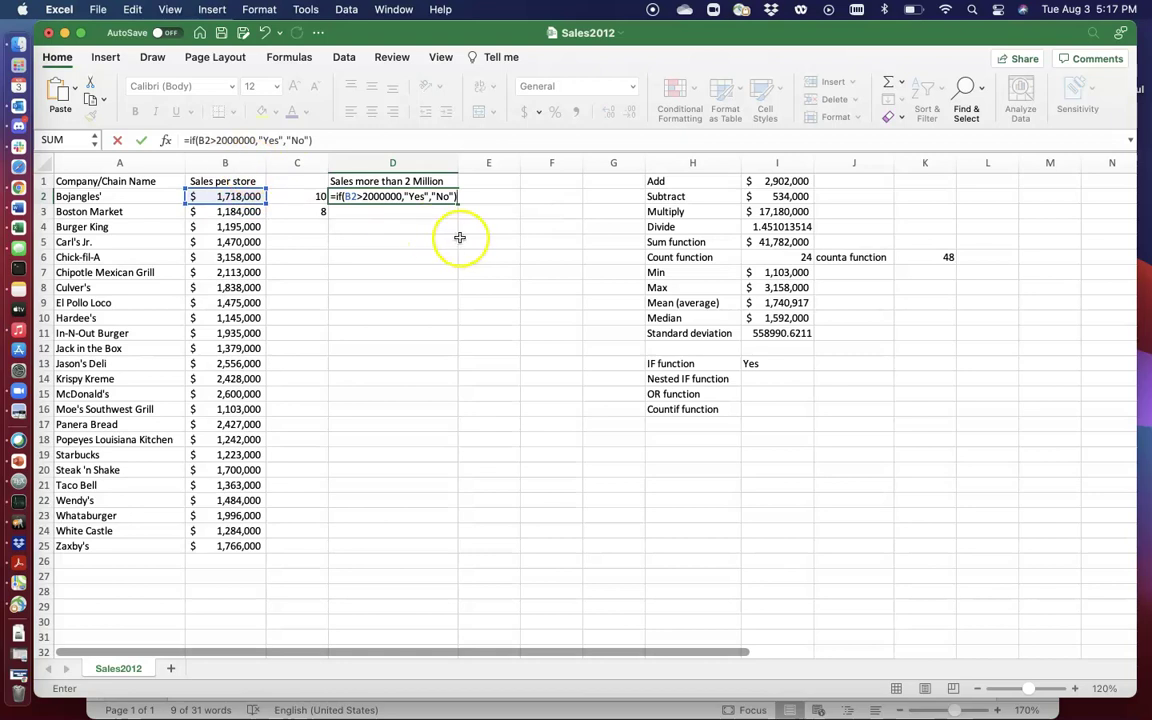
key(Return)
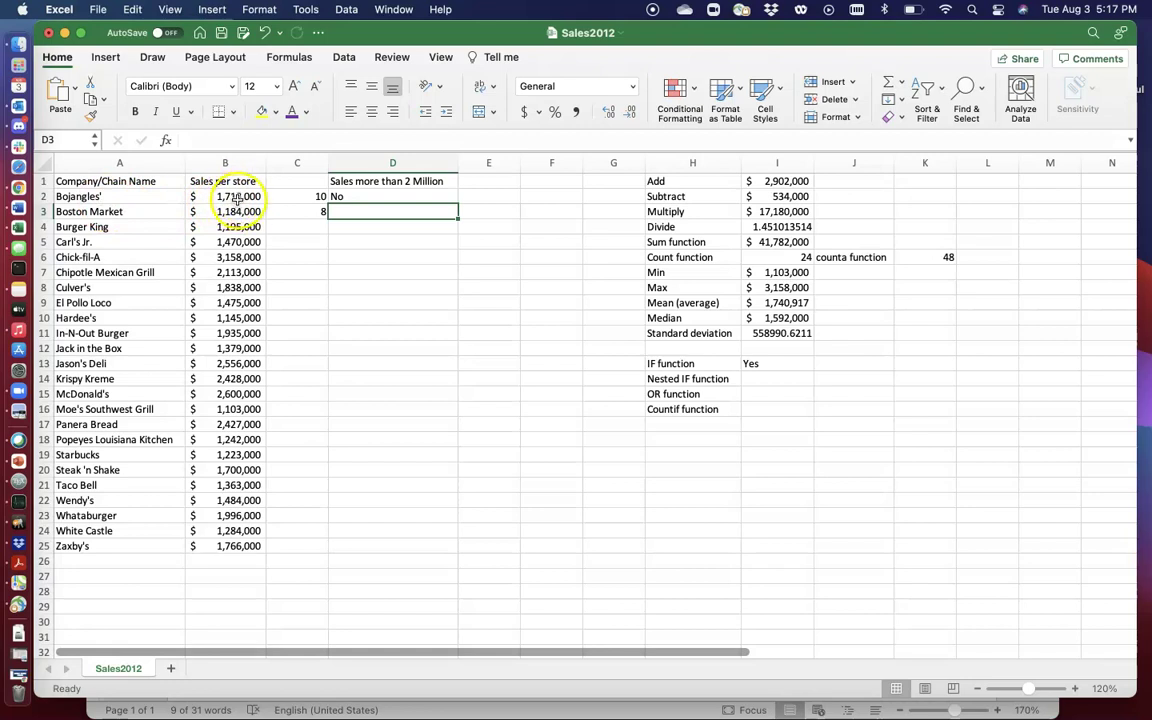
double_click(373, 196)
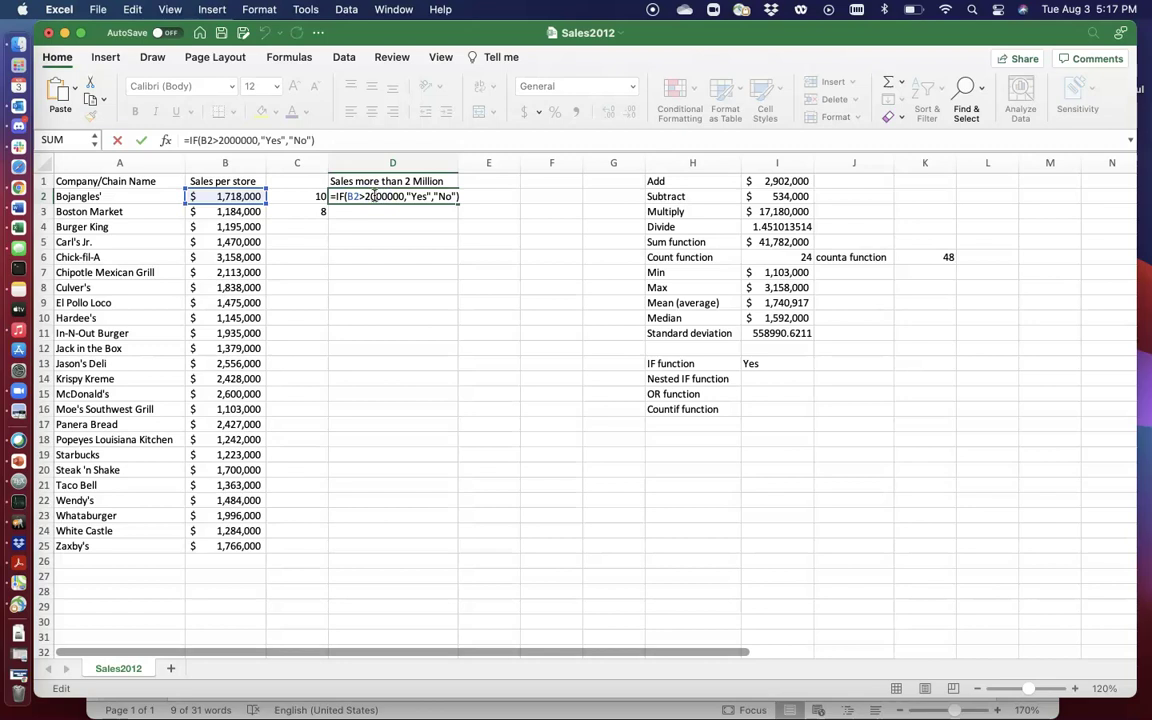
key(Return)
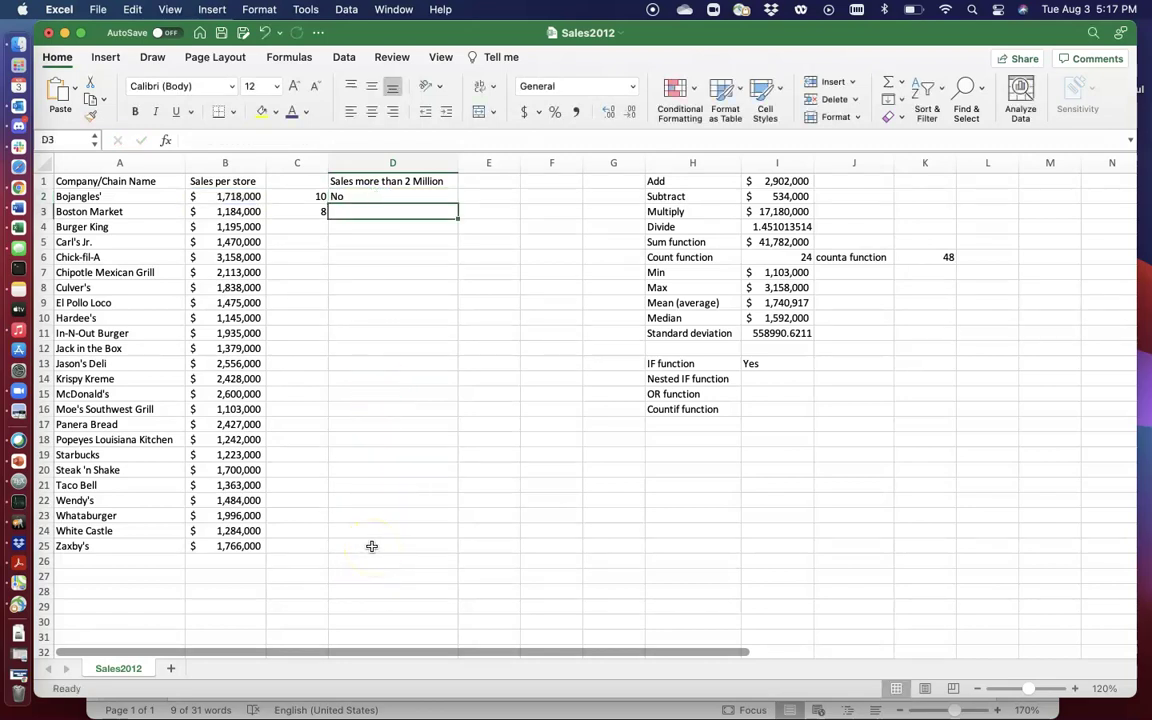
Copy the IF formula from D2 down through D25, and review the formulas in D23 and D2
click(370, 196)
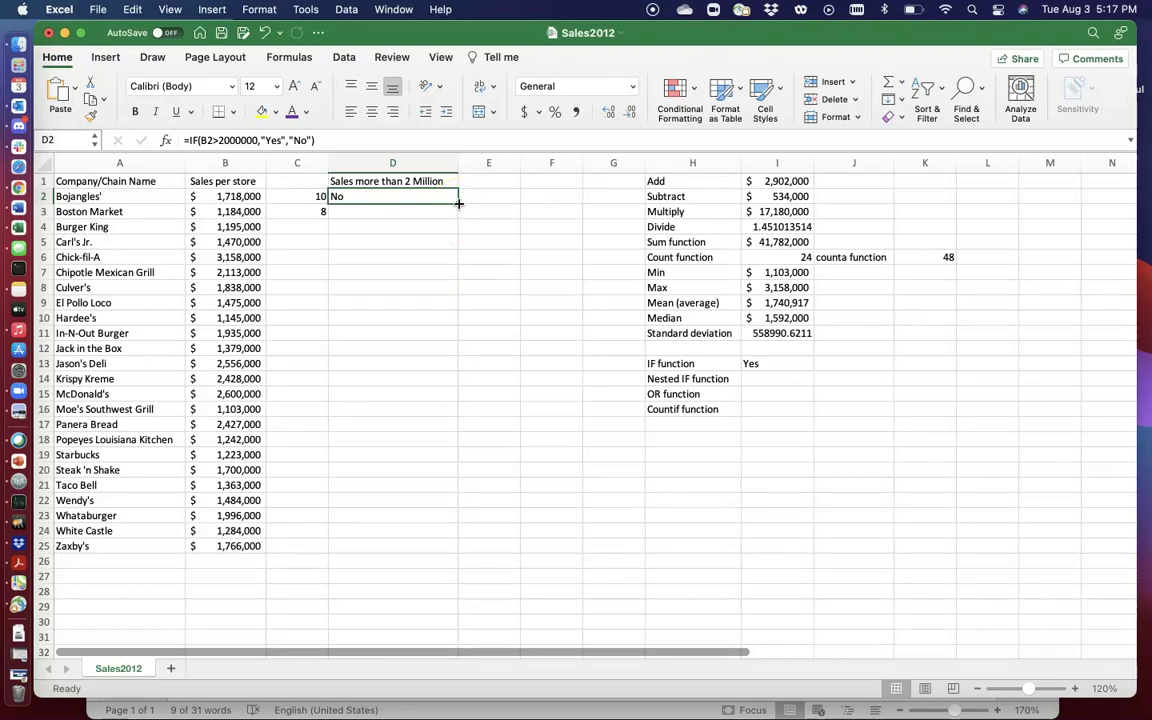
mouse_move(459, 204)
mouse_down()
mouse_move(443, 550)
mouse_move(455, 206)
mouse_up()
drag(459, 204, 448, 548)
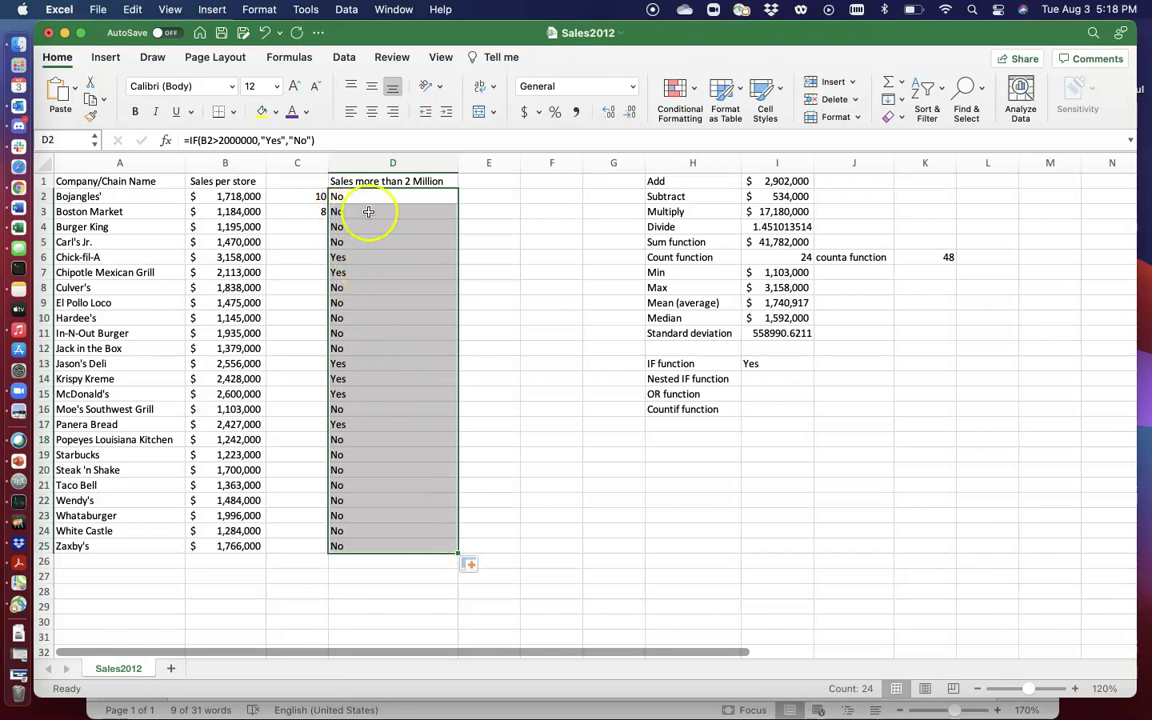
click(391, 519)
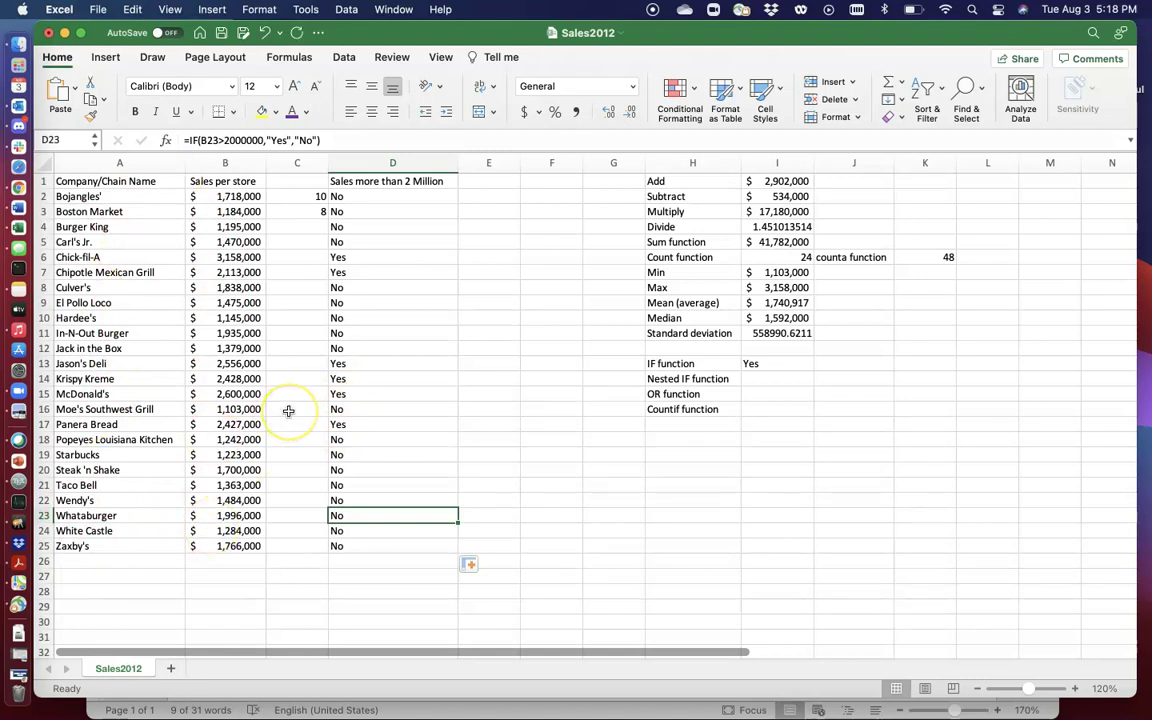
double_click(404, 196)
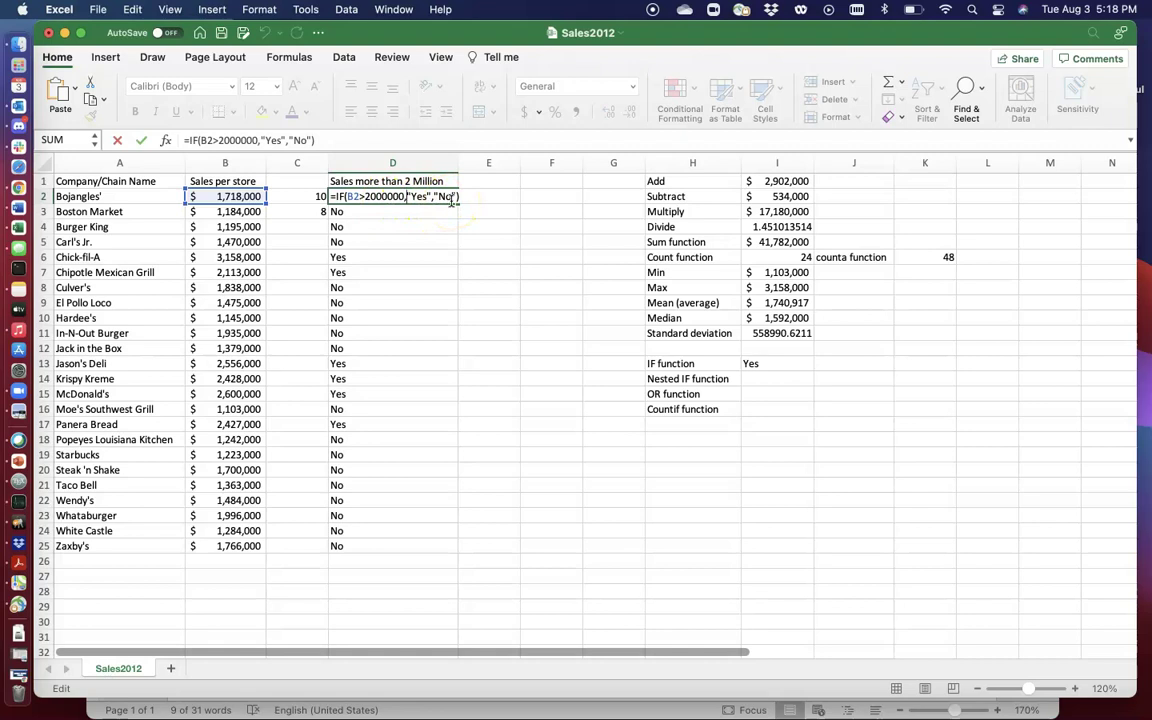
key(Return)
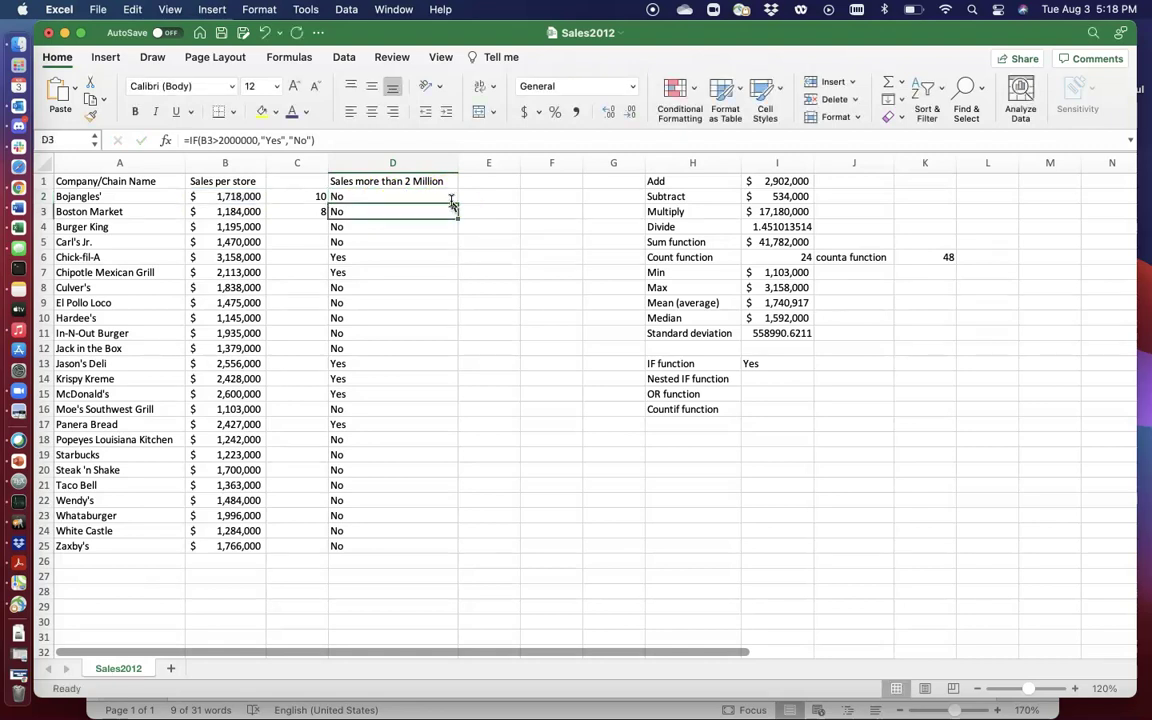
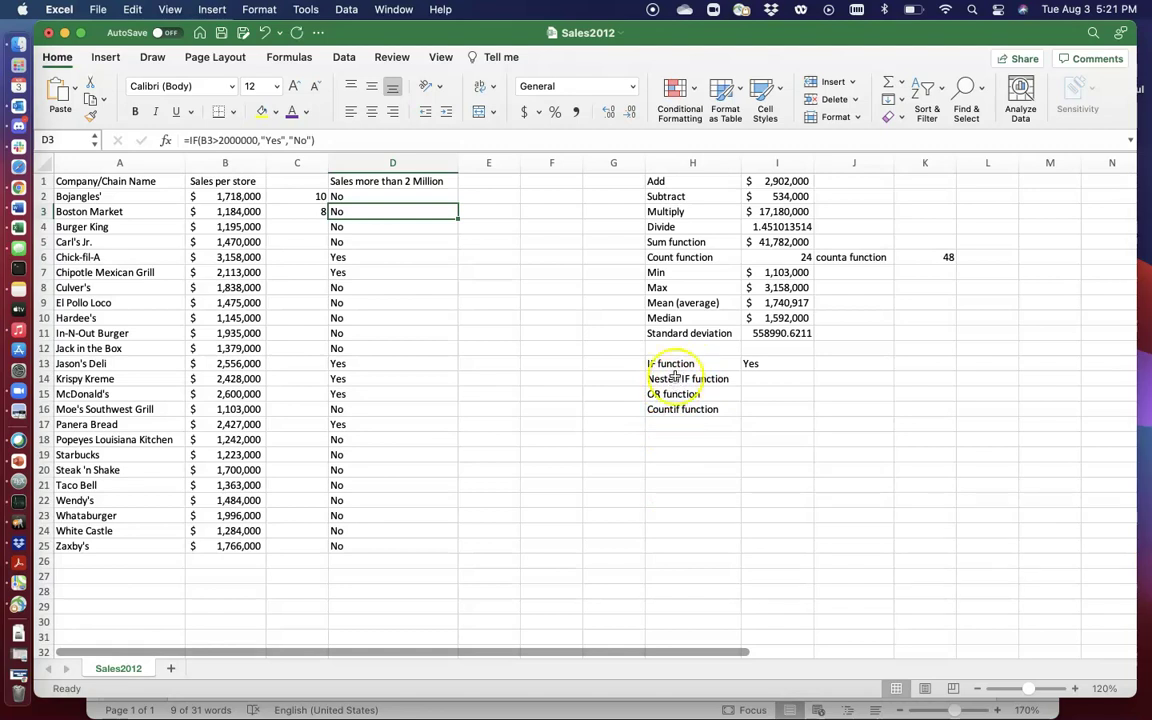
Enter the heading "3 Catagories" in E1
click(490, 182)
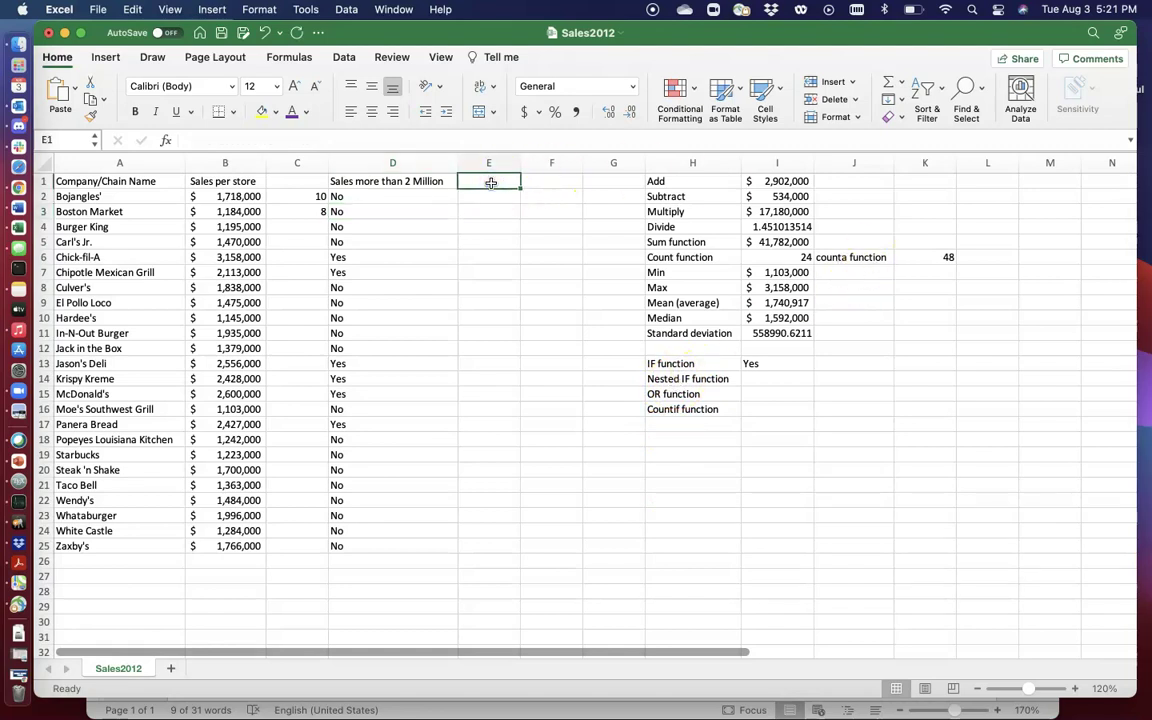
text(3 Cta)
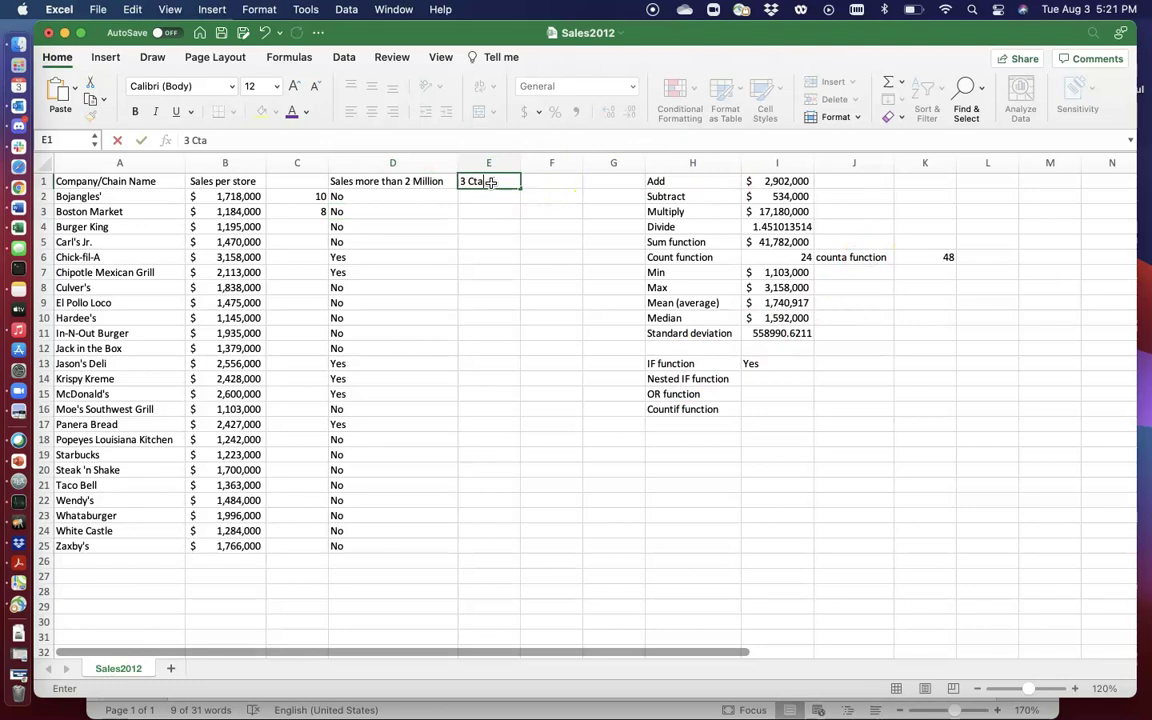
text(gories)
key(Return)
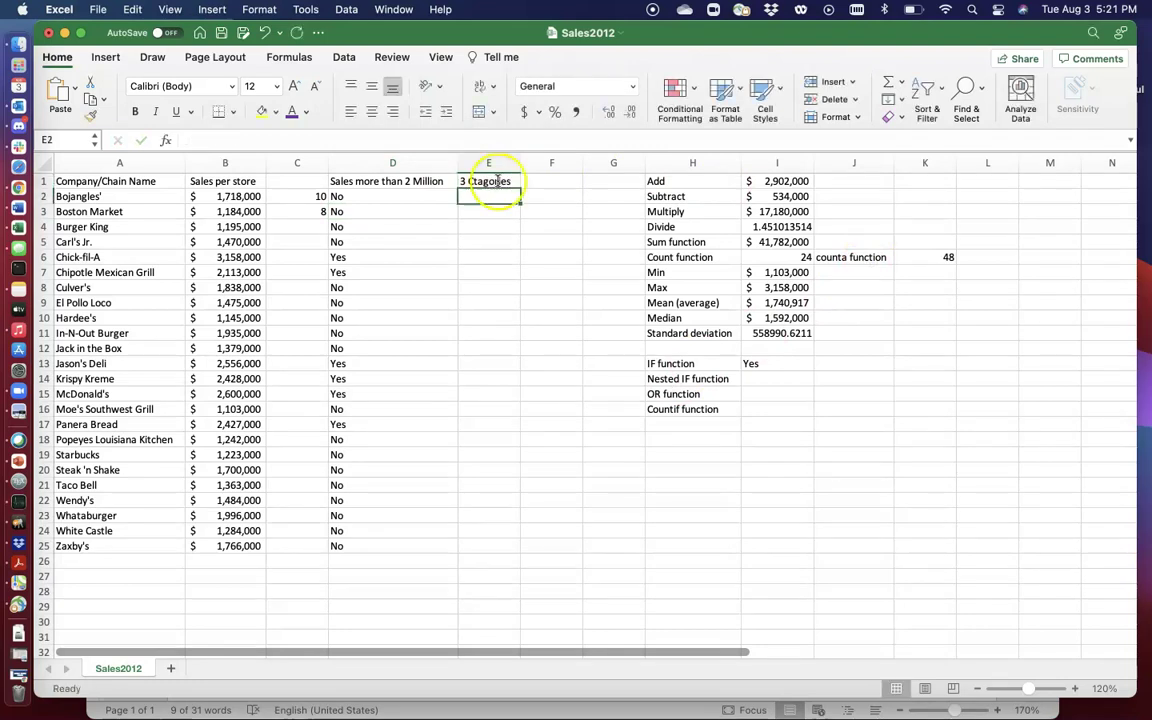
click(500, 180)
double_click(476, 181)
text(a)
key(Return)
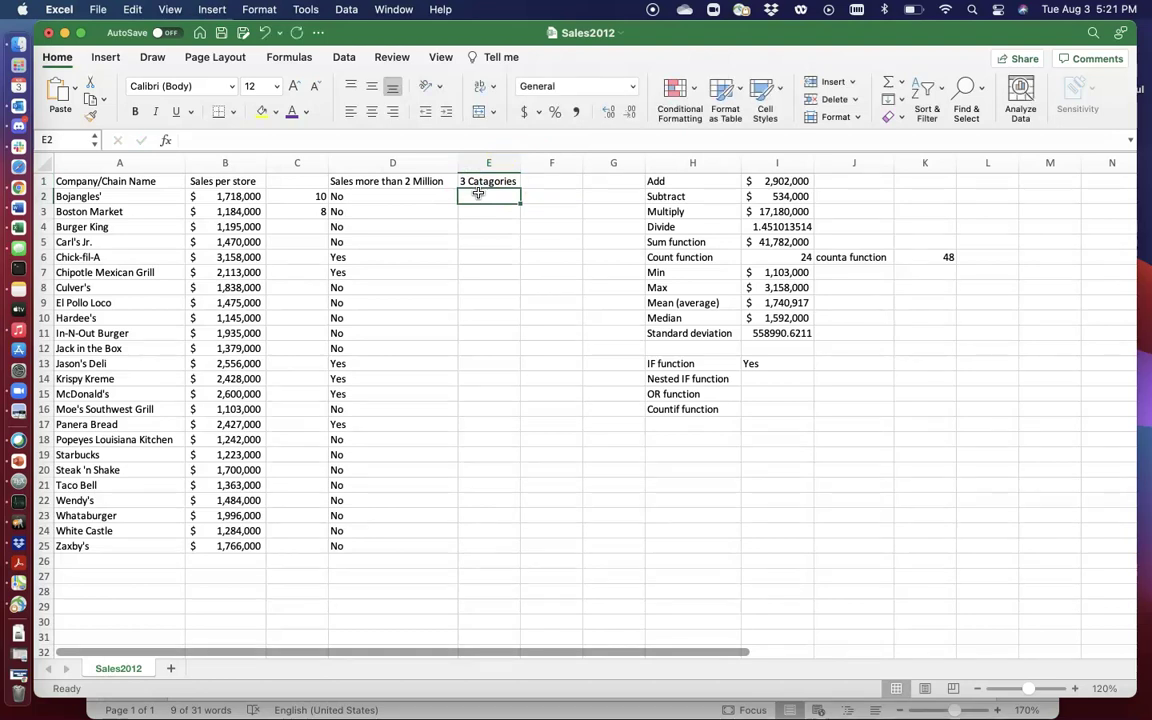
Start an IF formula in E2 whose logical test checks B2 with the less-than operator
text(=)
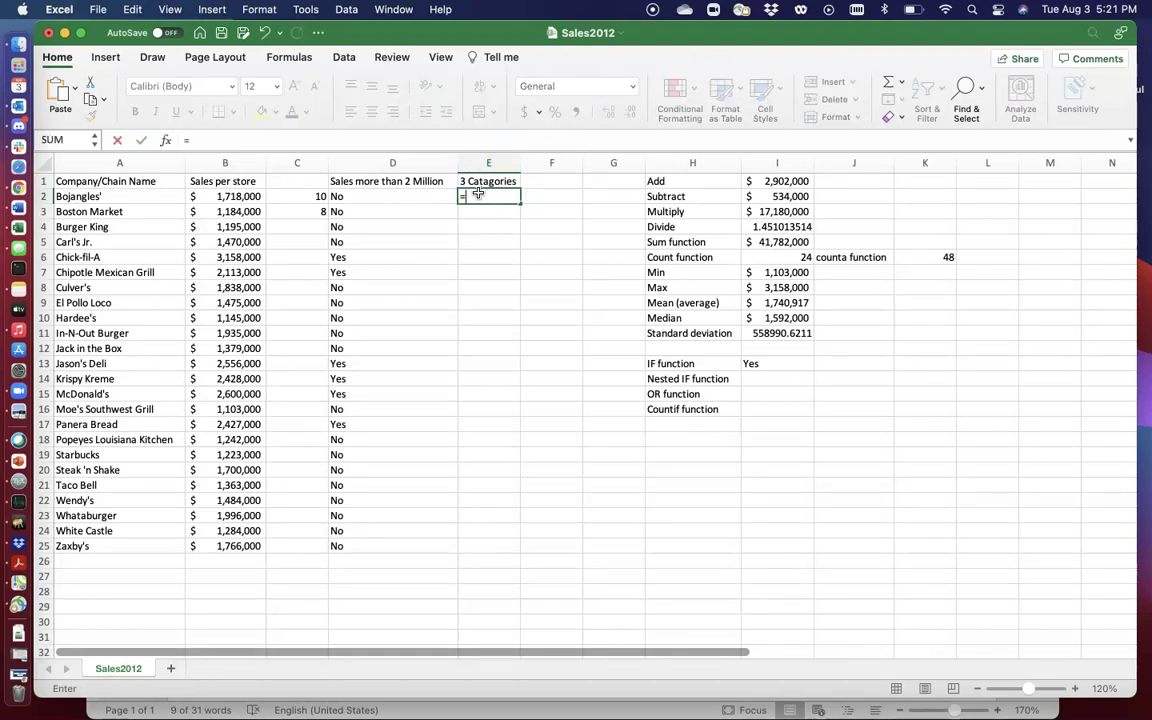
text(if()
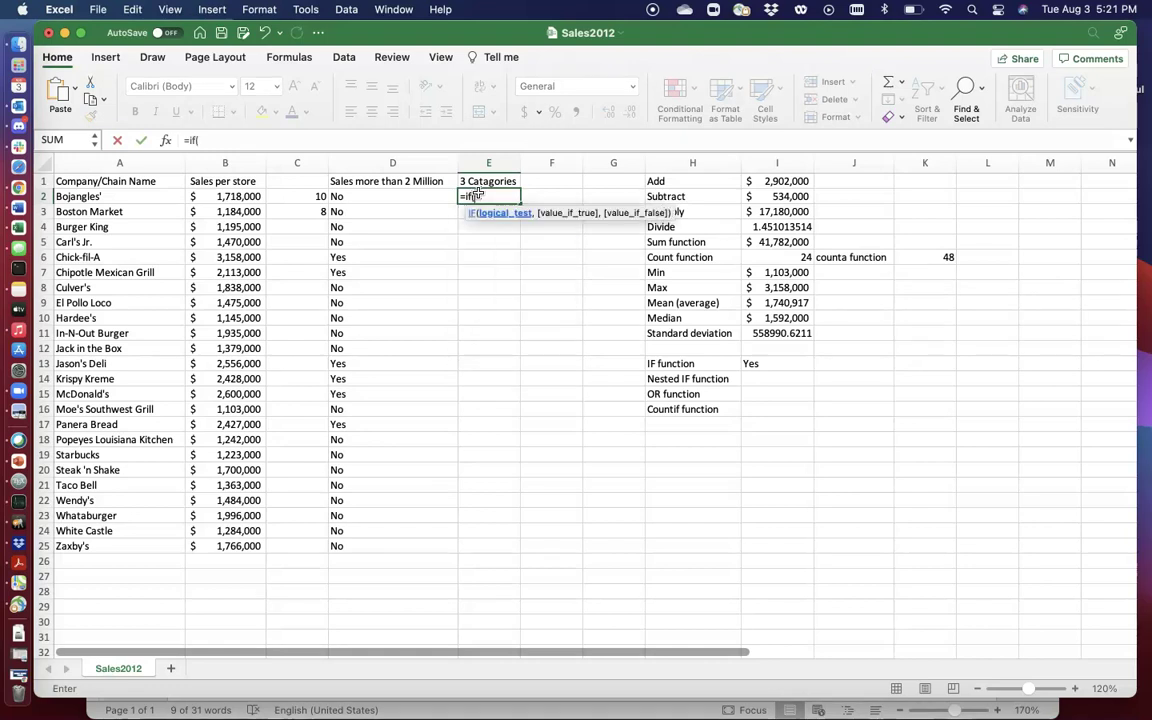
click(249, 197)
text(<)
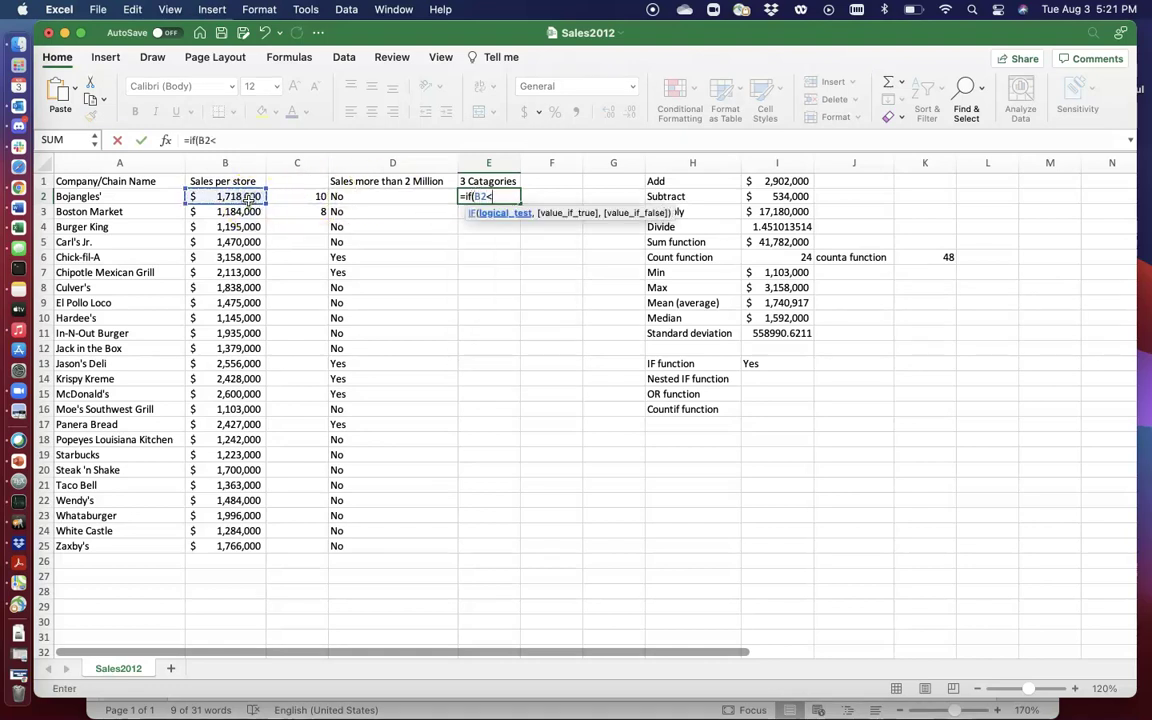
text(2000000,)
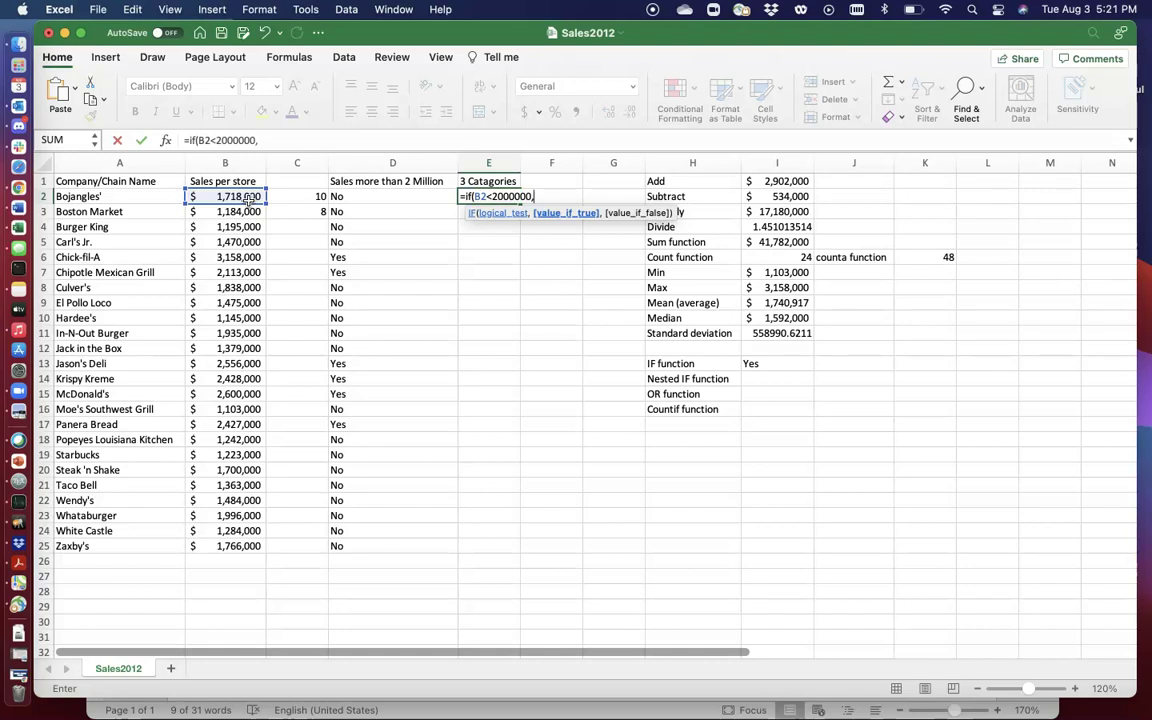
text("Low")
key(BackSpace)
key(BackSpace)
key(BackSpace)
key(BackSpace)
key(BackSpace)
key(BackSpace)
key(BackSpace)
key(BackSpace)
key(BackSpace)
key(BackSpace)
key(BackSpace)
key(BackSpace)
key(BackSpace)
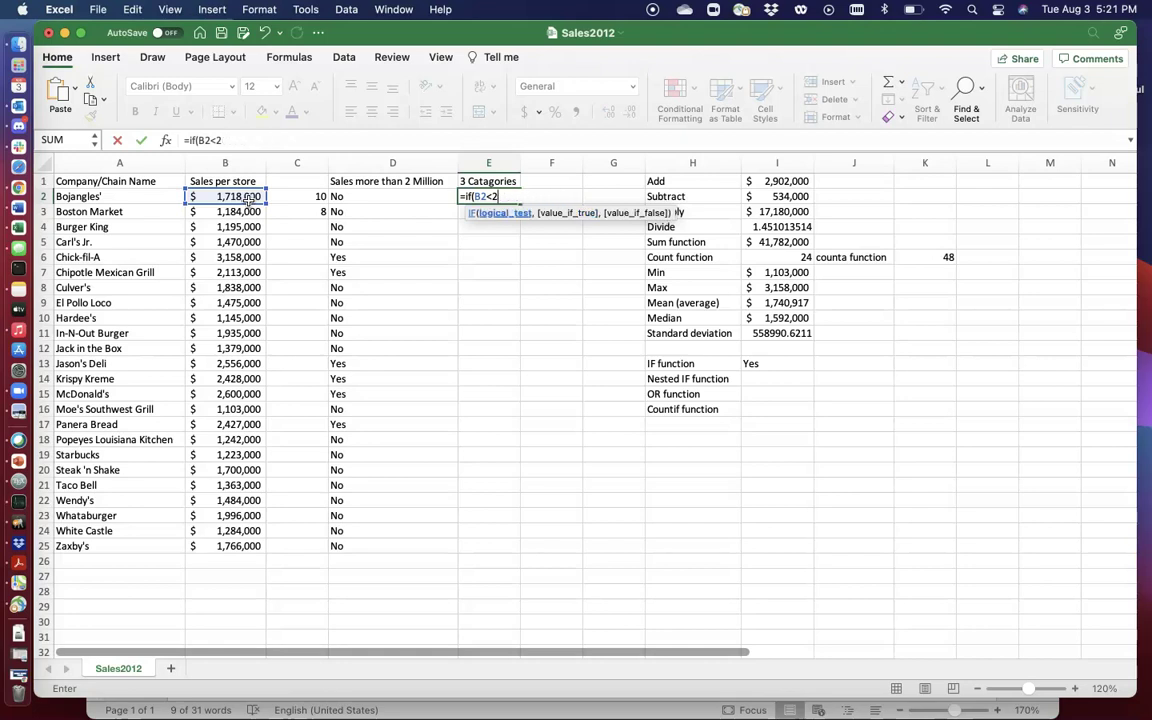
Complete the first logical test in E2 with 1800000 and make it return "Low" when true
text(1800000)
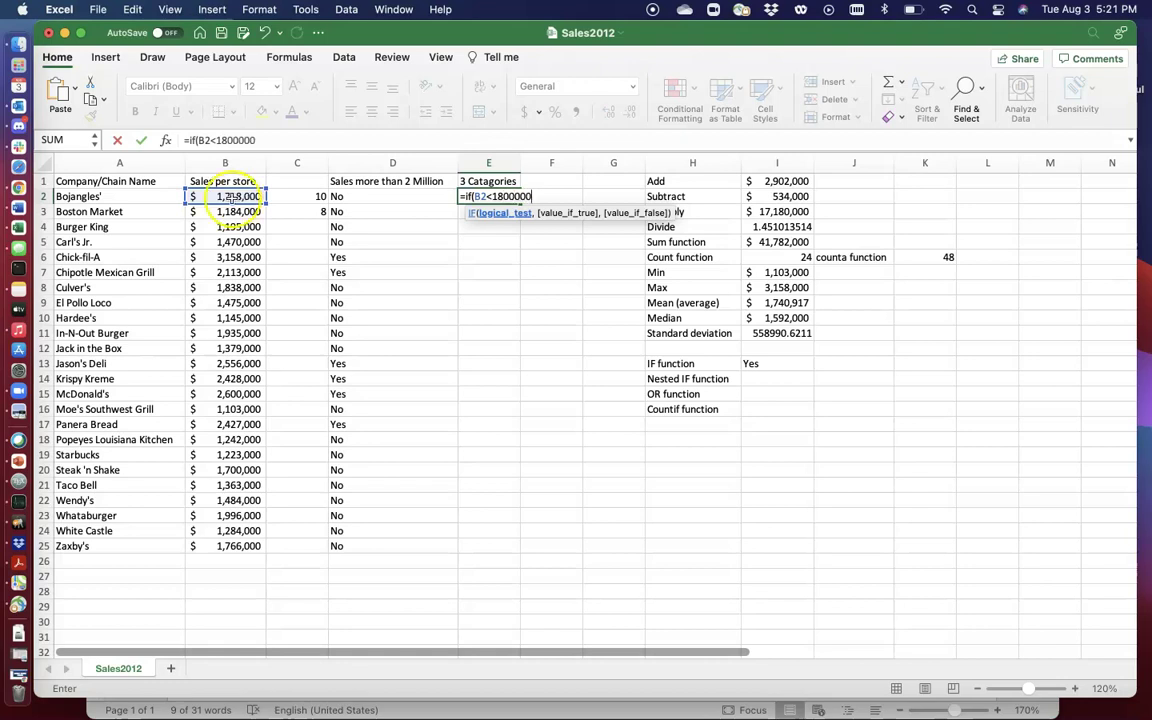
text(,")
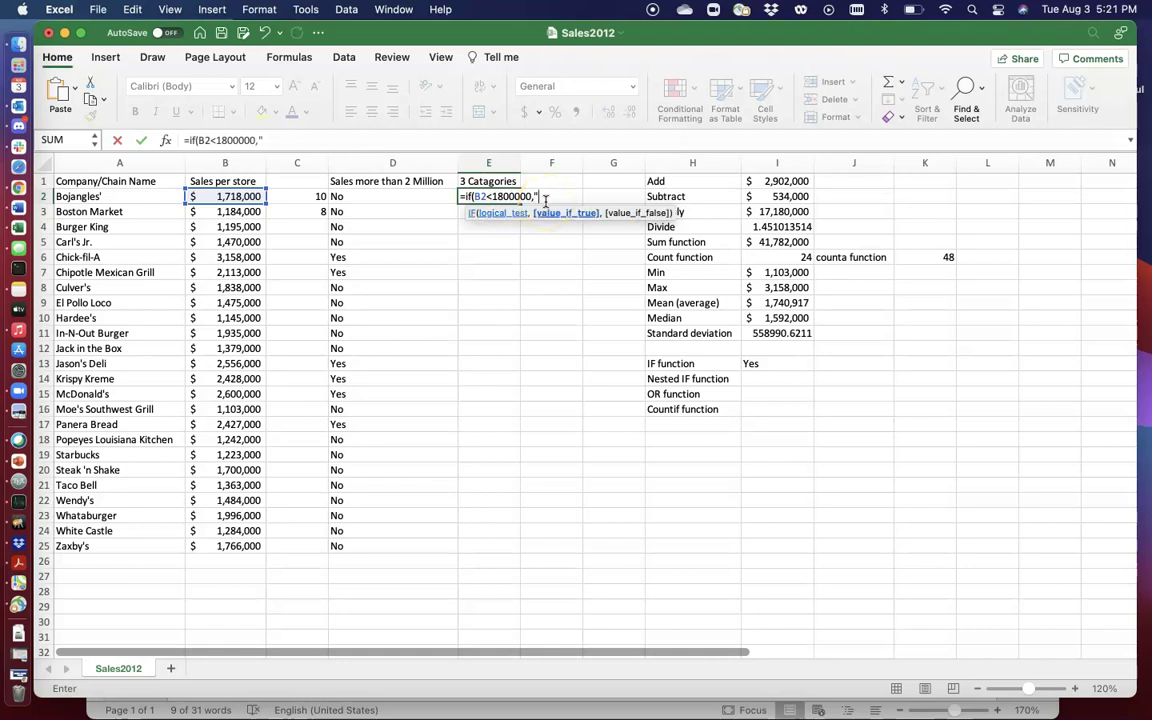
text(Low)
text(,)
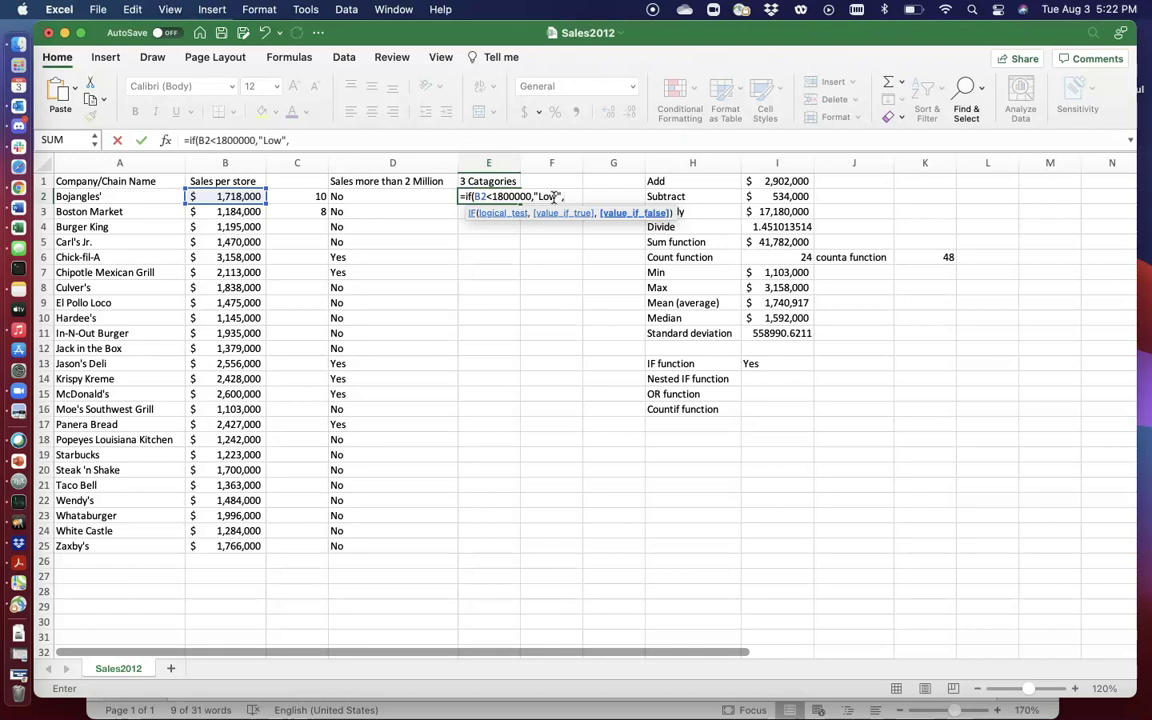
Nest a second IF as the value if false in E2, with the logical test B2<2200000
text(ifr)
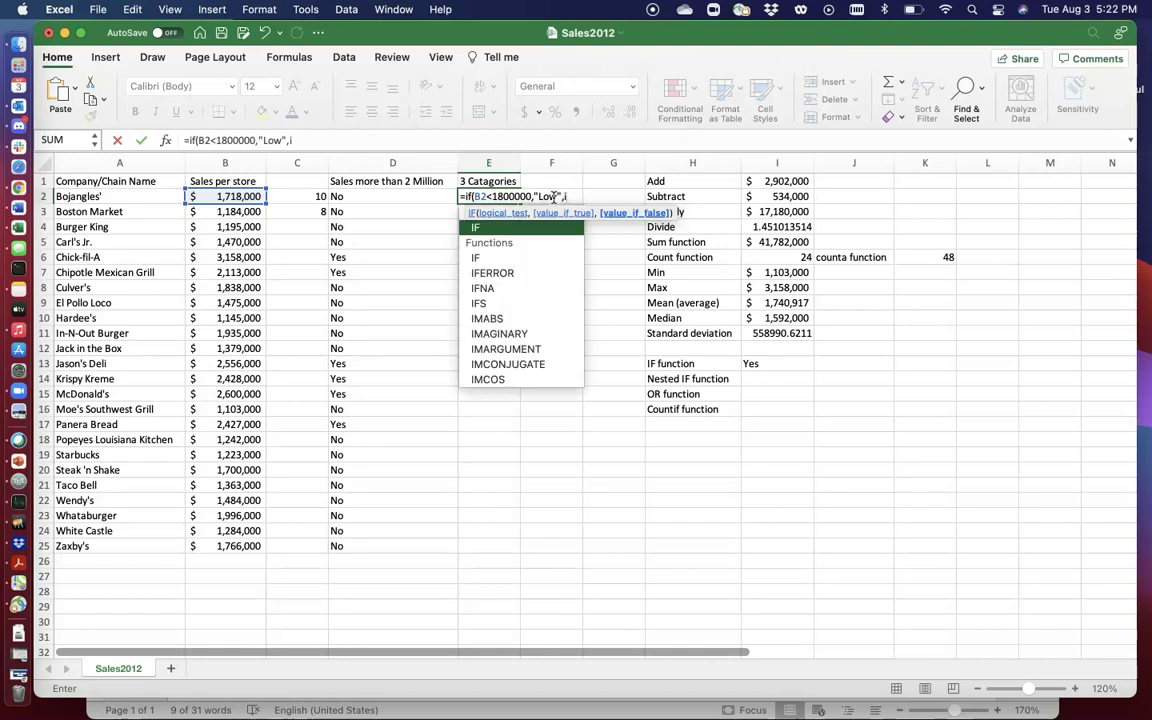
key(BackSpace)
key(BackSpace)
key(BackSpace)
text(if)
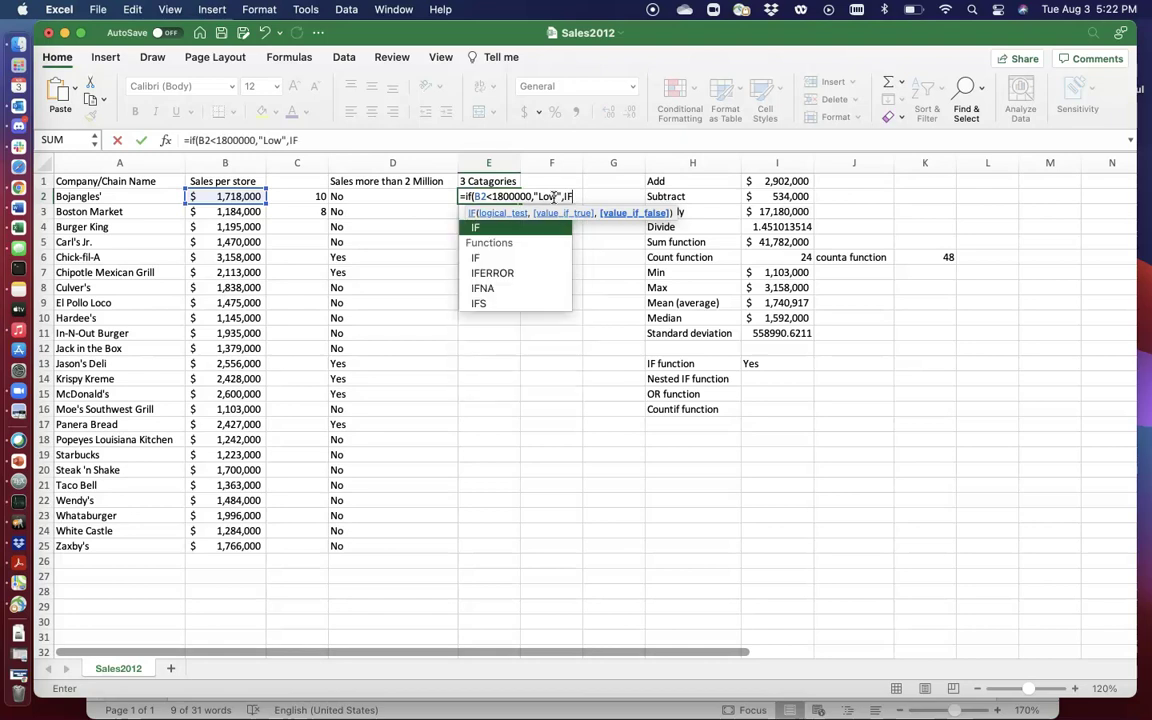
key(Tab)
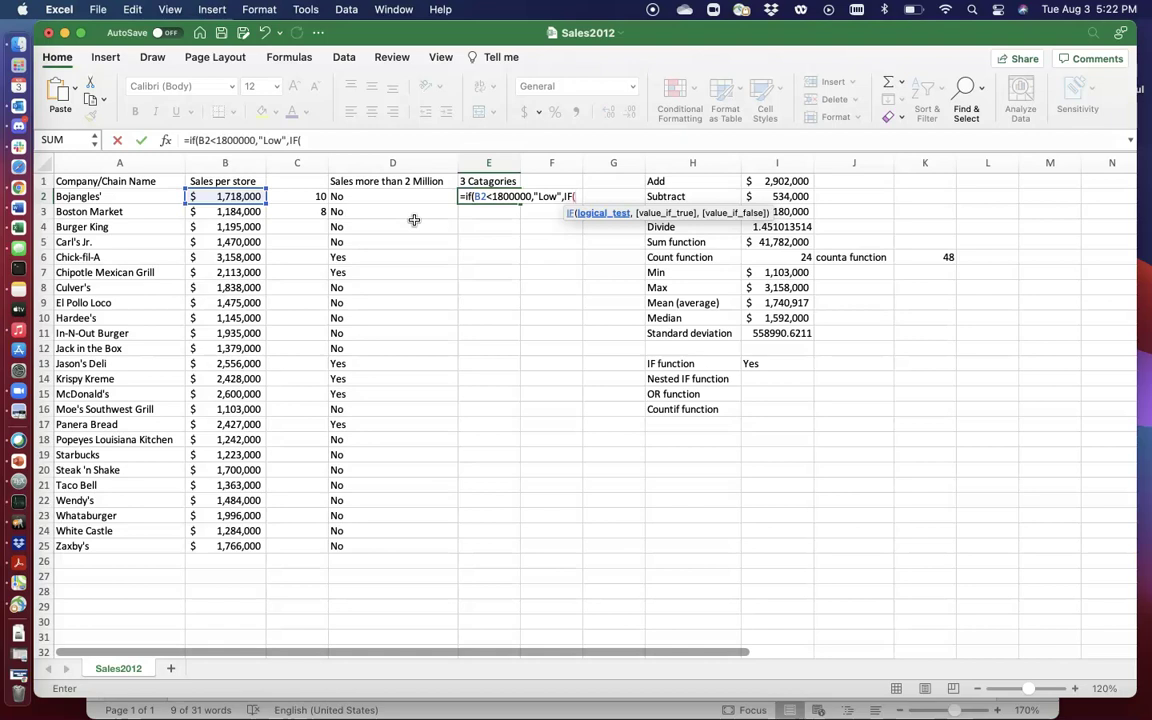
click(250, 196)
text(<)
text(2)
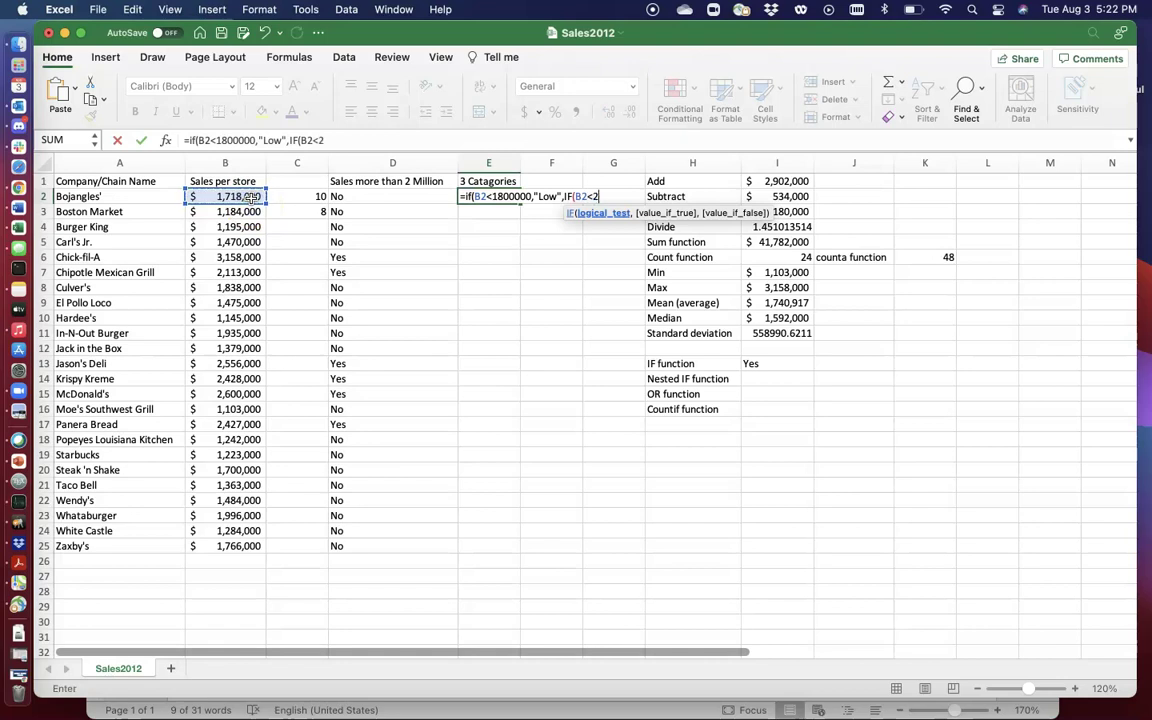
text(200000,)
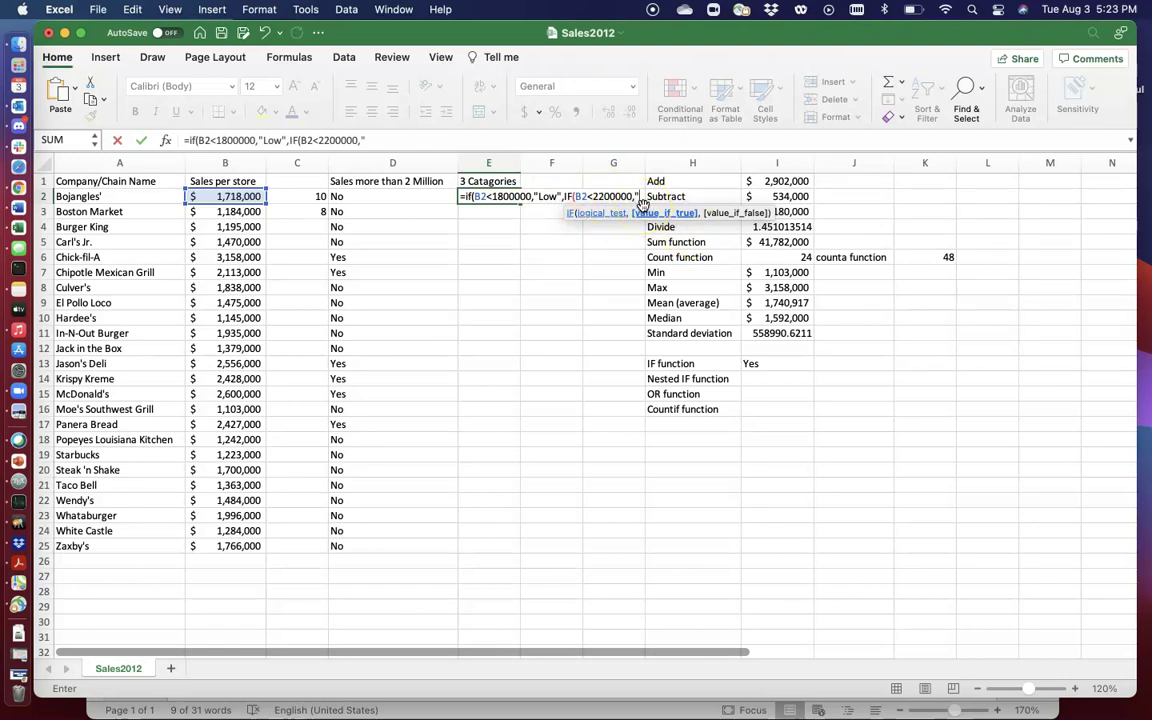
Make the nested IF in E2 return "Medium" when true and "High" when false, and close both functions
text(Medium,)
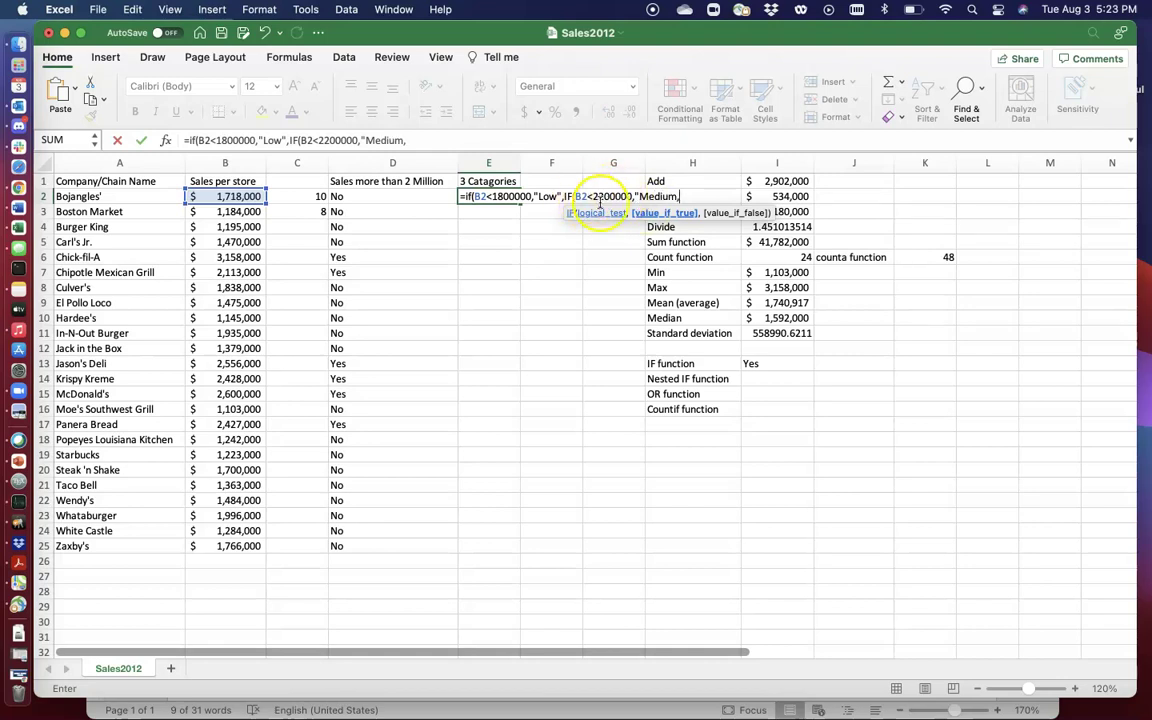
text(")
text(",)
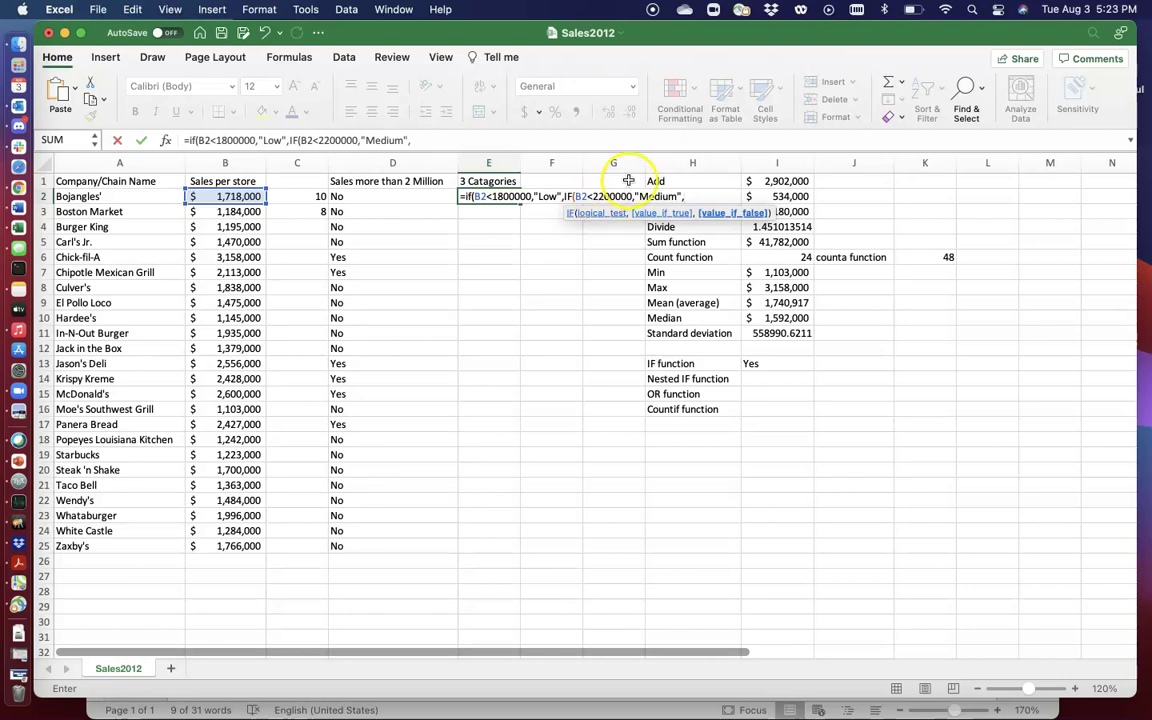
click(540, 205)
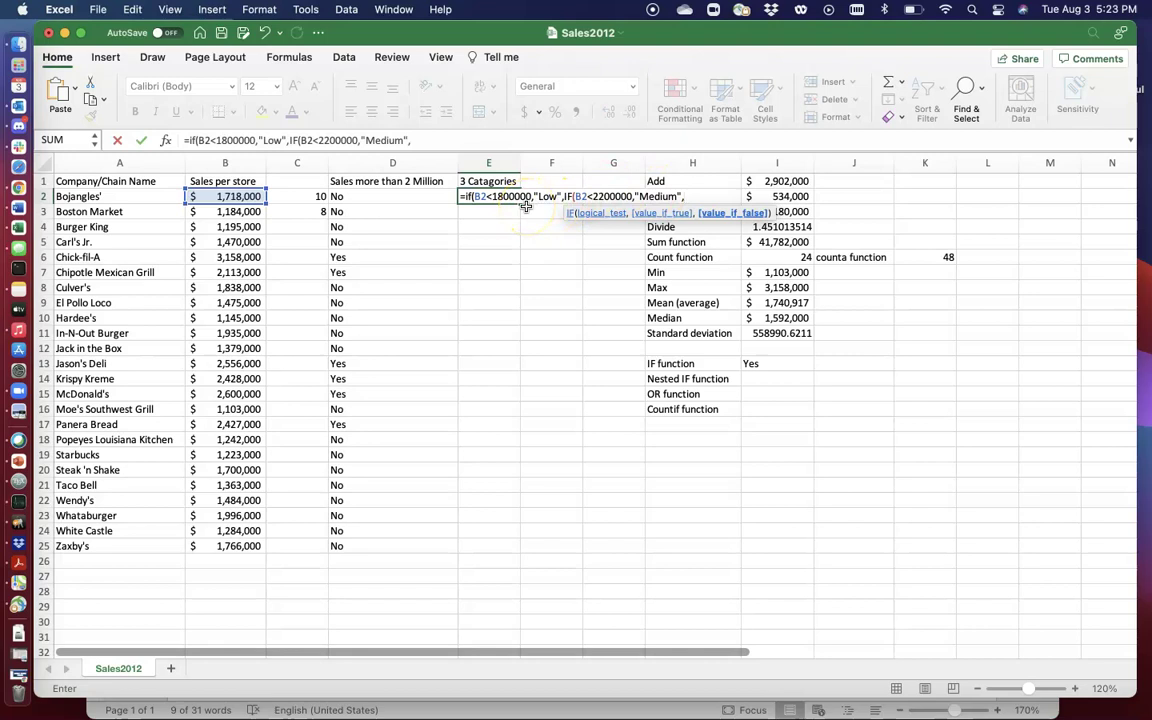
text(","High")))
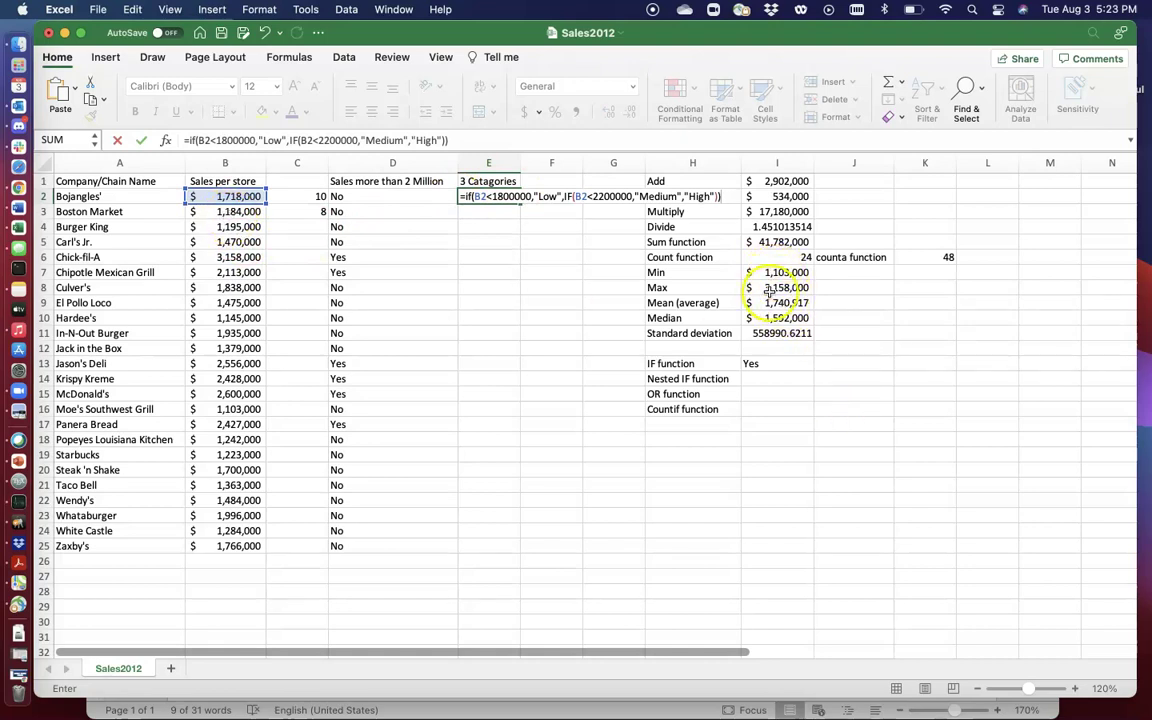
Change the thresholds in the E2 formula to 1500000 for "Low" and 2000000 for "Medium", and enter the formula
click(503, 196)
key(BackSpace)
text(5)
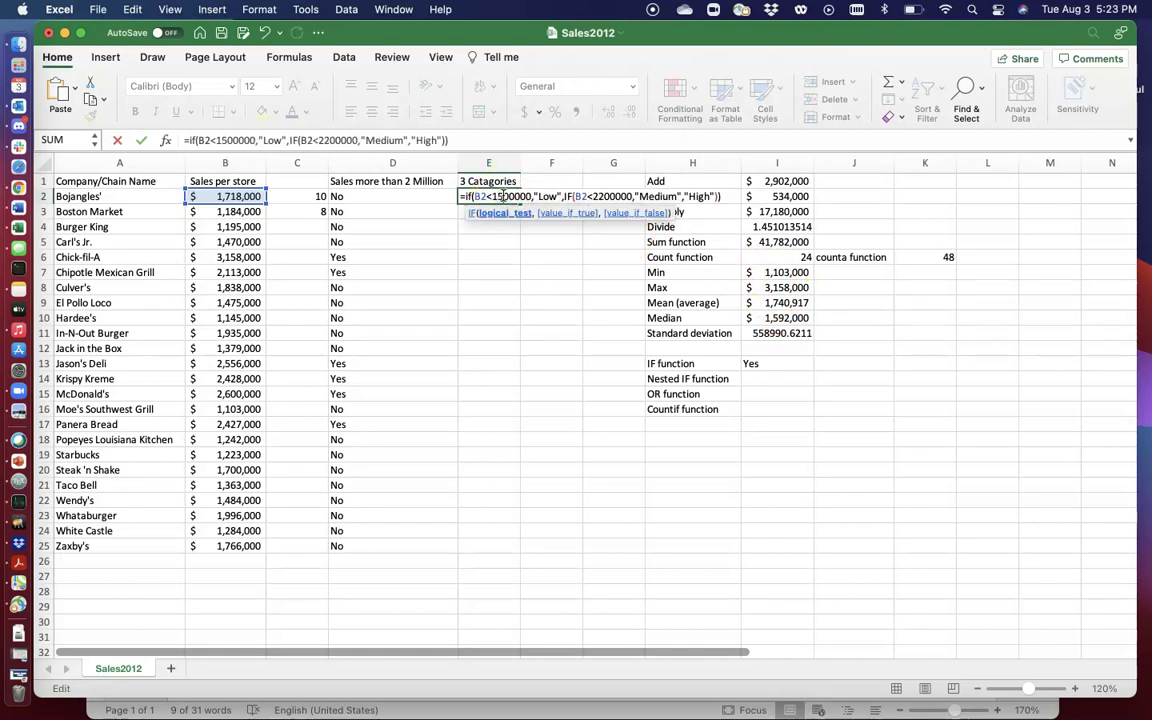
click(601, 196)
key(BackSpace)
text(0)
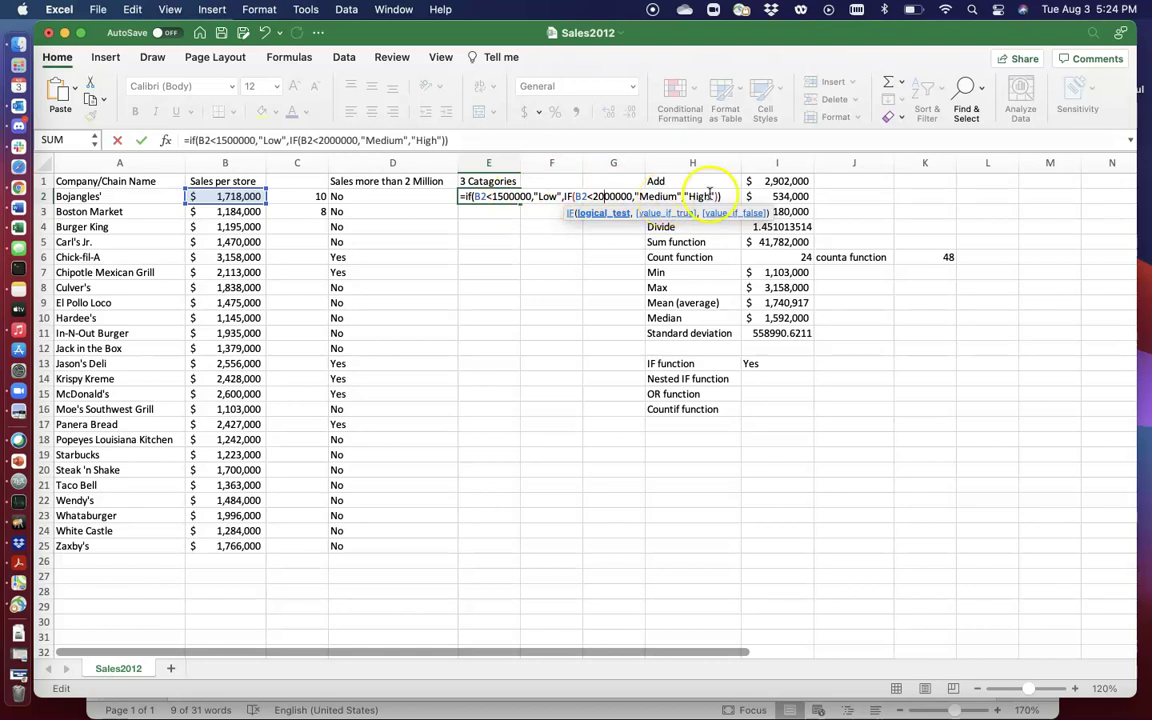
key(Return)
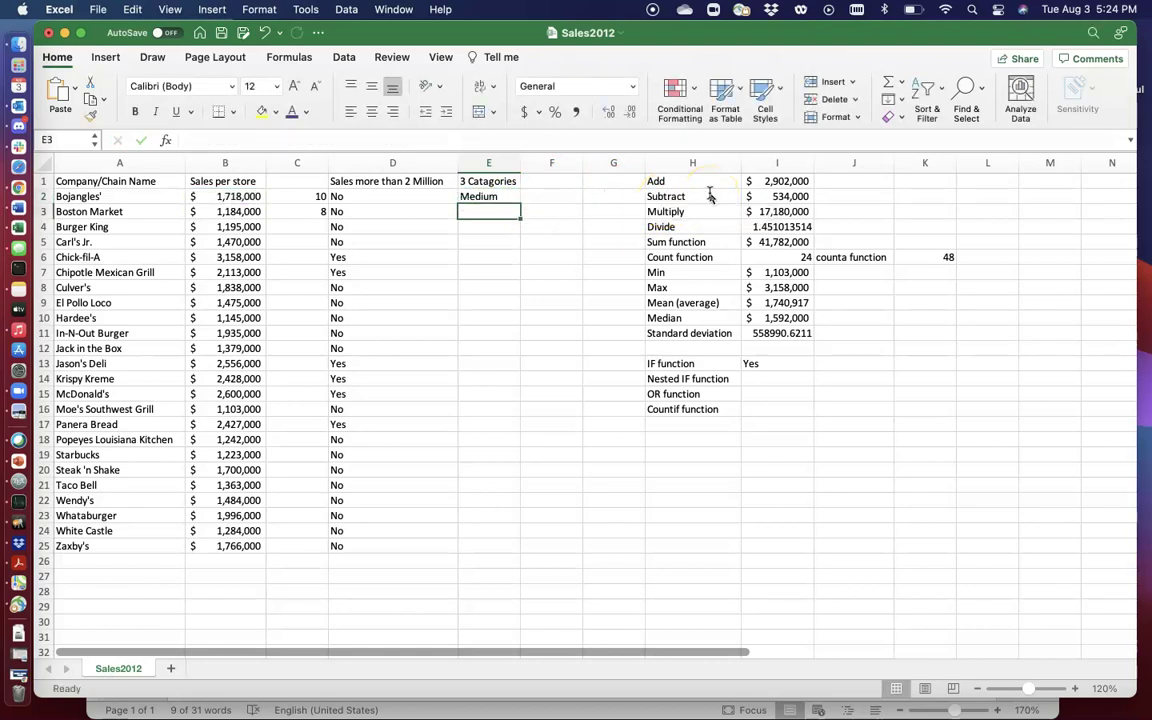
Copy the nested IF formula from E2 down through E25
click(481, 196)
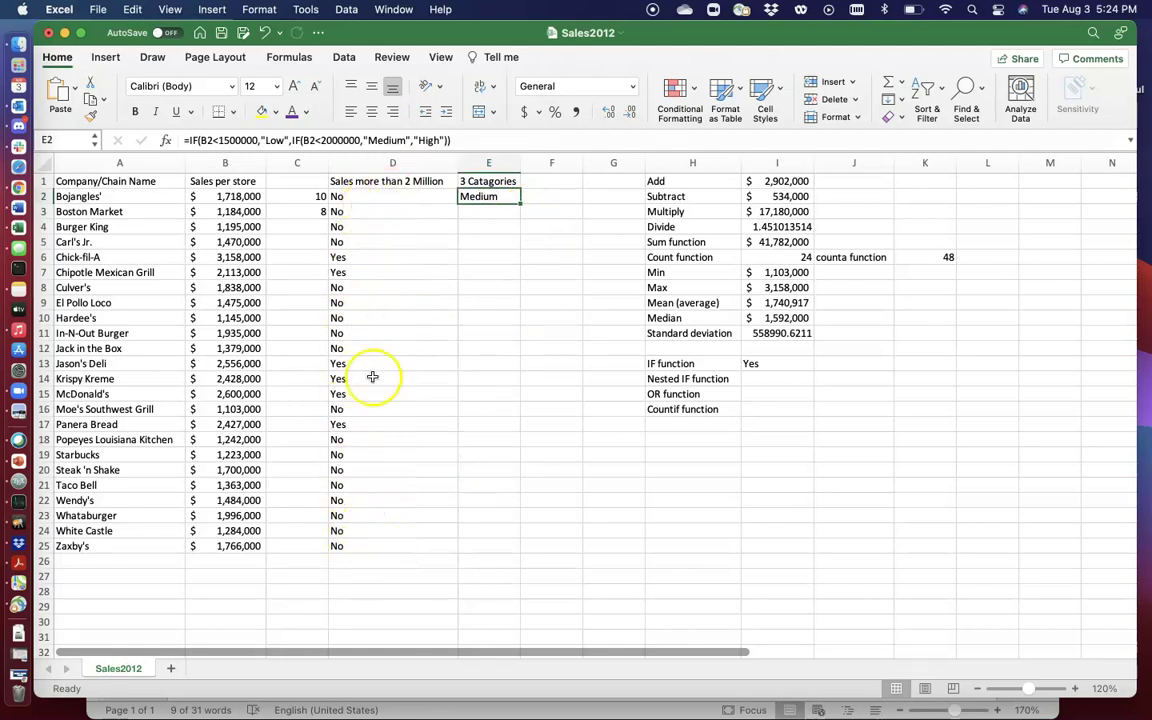
mouse_move(521, 203)
mouse_down()
mouse_move(507, 548)
mouse_move(505, 281)
mouse_move(519, 202)
mouse_up()
double_click(520, 203)
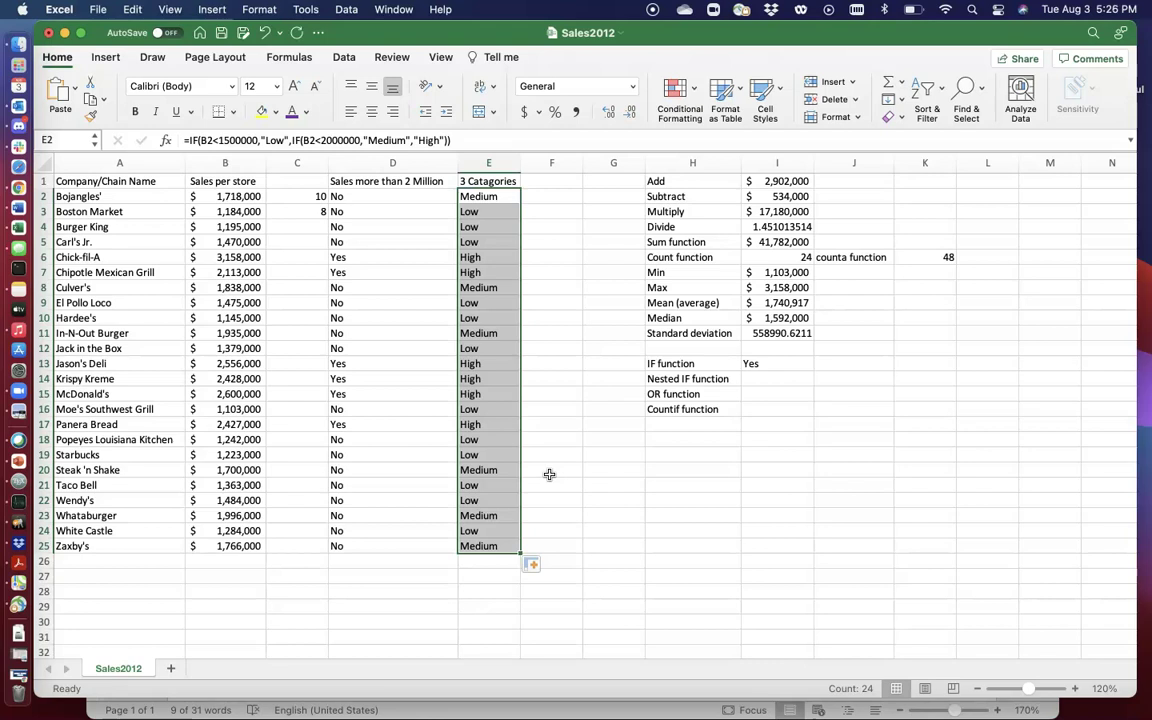
Count the "Low" entries in E2:E25 with a COUNTIF formula in E27
click(486, 575)
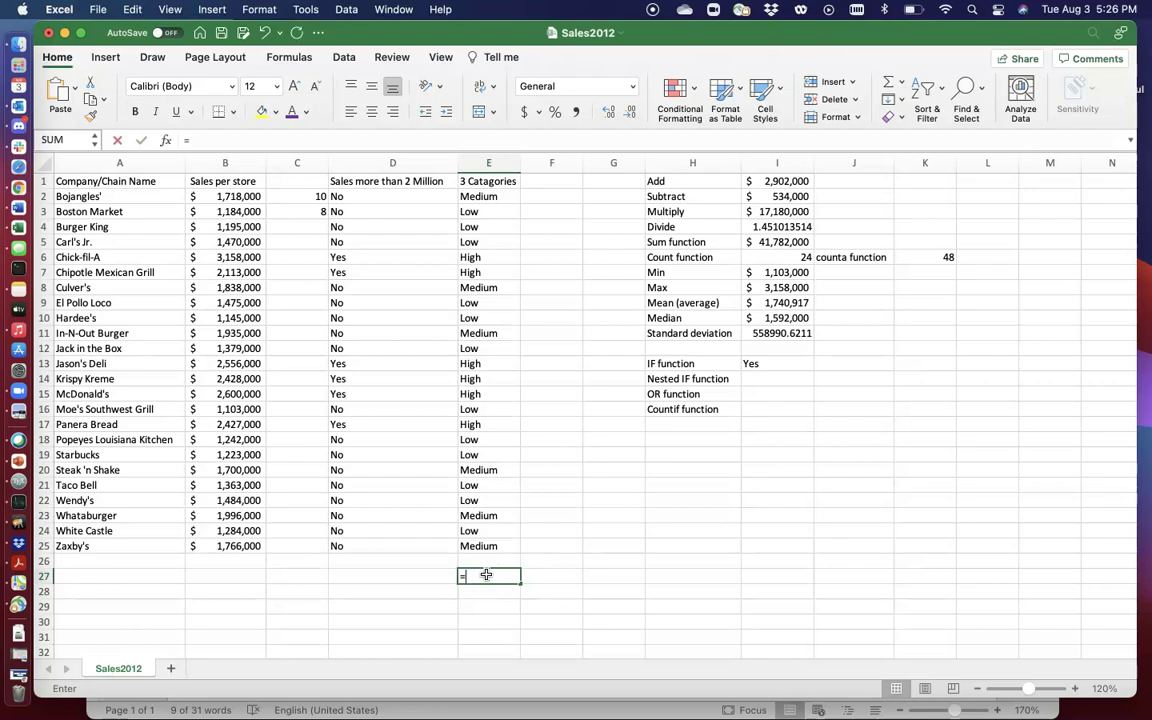
text(=countif)
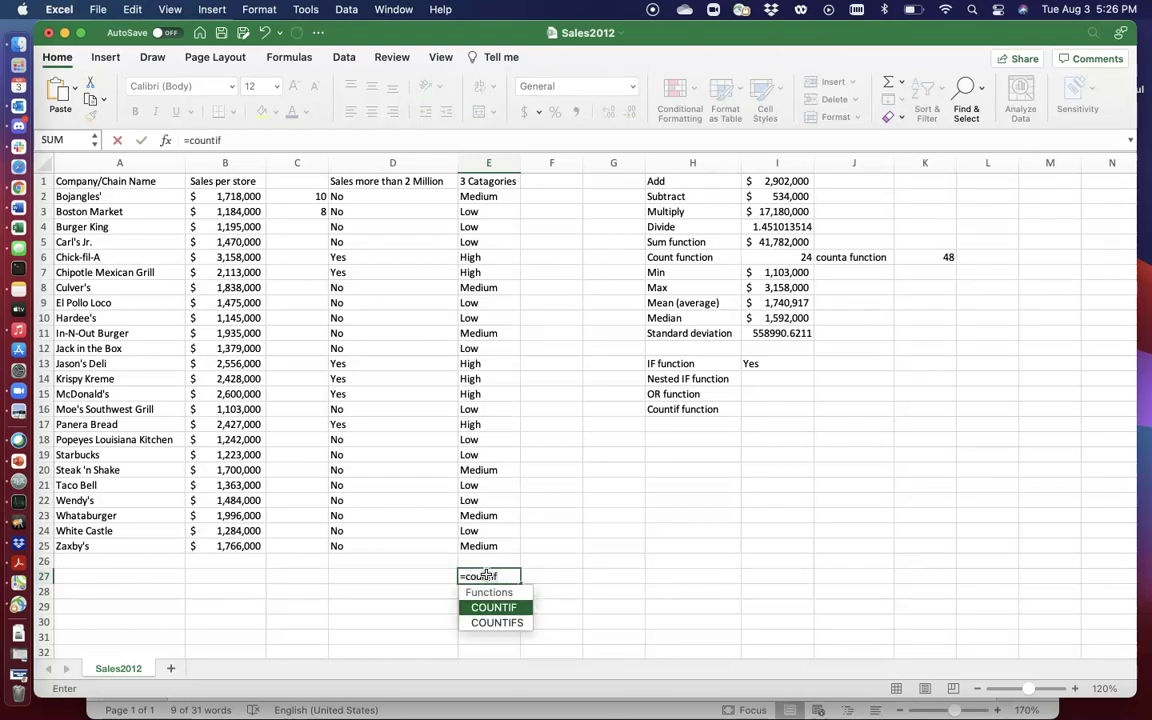
text(()
drag(519, 582, 482, 545)
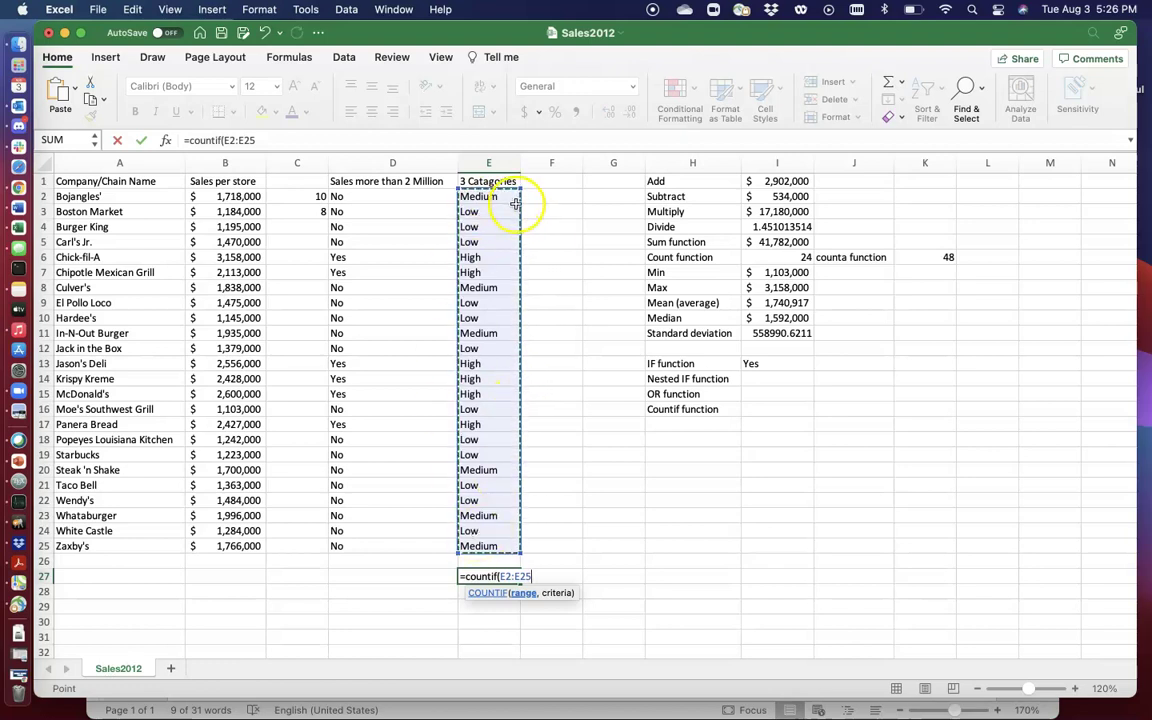
text(,"Low)
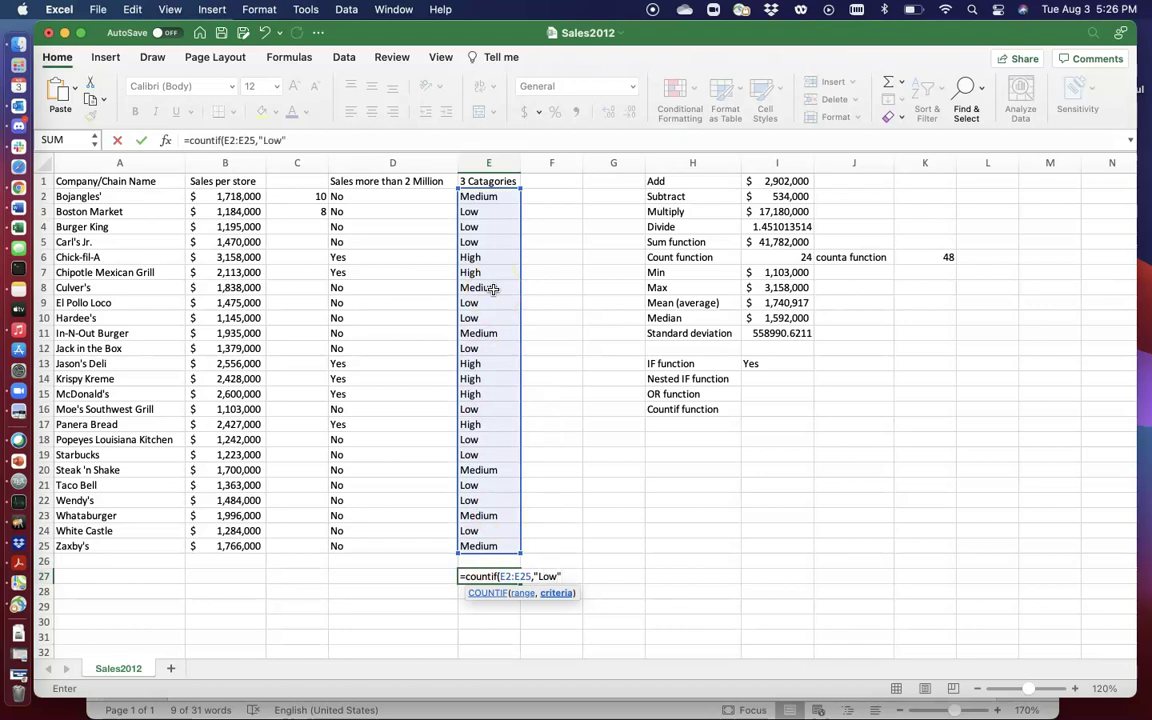
text())
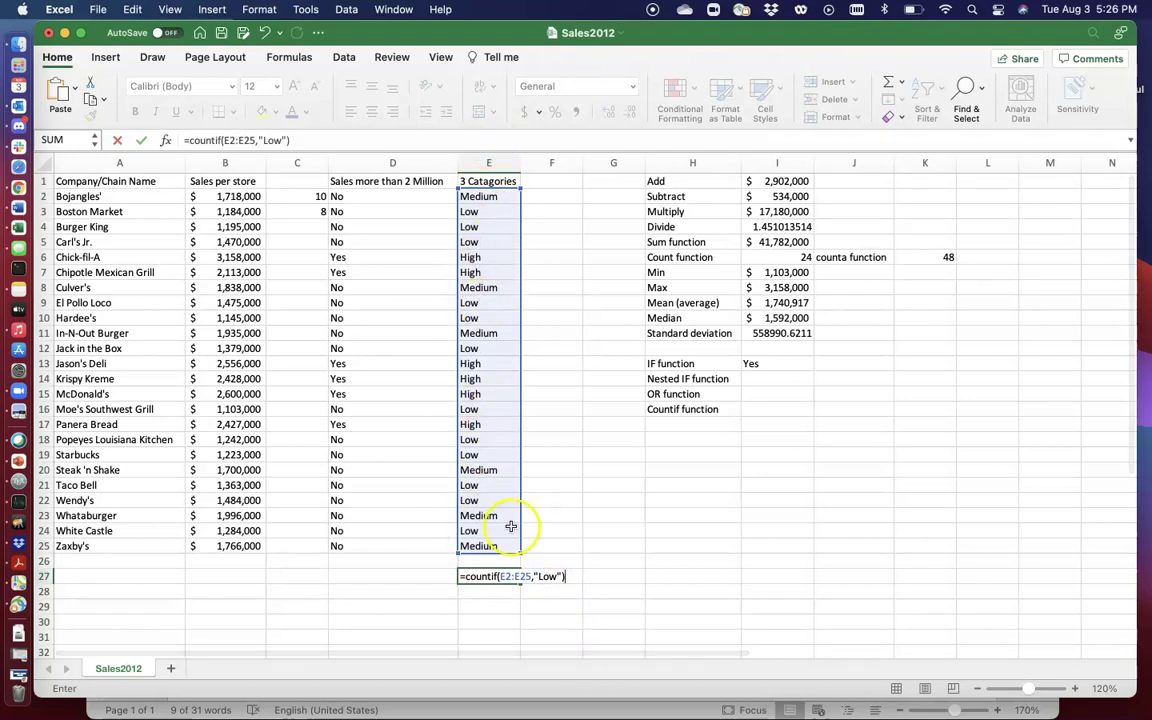
key(Return)
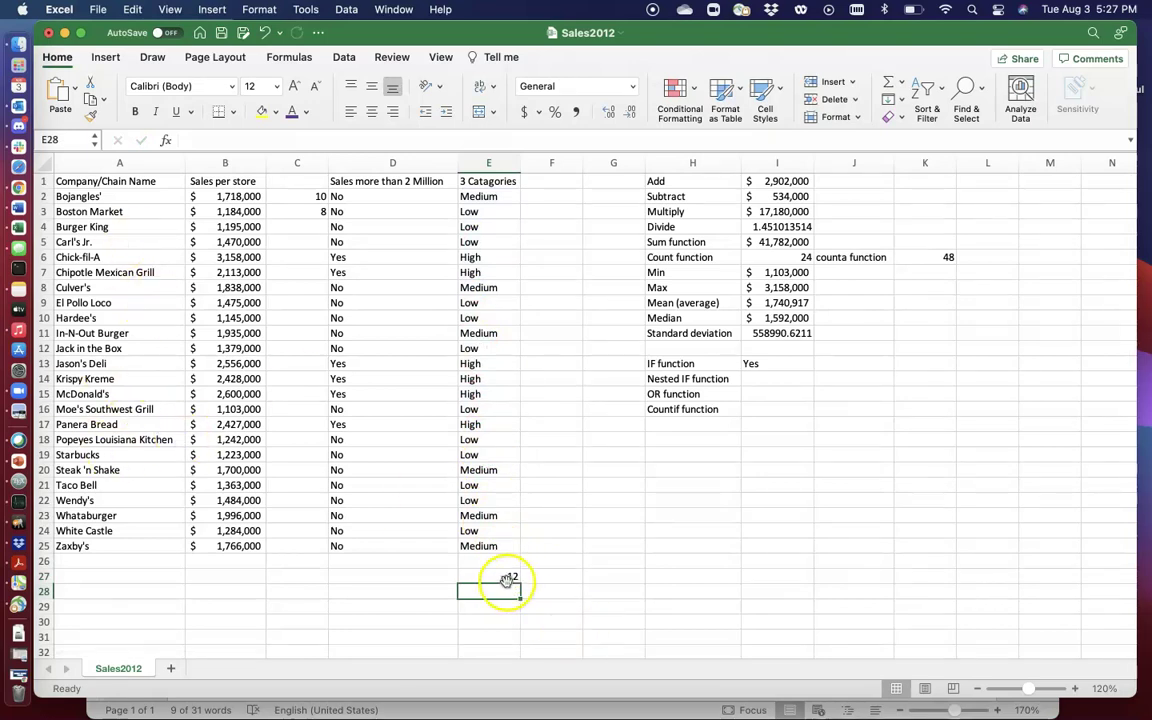
Inspect the nested IF formula in E2 and clear the COUNTIF formula from E27
click(490, 196)
double_click(490, 196)
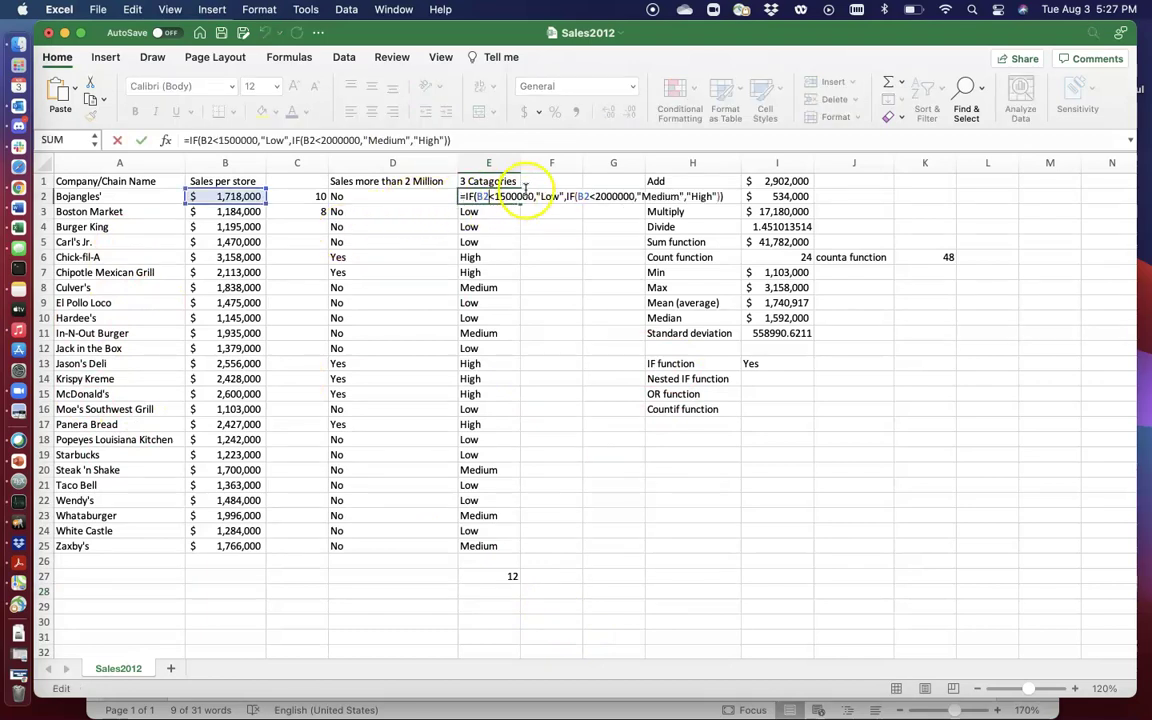
click(514, 196)
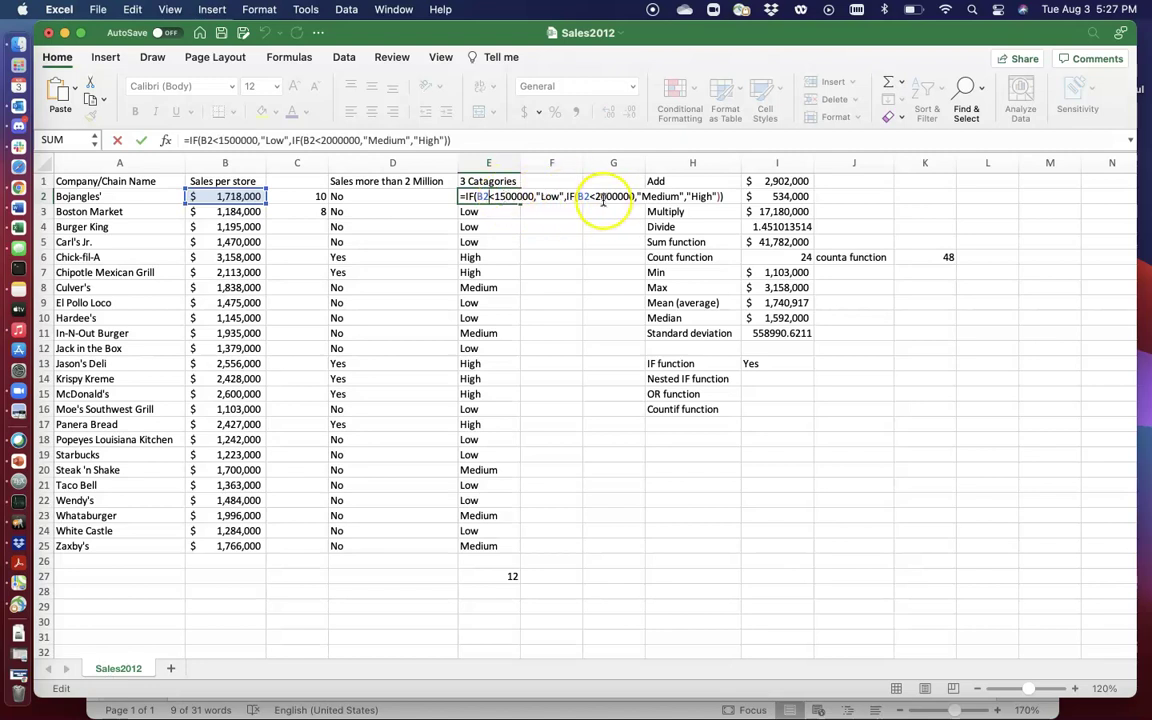
key(Return)
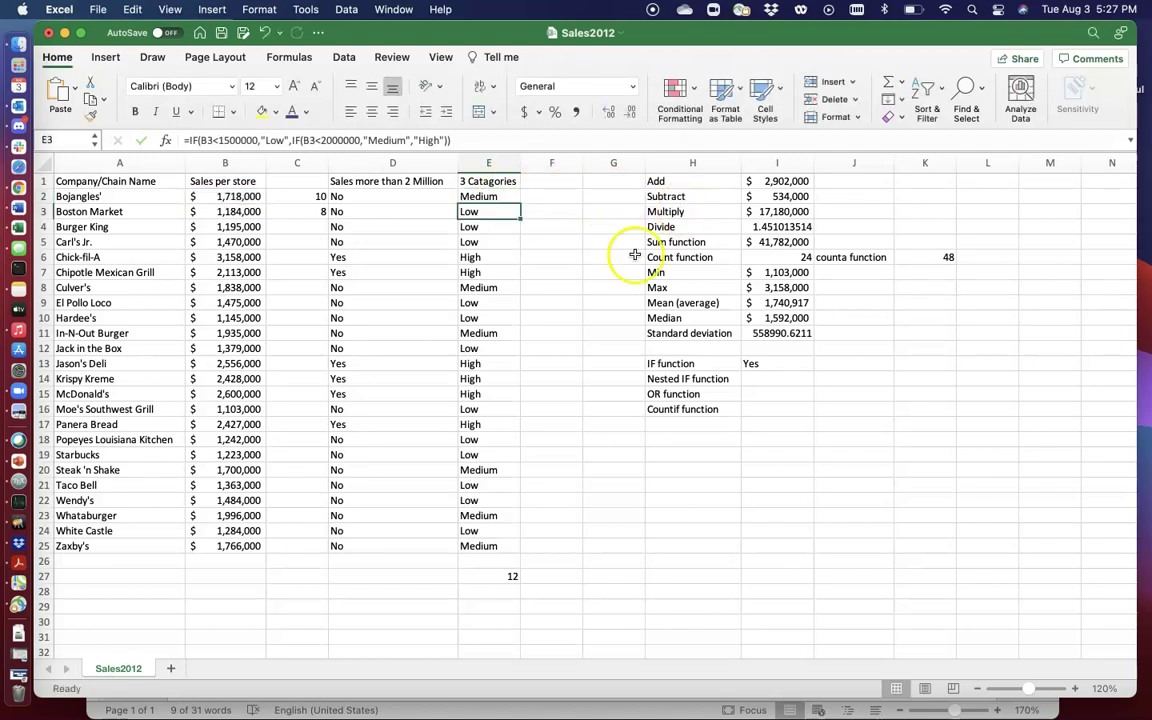
click(509, 579)
key(BackSpace)
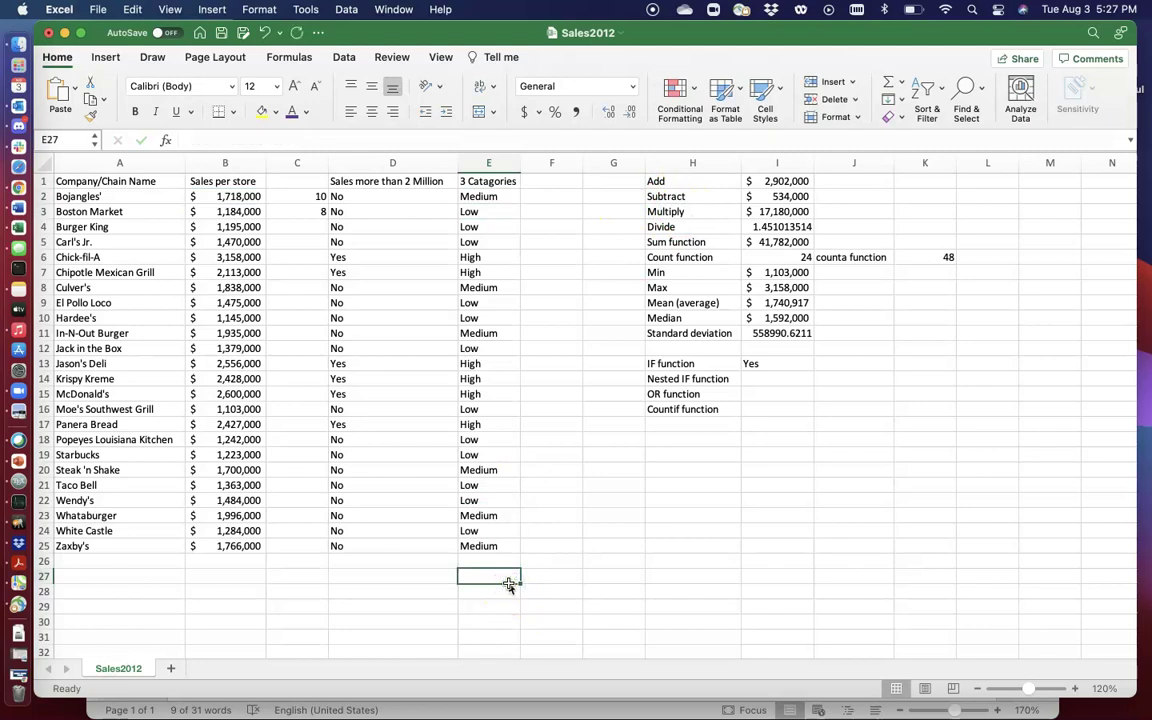
Enter the labels "Low Sales" in I18 and "Medium Sales" in I19
click(692, 438)
key(Tab)
text(Low )
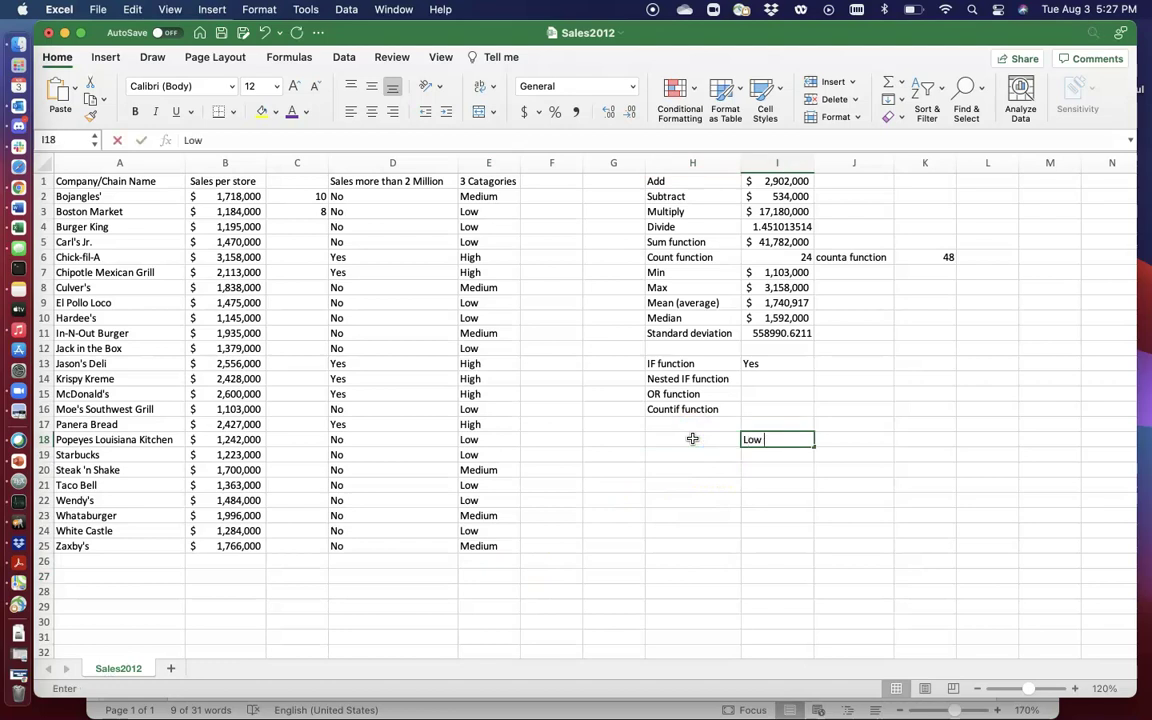
text(Sales)
key(Return)
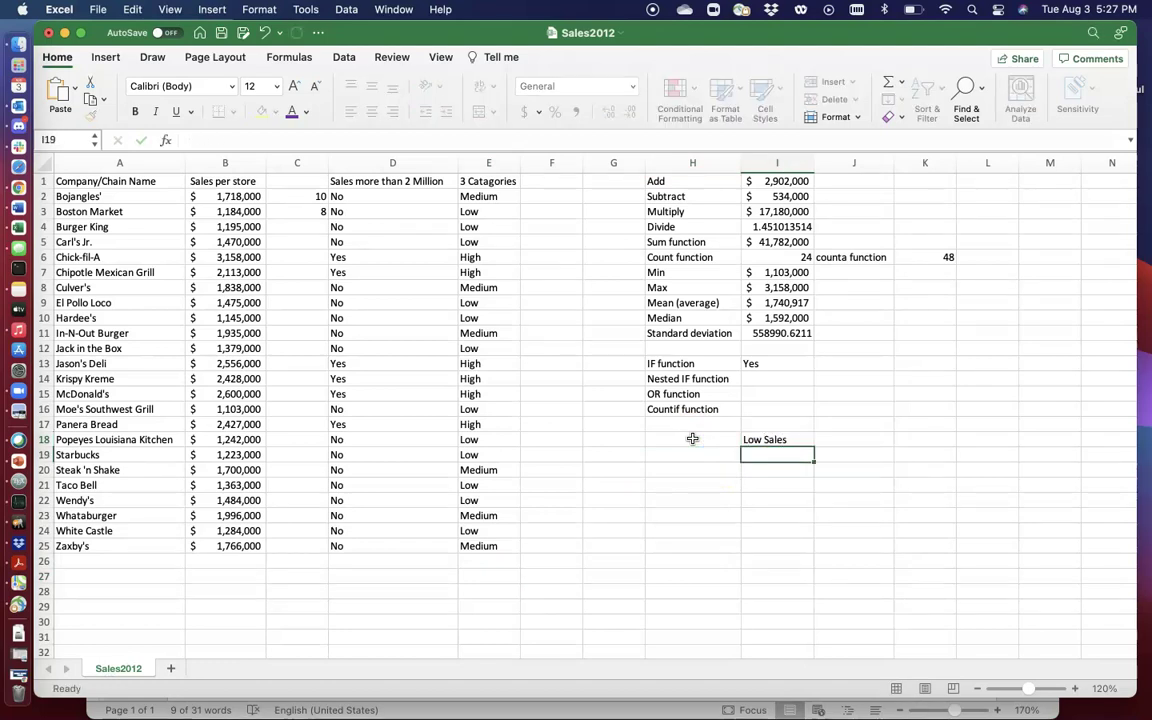
text(Medo)
key(BackSpace)
text(ium Sales)
key(Return)
Enter the label "High Sales" in I20, correcting its spelling
text(High )
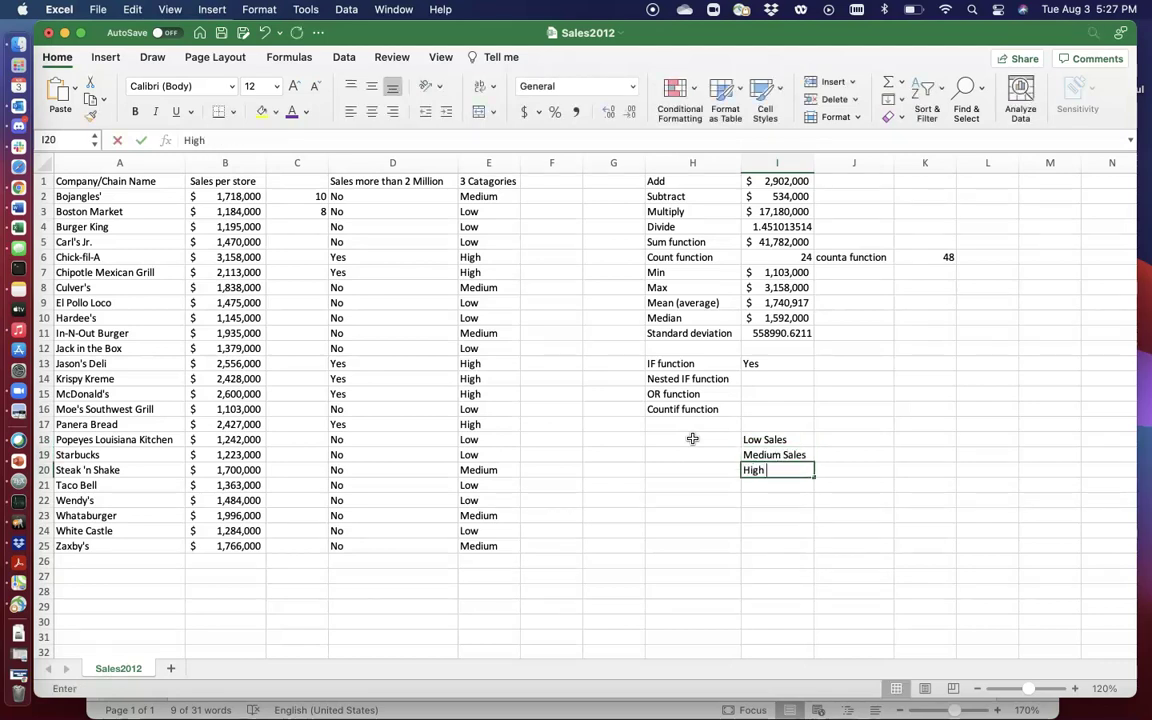
text(Slaes)
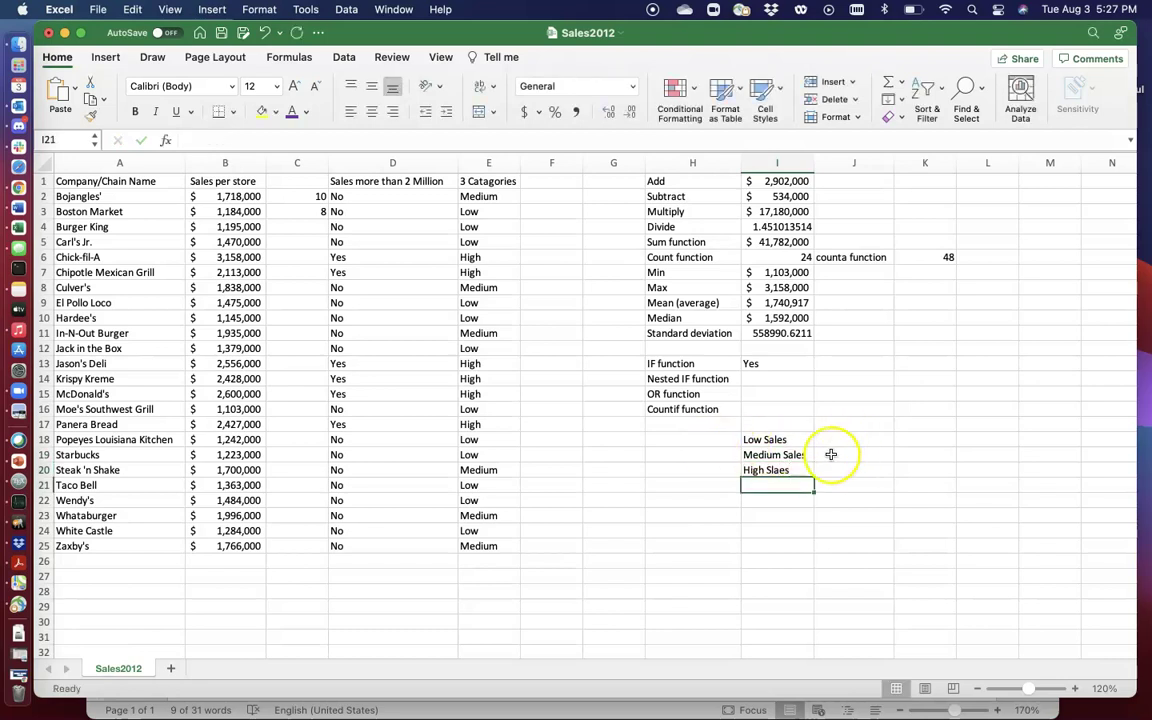
click(775, 470)
key(BackSpace)
text(l)
key(Return)
Write a COUNTIF formula in J18 that counts the "Low" entries in E2:E25
click(850, 436)
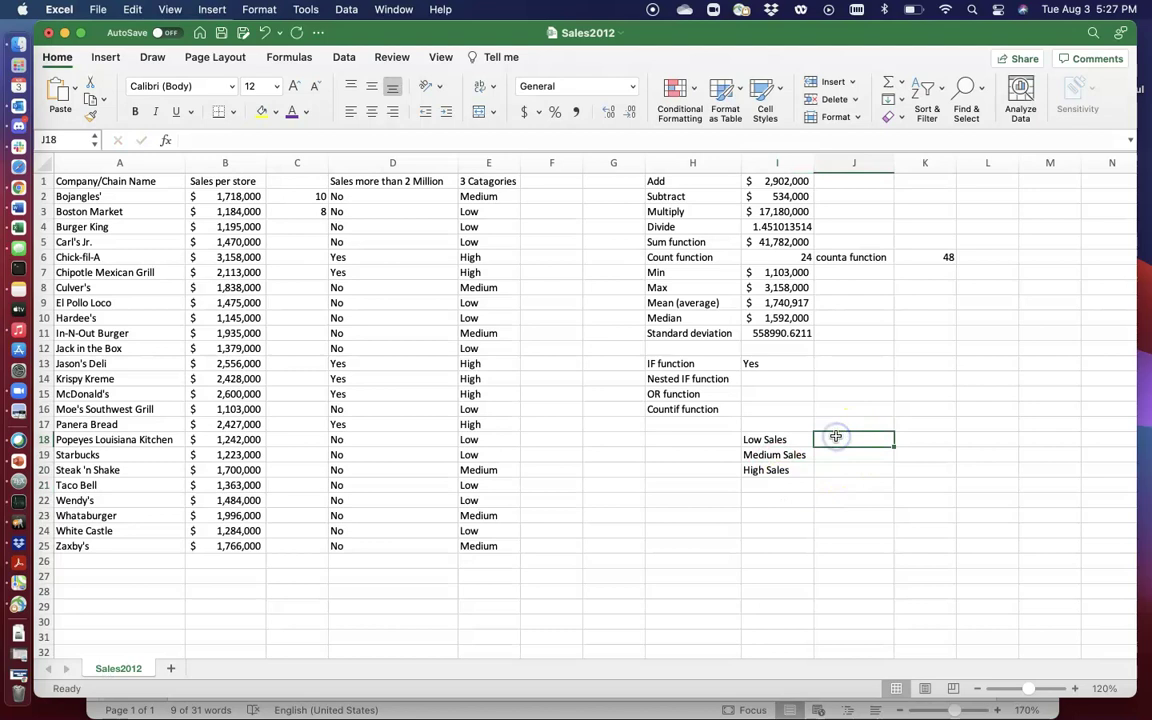
text(=count)
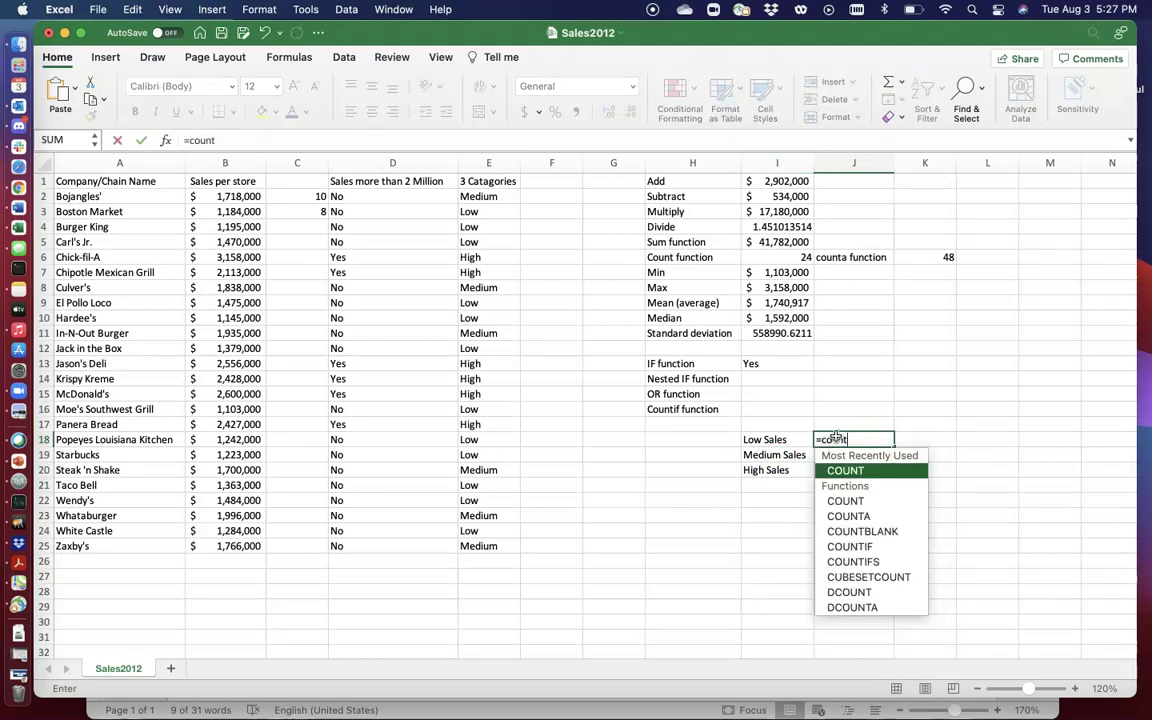
text(if()
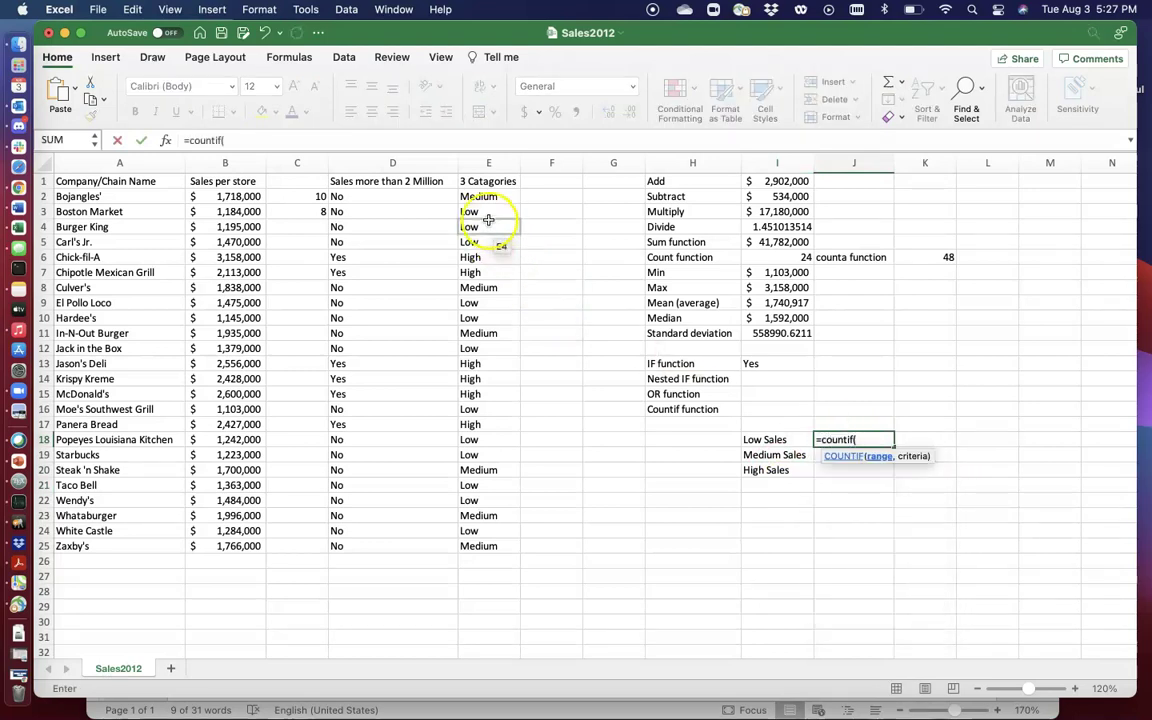
drag(486, 196, 481, 547)
text(,"Lo)
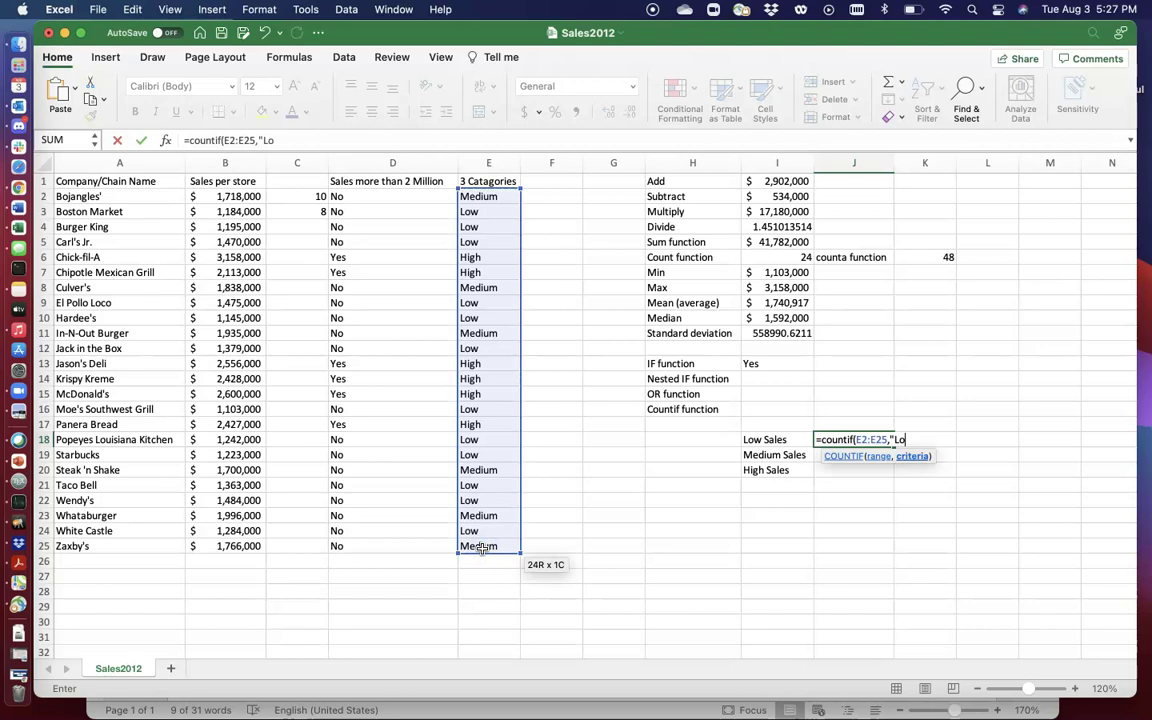
text(w"))
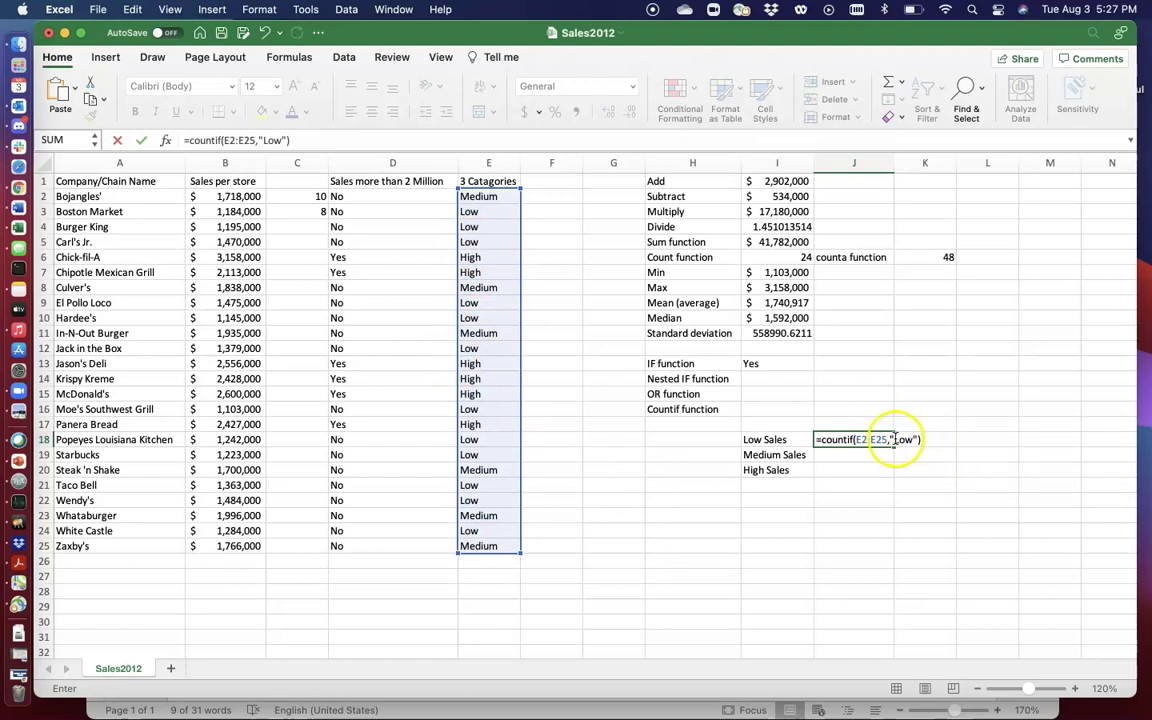
Try entering the J18 COUNTIF formula without the opening quotation mark before Low
click(891, 439)
key(BackSpace)
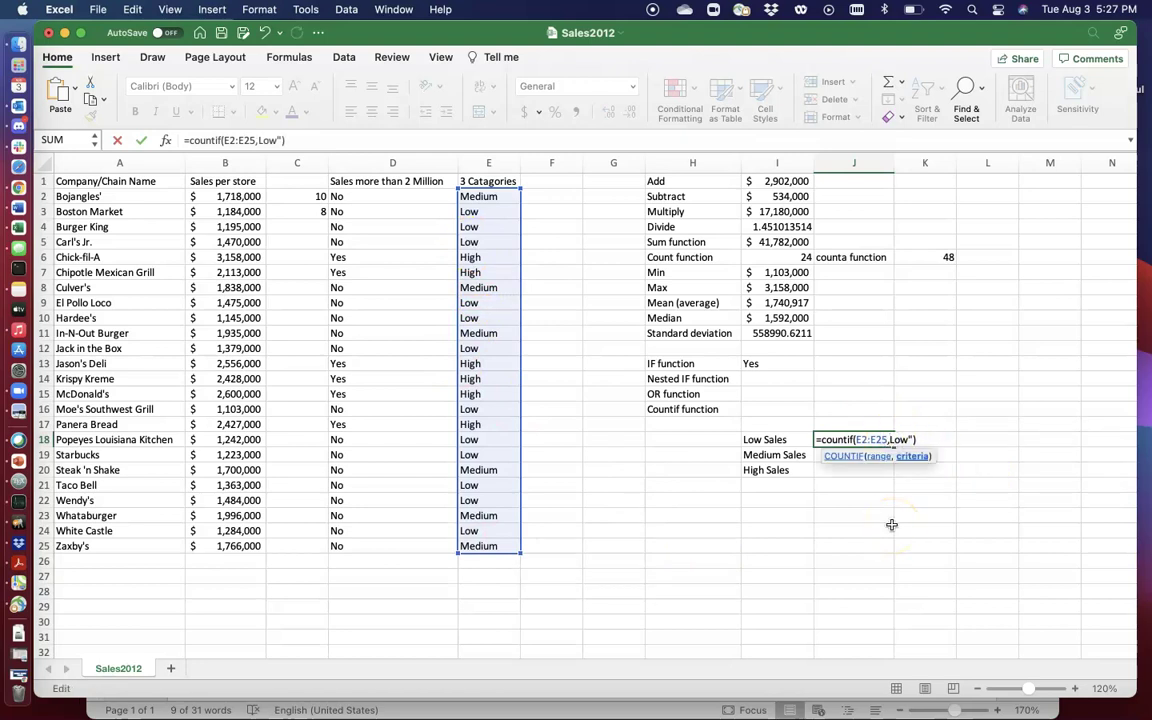
key(Return)
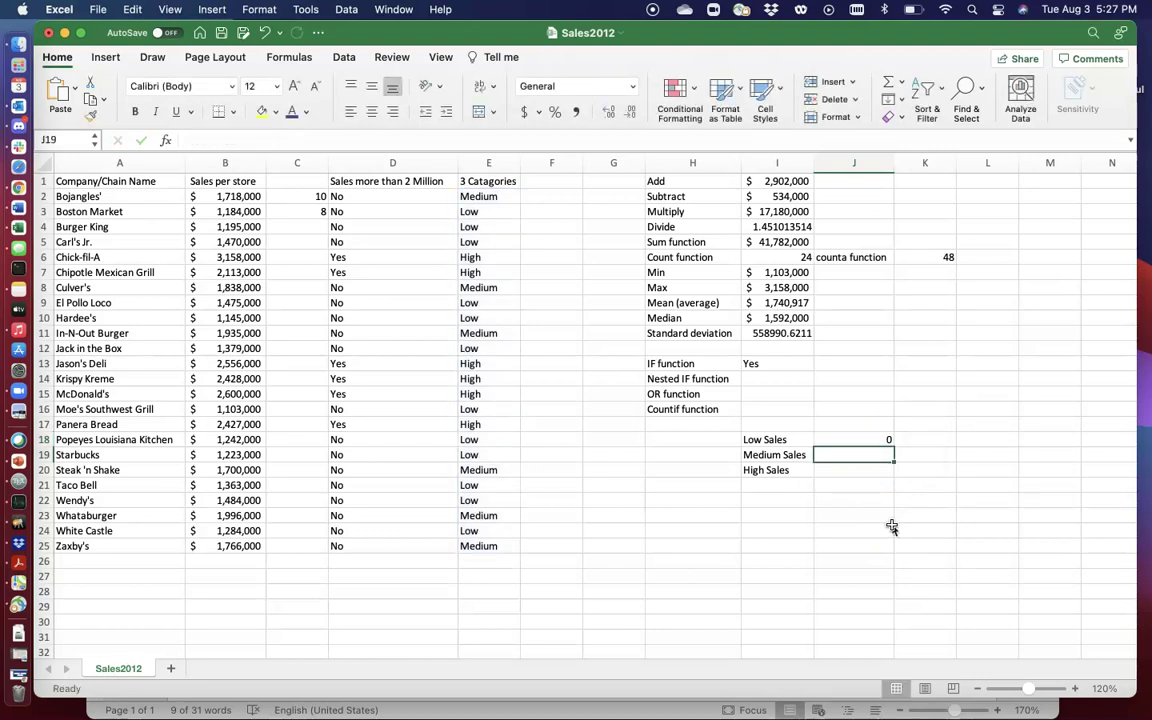
Put the quotation marks back around Low in the J18 COUNTIF formula and enter it
click(884, 440)
double_click(888, 440)
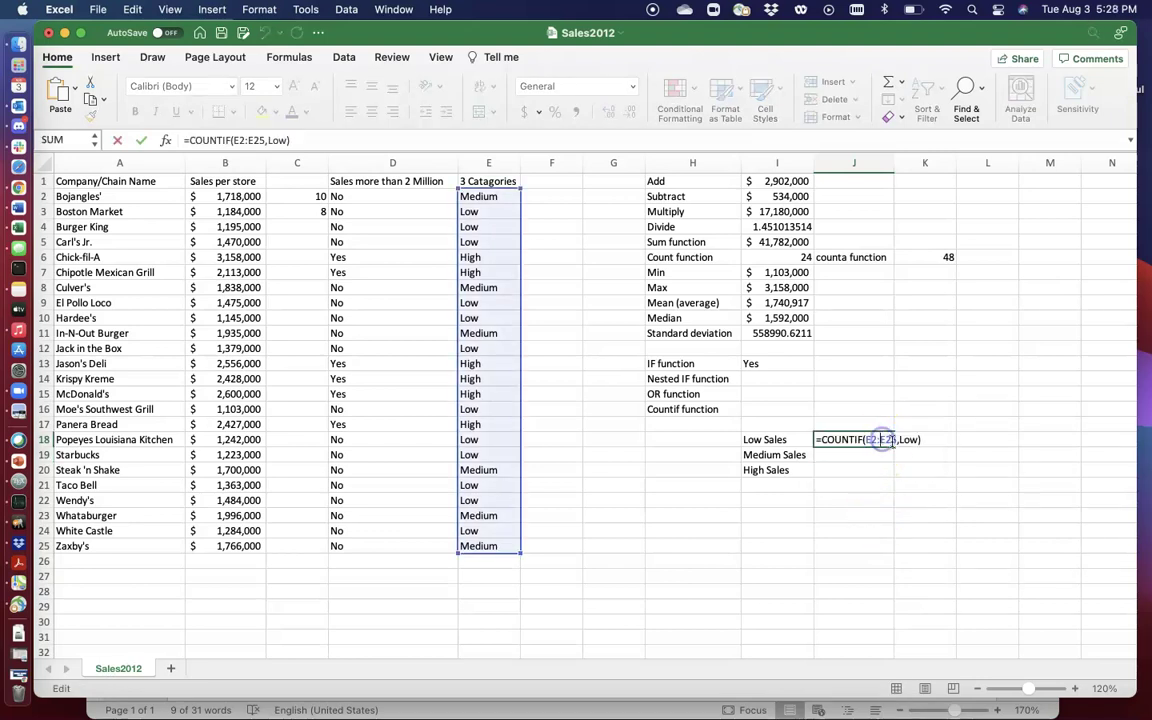
click(899, 439)
text(")
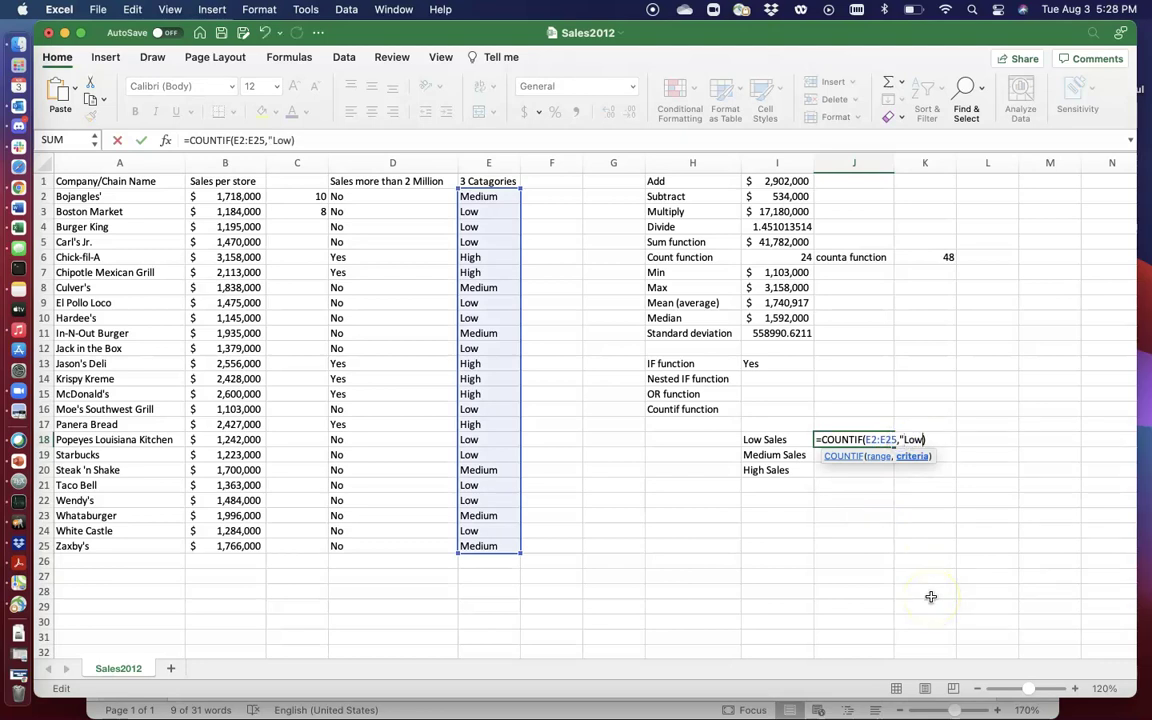
key(Return)
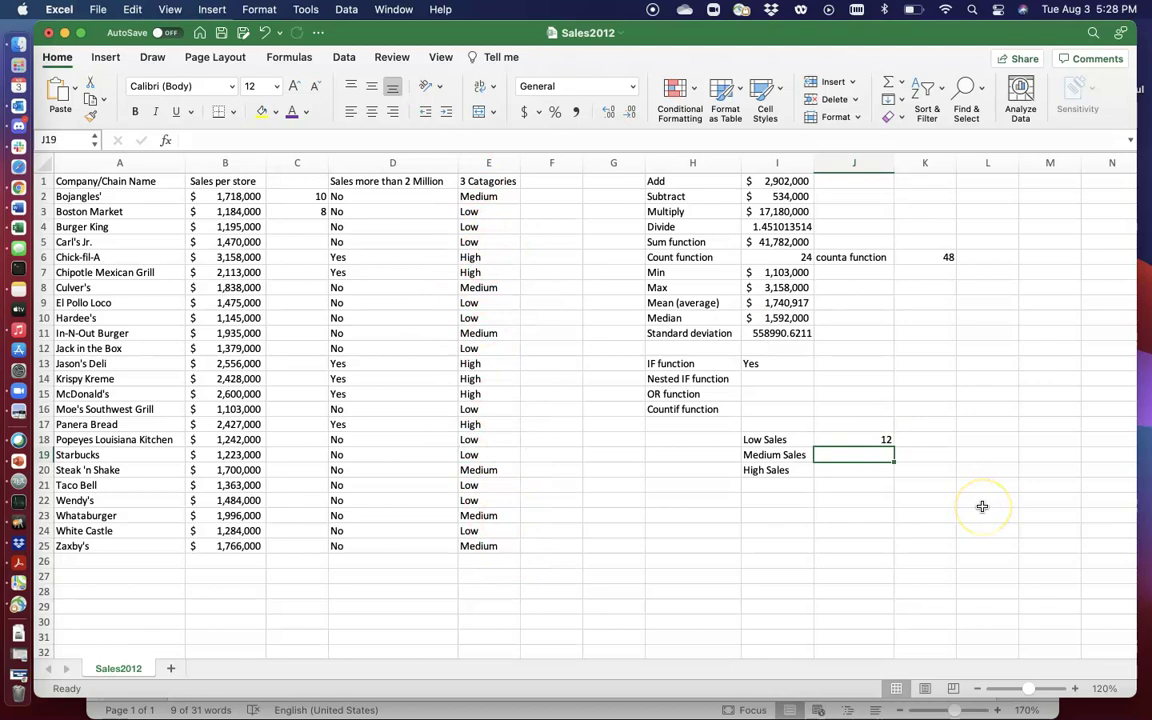
Count the "Medium" entries in E2:E25 with a COUNTIF formula in J19
text(=cou)
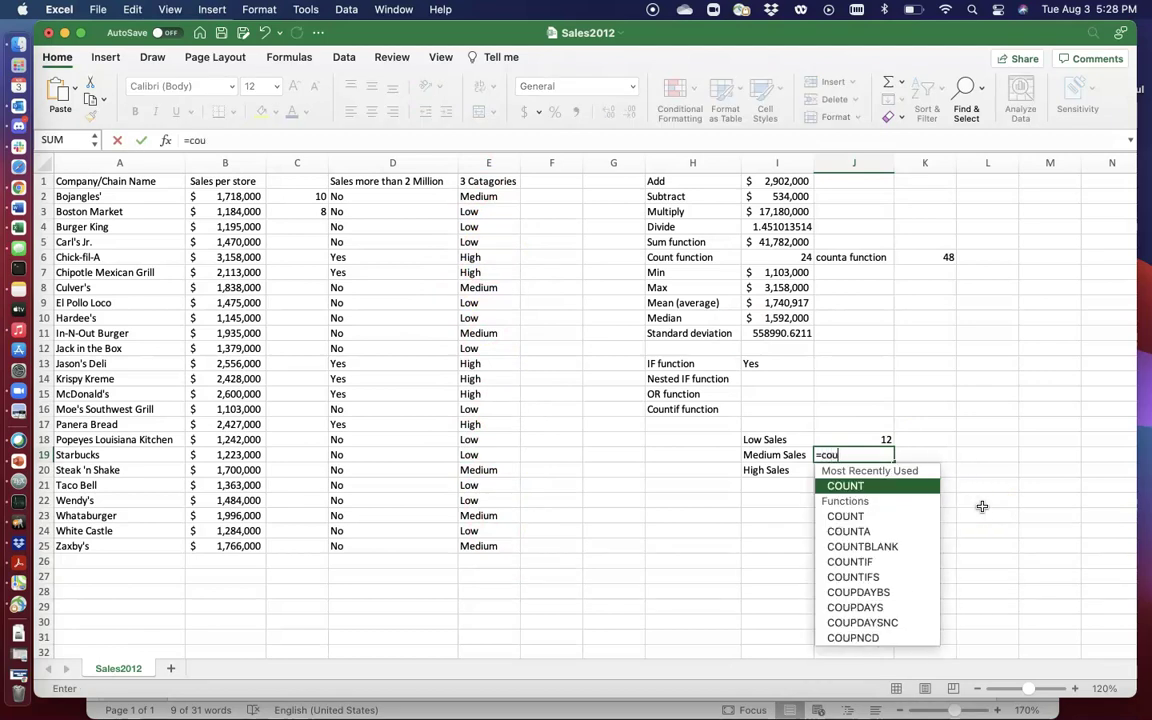
text(ntif()
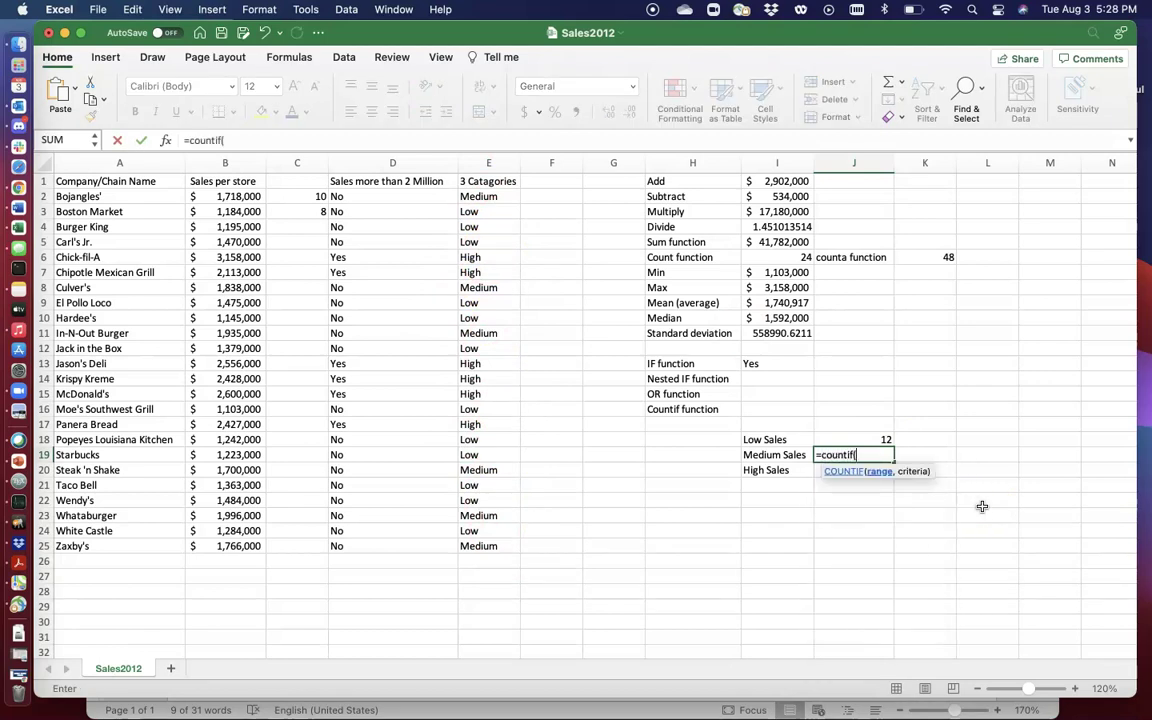
drag(478, 196, 491, 548)
text(,"M)
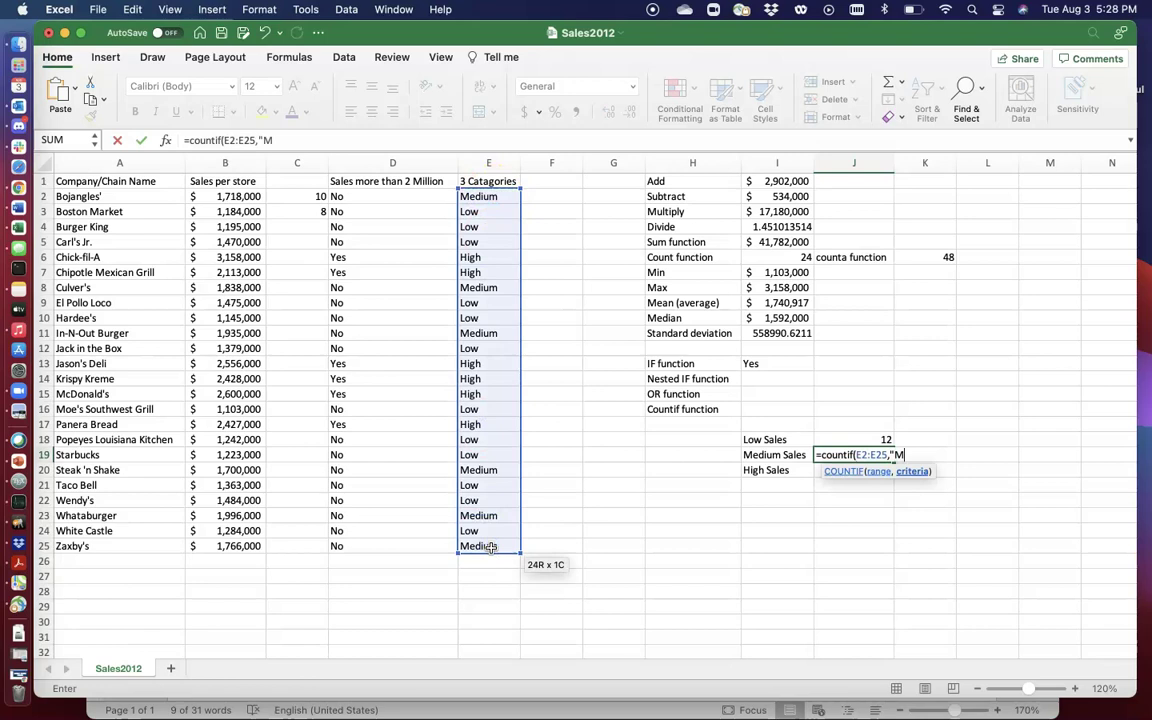
text(edium"))
key(Return)
Count the "High" entries in E2:E25 with a COUNTIF formula in J20
text(=countif)
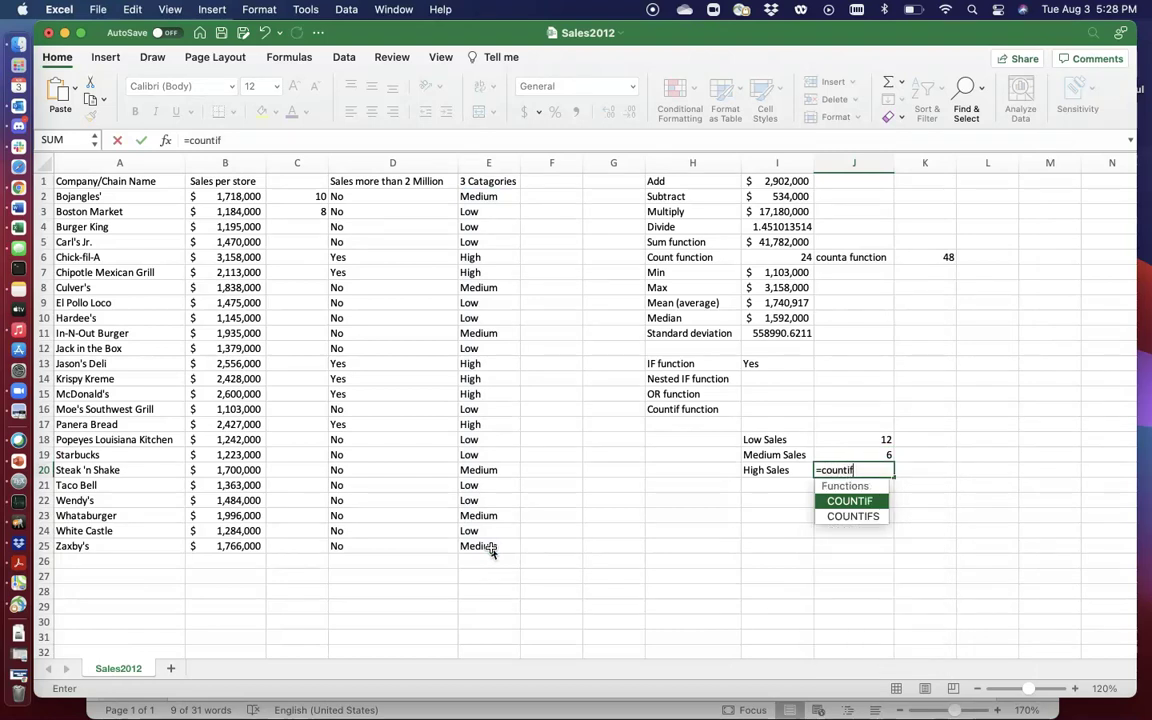
text(()
click(479, 196)
drag(479, 196, 470, 543)
text(,"High"))
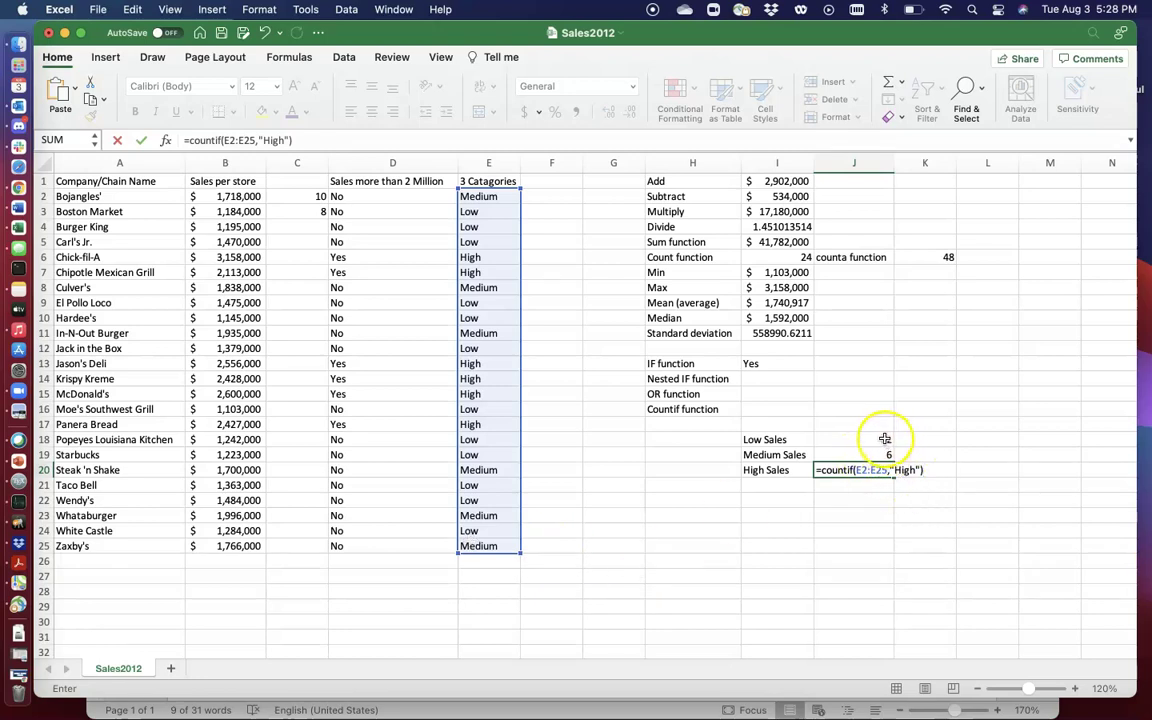
key(Return)
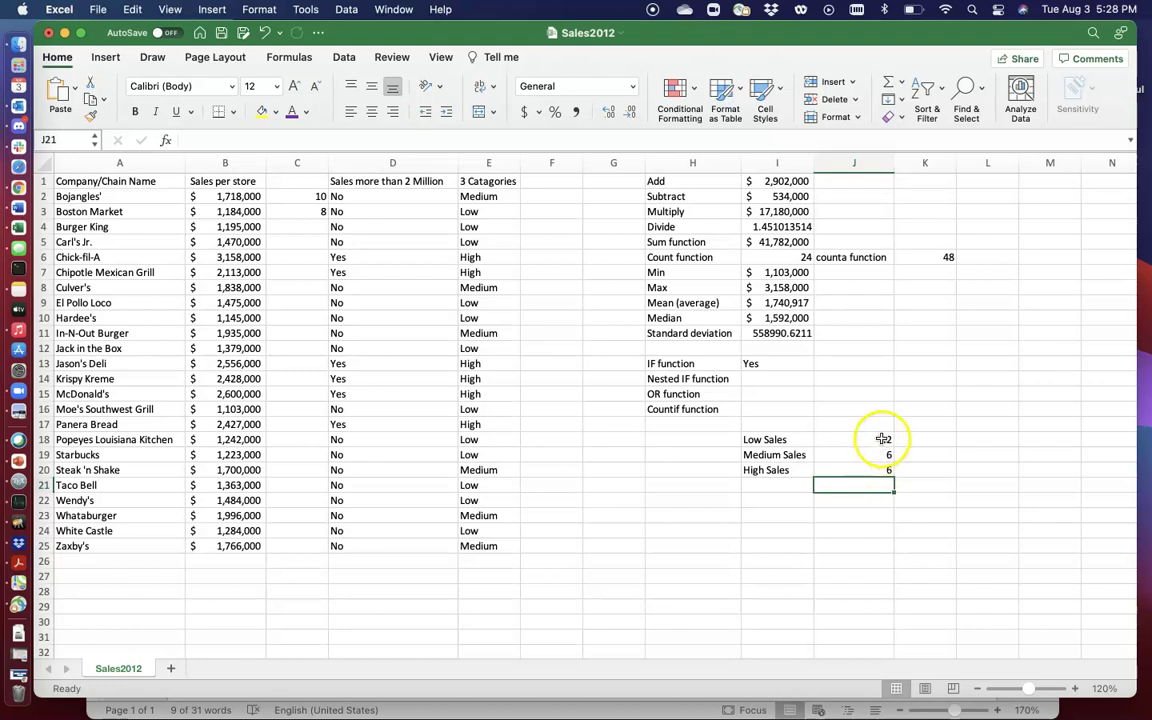
Review the COUNTIF formula in J18 and move on to J22
double_click(881, 439)
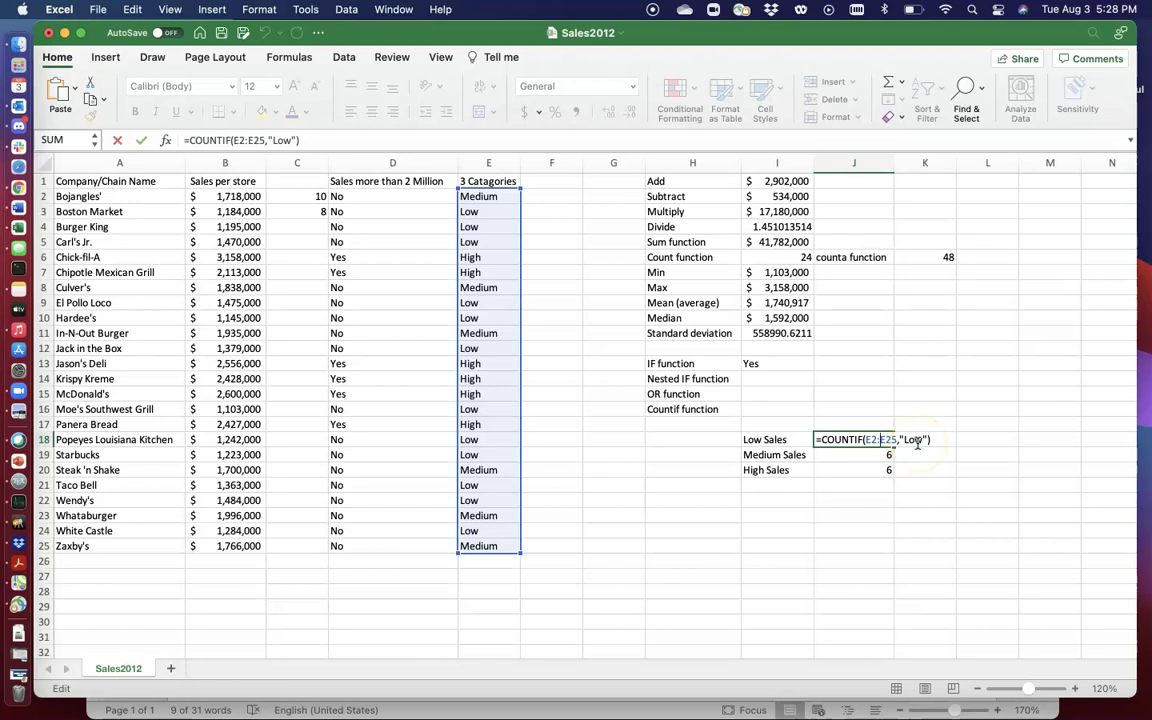
key(Return)
key(Return)
key(Return)
key(Return)
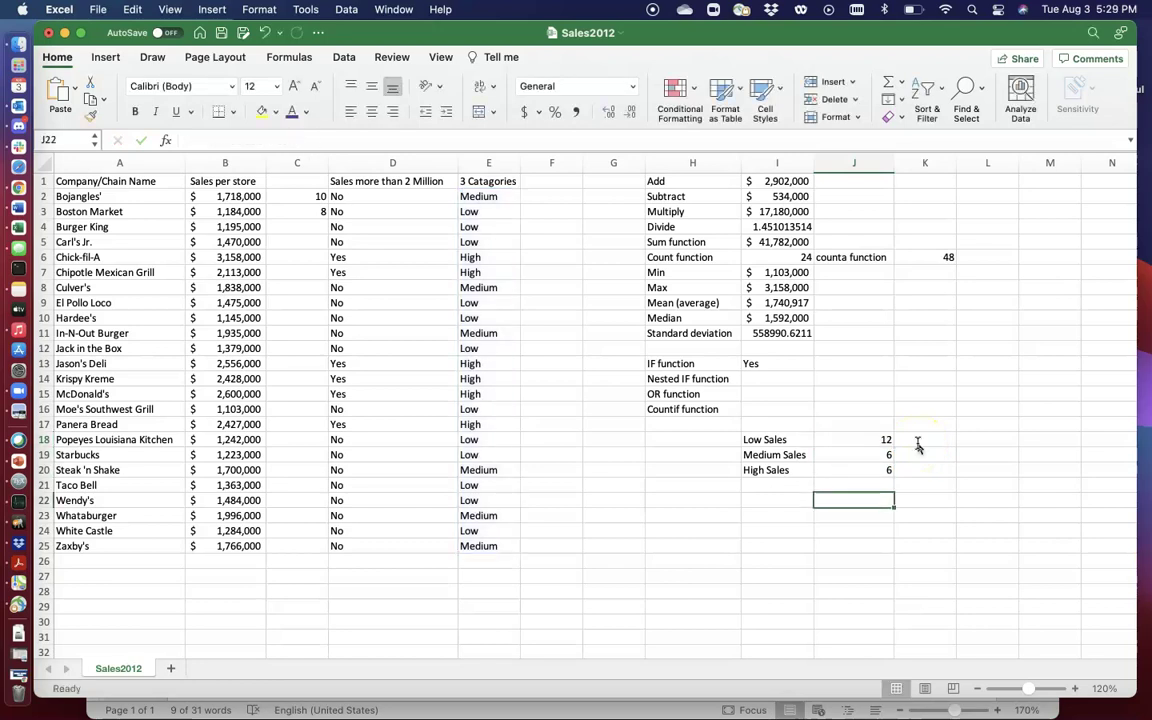
Enter the label "More than 1.8 Million" in I22
key(Left)
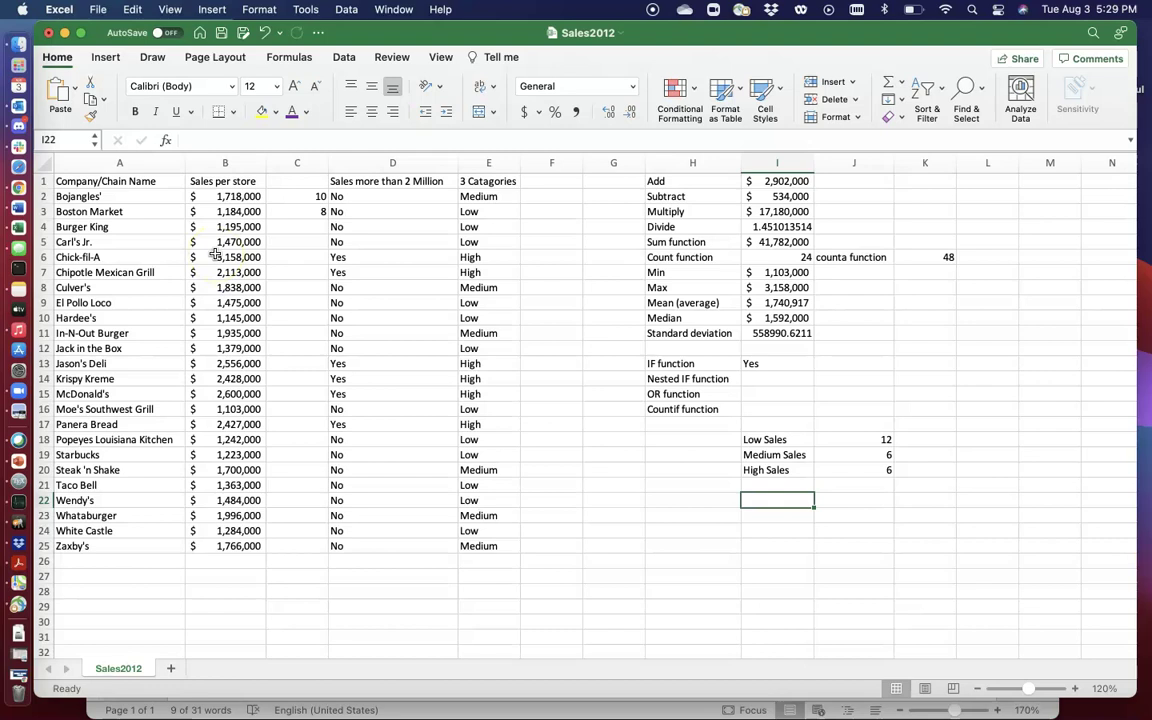
text(More than)
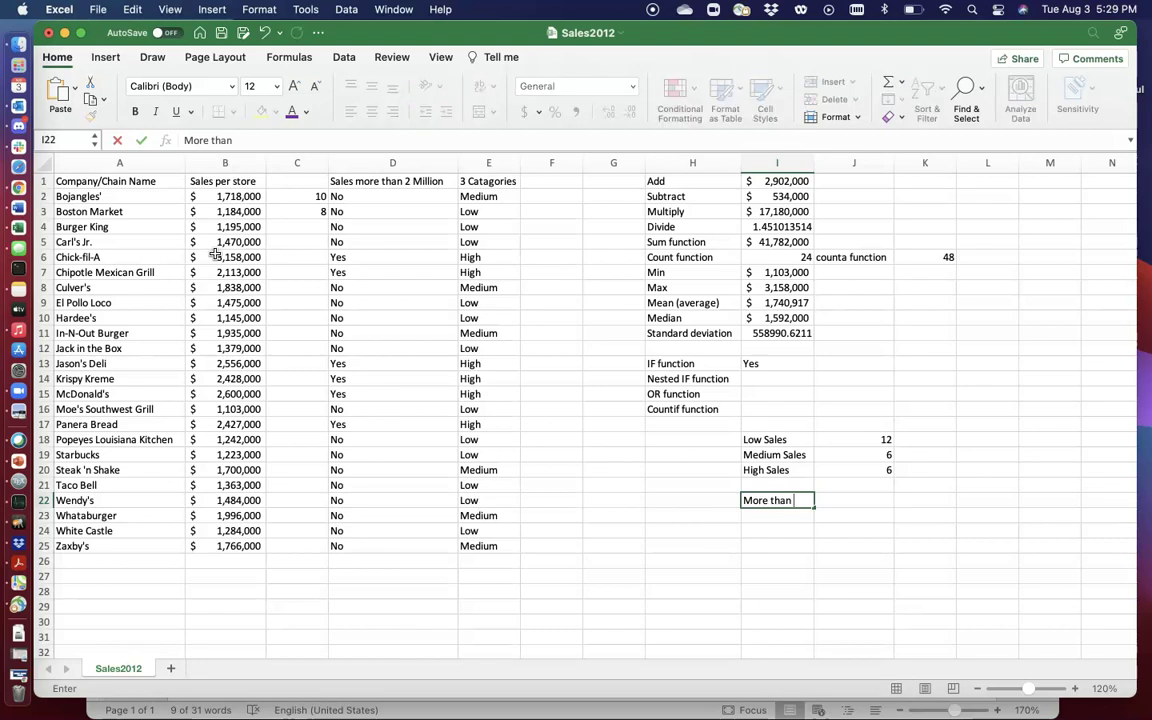
text( 1.8 Million)
key(Return)
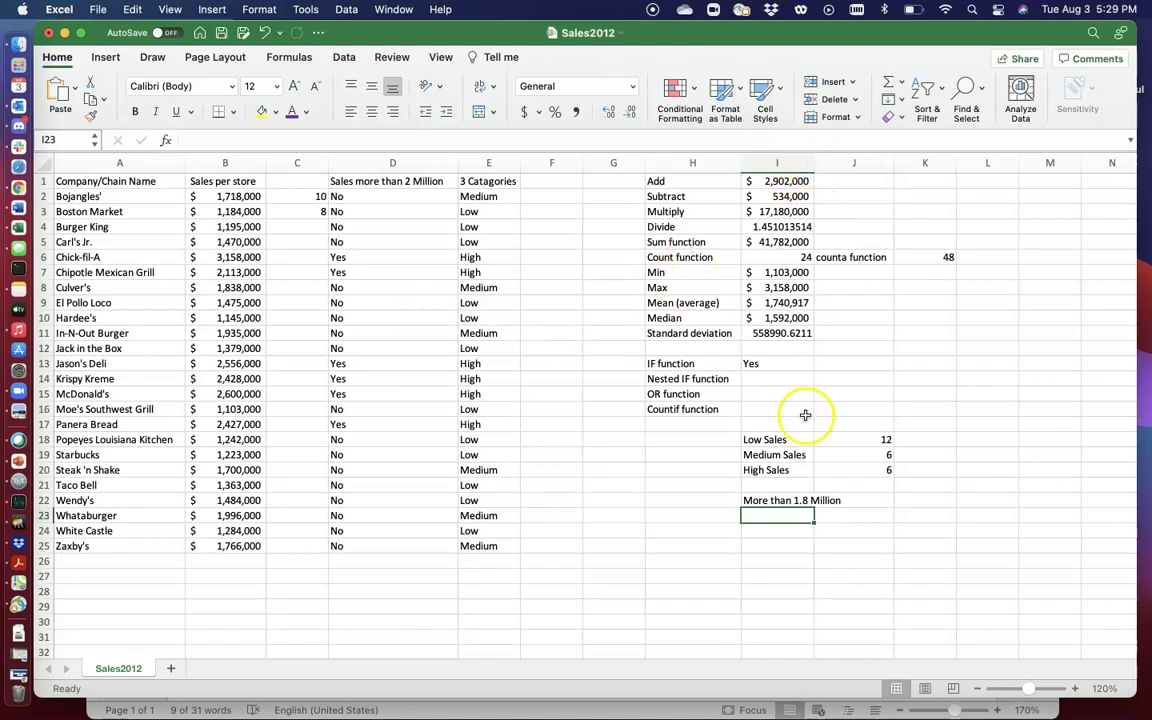
Move the low, medium and high sales labels and counts from I18:J20 to H18:I20
drag(775, 440, 838, 468)
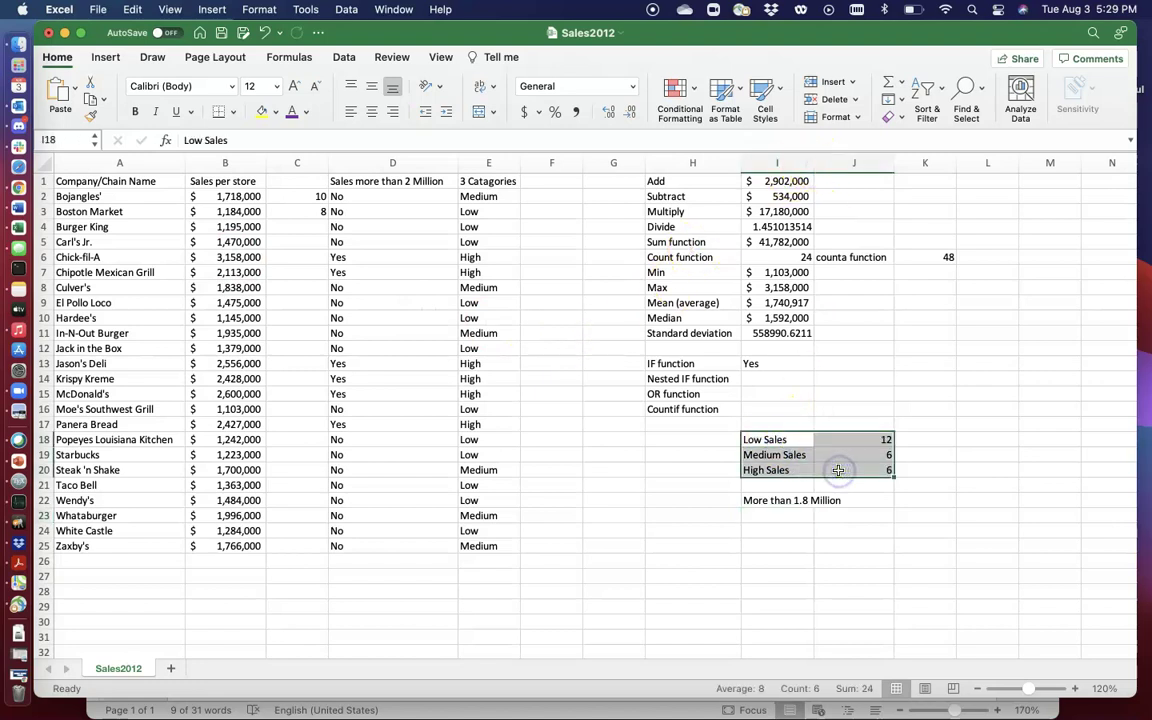
key(cmd+c)
drag(740, 455, 722, 440)
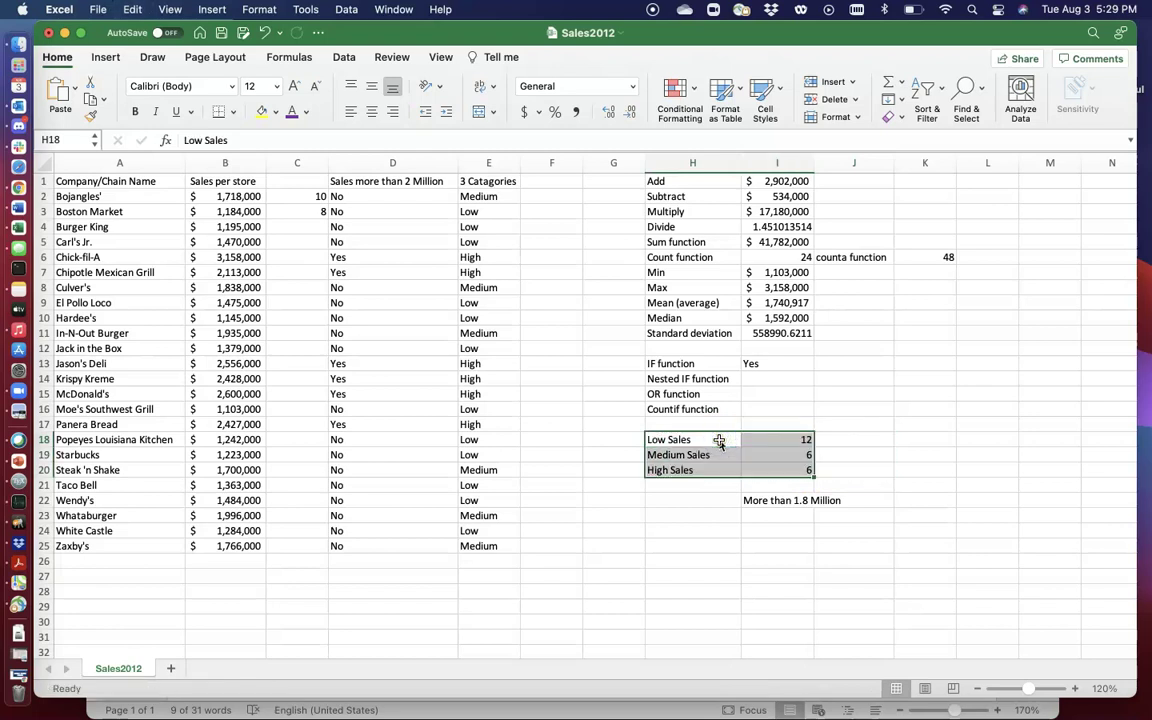
Move the "More than 1.8 Million" label from I22 to H22 and widen column H to fit it
click(758, 498)
key(super+c)
click(696, 498)
key(super+v)
click(771, 504)
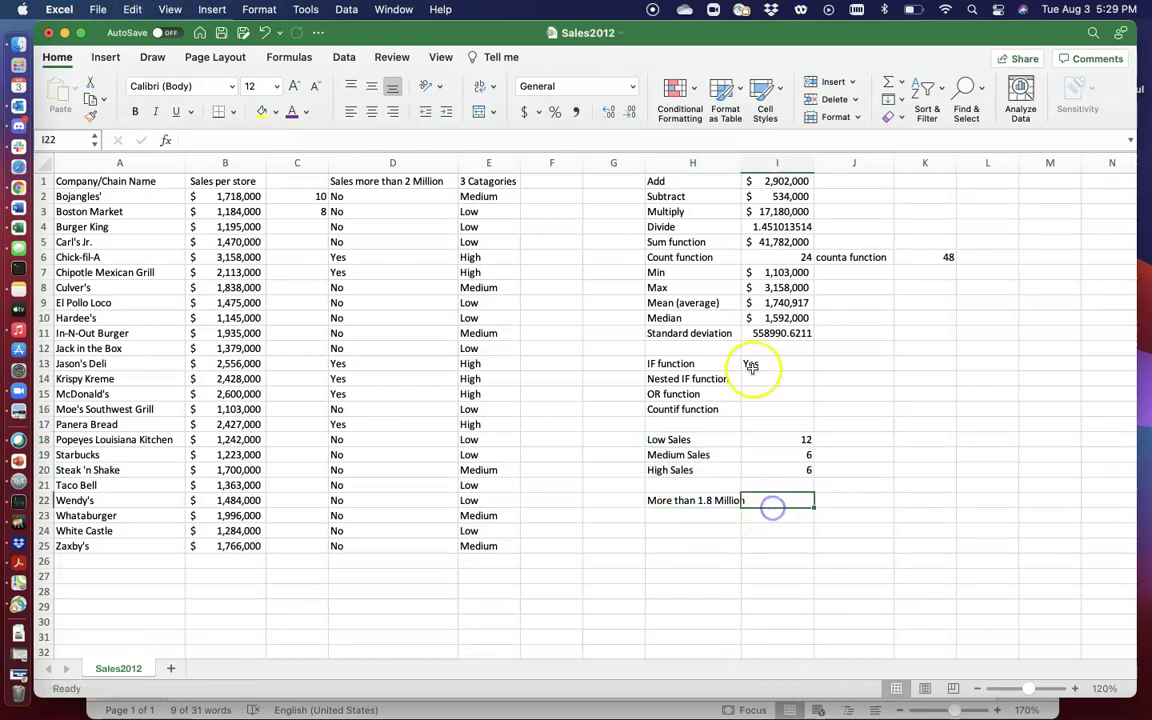
drag(738, 162, 752, 162)
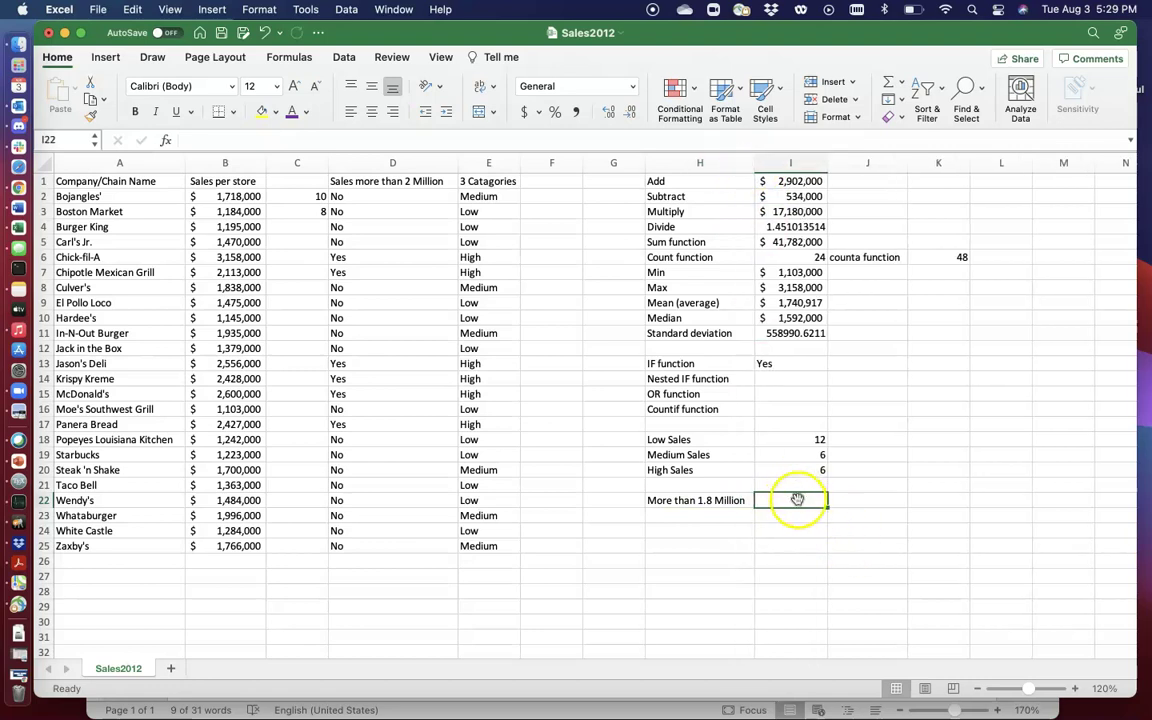
Count the sales in B2:B25 above 1800000 with a COUNTIF formula in I22, using the criterion ">1800000"
text(=co)
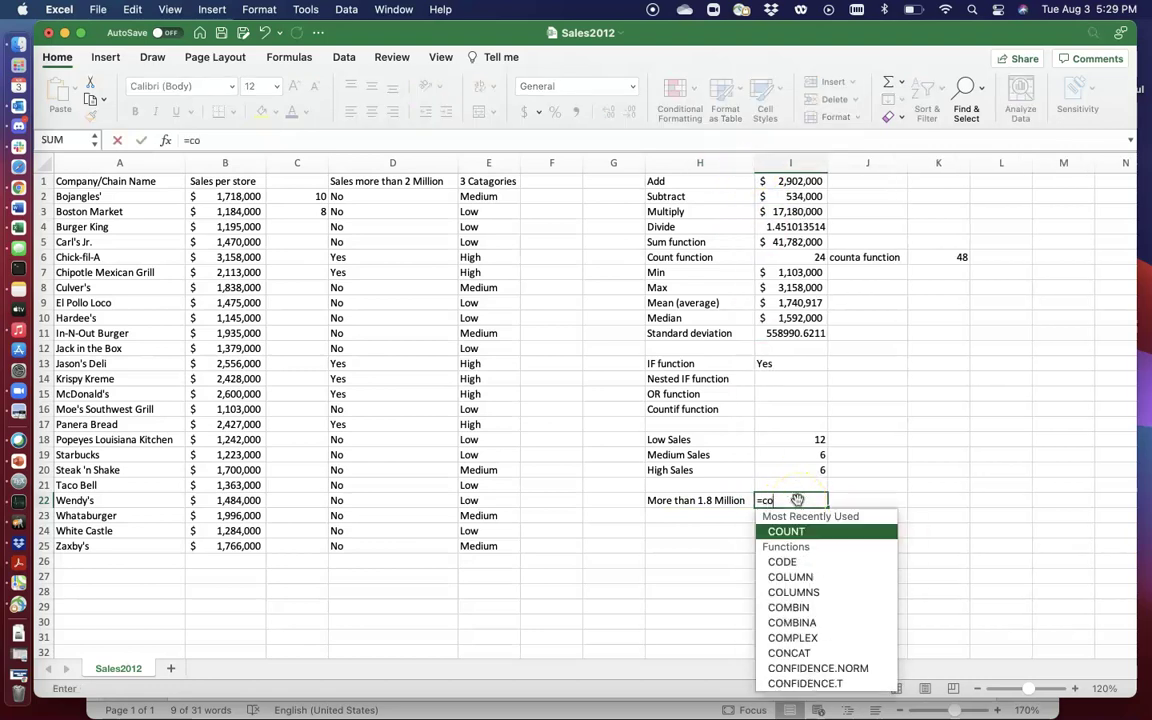
text(untif()
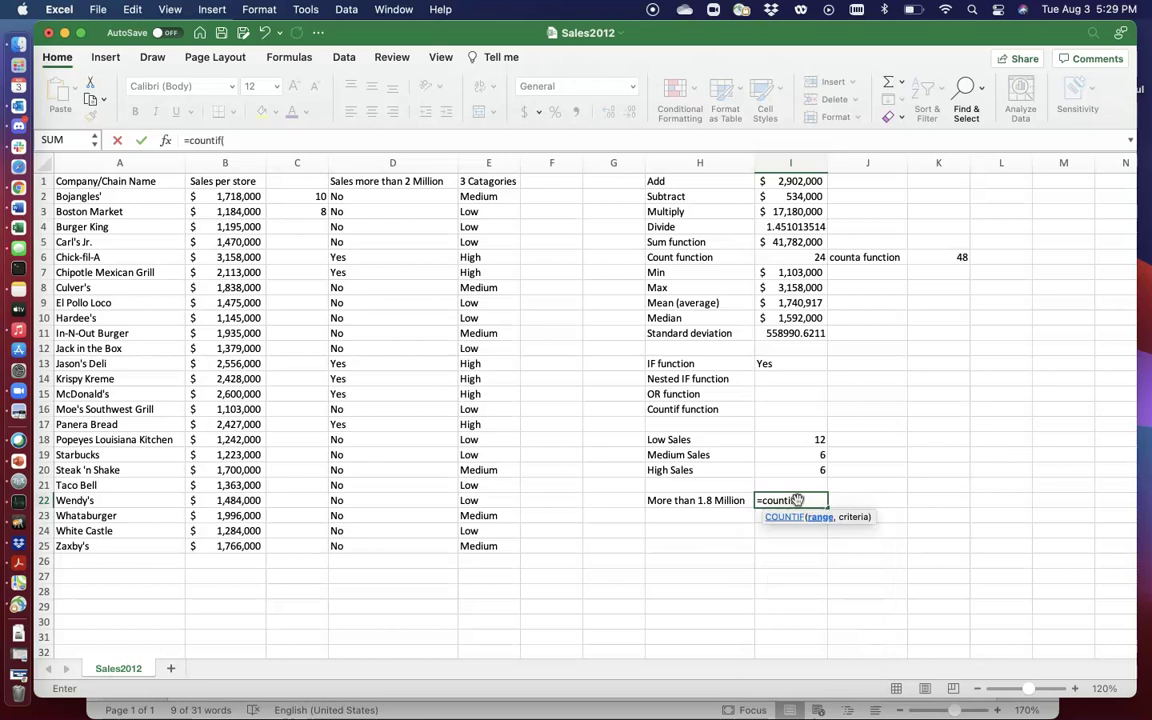
click(249, 197)
drag(249, 197, 244, 540)
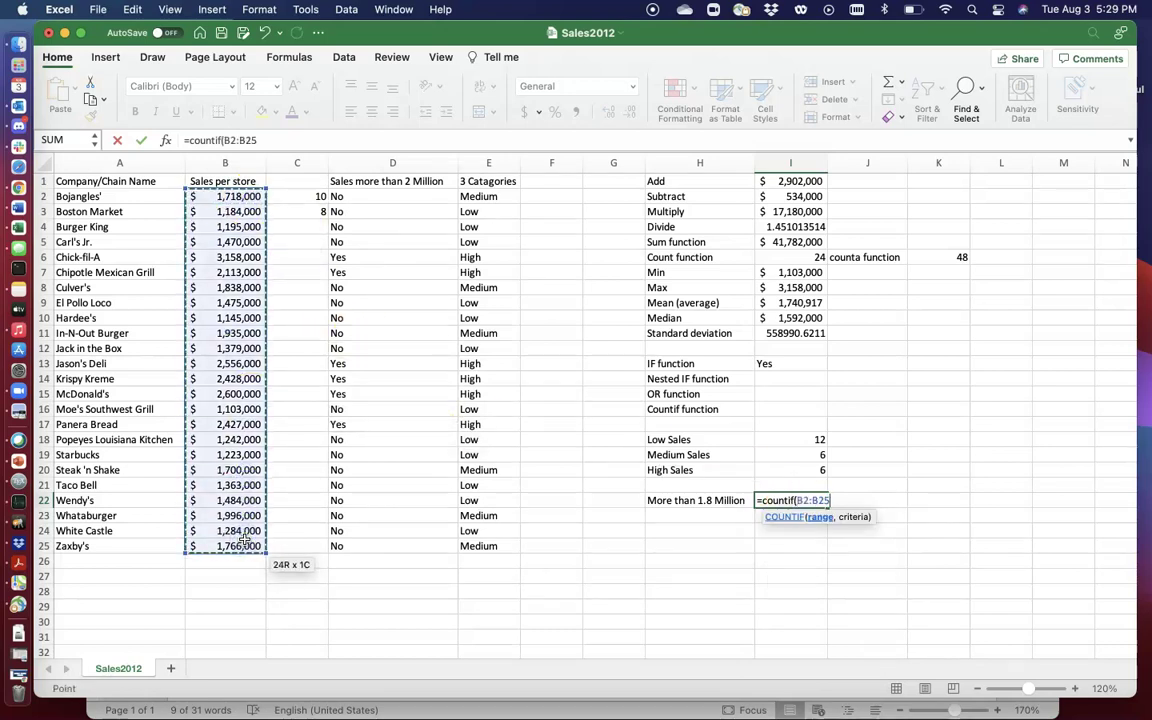
text(,">)
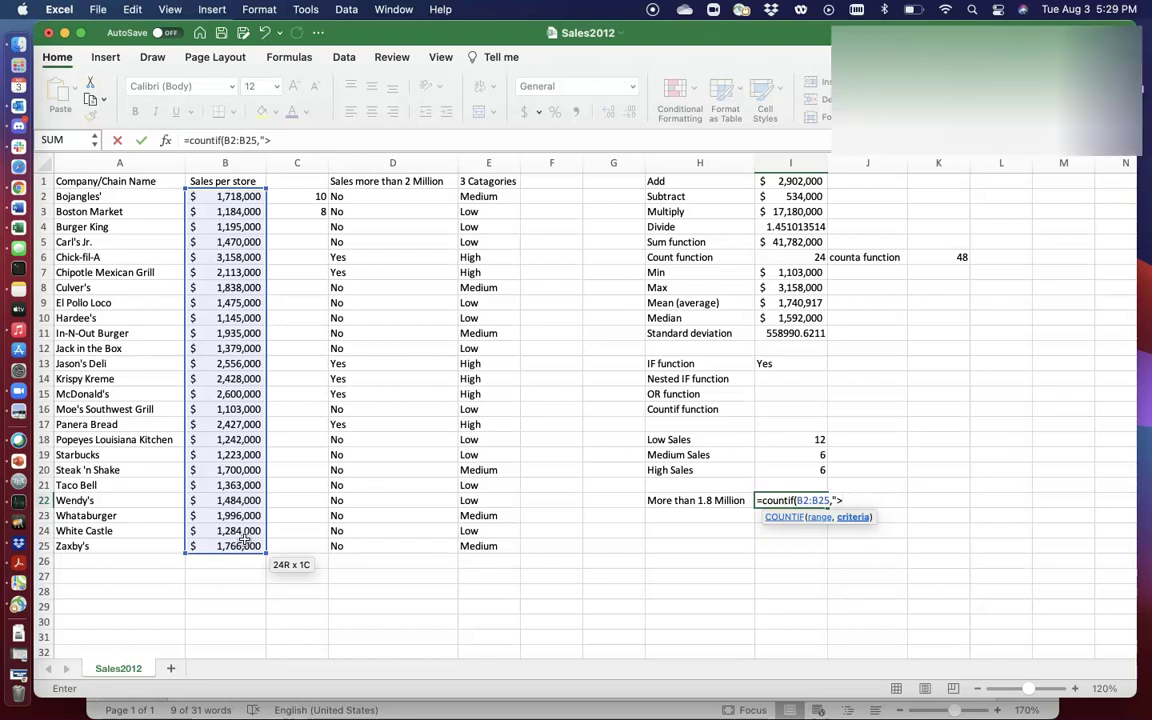
text(1)
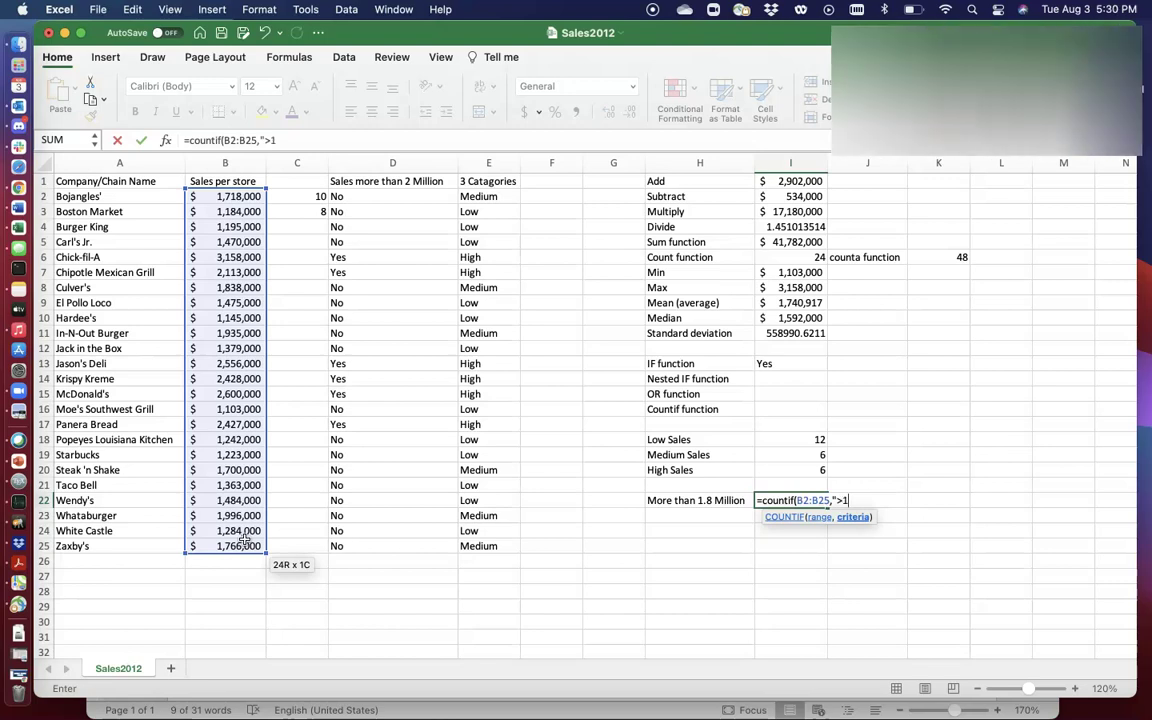
text(800000)
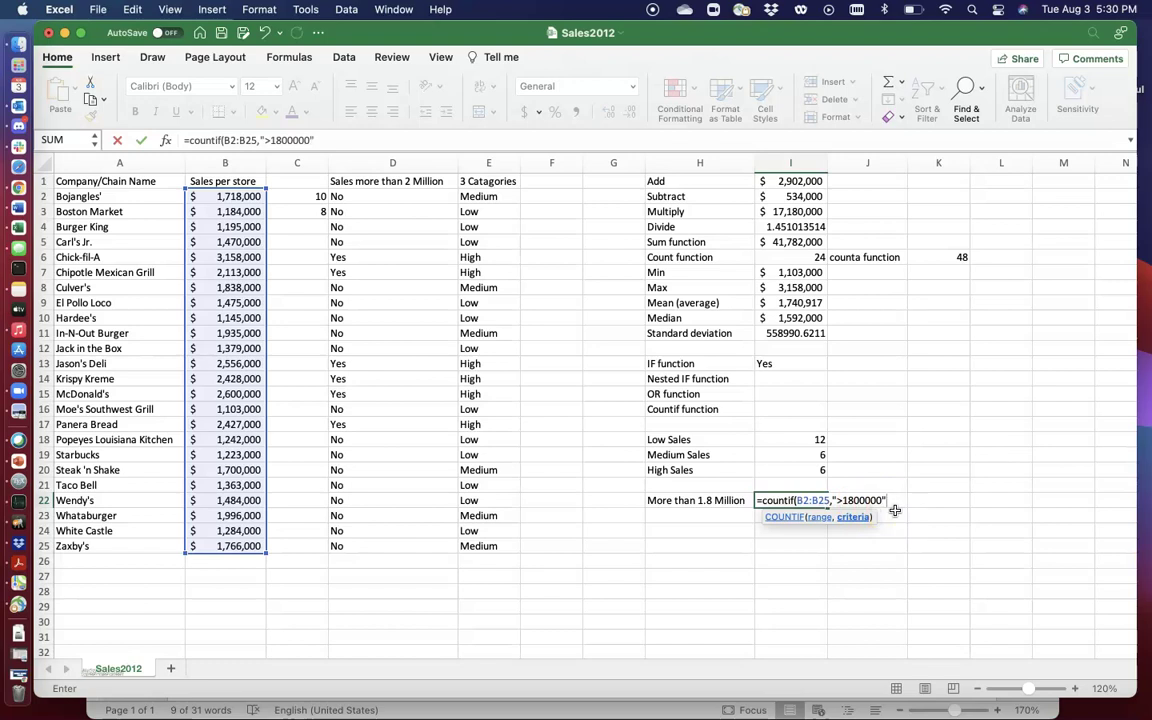
text())
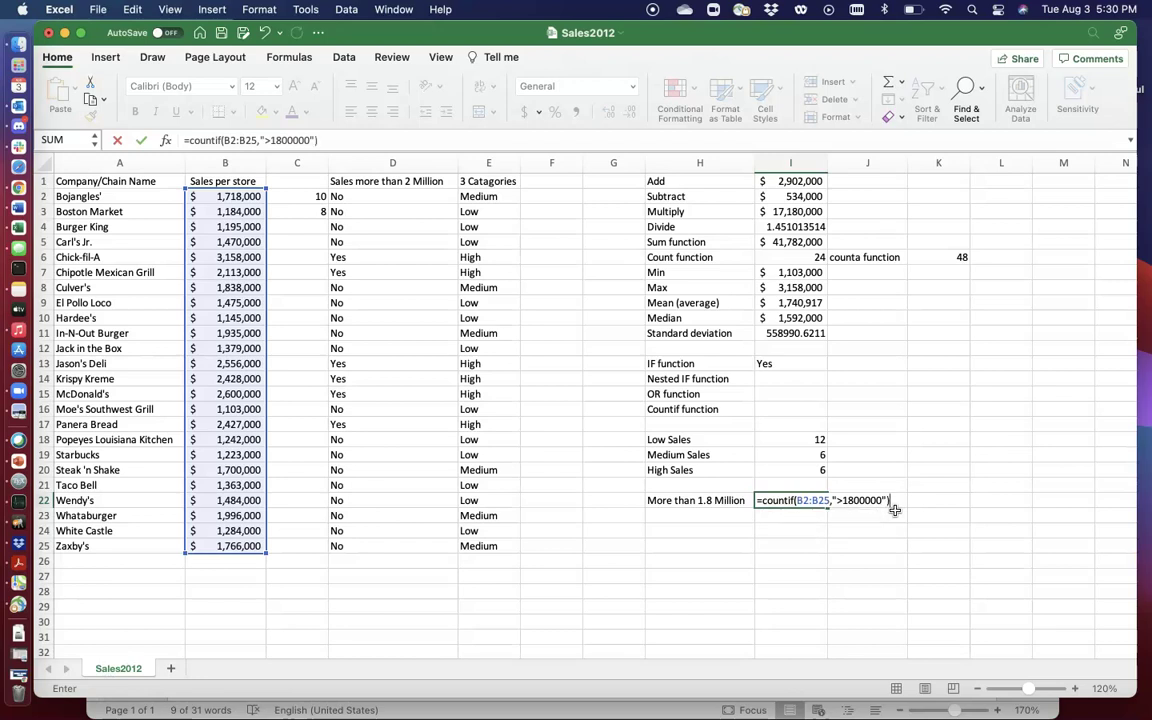
key(Return)
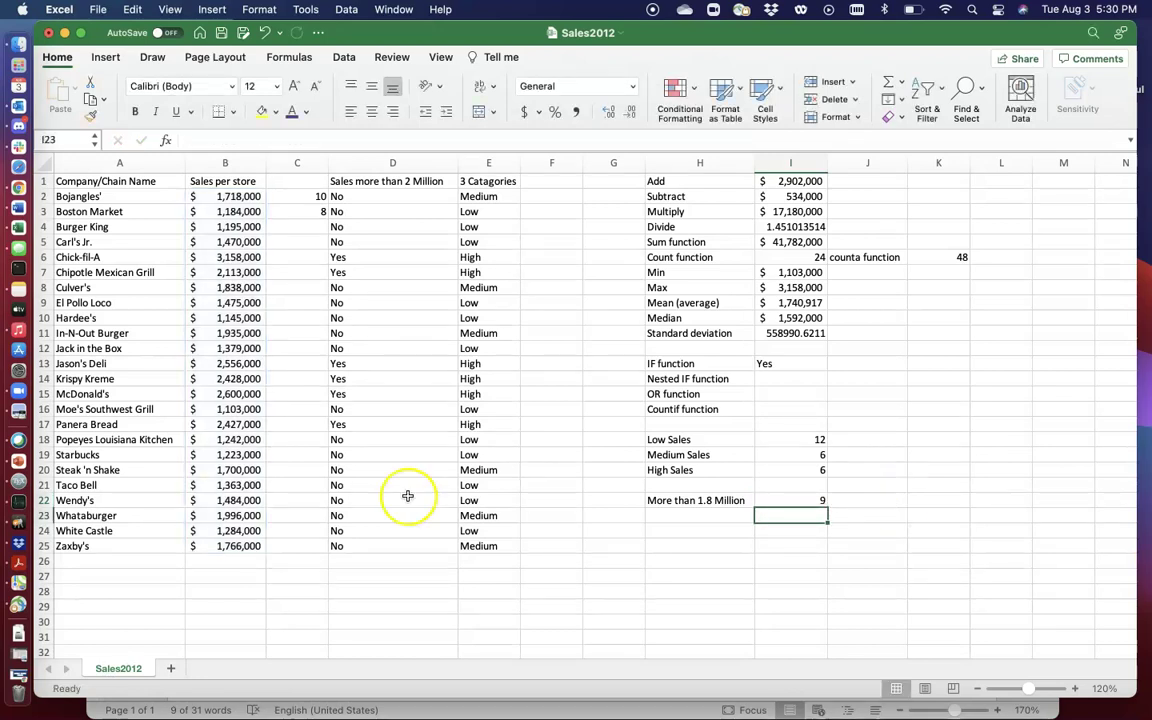
Try the COUNTIF formula in I22 without quotation marks around the >1800000 criterion
double_click(818, 500)
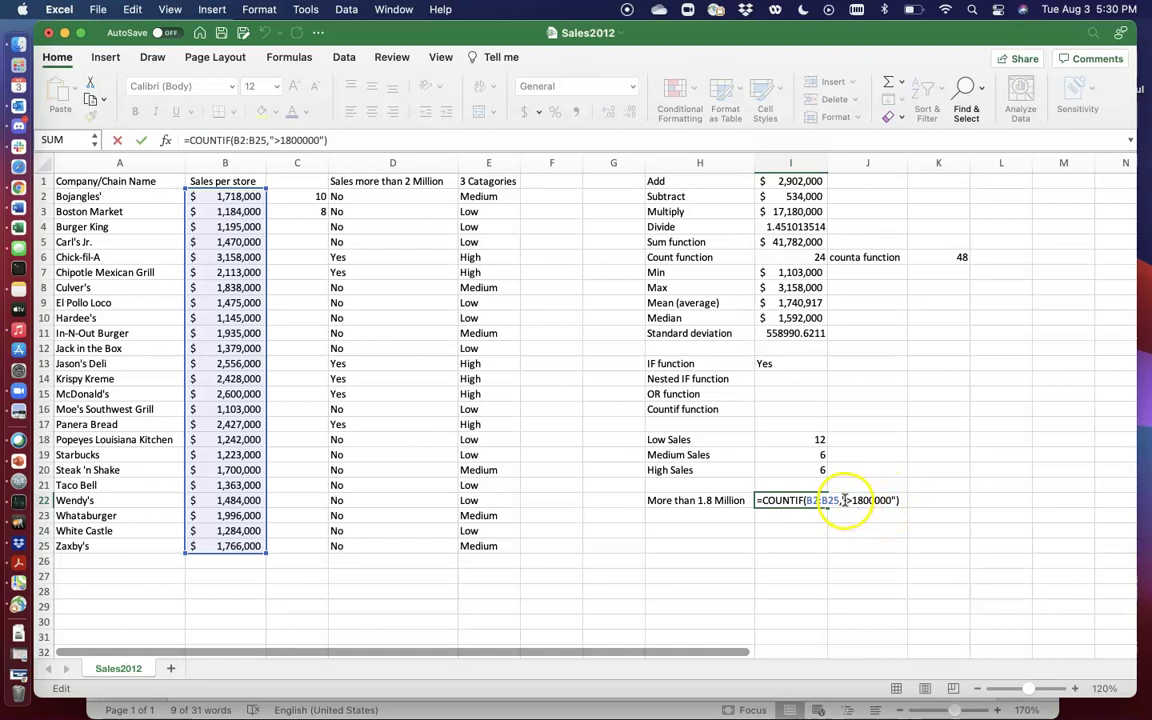
click(845, 500)
key(BackSpace)
click(890, 500)
key(BackSpace)
key(BackSpace)
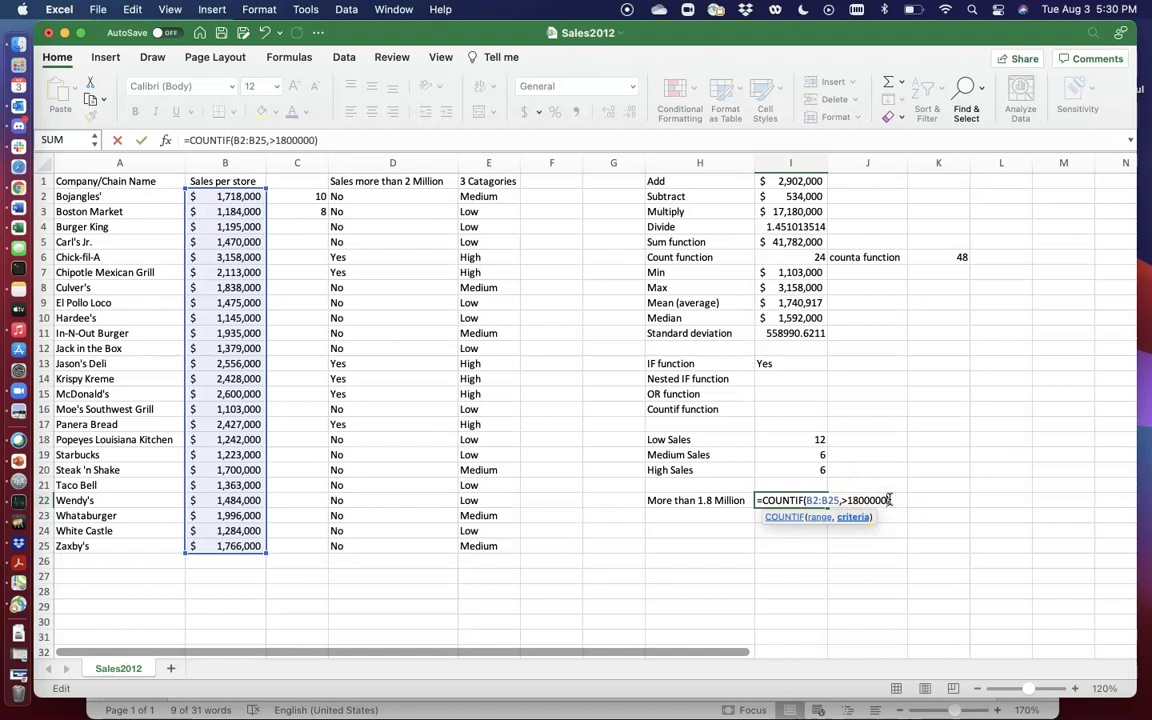
key(Return)
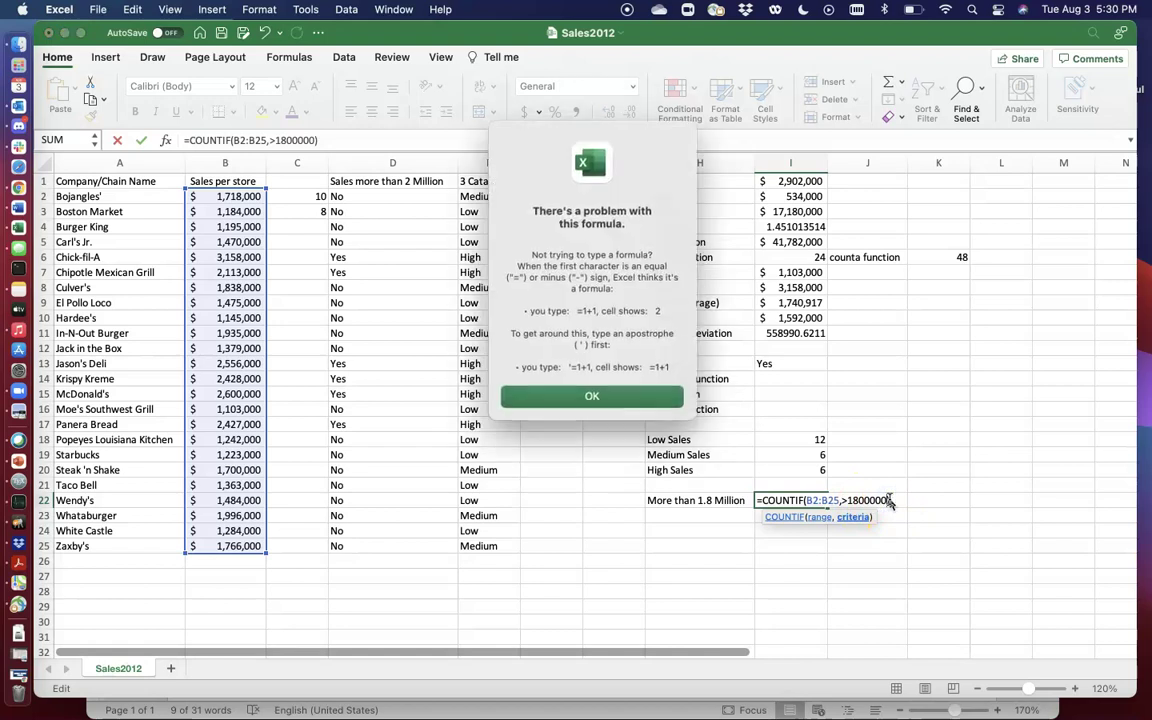
click(642, 392)
Restore the quotation marks around >1800000 in the I22 COUNTIF formula
text(")
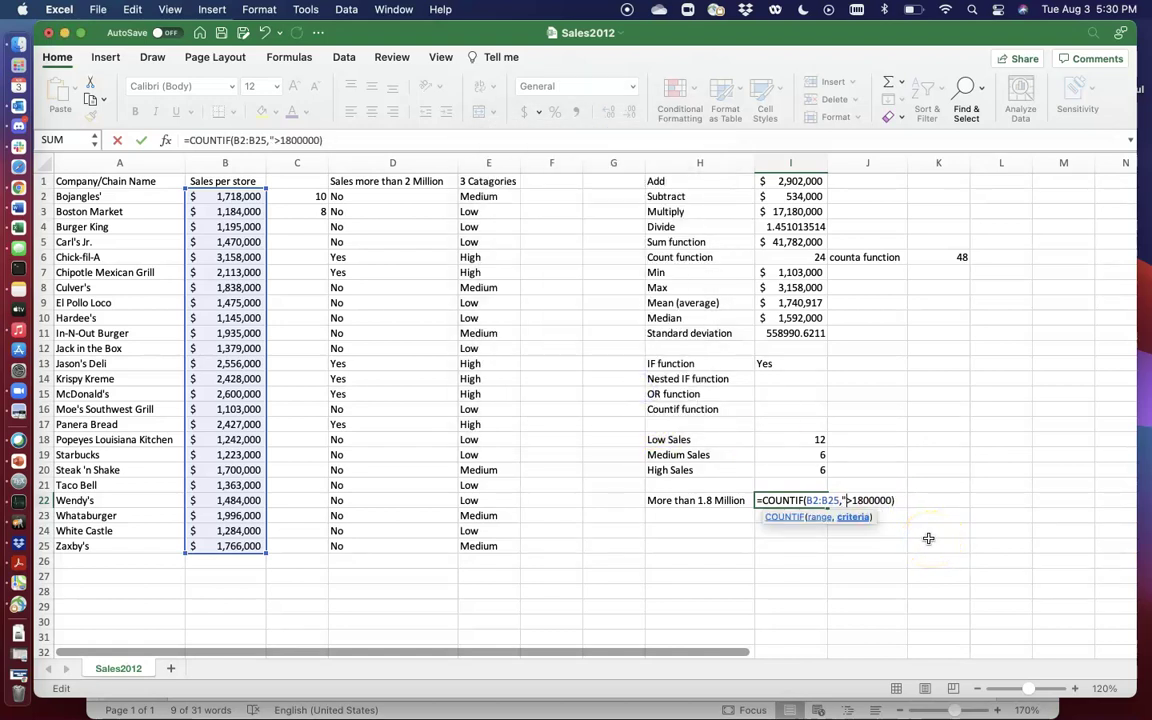
click(888, 500)
text(")
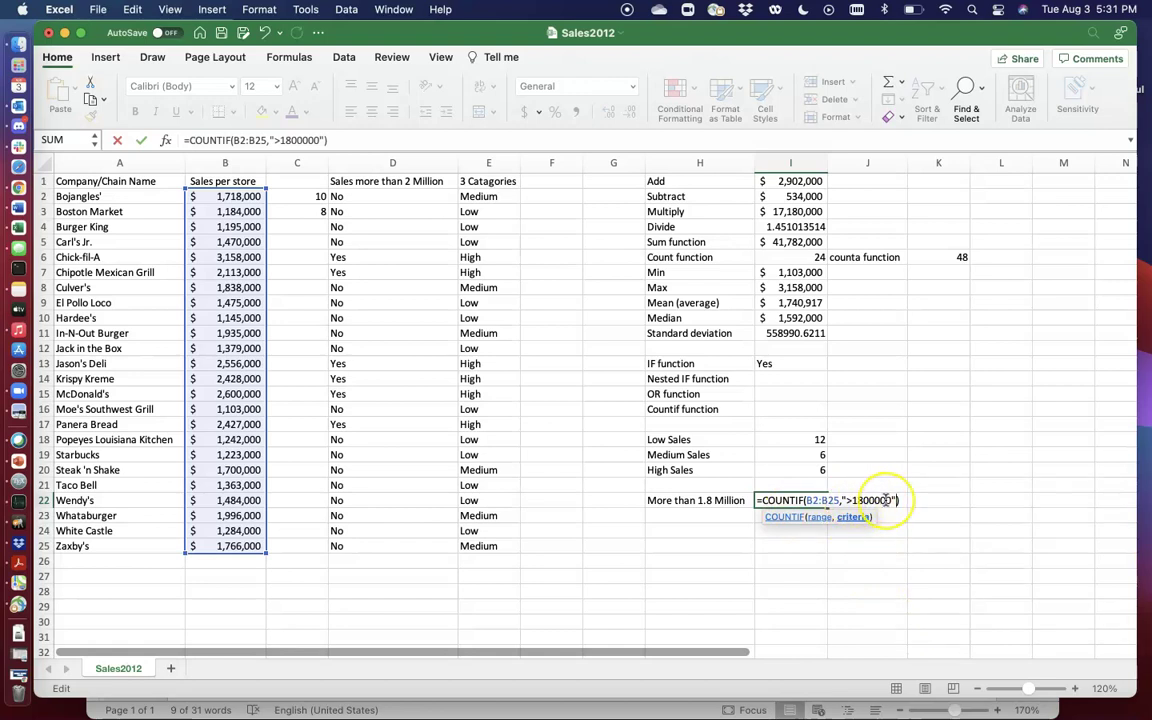
key(Return)
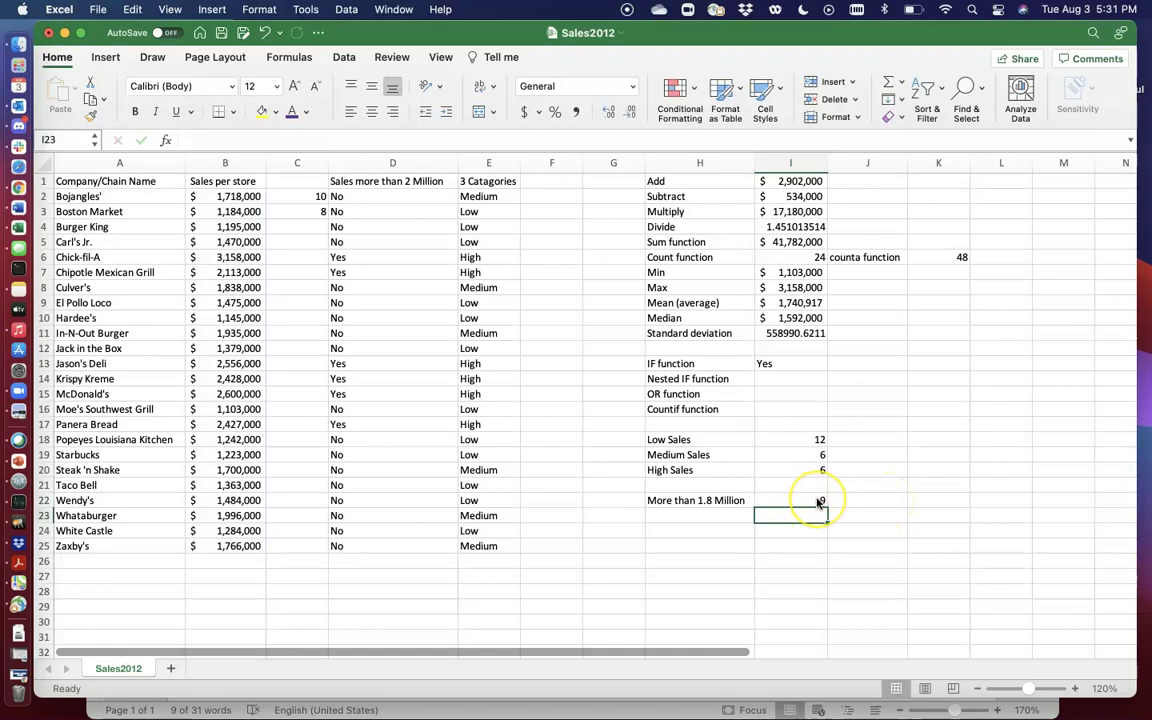
Enter the label "Less than 1.3 Million" in H23
click(700, 516)
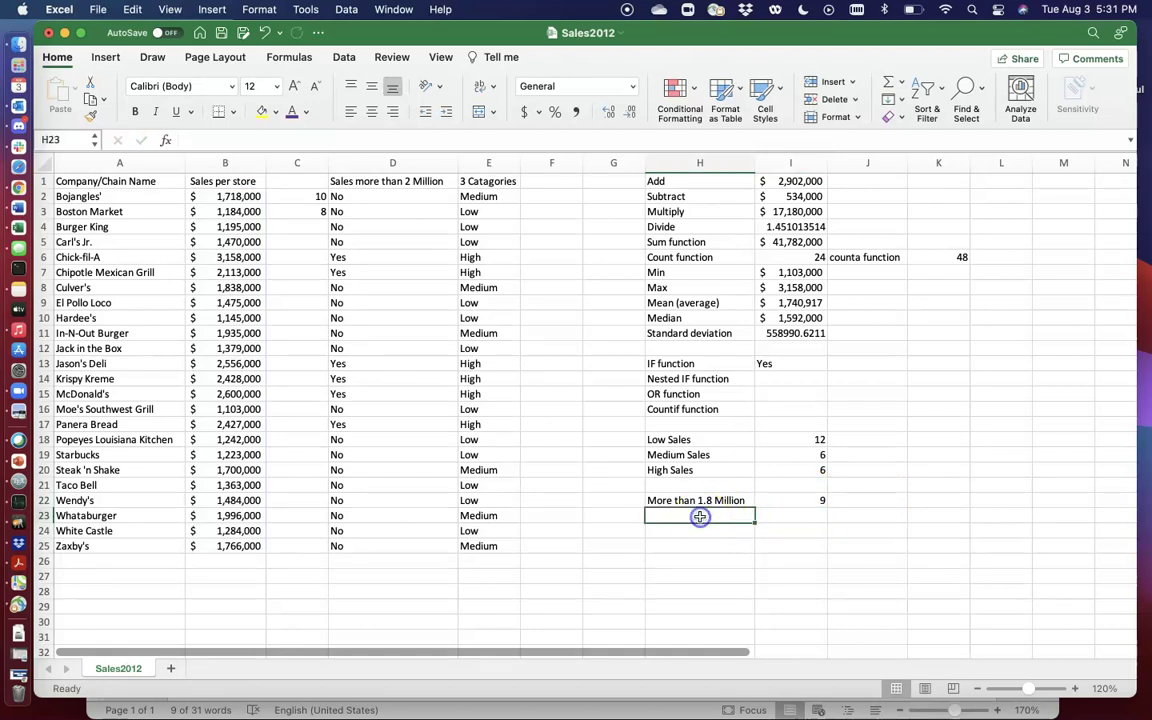
text(Les)
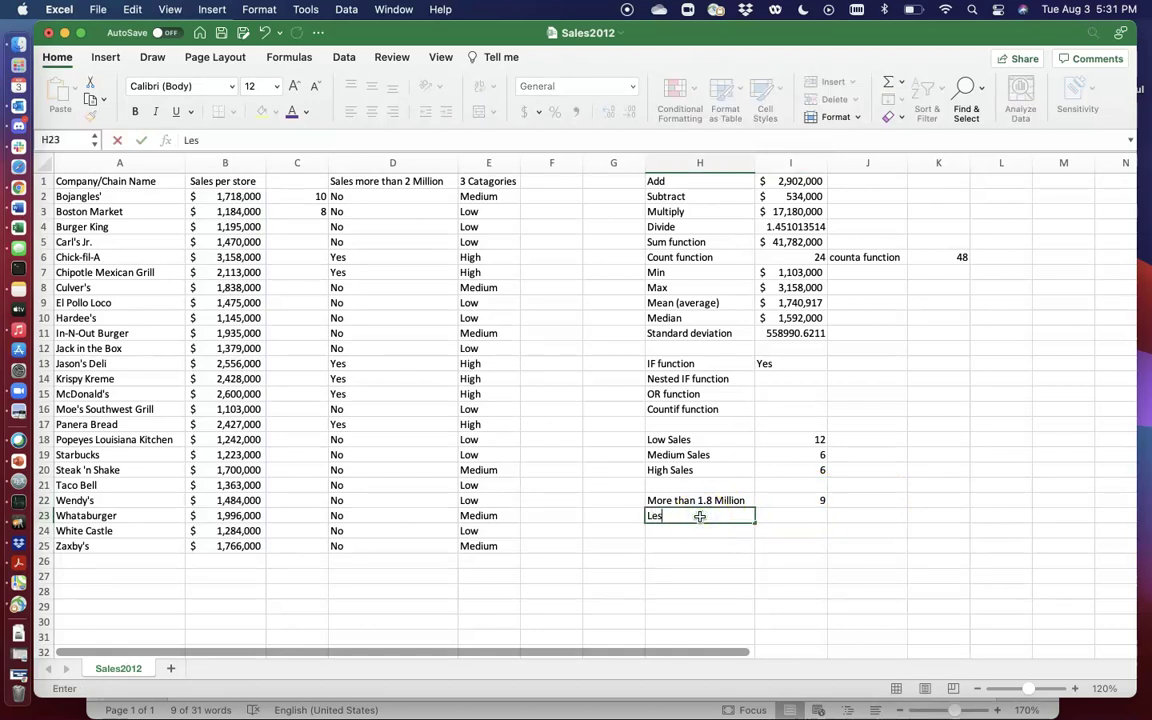
text(s than 1.3 Million)
key(Return)
Count the sales in B2:B25 below 1300000 with a COUNTIF formula in I23, using the criterion "<1300000"
click(799, 516)
text(=count)
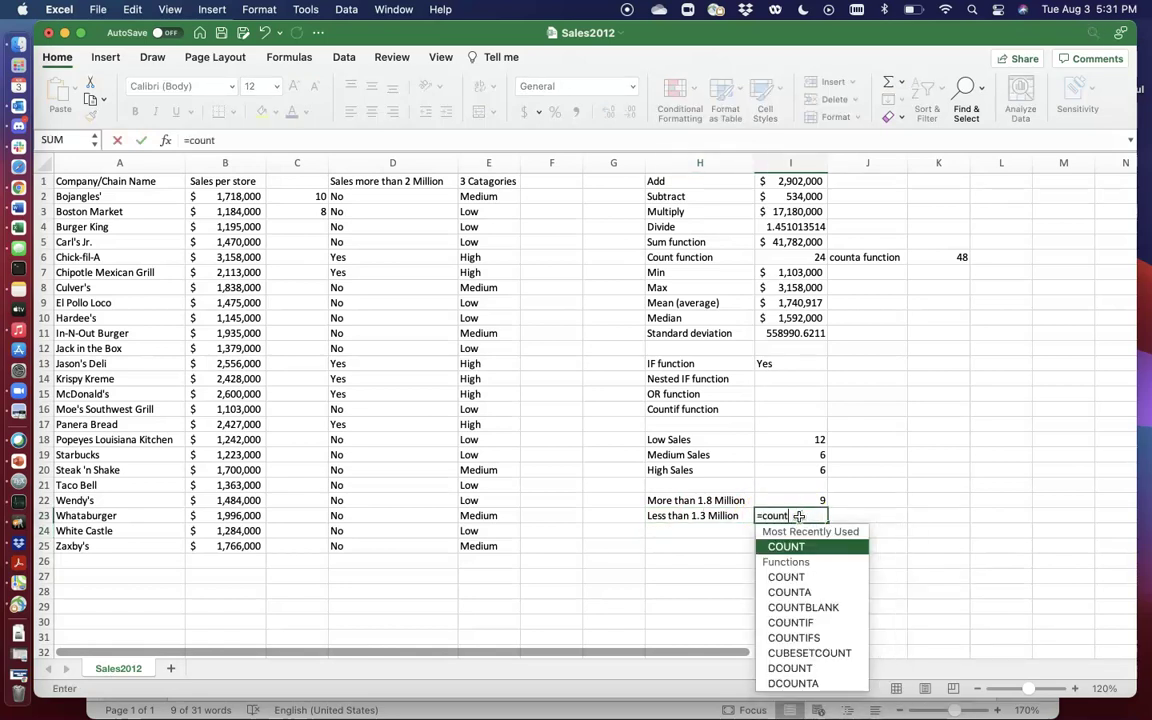
text(if()
drag(222, 197, 217, 549)
text(,"<1)
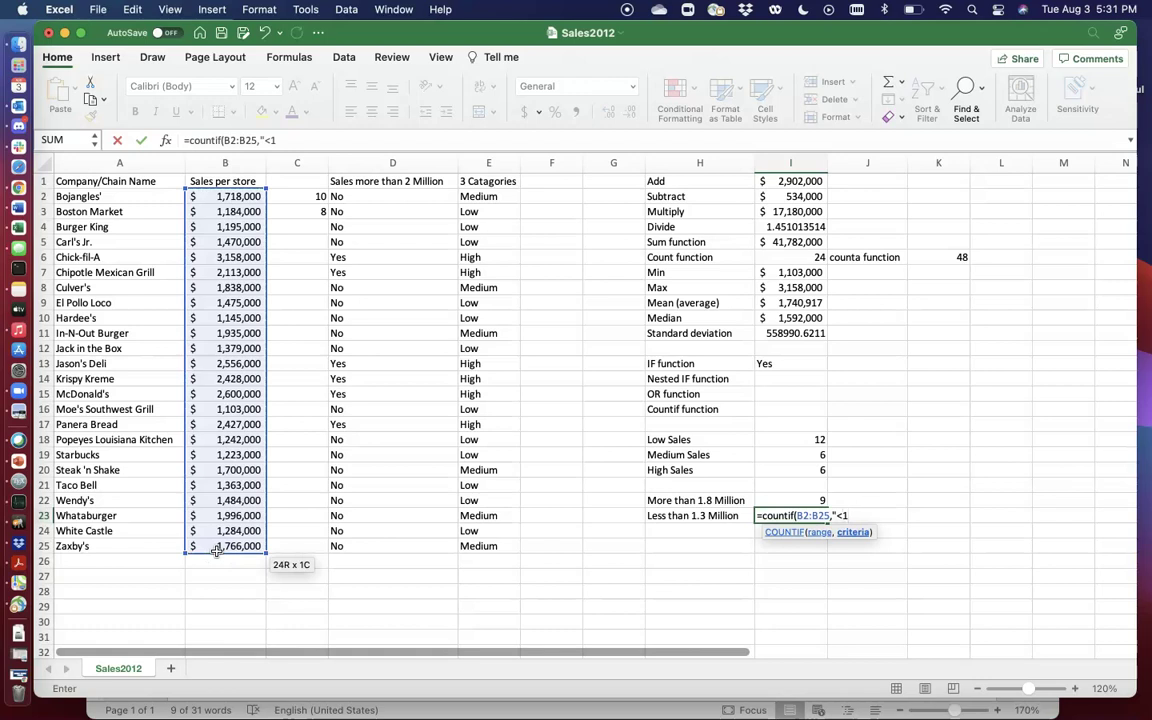
text(300000)
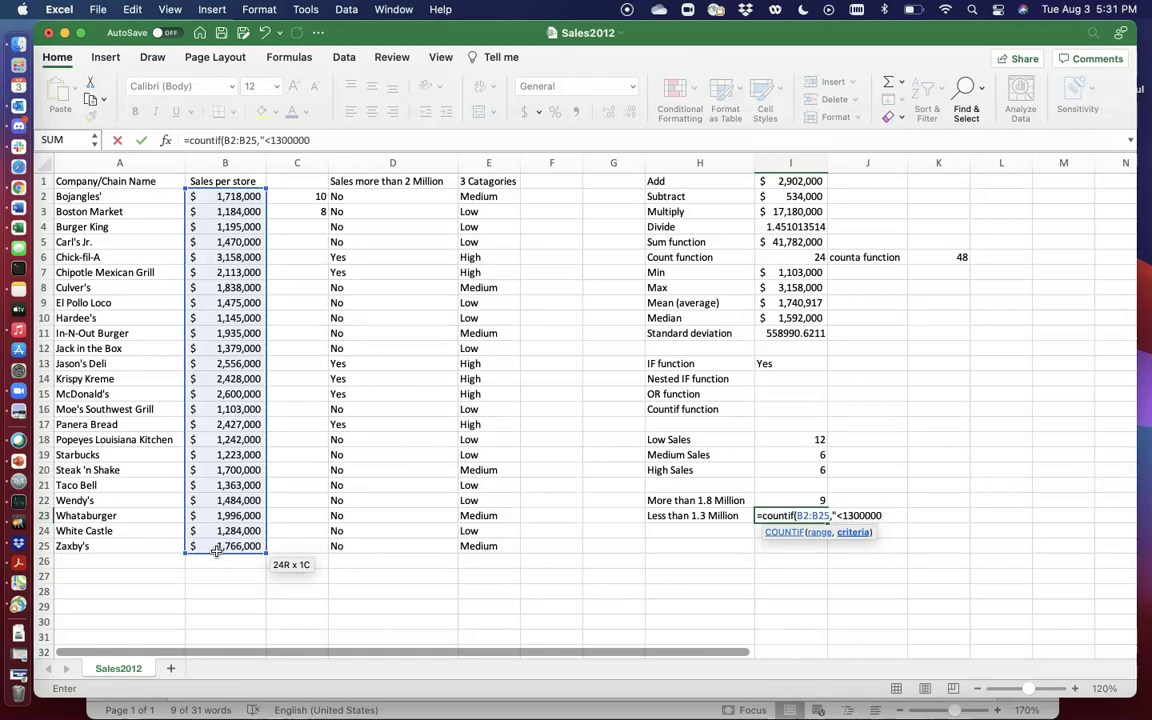
text("))
key(BackSpace)
key(Return)
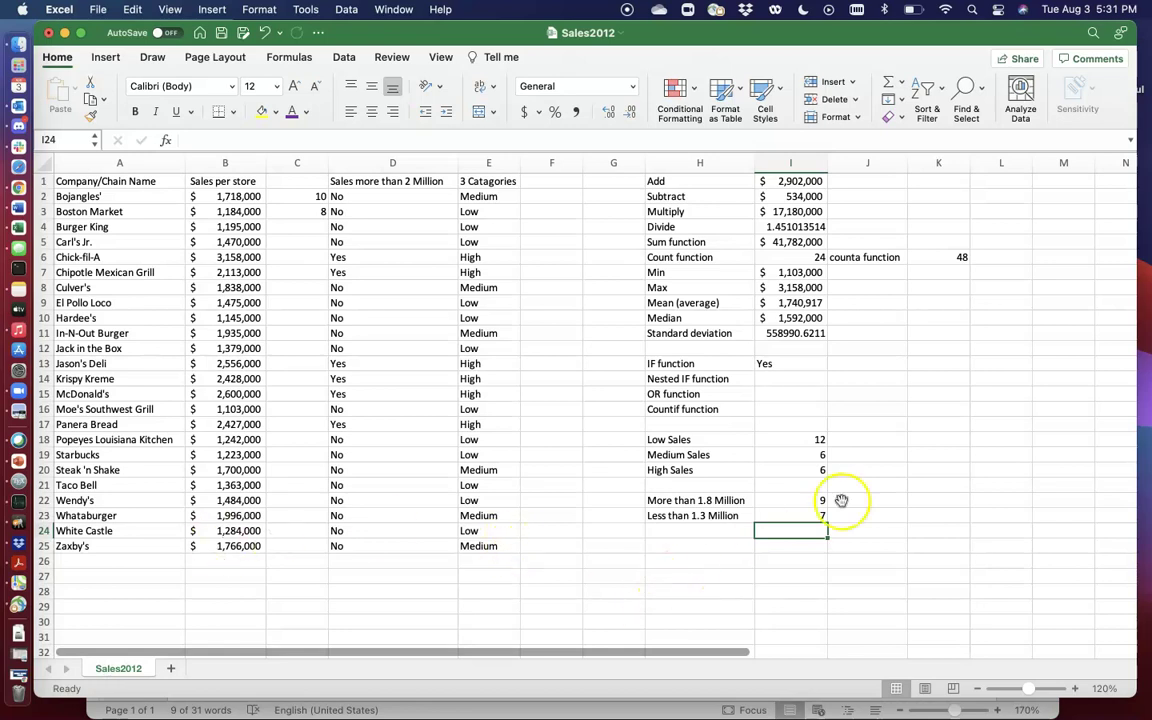
Review the COUNTIF formulas in I18 and I22 to compare the text and numeric criteria
click(816, 438)
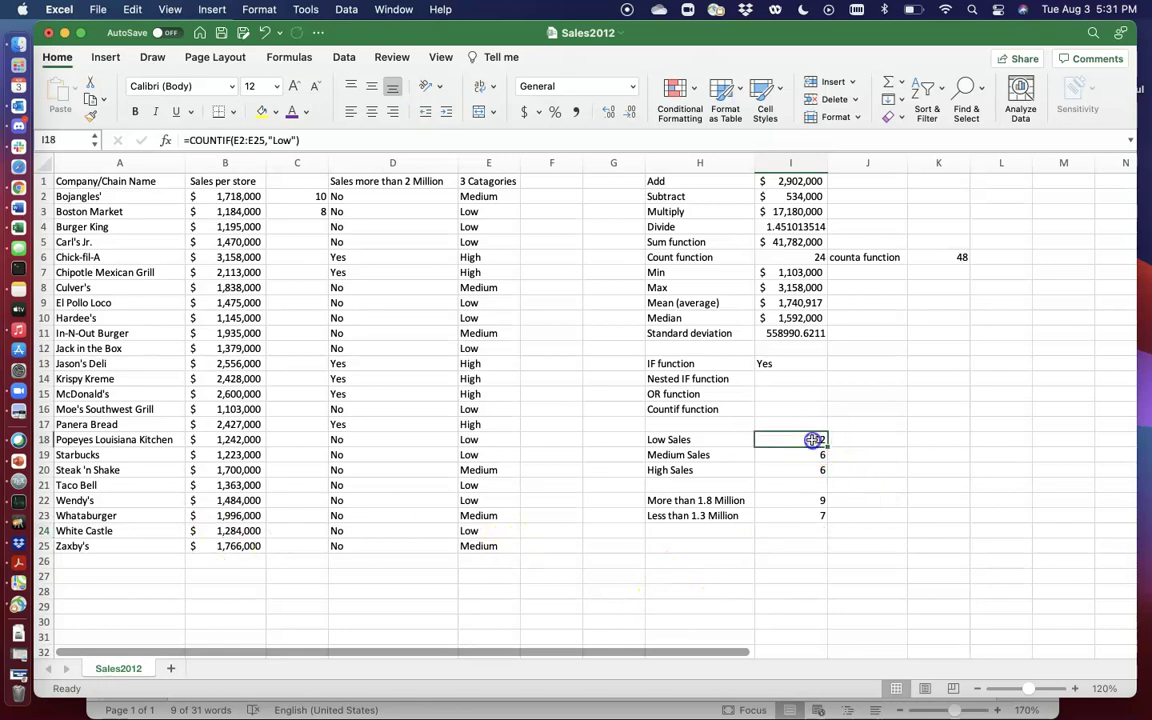
double_click(817, 439)
key(Return)
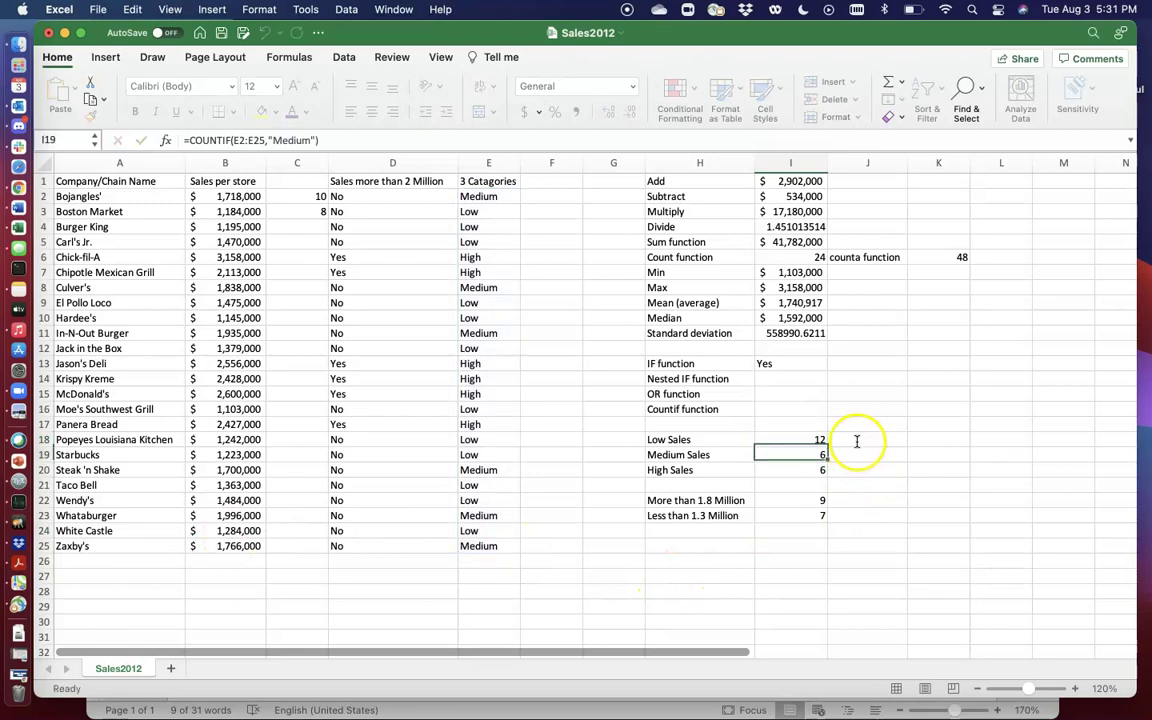
double_click(816, 501)
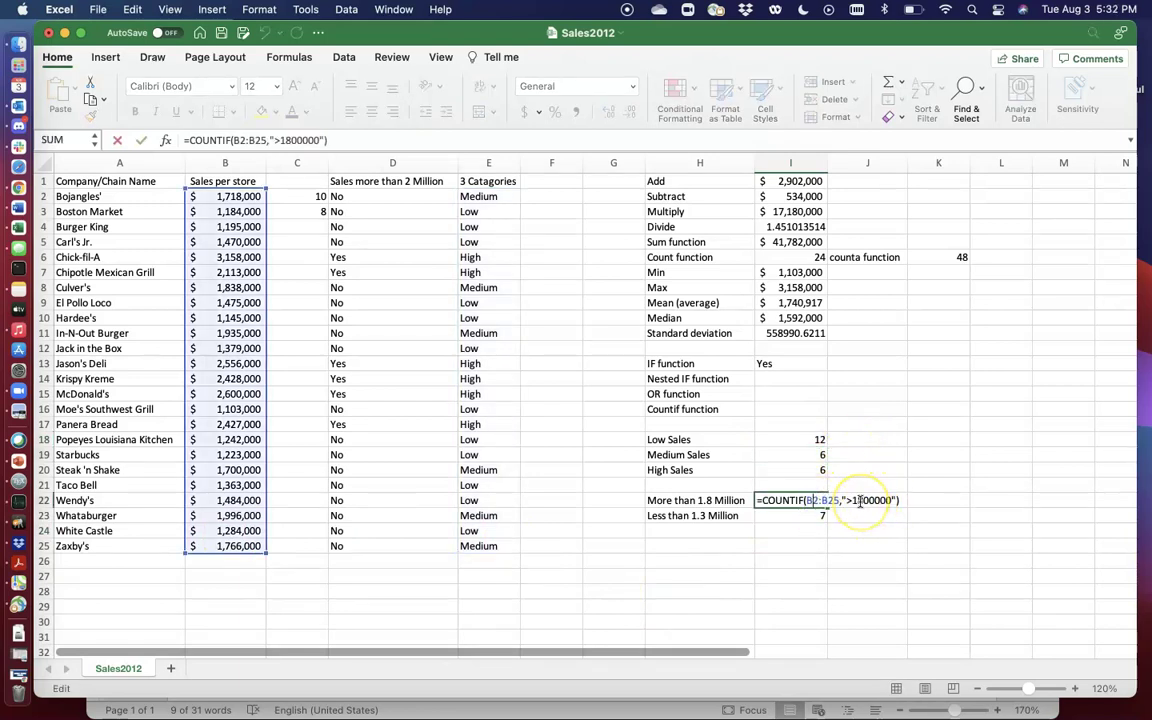
key(Return)
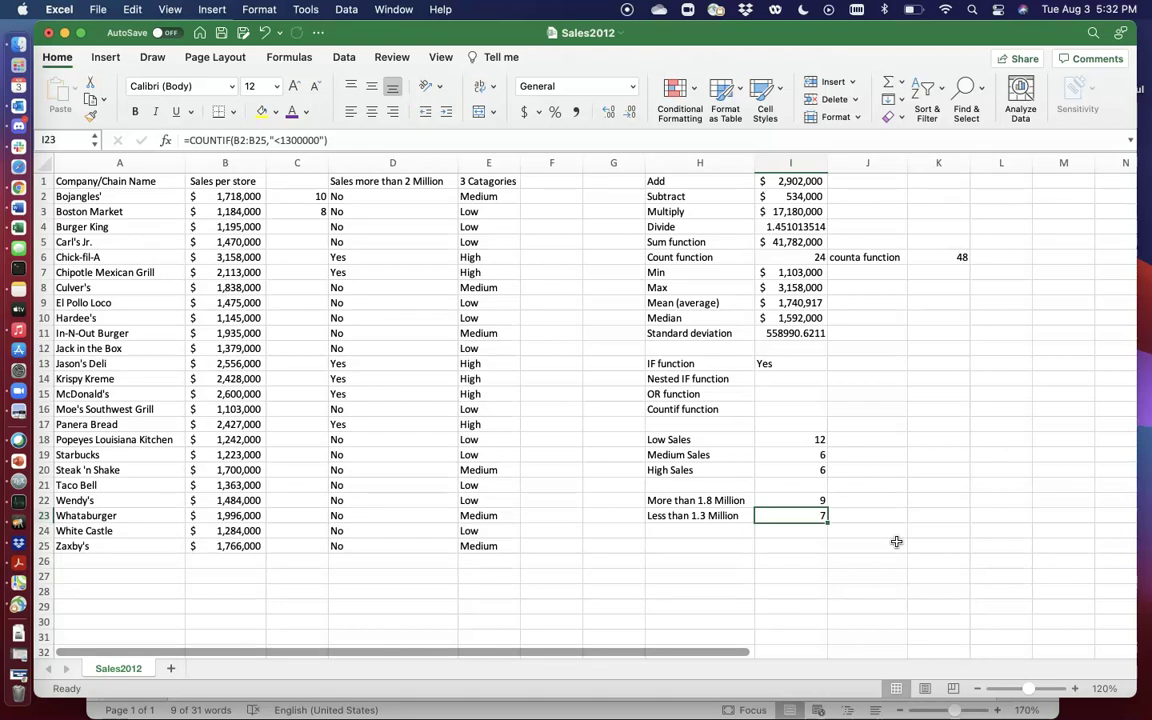
Test whether E2 equals "Low" or "High" with an OR formula in H25, then check the formula's references
key(Down)
key(Left)
key(Down)
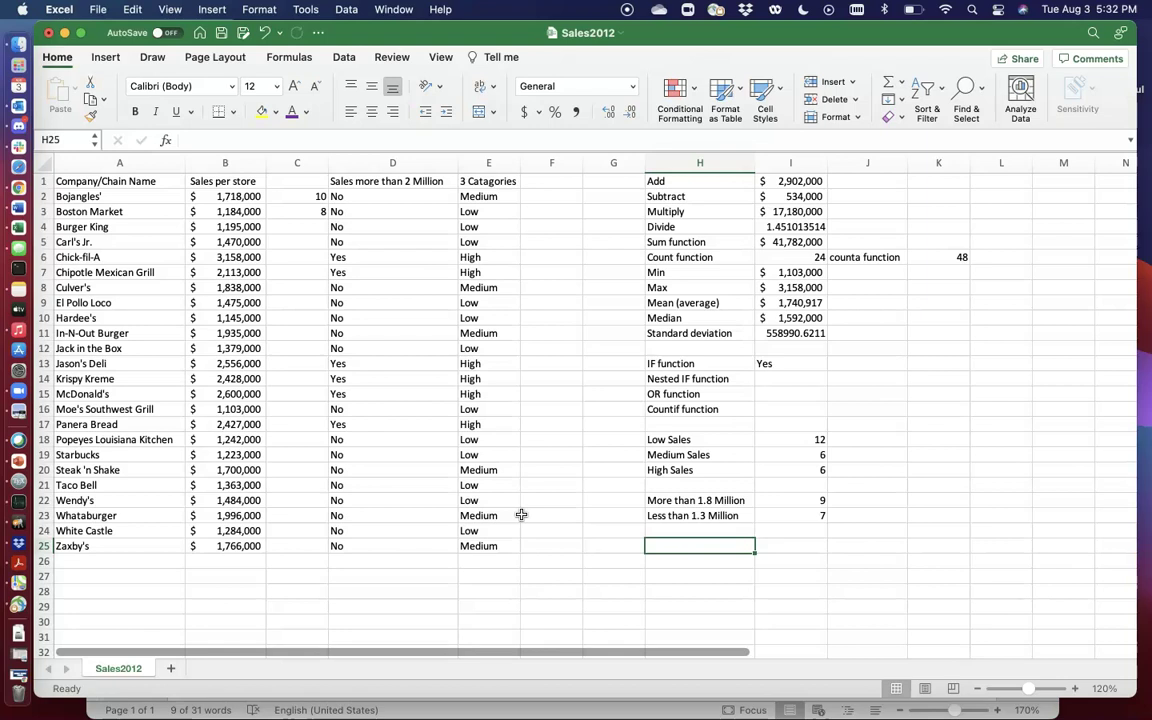
text(=)
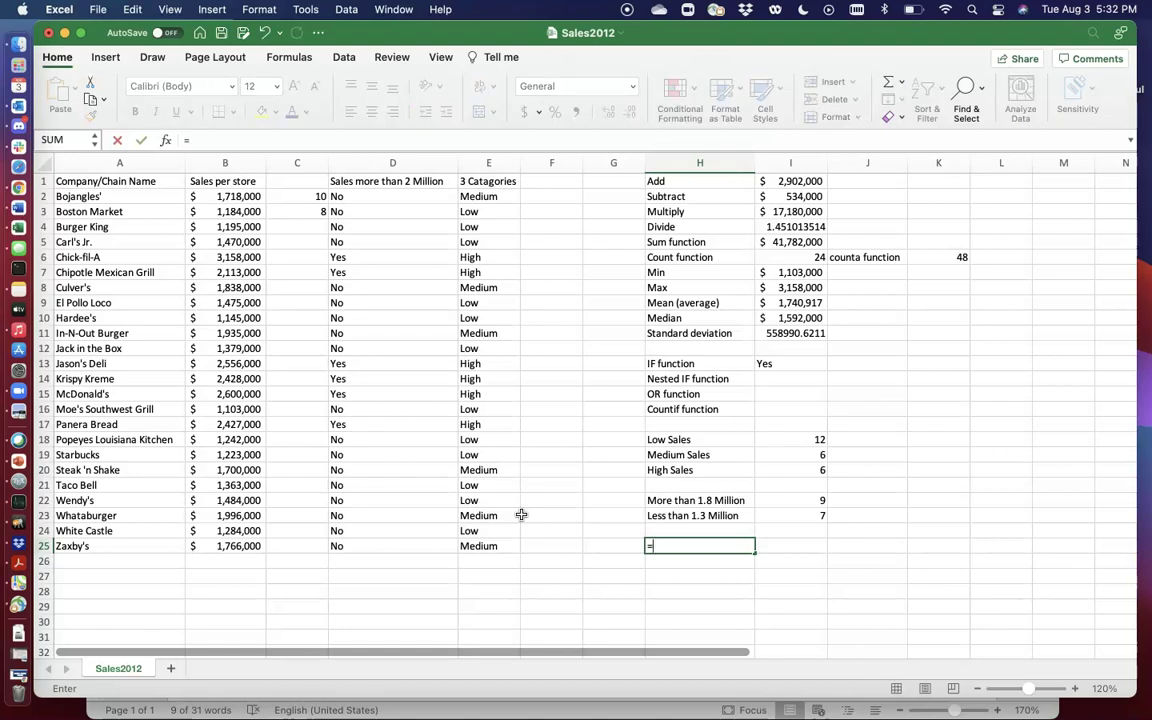
text(OR()
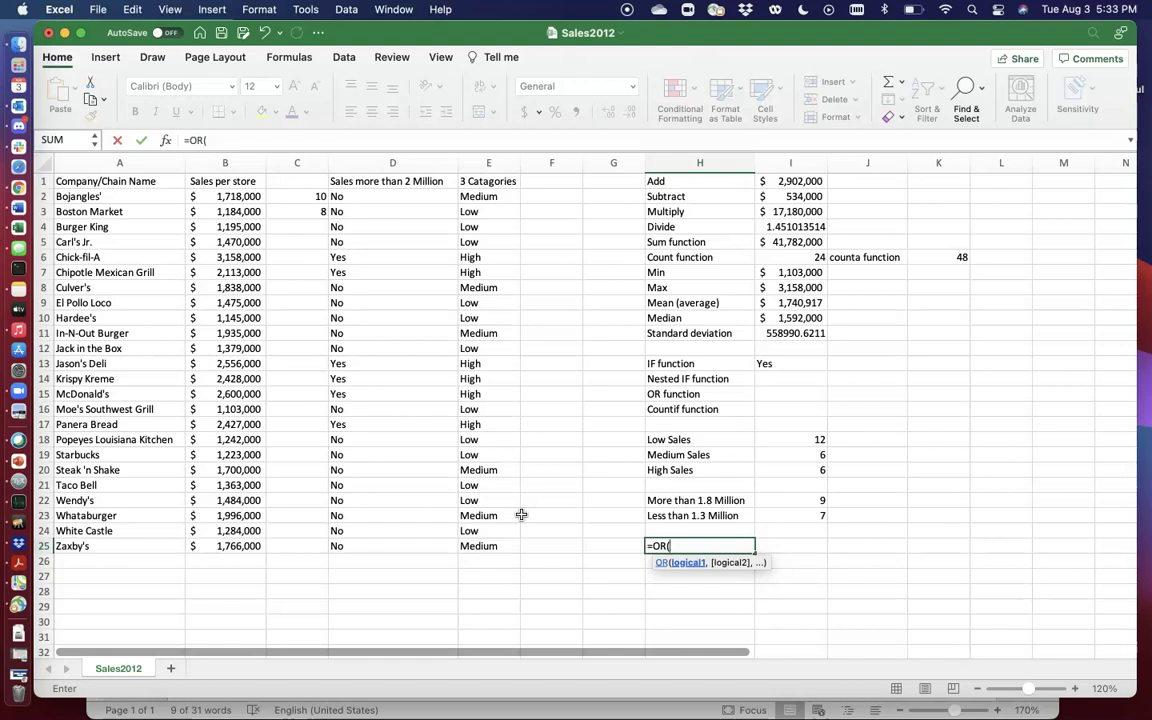
click(490, 197)
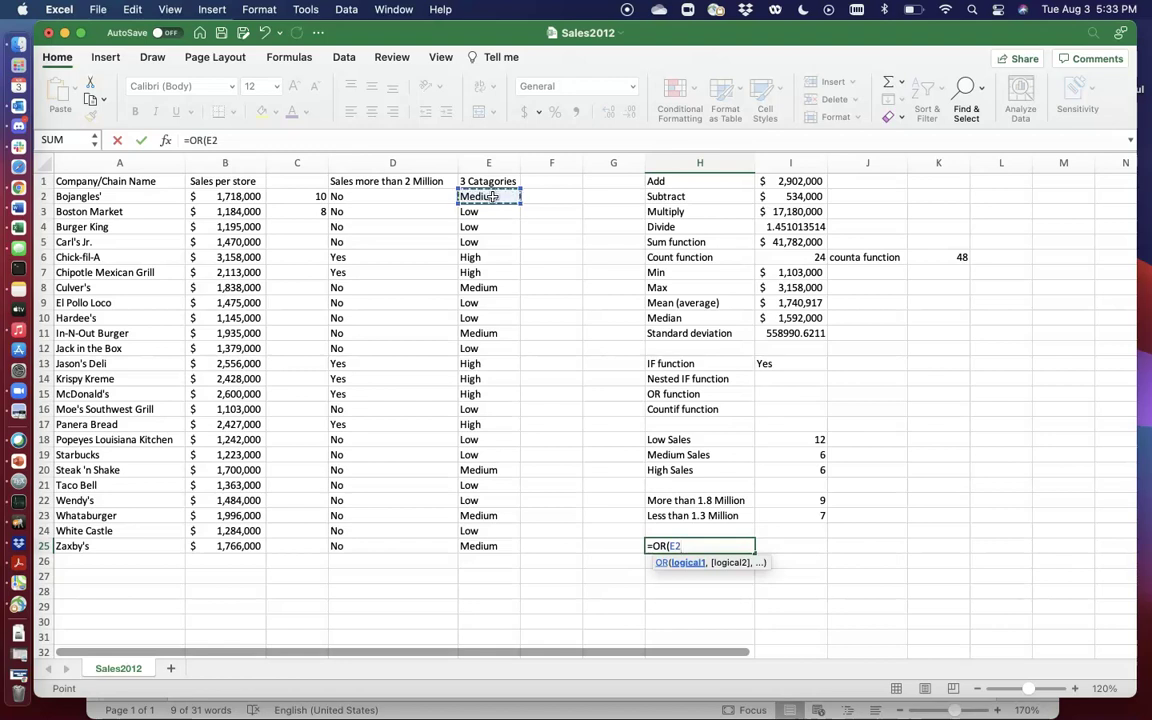
text(="Low)
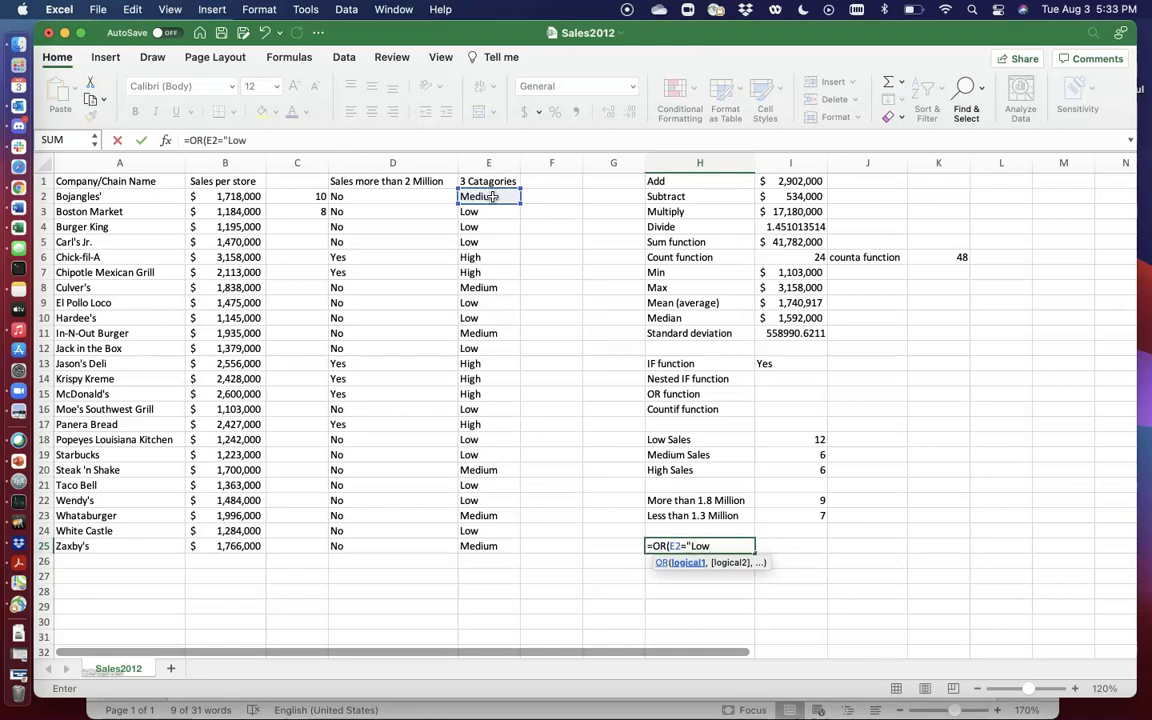
text(",)
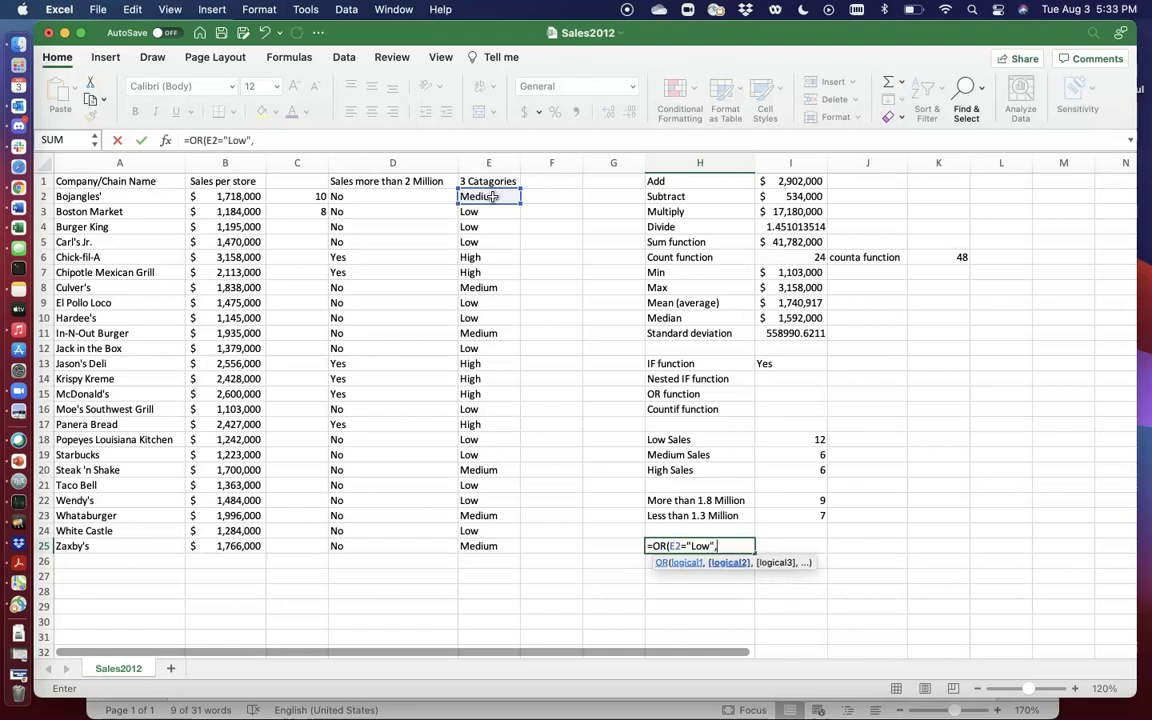
click(491, 196)
text(=")
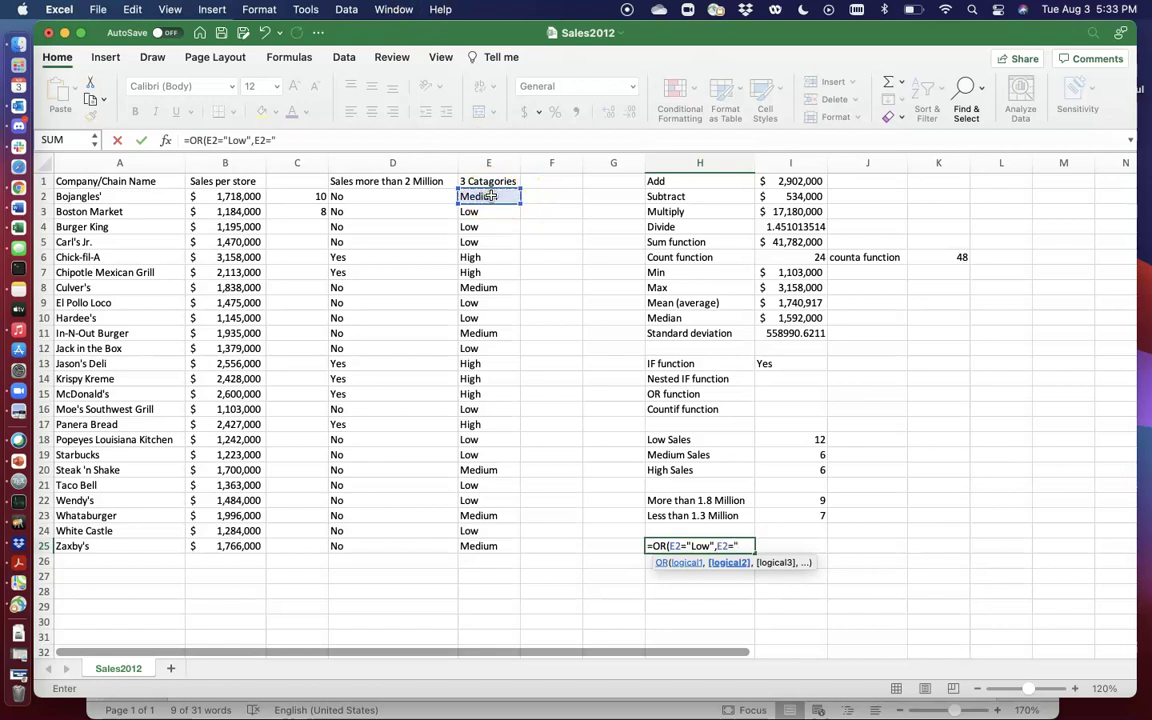
text(High"))
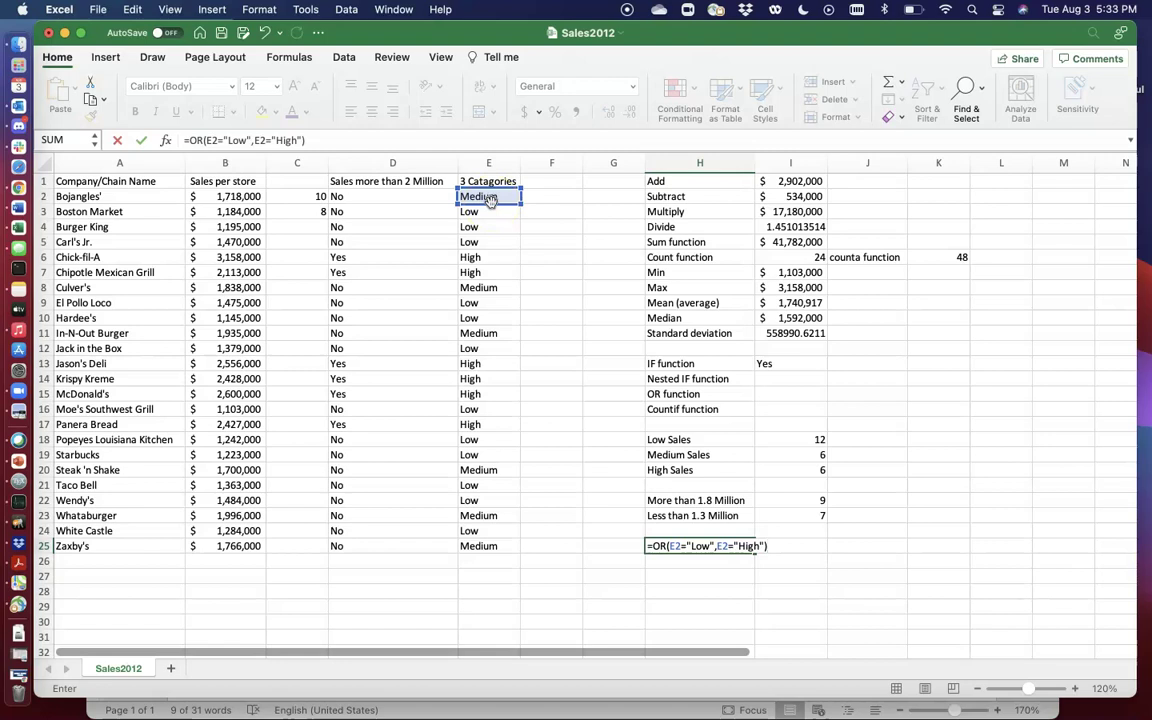
key(Return)
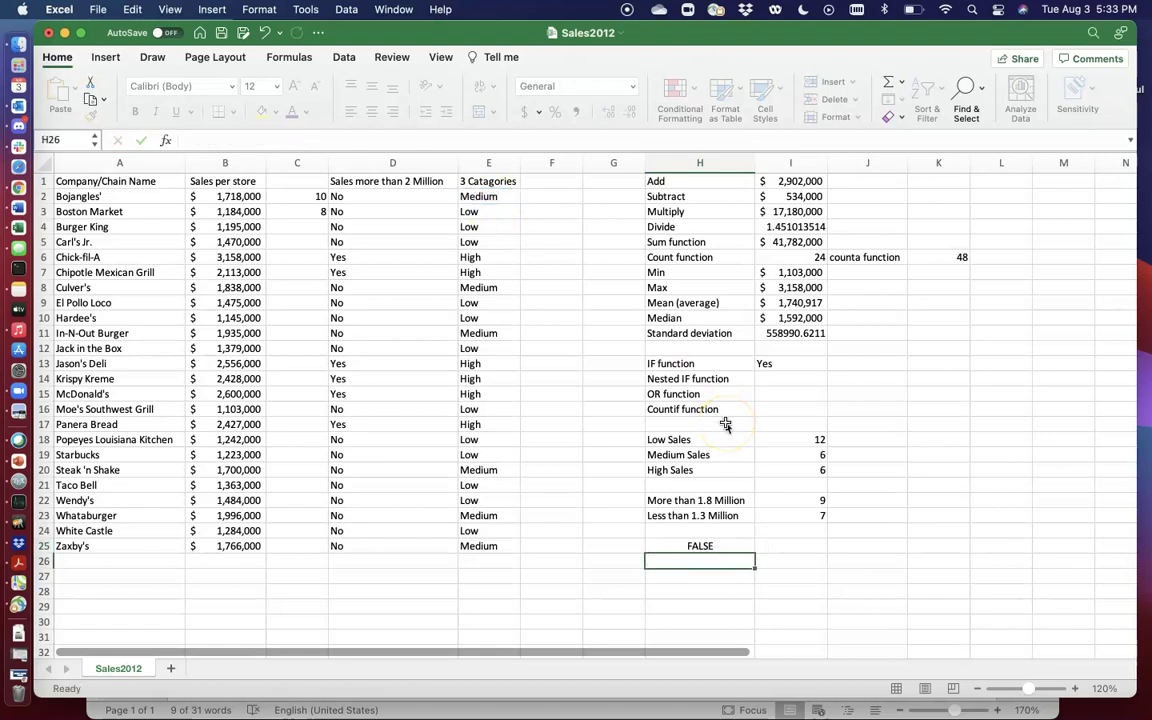
click(701, 547)
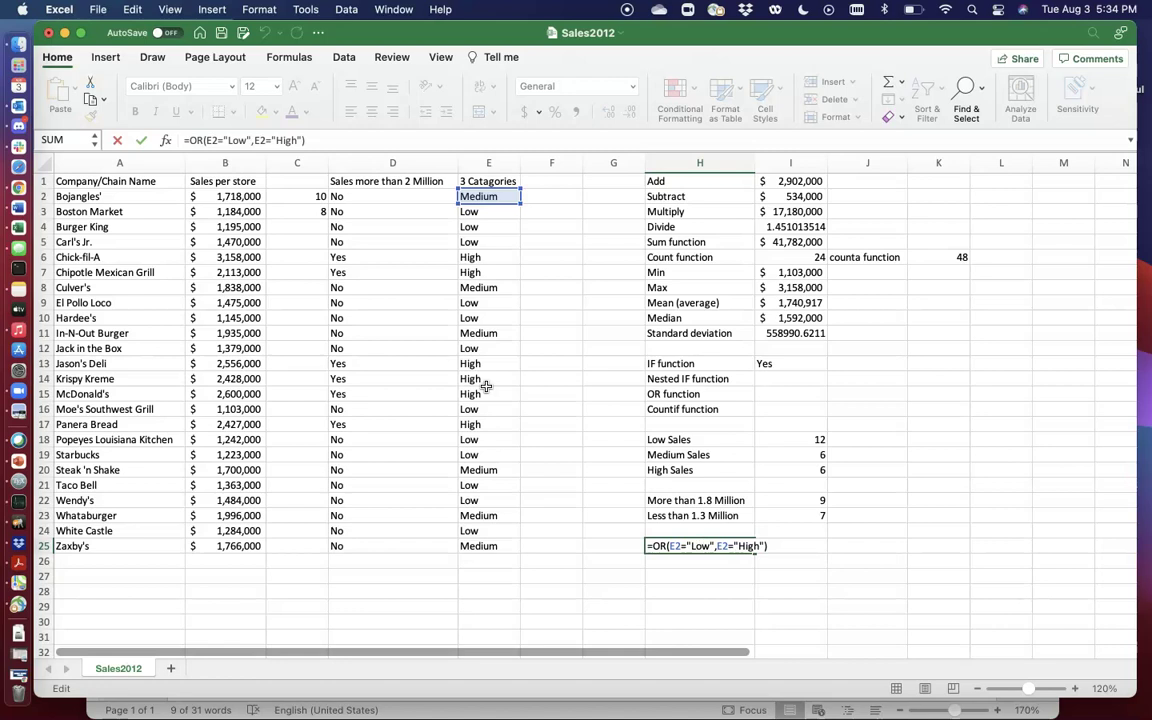
key(Return)
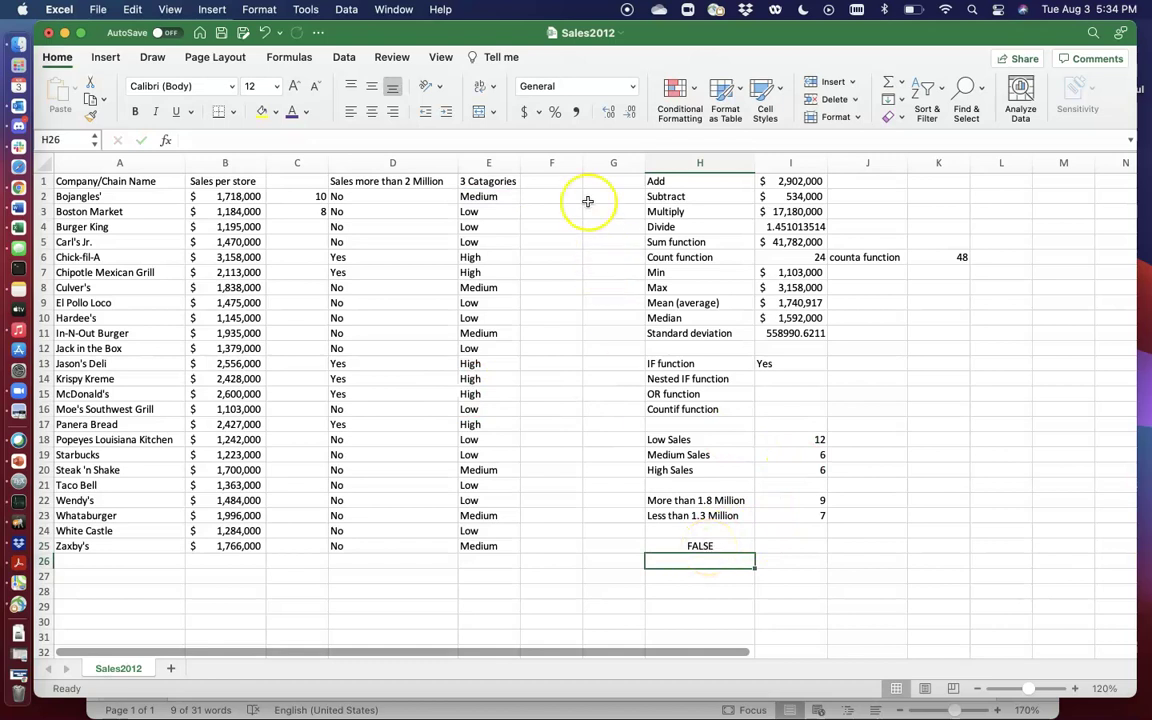
Enter the header "Low or High Sales" in F1 and widen column F to fit it
click(561, 181)
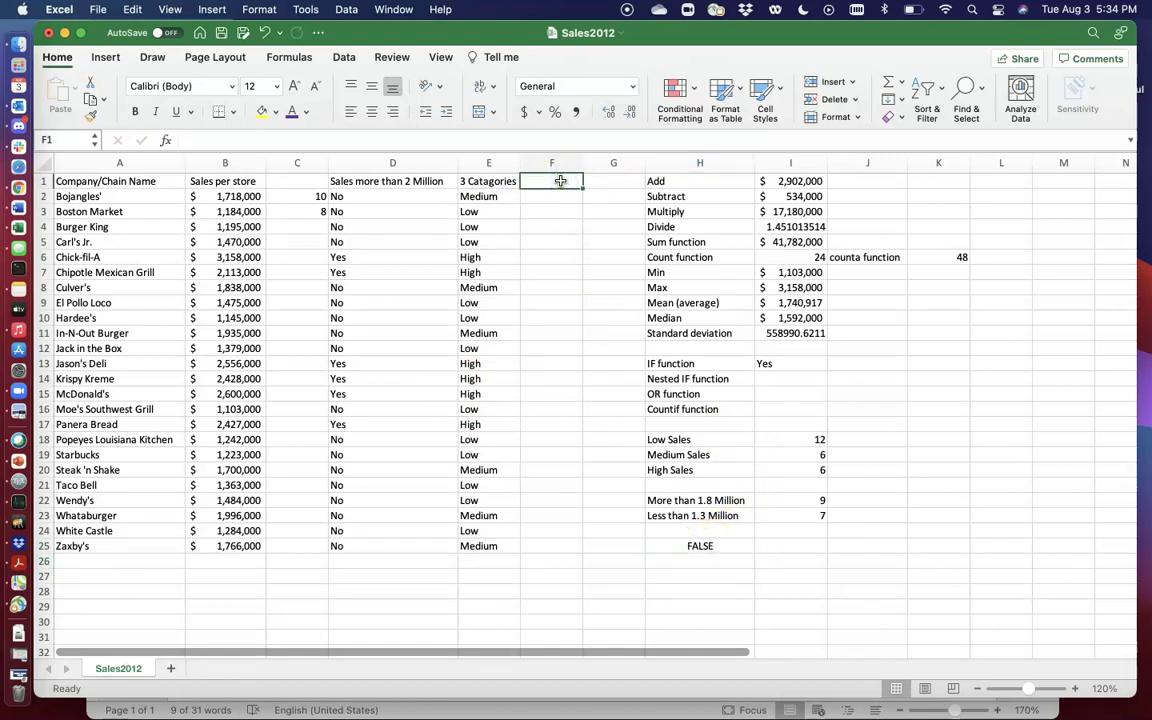
text(Extreme)
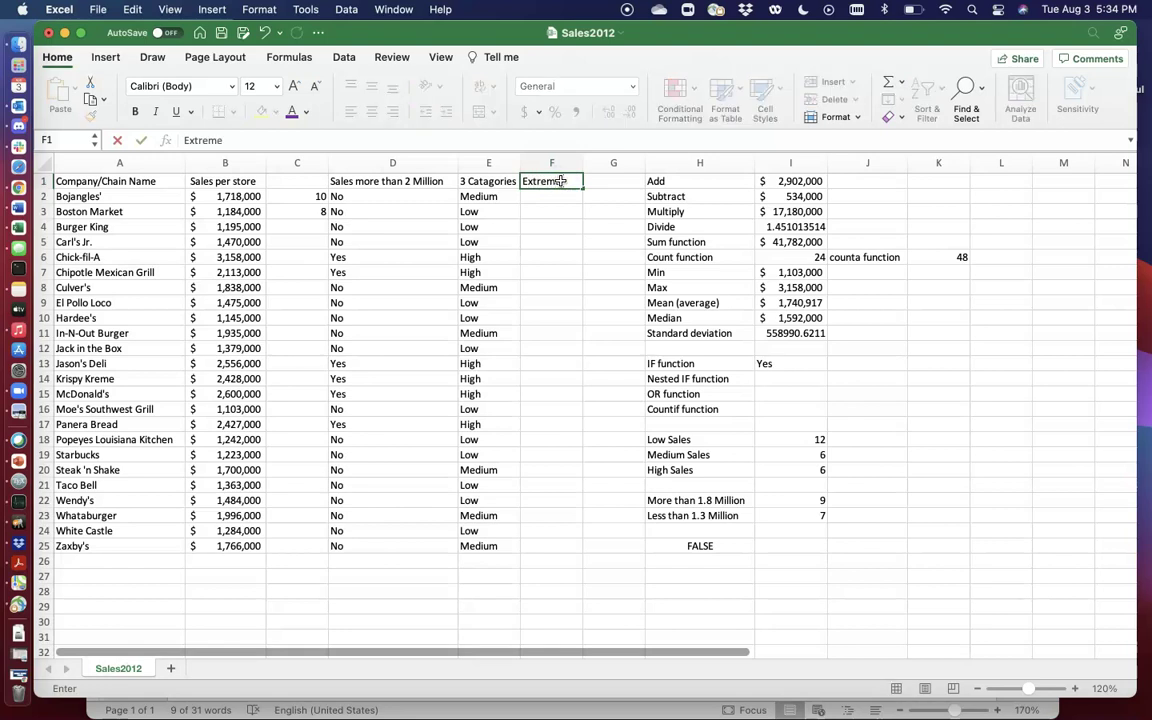
key(BackSpace)
key(BackSpace)
key(BackSpace)
key(BackSpace)
key(BackSpace)
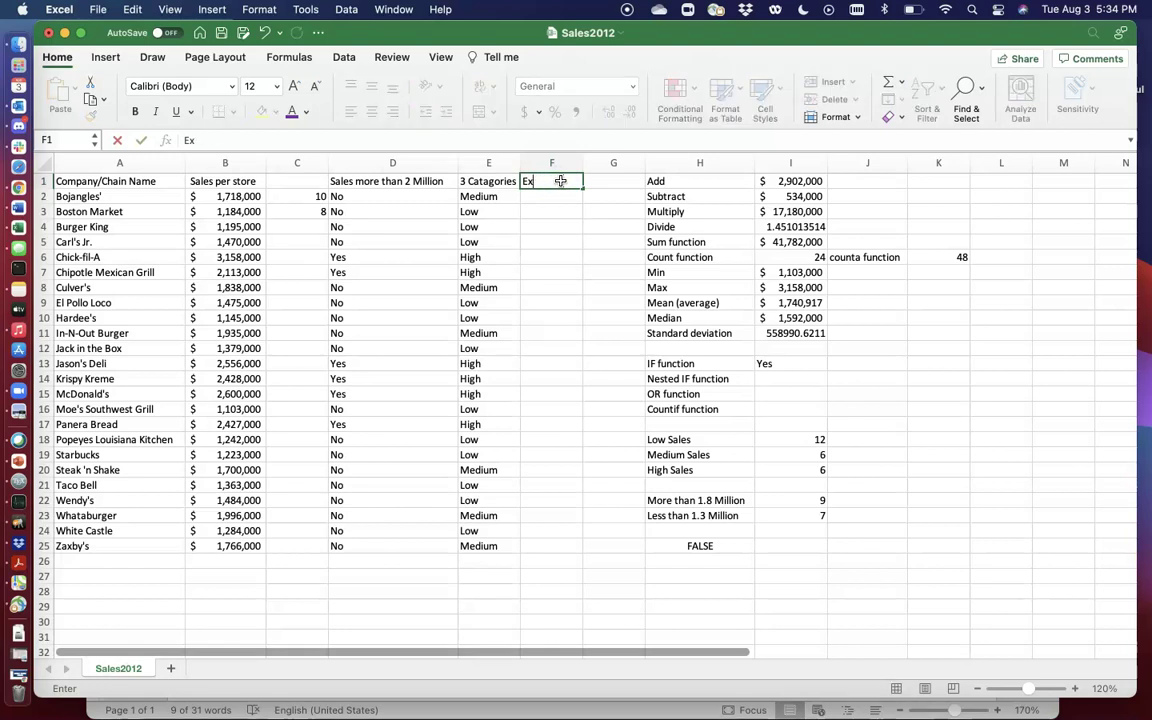
key(BackSpace)
text(Ho)
key(BackSpace)
text(Low or High Slaes)
key(Return)
drag(582, 163, 610, 165)
double_click(588, 184)
key(BackSpace)
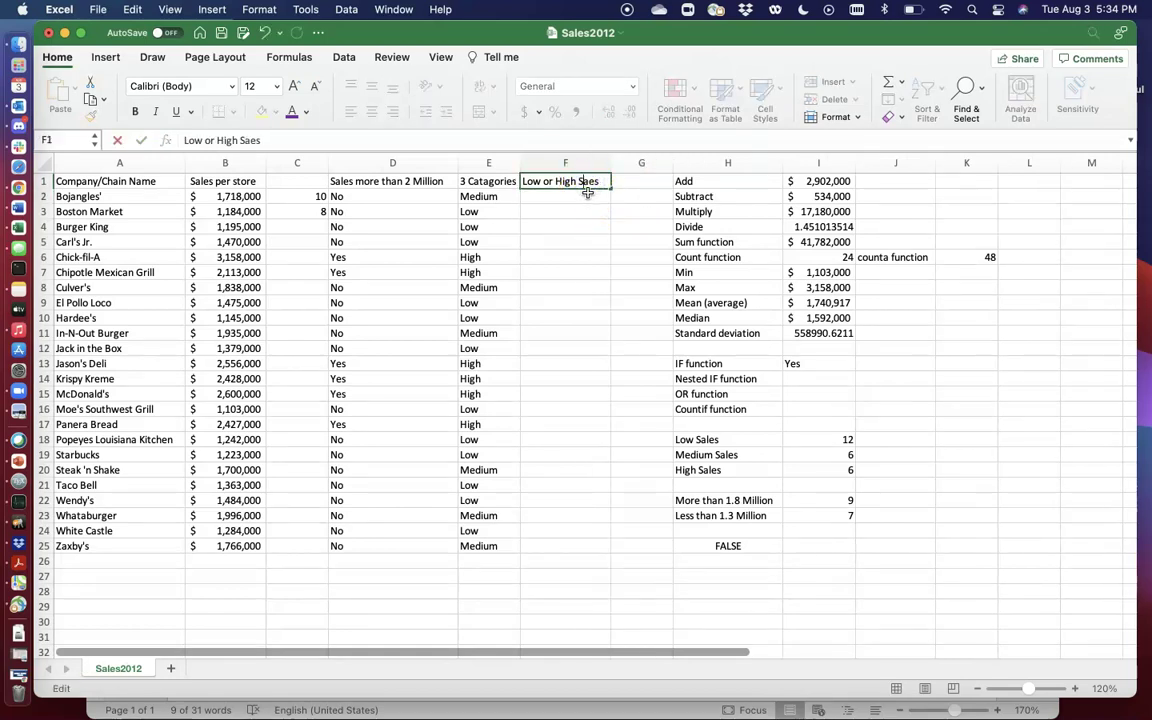
text(l)
key(Return)
Enter the formula =OR(E2="Low",E2="High") in F2
text(=)
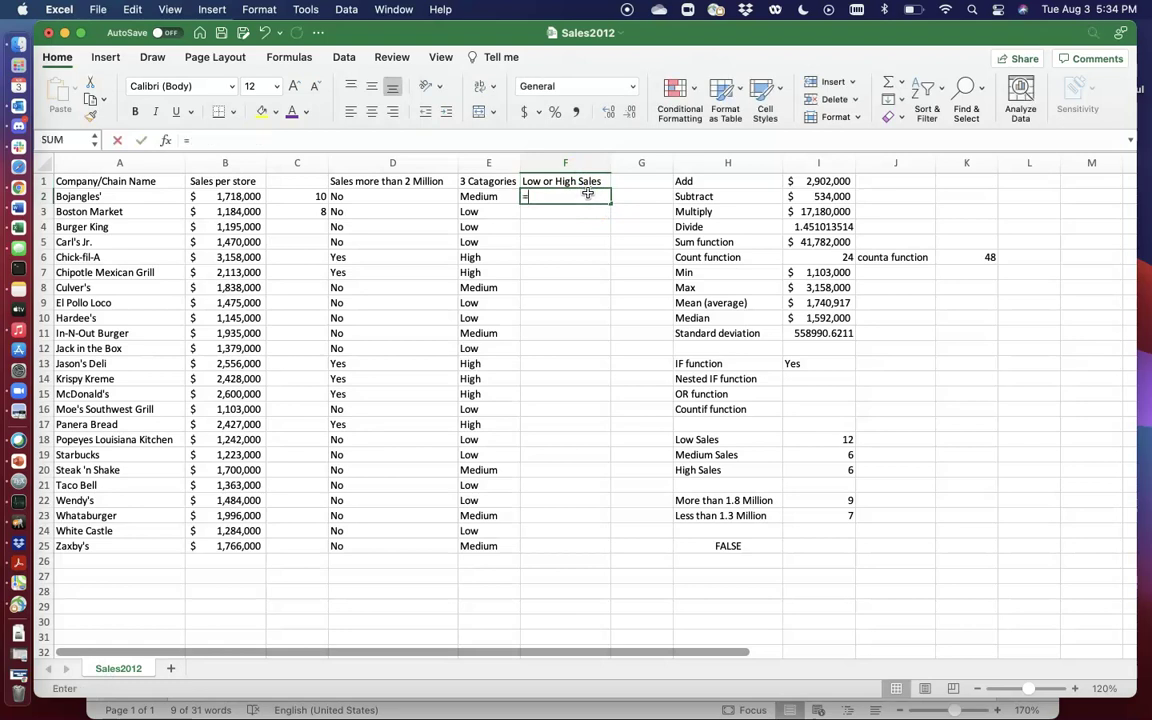
text(OR()
click(484, 197)
text(="Low",)
click(484, 197)
text(="High)
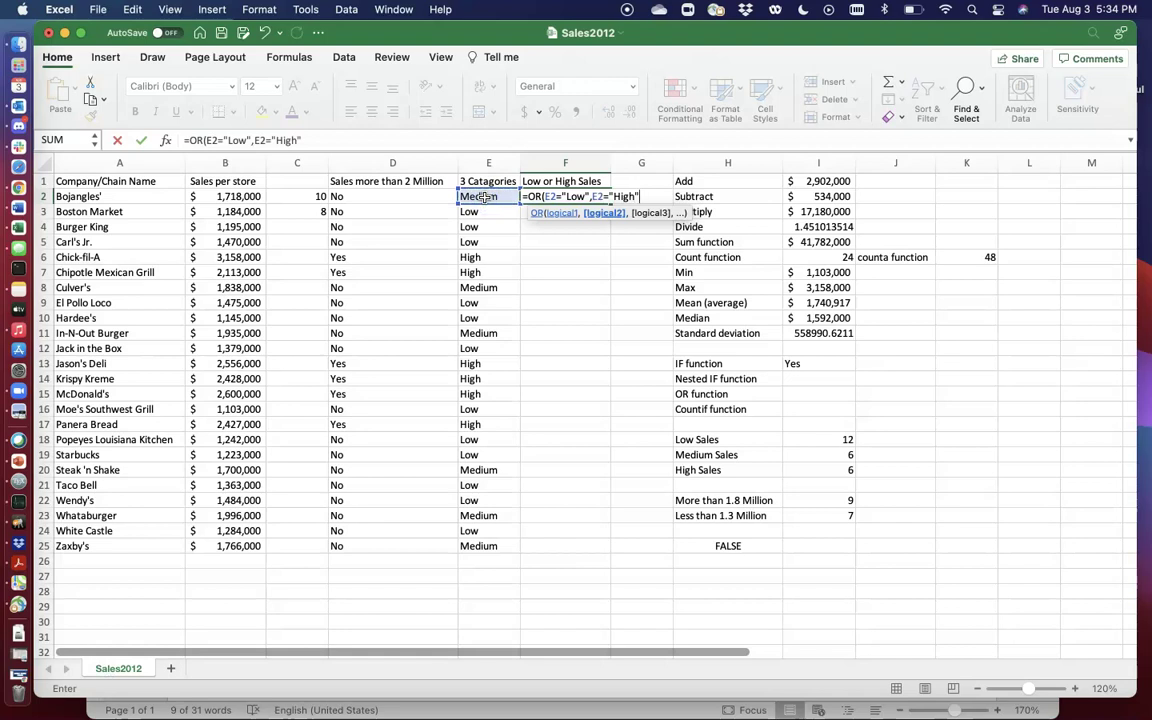
text())
key(Return)
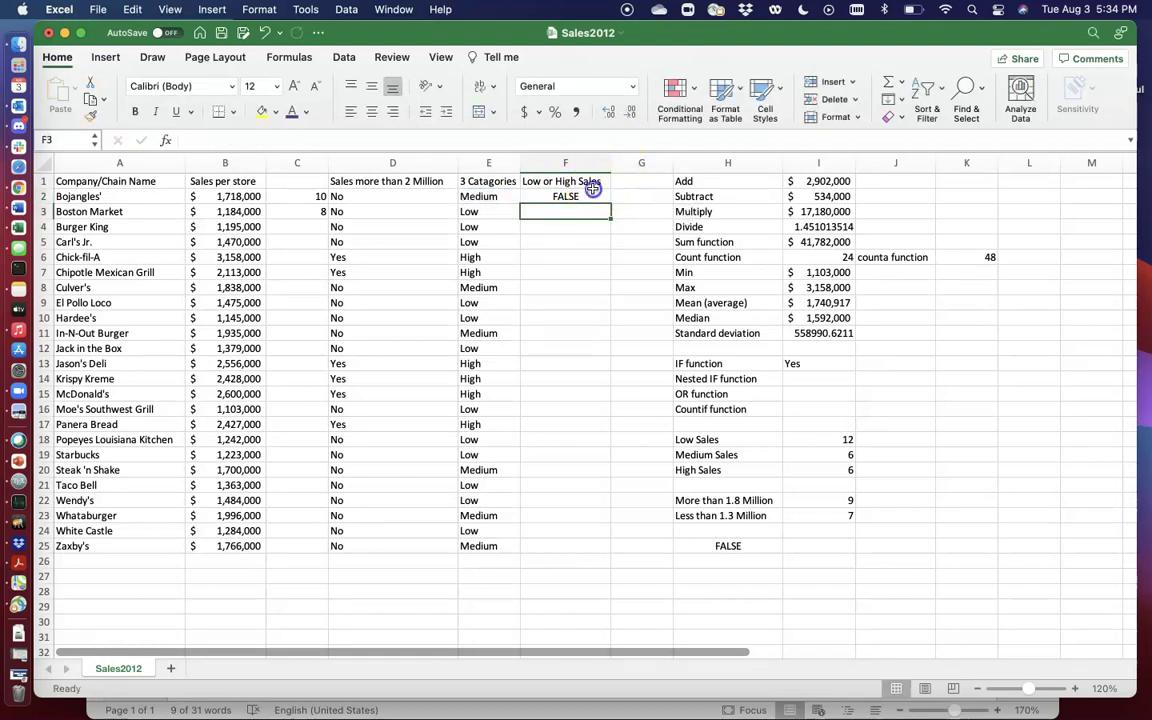
Copy the OR formula from F2 down through F25
click(595, 197)
mouse_move(609, 202)
mouse_down()
mouse_move(608, 550)
mouse_move(609, 206)
mouse_up()
double_click(609, 202)
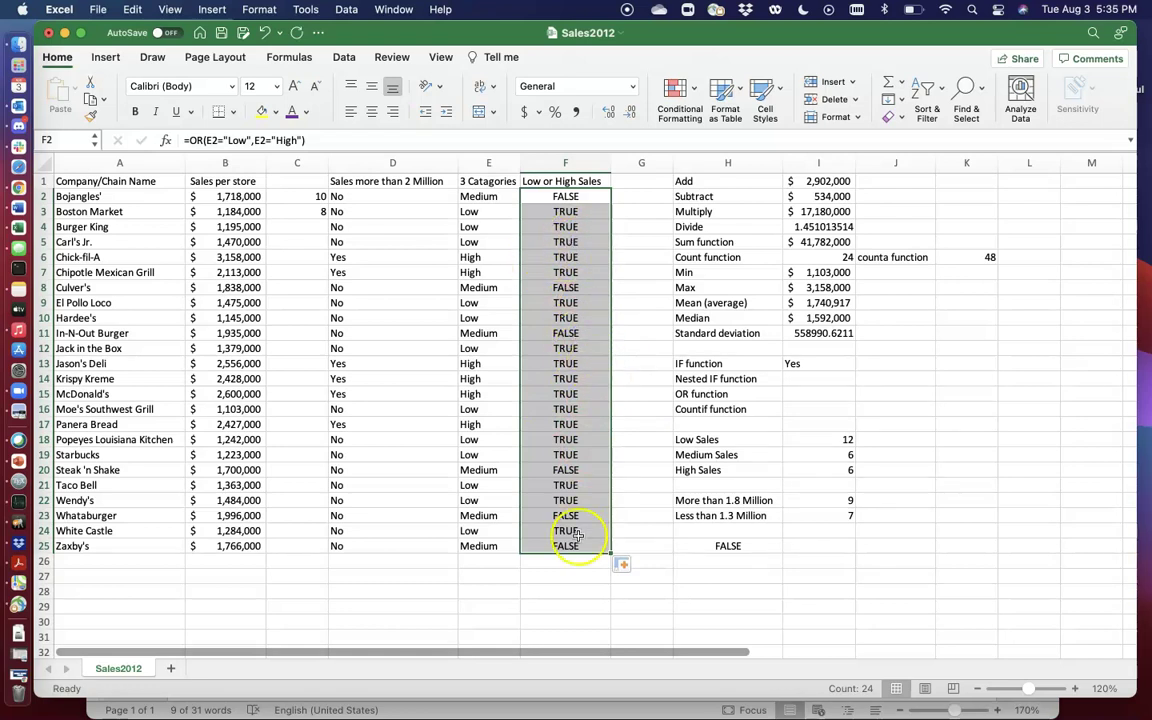
Count the "True" results in F2:F25 with a COUNTIF formula in F27 and review its range and criterion
click(561, 576)
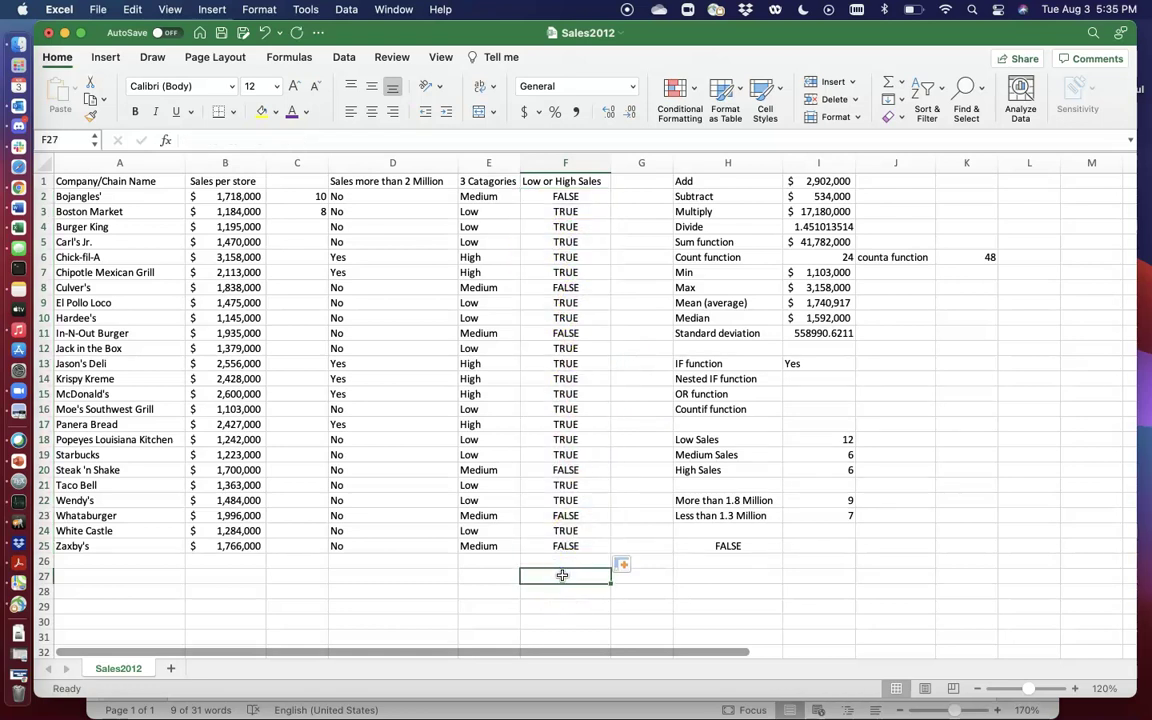
text(=couni)
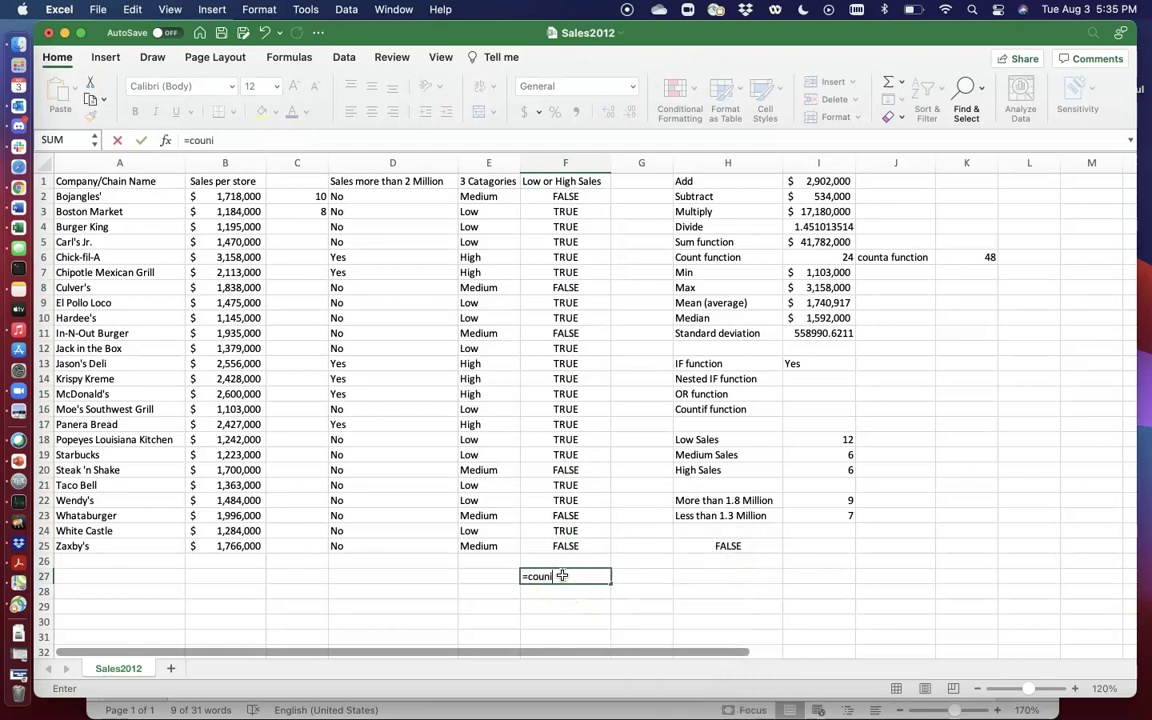
key(BackSpace)
text(tif)
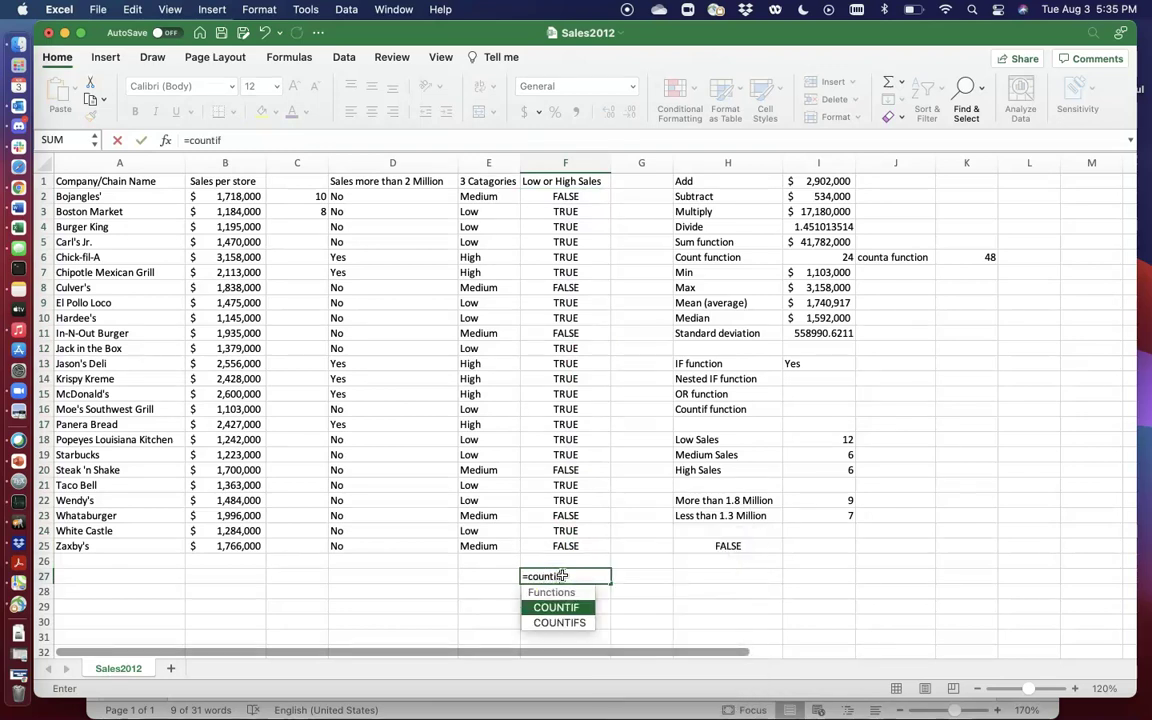
text(()
click(563, 198)
drag(561, 235, 563, 540)
text(,"T)
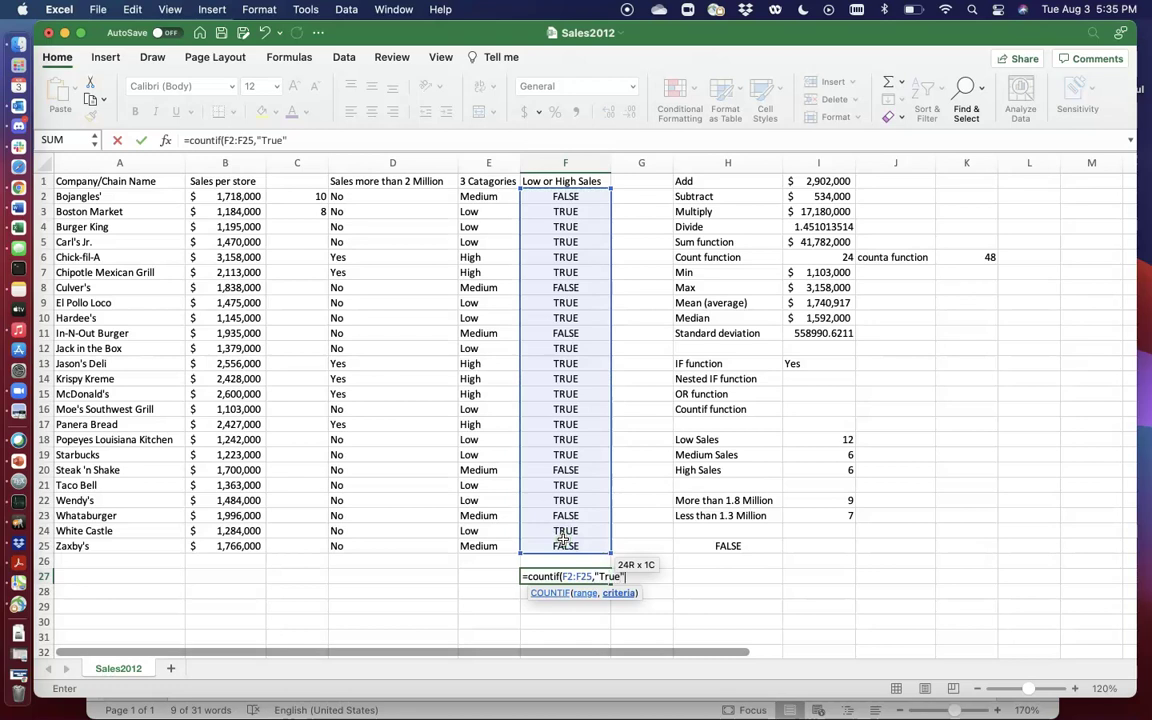
text(rue")
key(Return)
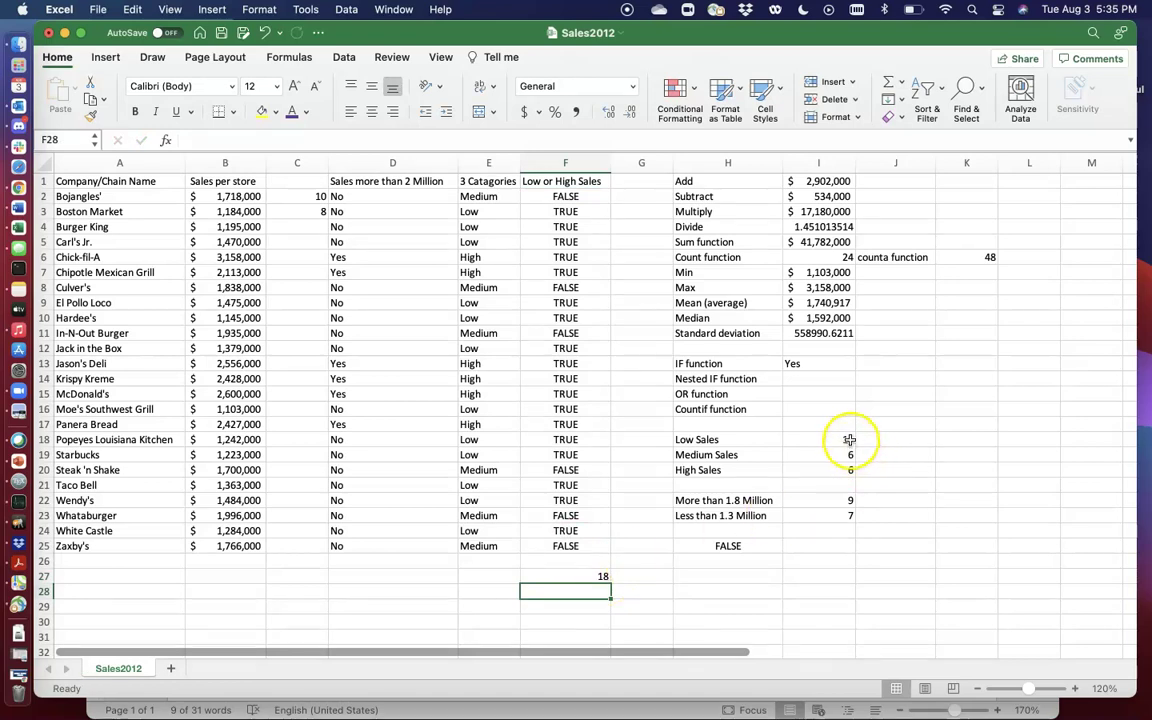
double_click(590, 575)
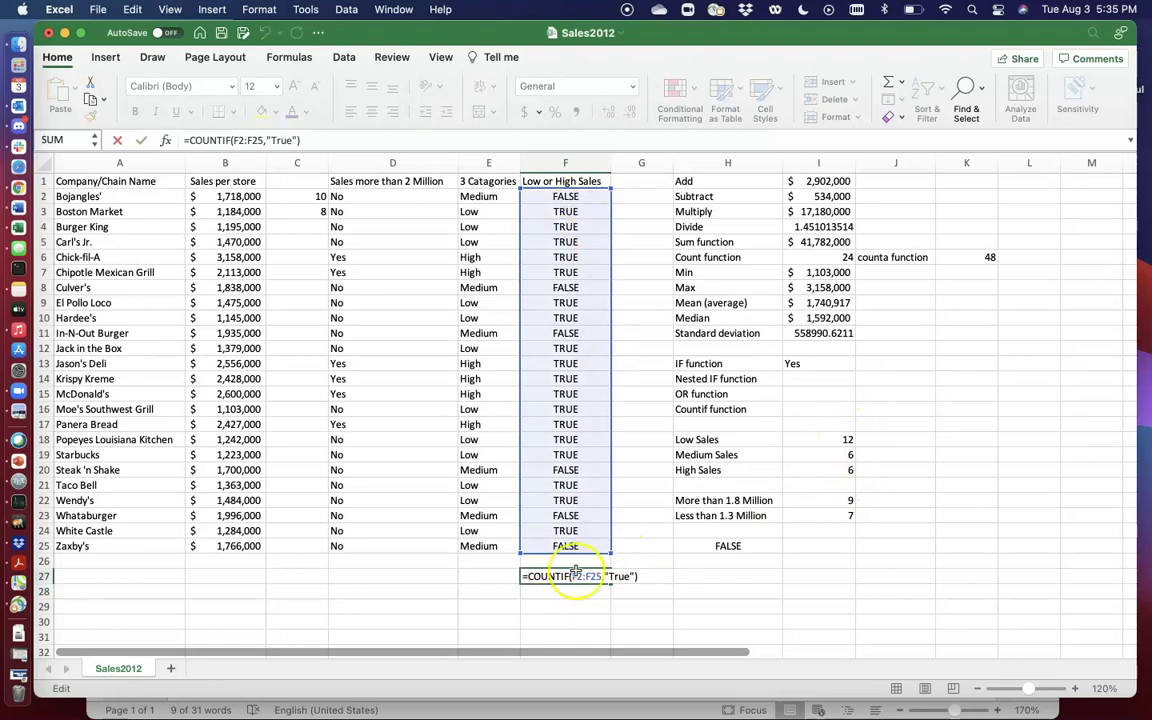
key(Return)
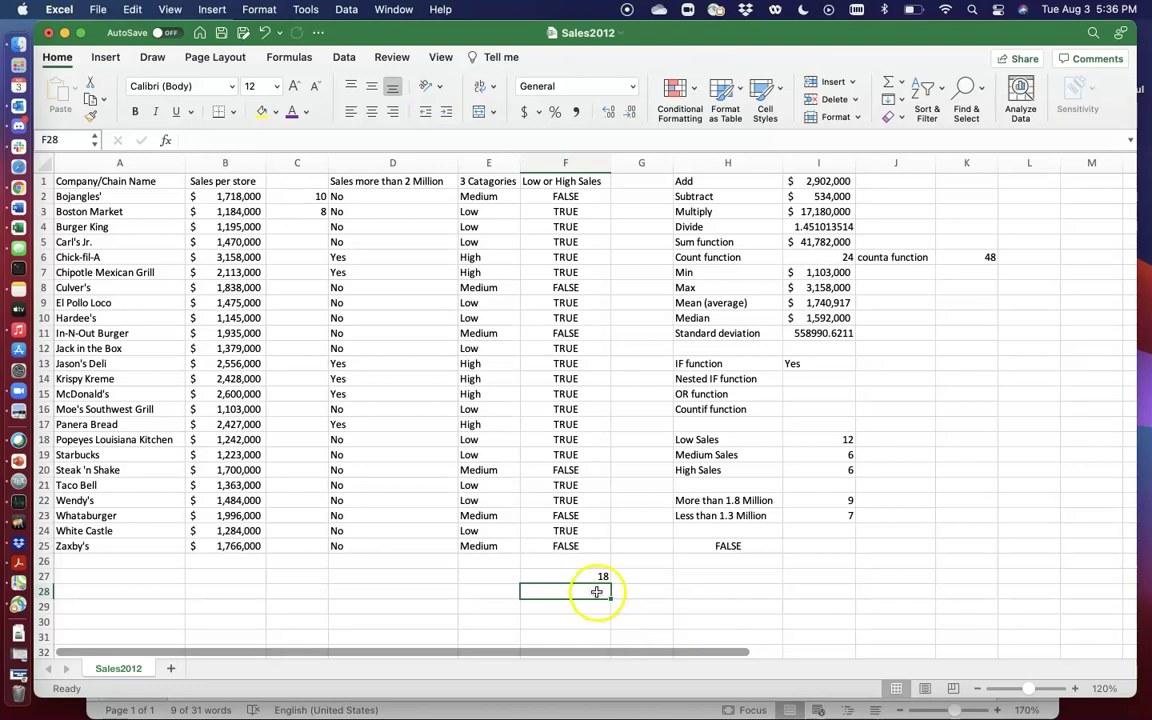
Total the sales in B2:B25 with a SUM function in F28, supplying the range as Number1 in the Formula Builder
text(=su)
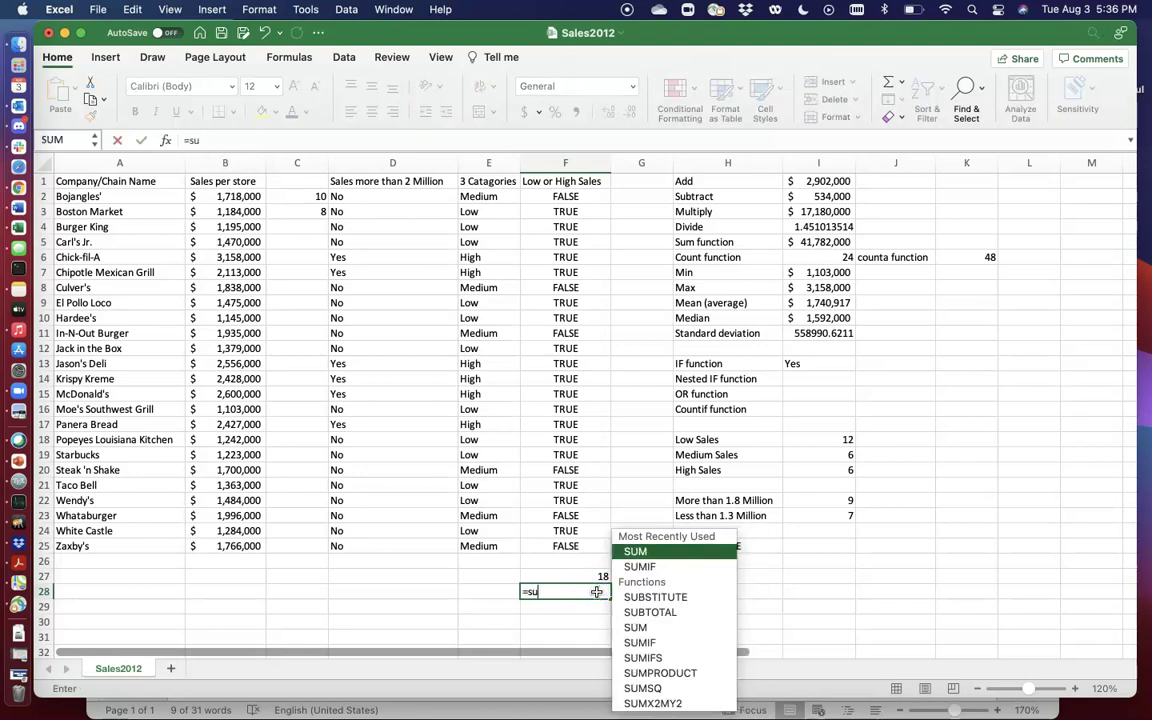
text(m()
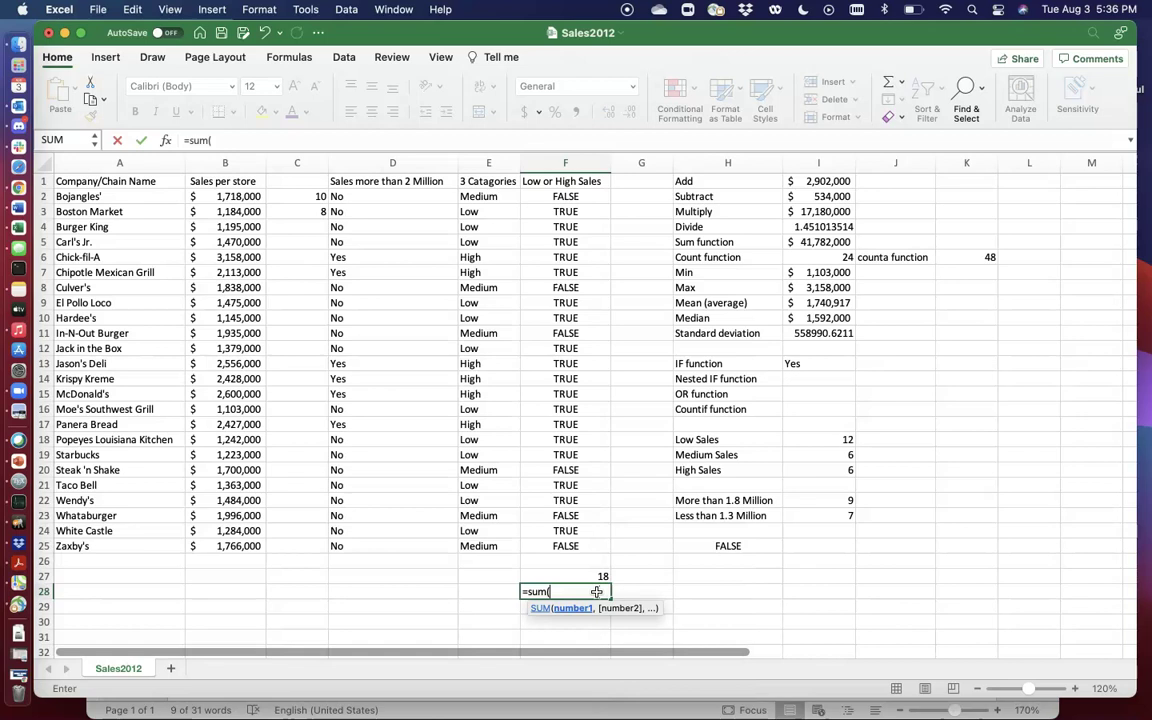
click(165, 142)
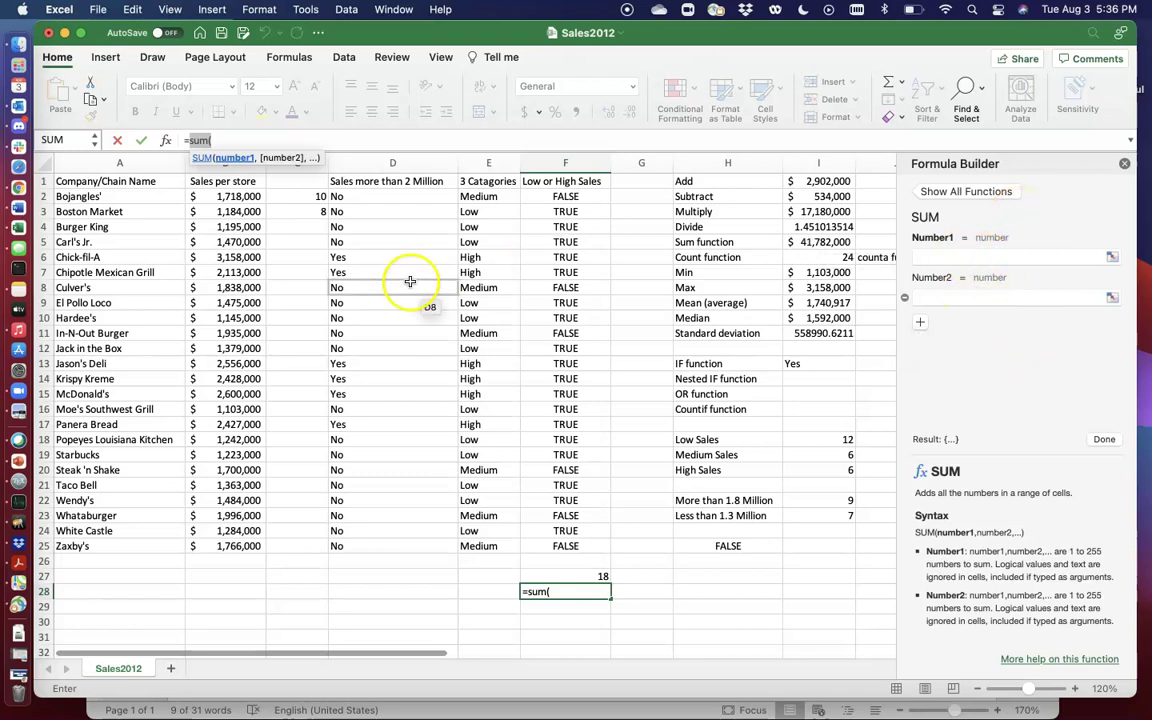
click(1112, 257)
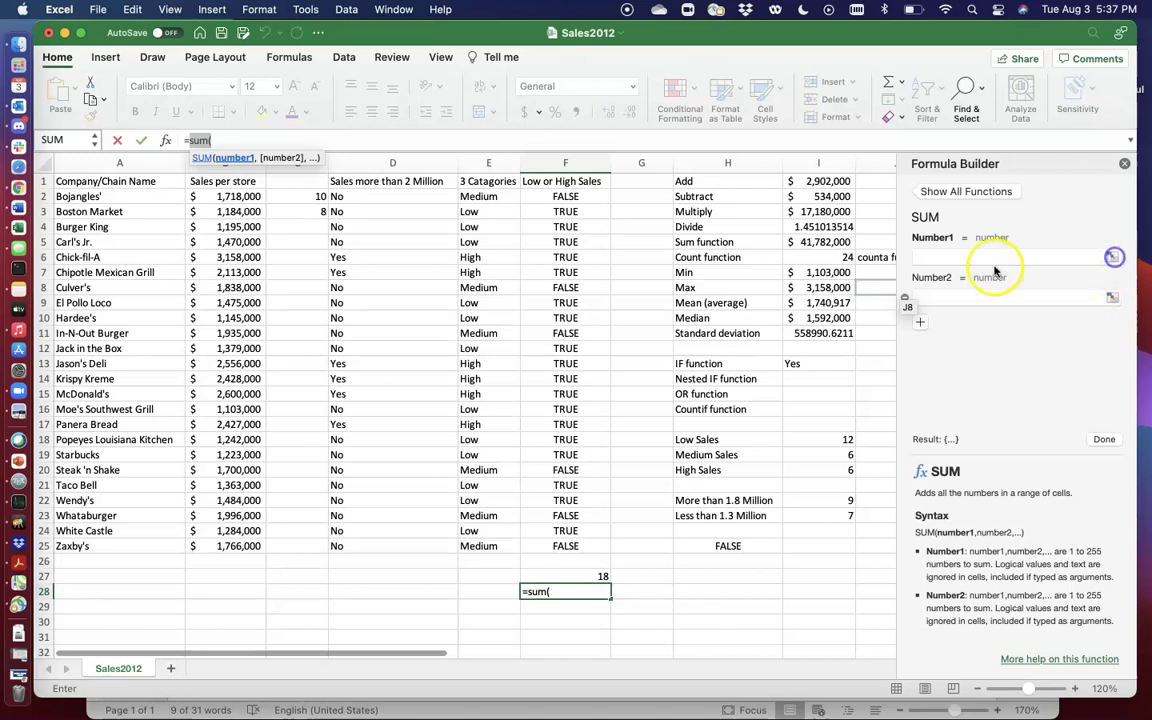
click(925, 257)
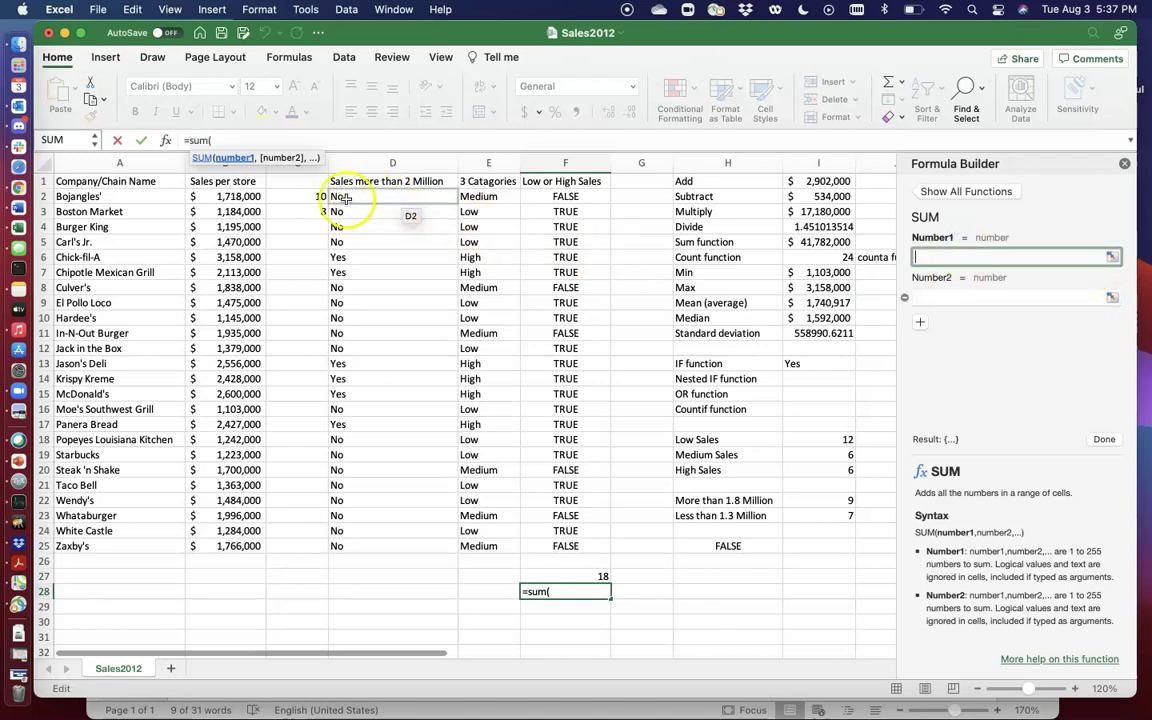
drag(230, 197, 242, 548)
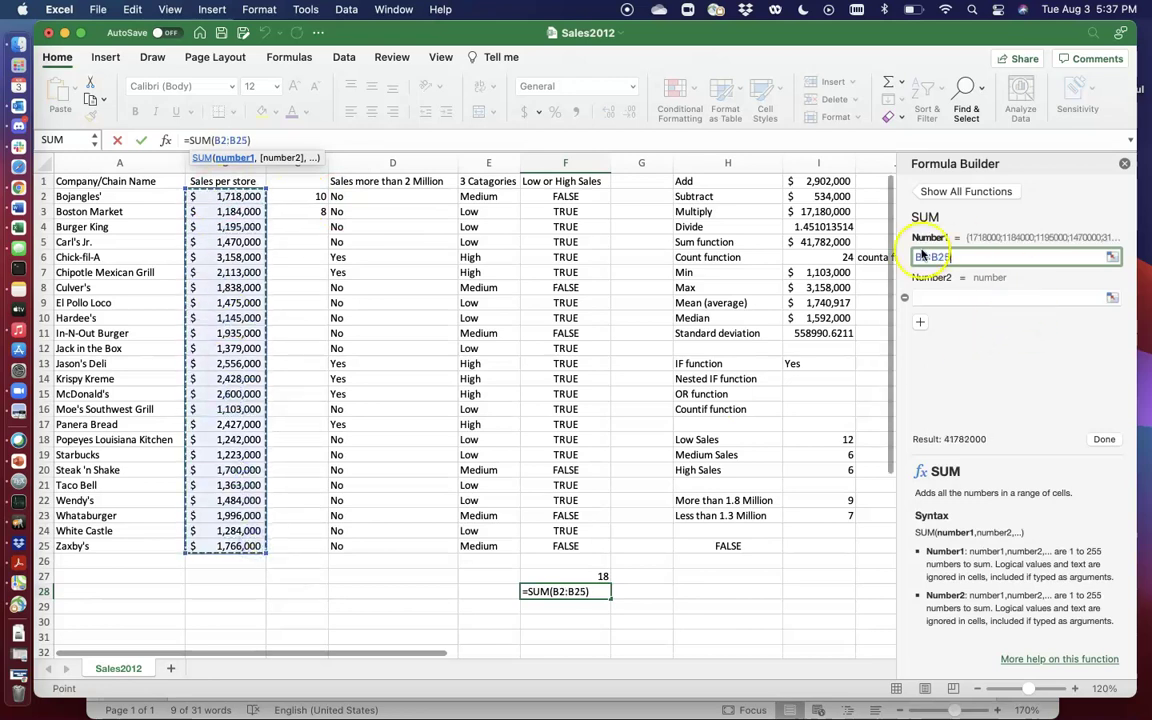
click(1108, 438)
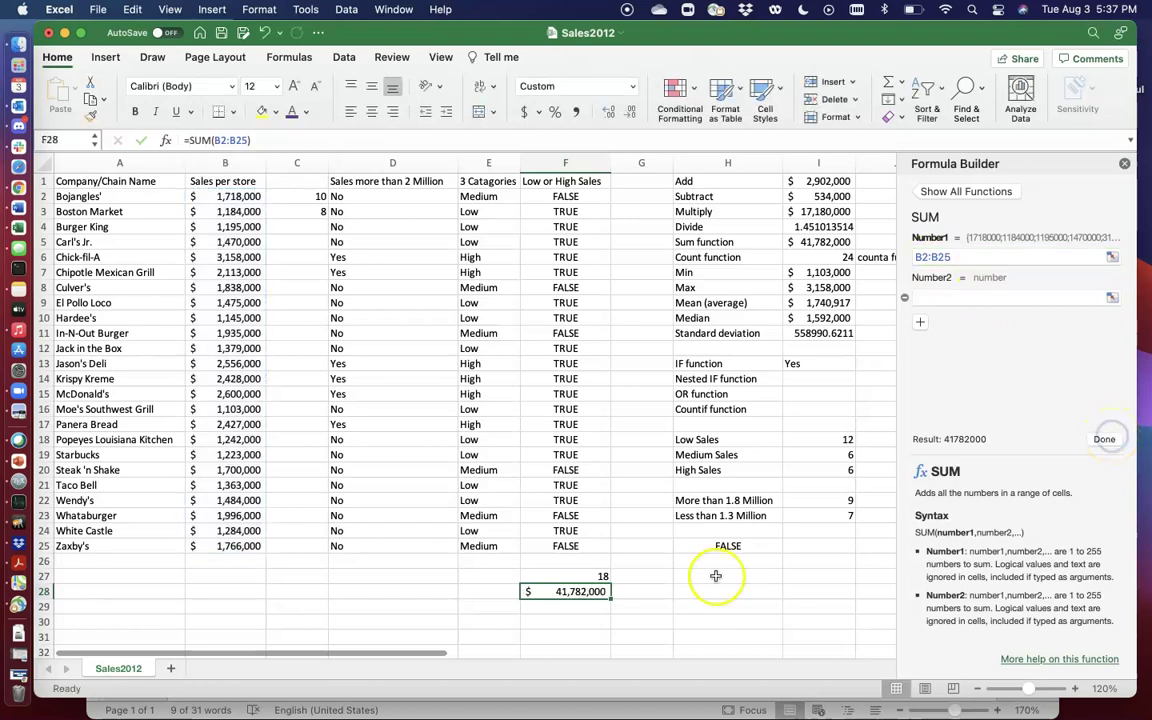
Review the SUM formula in F28 and close the Formula Builder
double_click(589, 591)
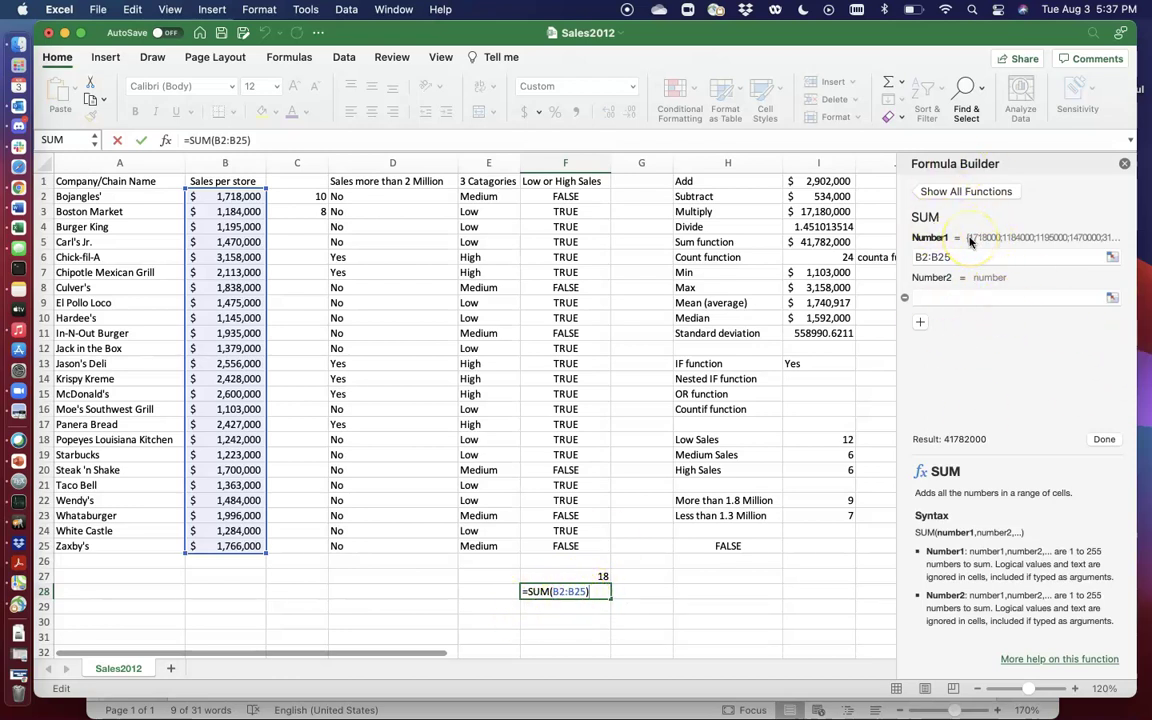
click(1125, 164)
click(1125, 165)
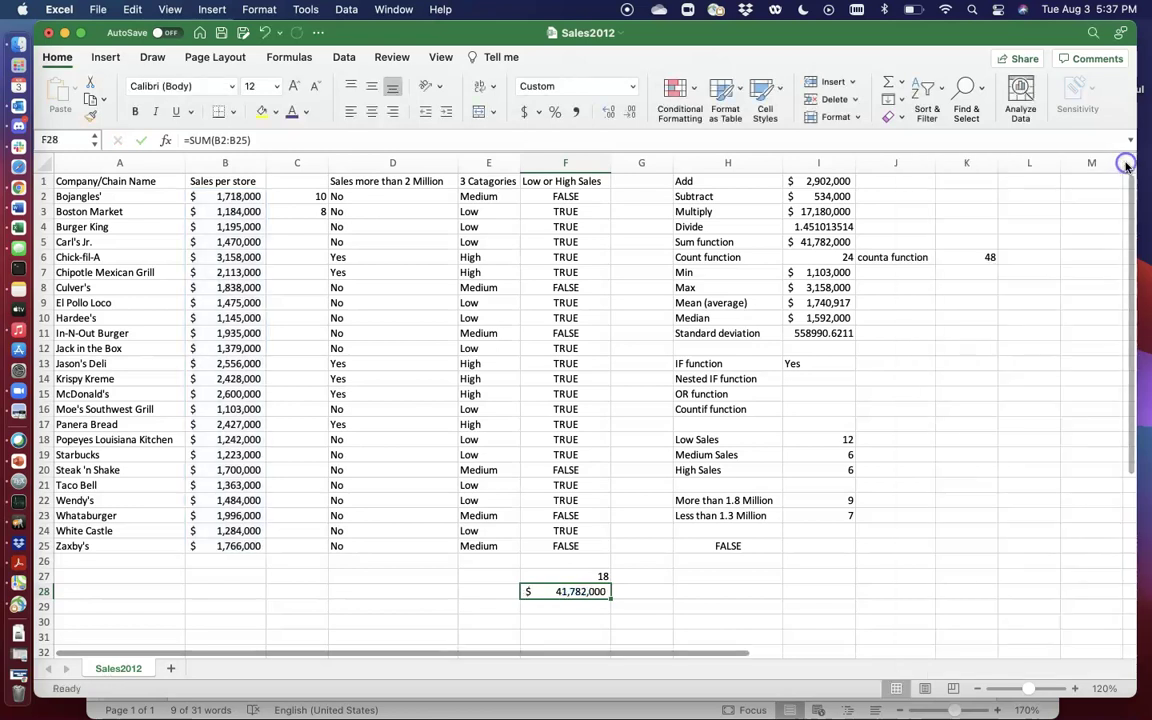